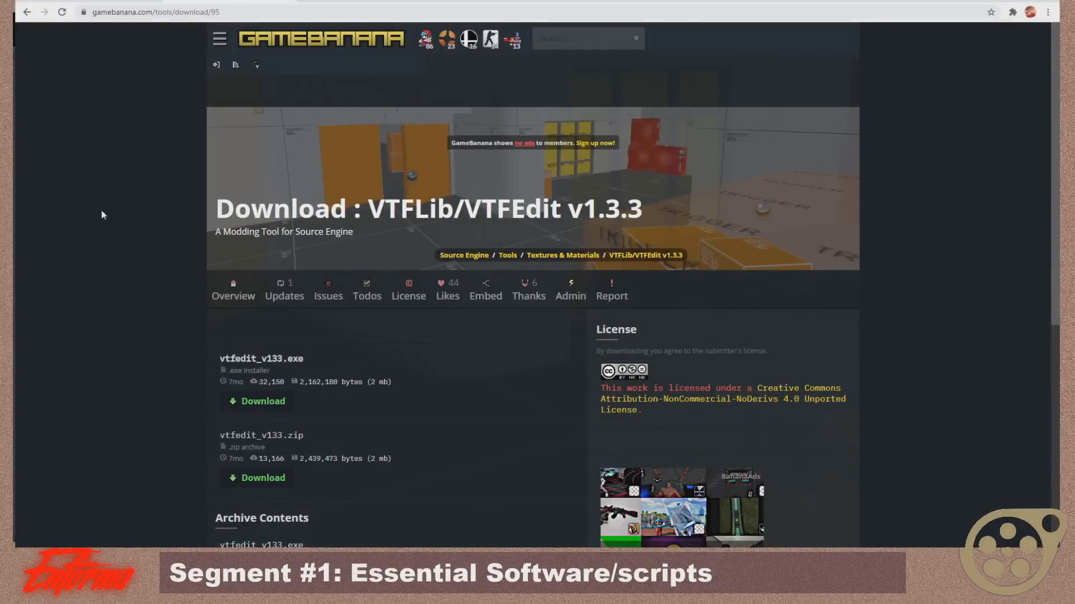
- Look over the VTFLib/VTFEdit v1.3.3 download page on GameBanana
scroll(324, 317, "down", 3)
scroll(392, 392, "up", 3)
left_click_drag(464, 208, 660, 216)
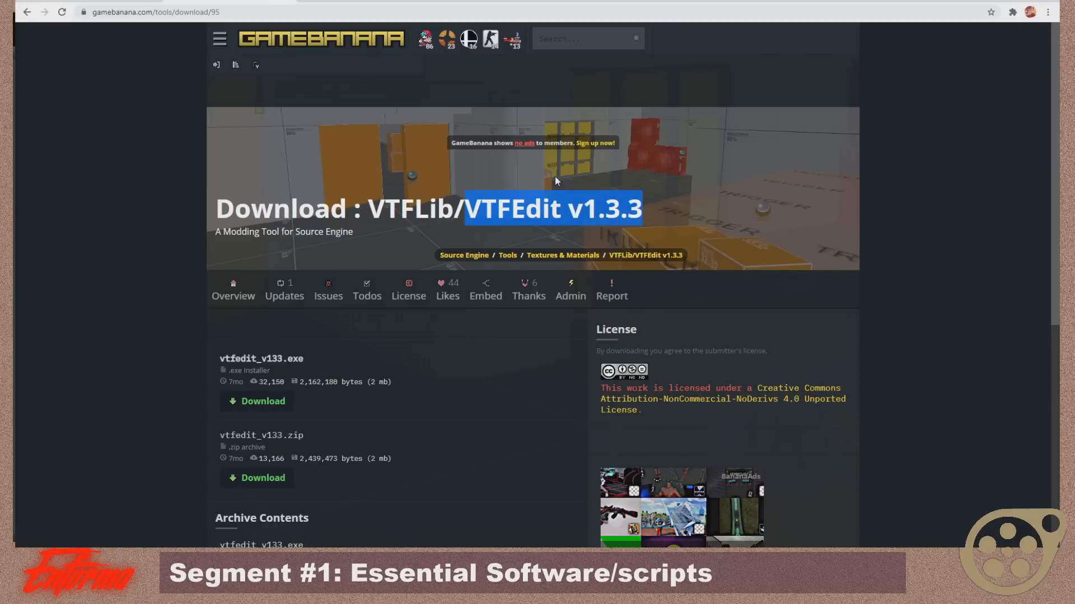
- View the SFMLab page for the O rida materials override helper script and read its description
left_click(386, 1)
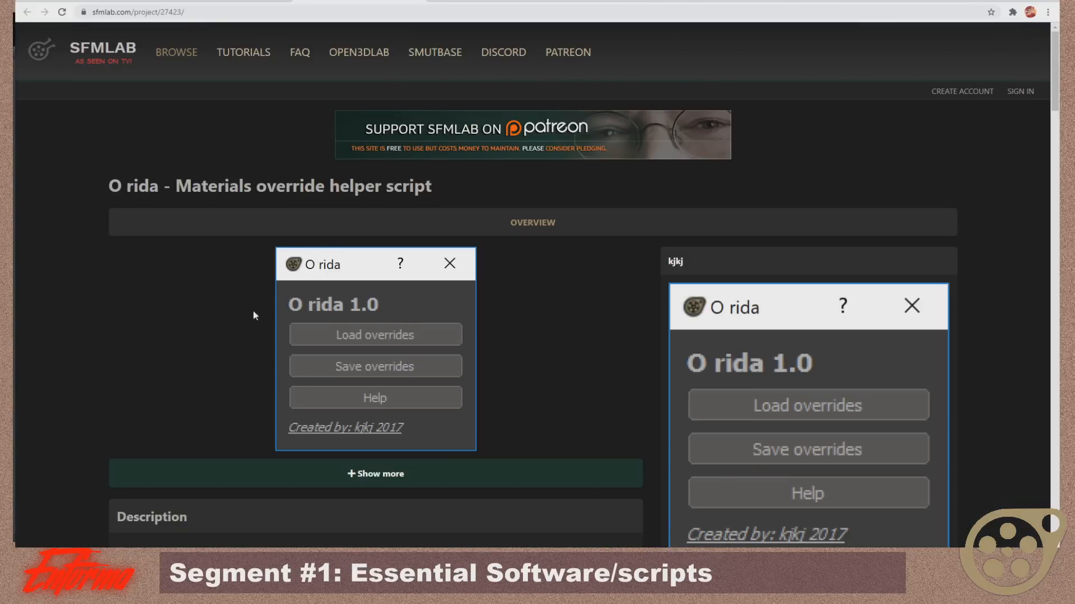
scroll(214, 421, "down", 2)
scroll(216, 420, "down", 1)
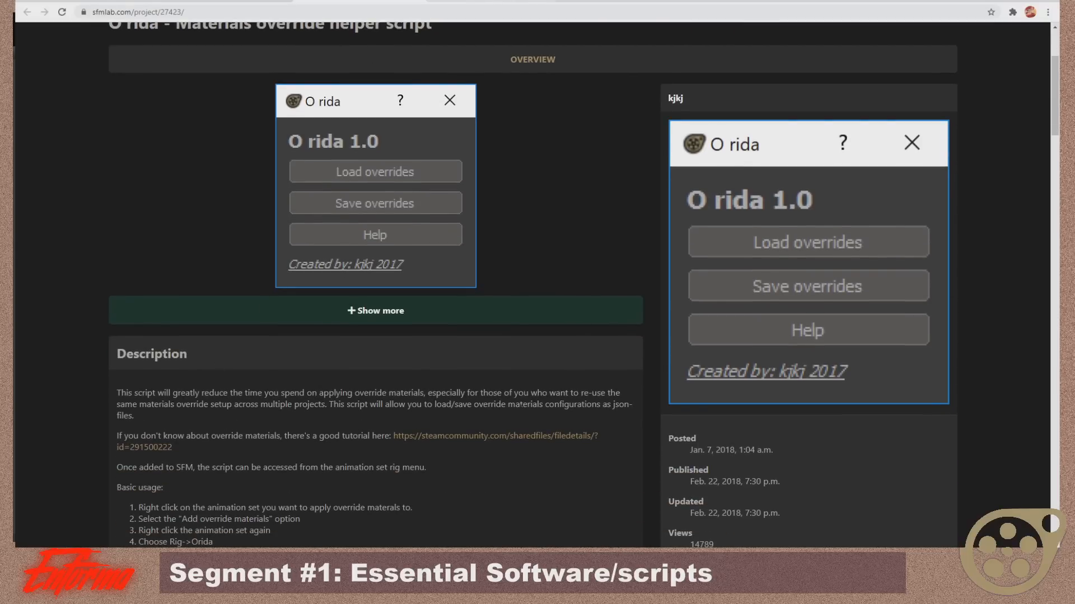
scroll(497, 387, "up", 2)
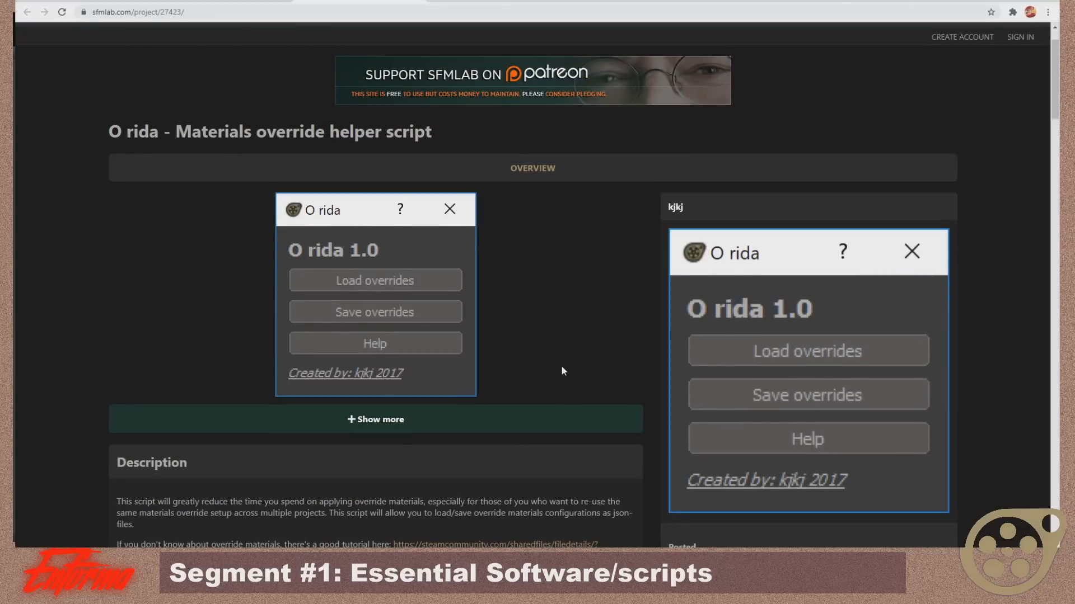
- View the Paint.NET download page and the archived Nem's Tools page for the Paint.NET VTF plug-in
left_click(490, 1)
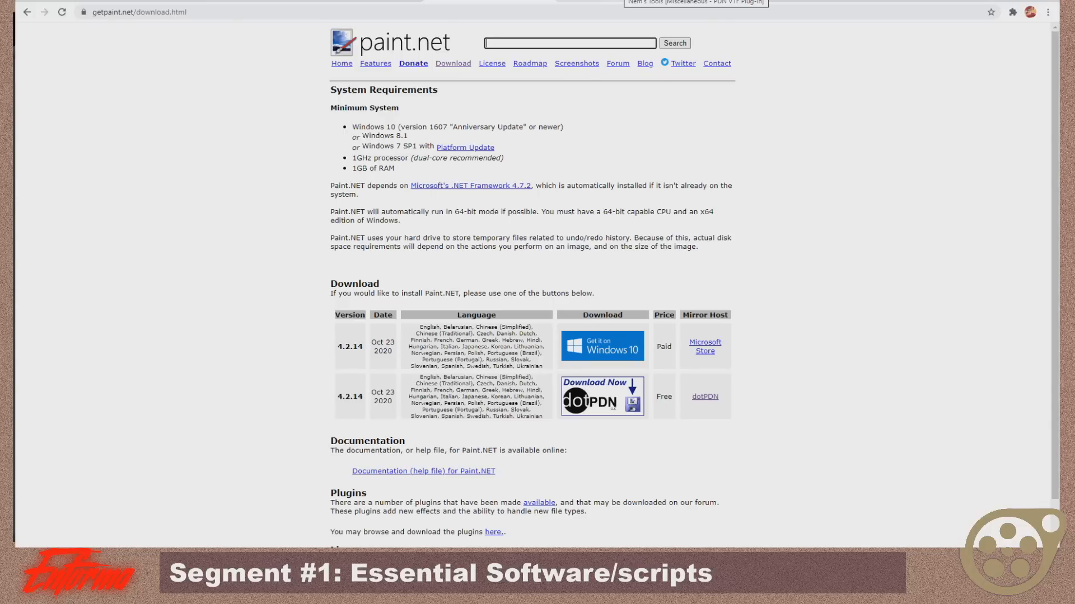
left_click(646, 1)
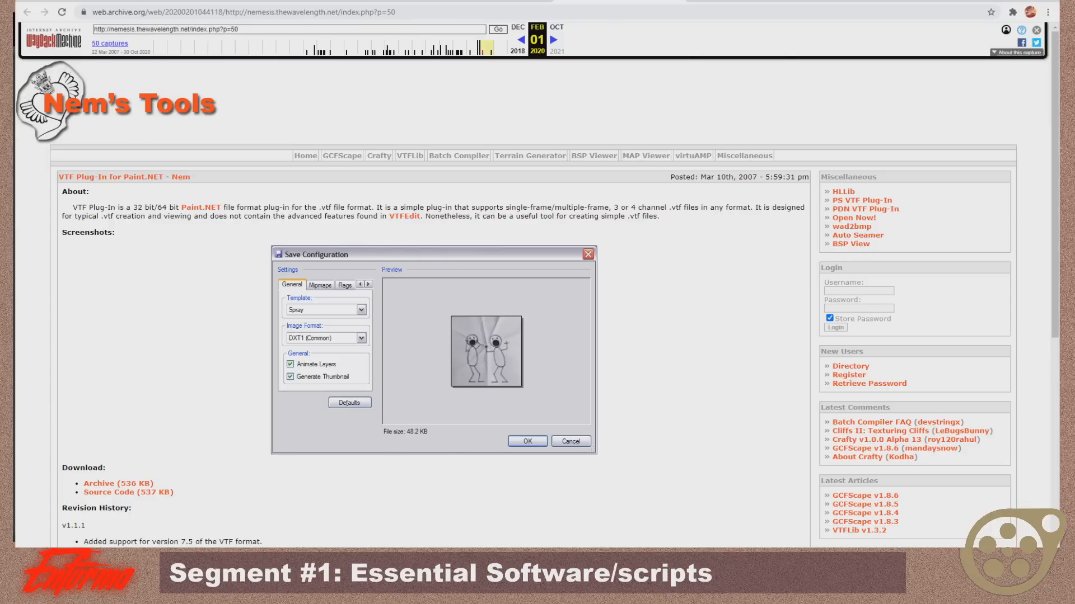
scroll(425, 361, "down", 3)
scroll(425, 361, "up", 3)
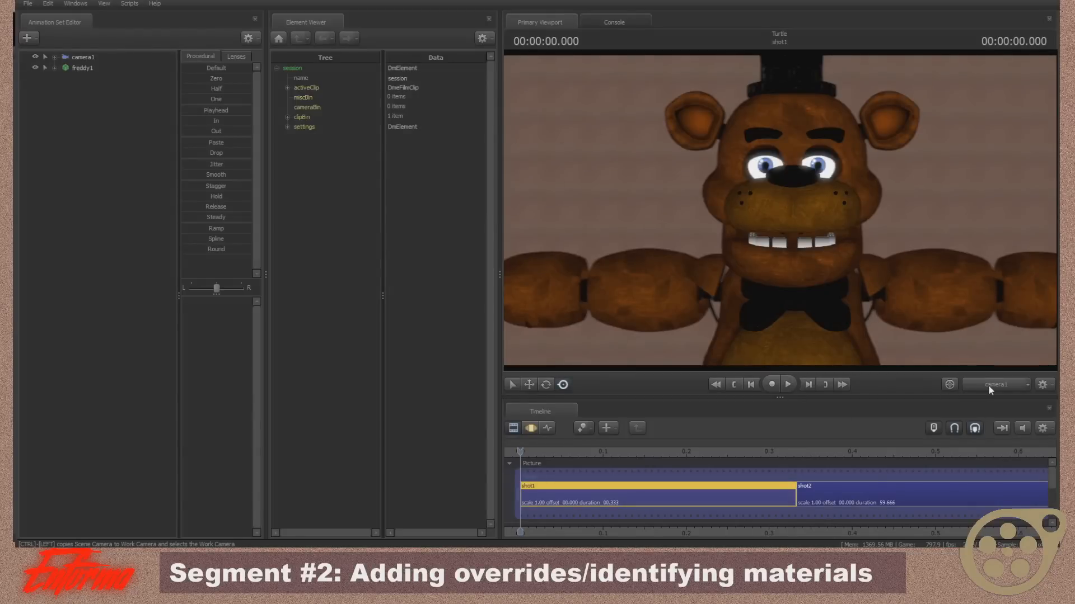
- In Source Filmmaker, copy the scene camera to the Work Camera and frame Freddy's face in the viewport
left_click(989, 385, "ctrl")
key("s")
mouse_move(779, 211)
left_mouse_down()
mouse_move(820, 211)
mouse_move(767, 207)
mouse_move(781, 219)
mouse_move(796, 216)
mouse_move(790, 207)
mouse_move(777, 209)
mouse_move(790, 228)
left_mouse_up()
key("w")
key("s")
key("w")
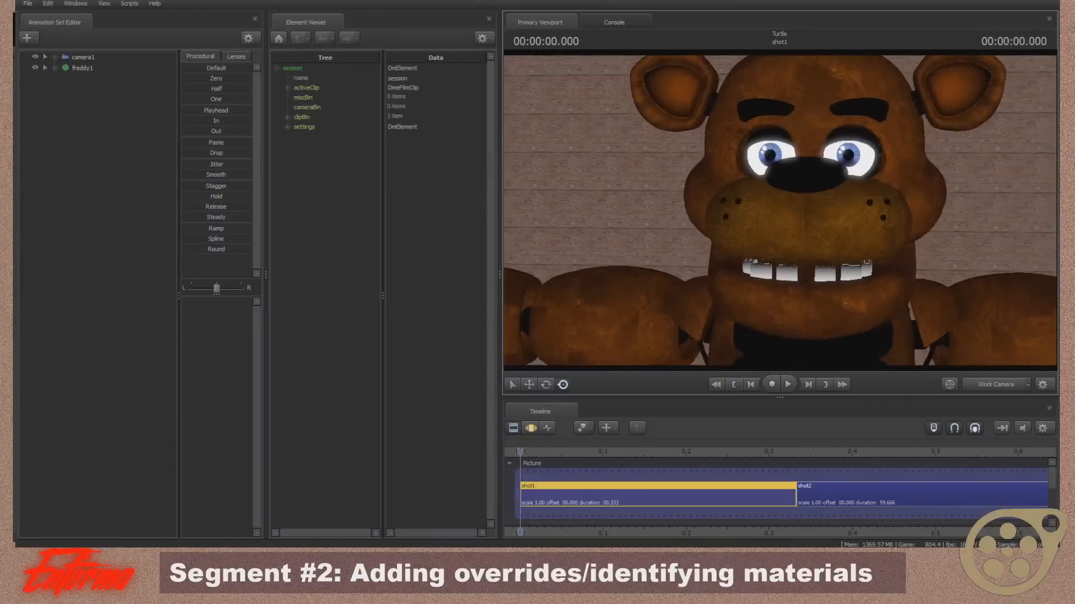
- Add override materials to the freddy1 animation set and show its model's materials list in the Element Viewer
right_click(89, 67)
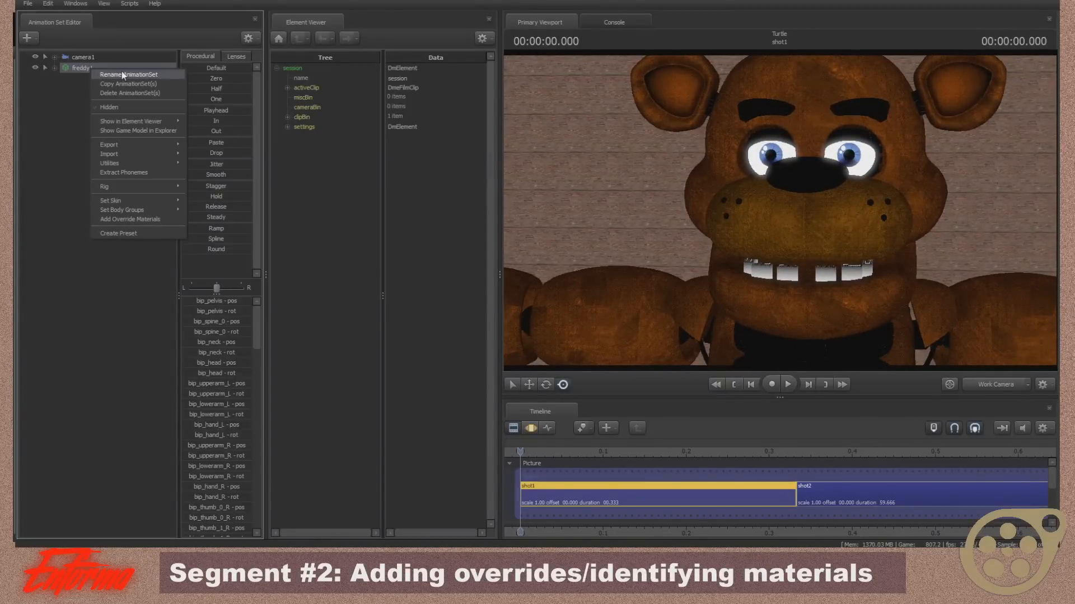
left_click(159, 222)
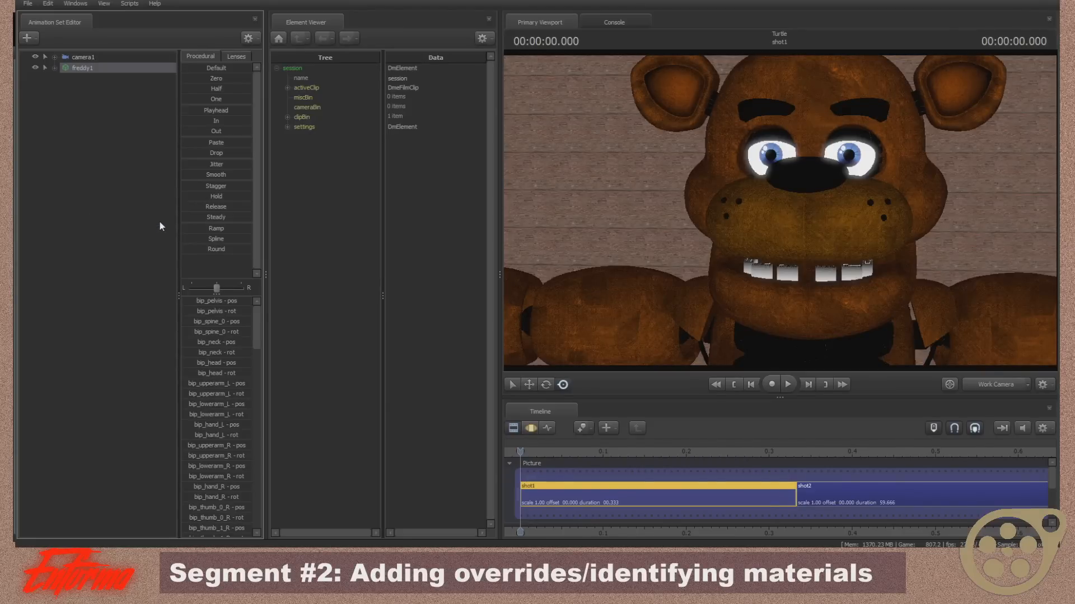
right_click(93, 69)
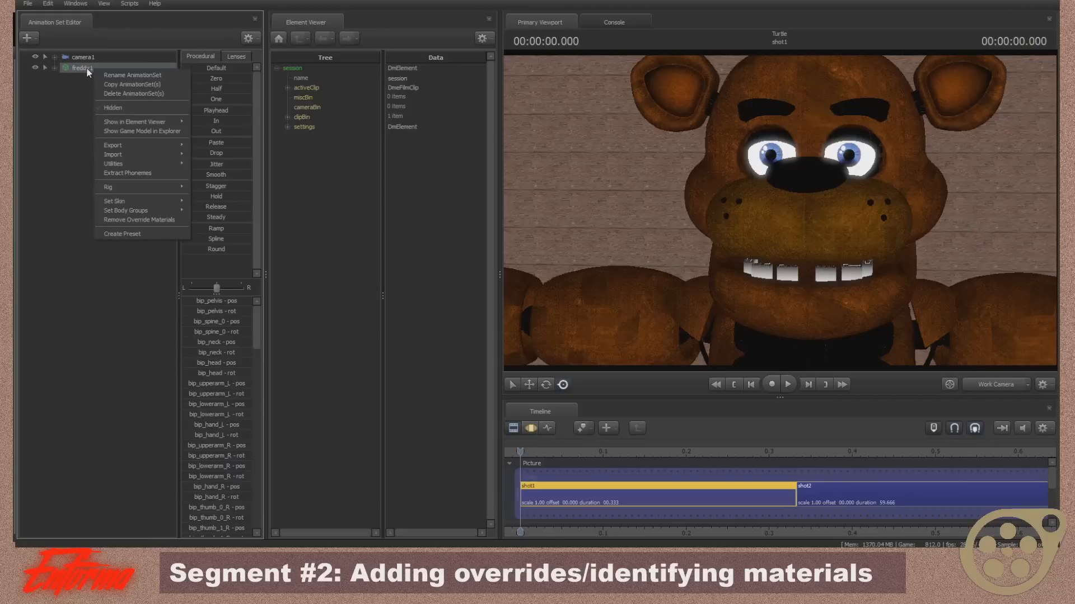
mouse_move(171, 124)
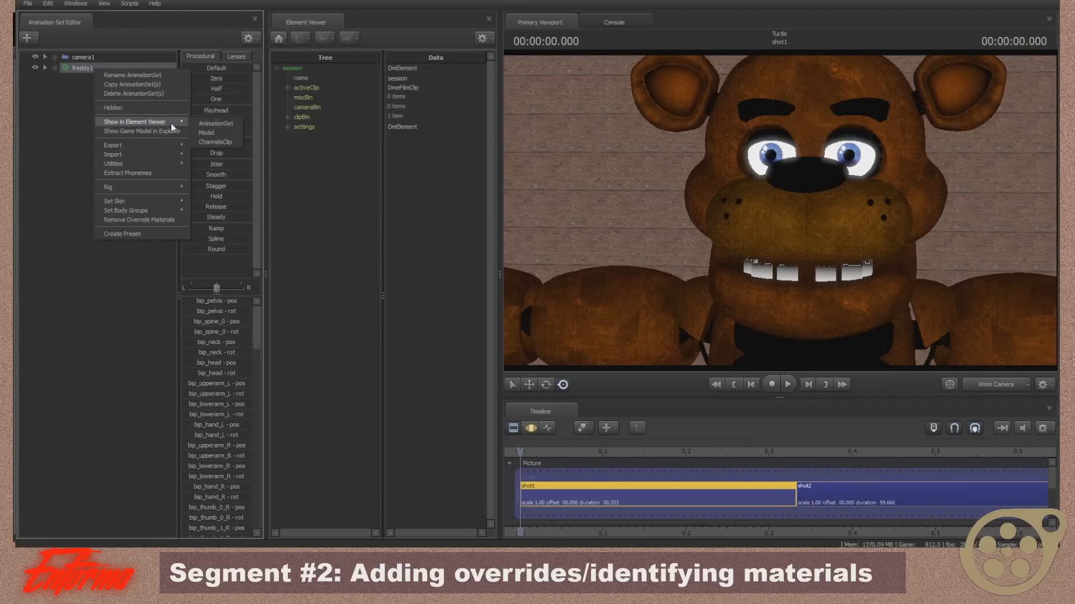
left_click(216, 132)
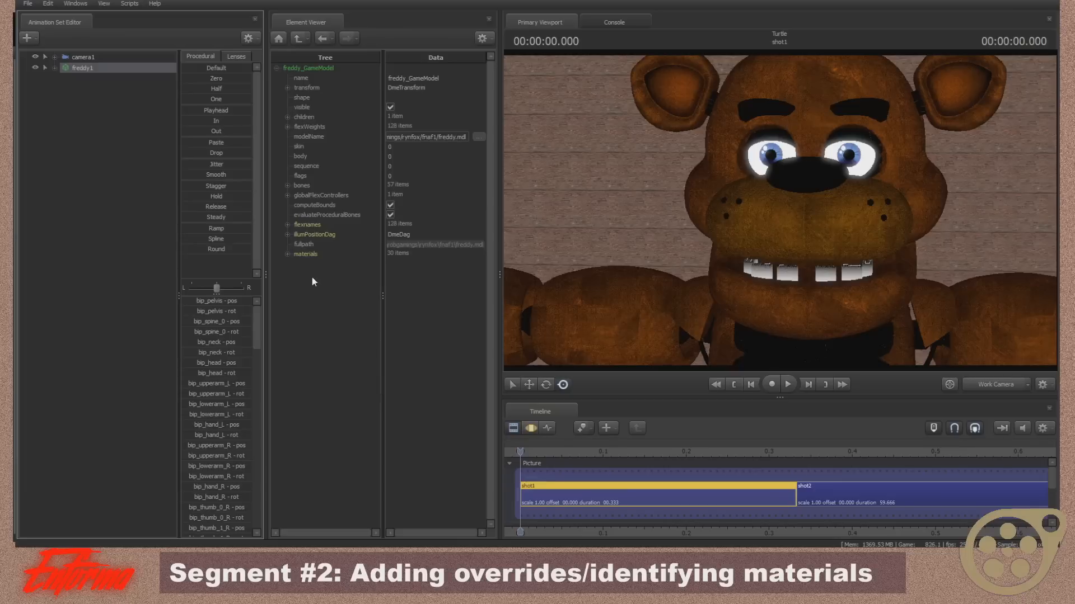
left_click(288, 254)
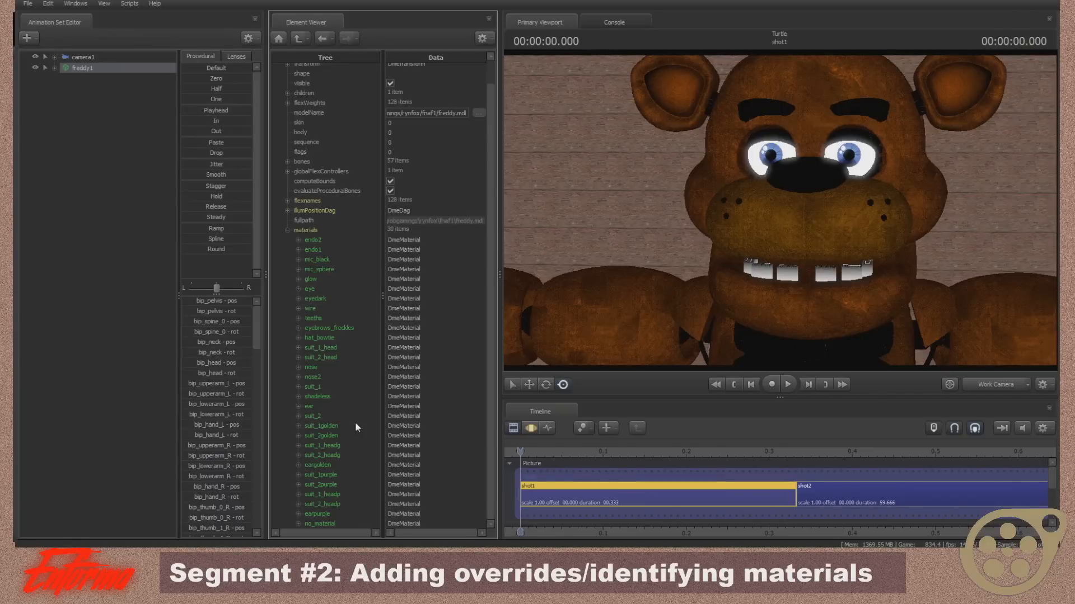
- Expand the suit_1 material in Freddy's materials list to show its attributes
left_click_drag(624, 208, 588, 231)
key("s")
key("w")
key("w")
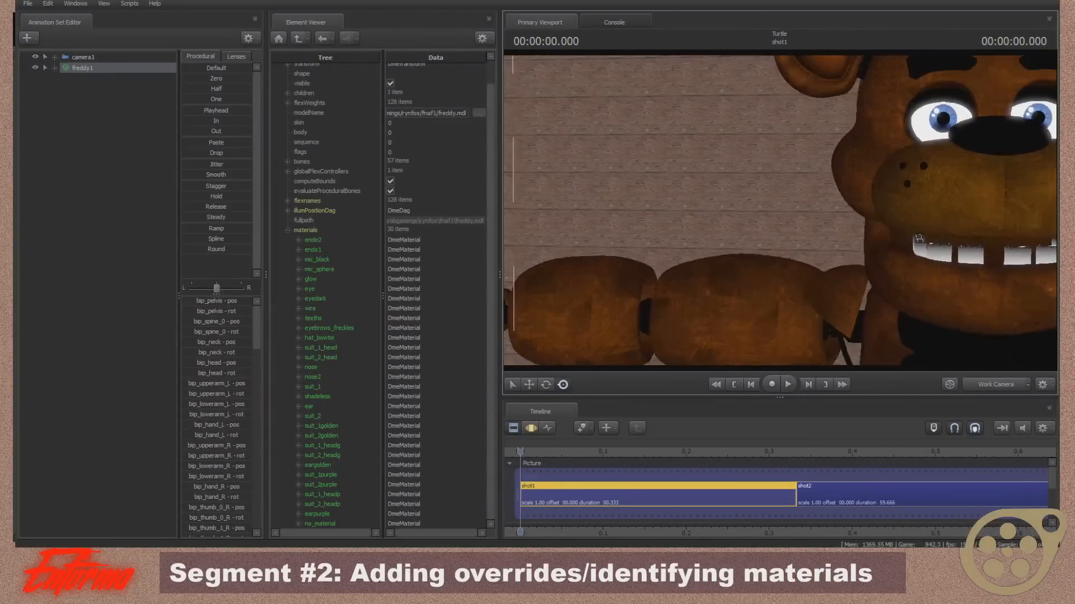
right_click(321, 387)
mouse_move(421, 468)
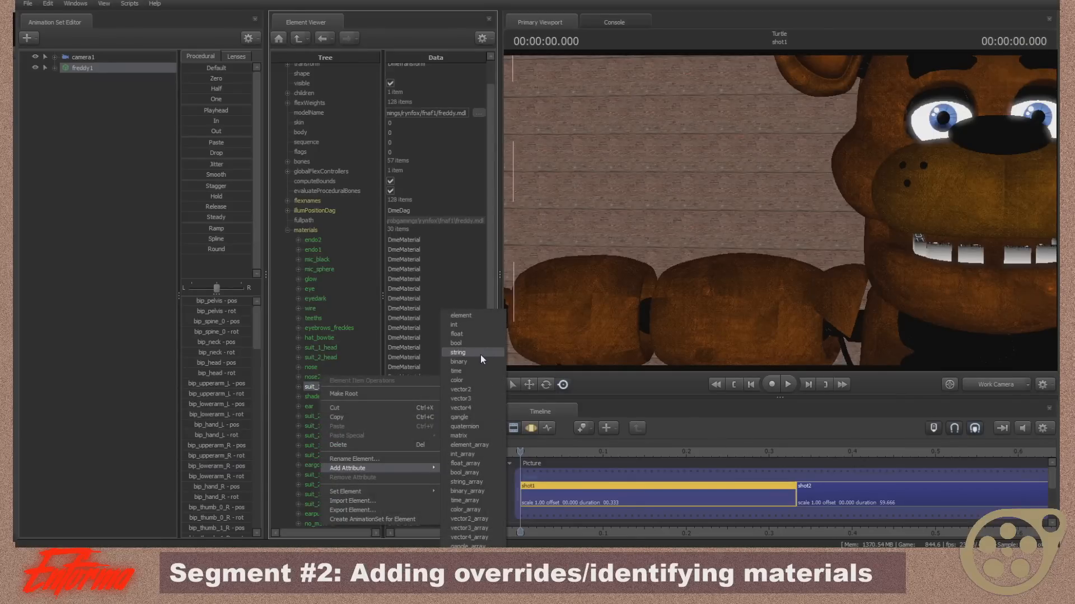
left_click(314, 386)
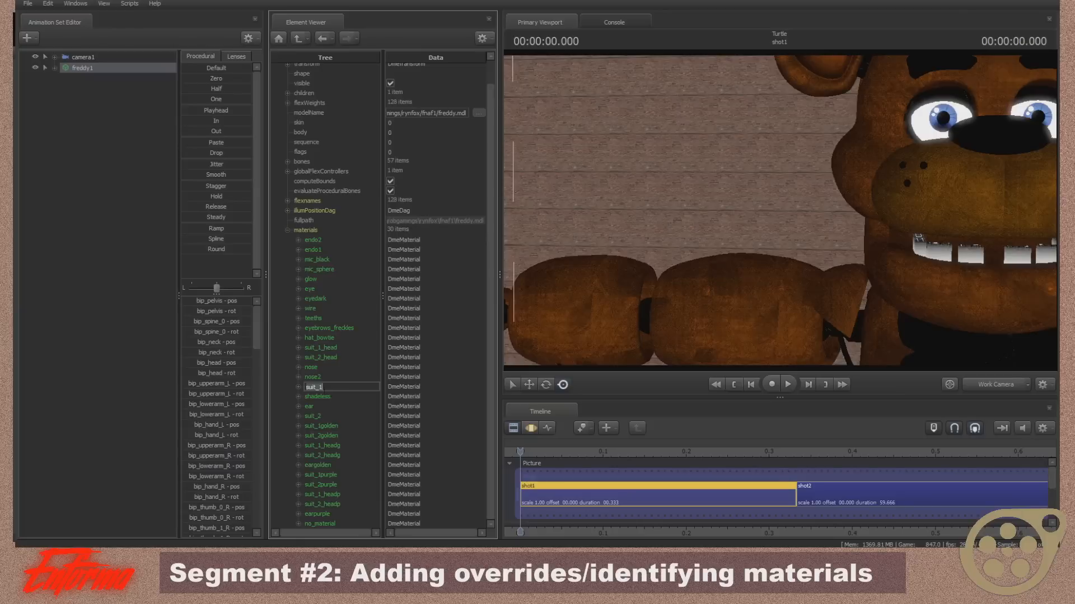
left_click(298, 386)
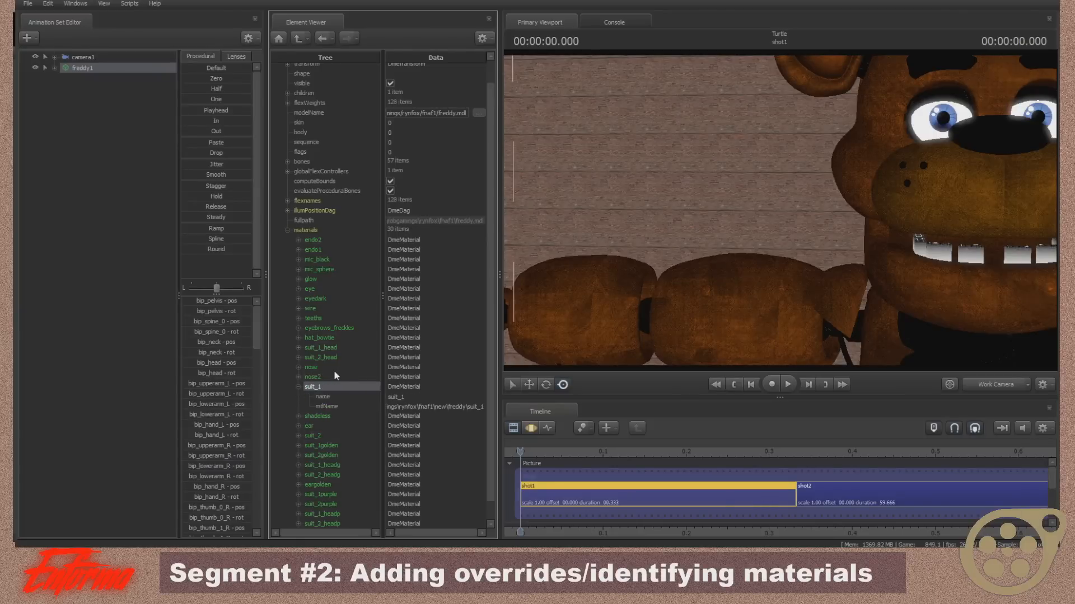
left_click_drag(660, 235, 779, 210)
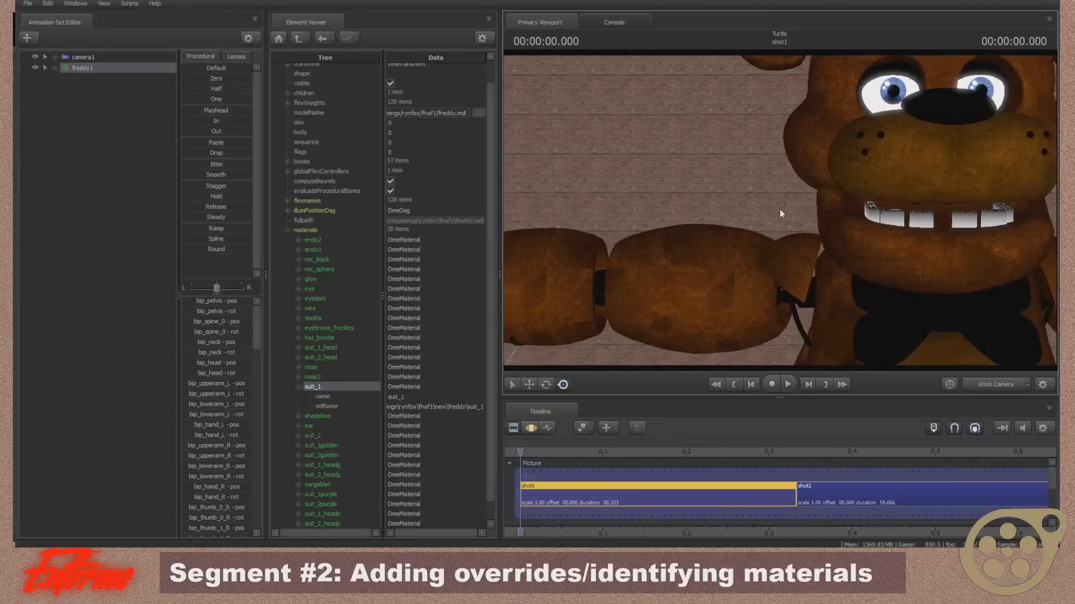
- Add a string attribute named $basetexture to the suit_1 material
right_click(326, 384)
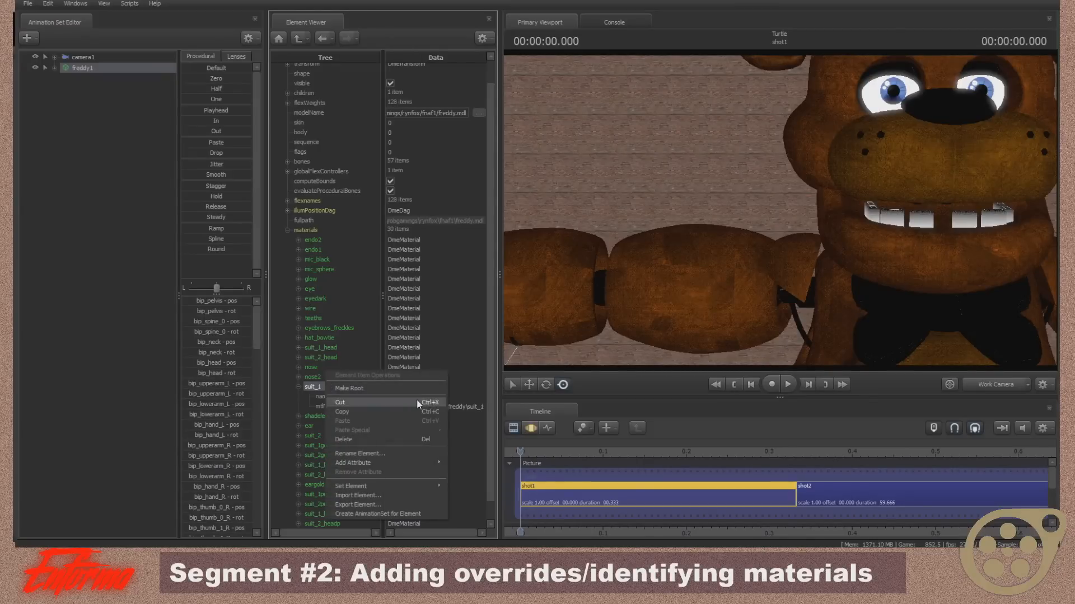
mouse_move(420, 460)
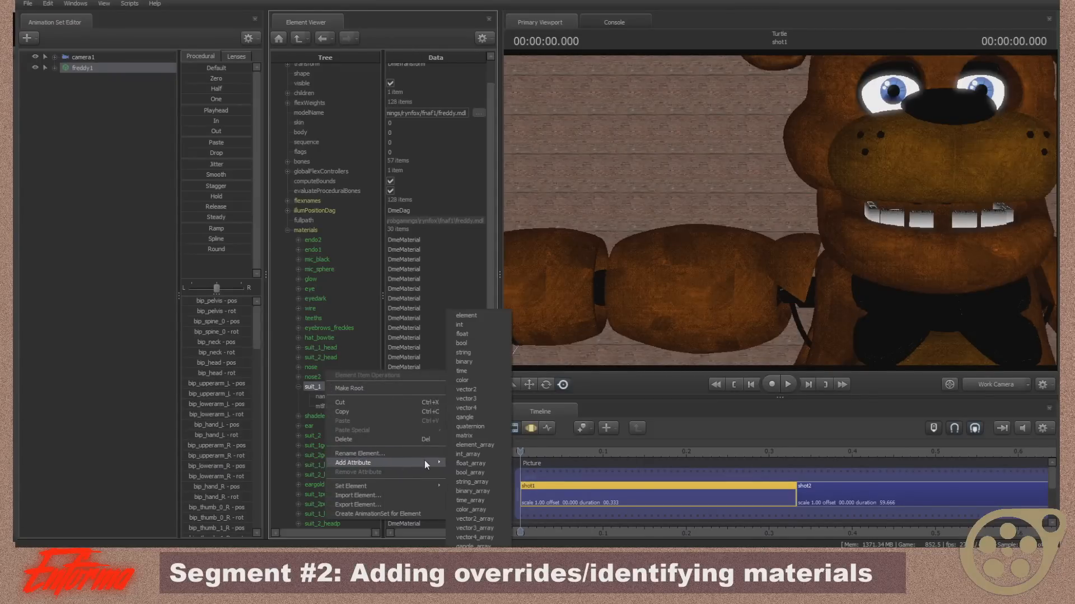
left_click(489, 351)
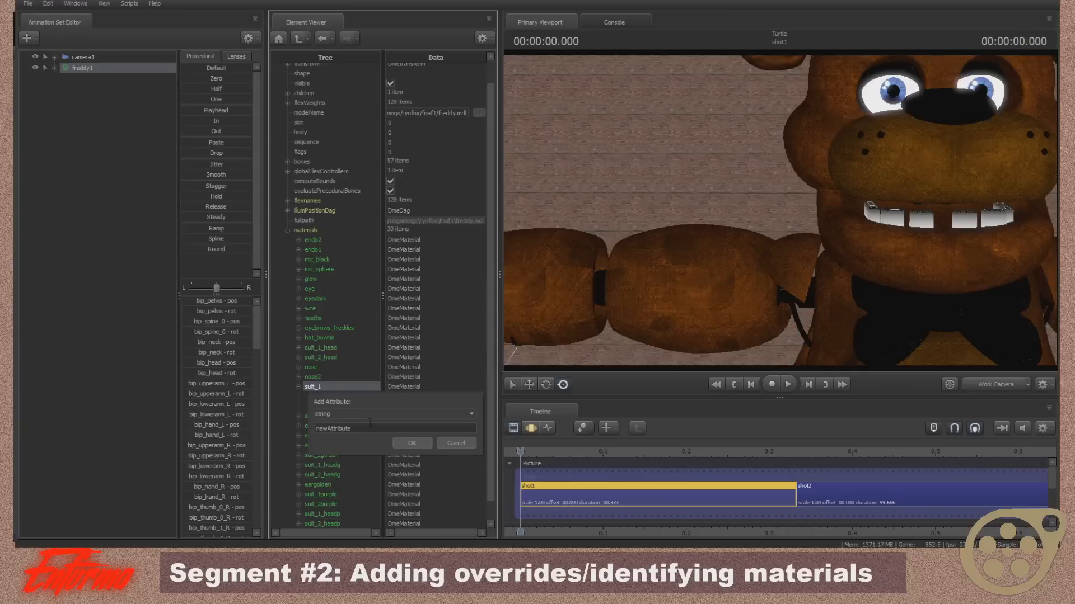
double_click(365, 424)
type("$ba")
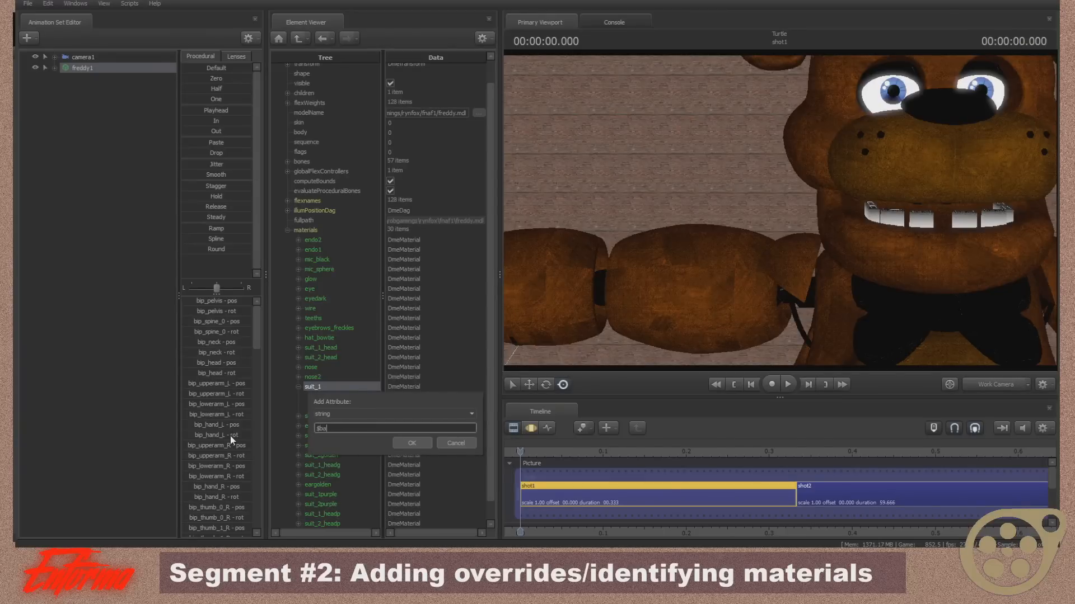
type("setexture")
key("Return")
- Delete the $basetexture attribute from the suit_1 material and switch the viewport back to camera1
key("s")
left_click_drag(780, 211, 812, 221)
key("w")
key("s")
key("w")
key("w")
mouse_move(742, 228)
left_mouse_down()
mouse_move(748, 207)
mouse_move(750, 252)
mouse_move(743, 227)
left_mouse_up()
right_click(351, 420)
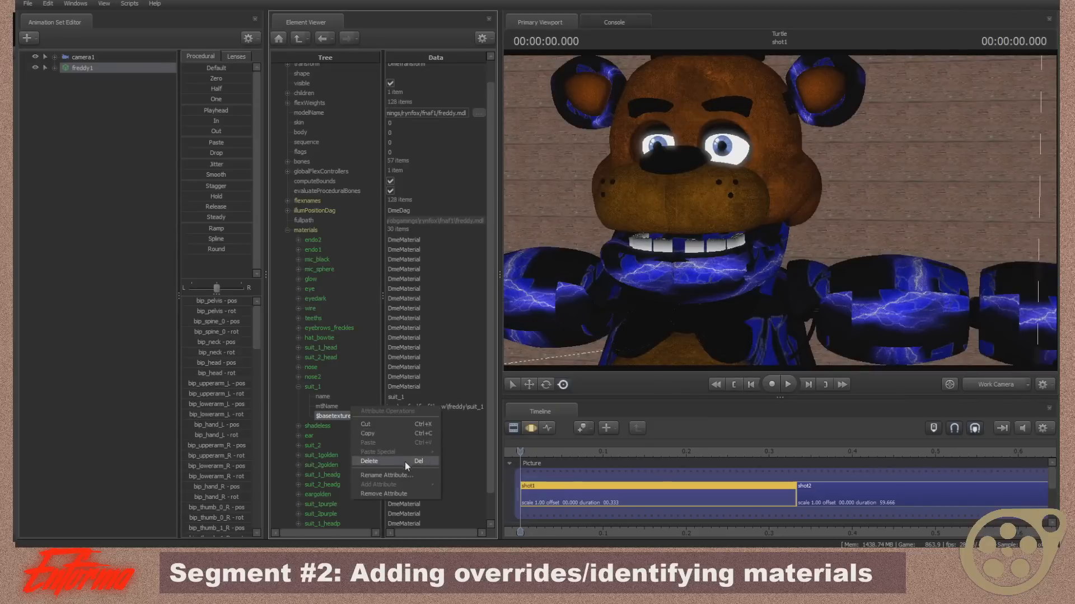
left_click(401, 461)
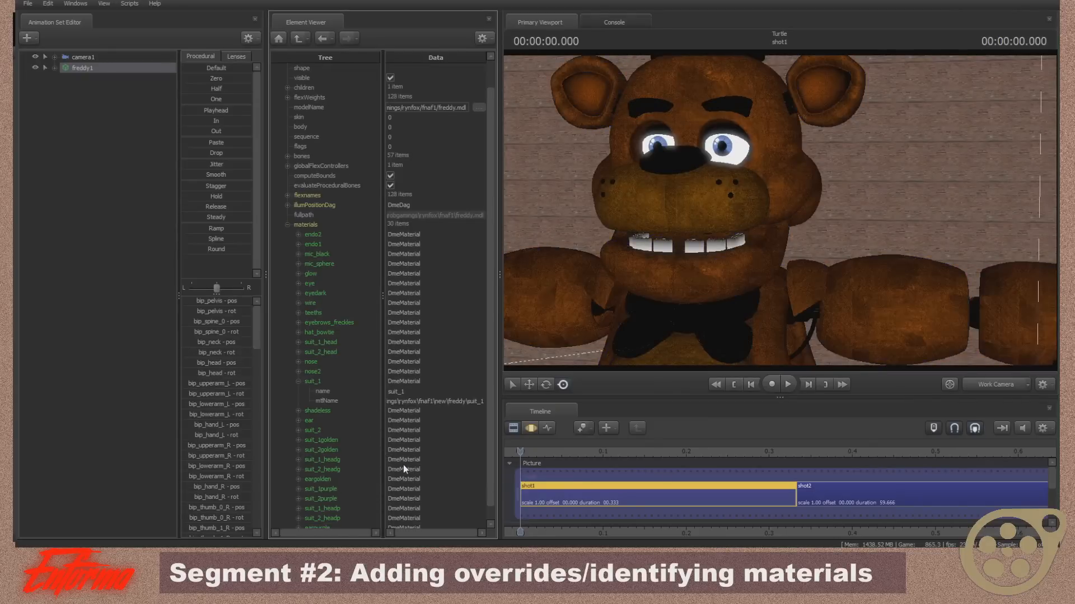
left_click(982, 385)
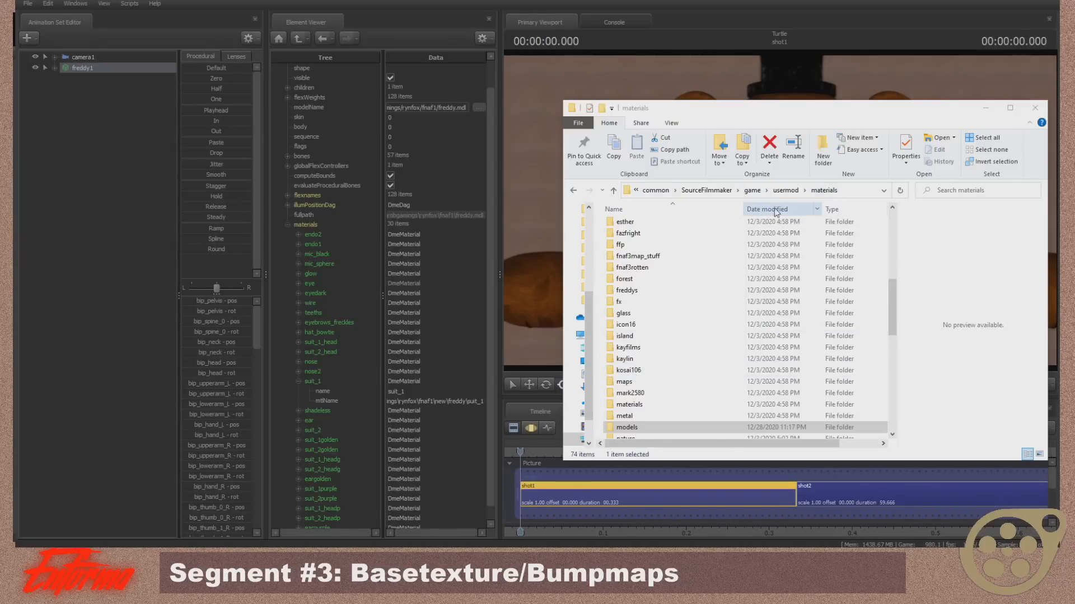
- In File Explorer, browse to usermod\materials\models\Common, look through its texture and bump map files, and minimize the window
double_click(690, 428)
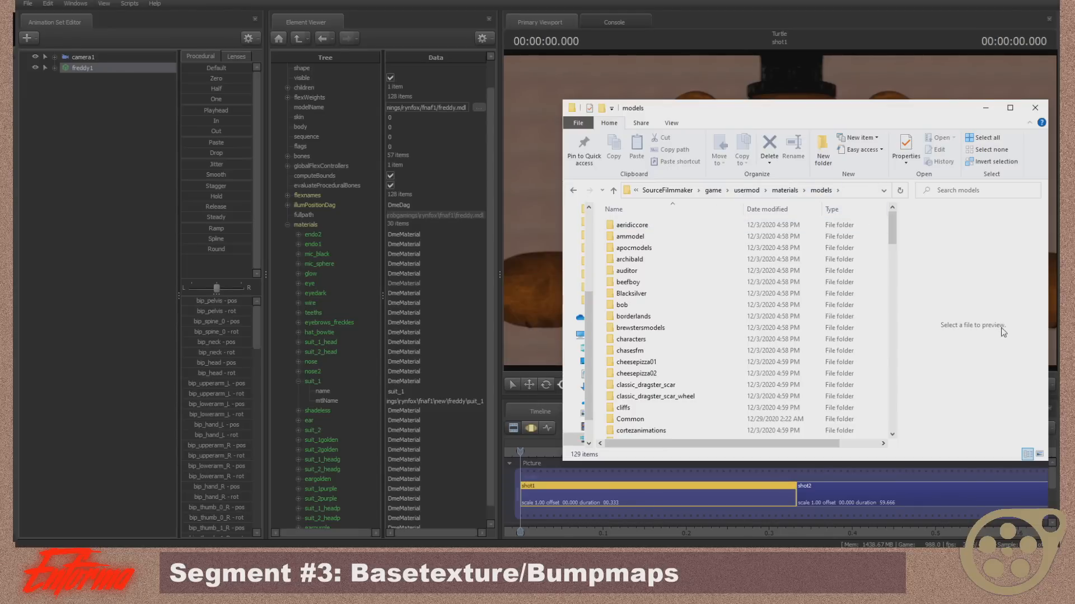
left_click(651, 420)
double_click(651, 420)
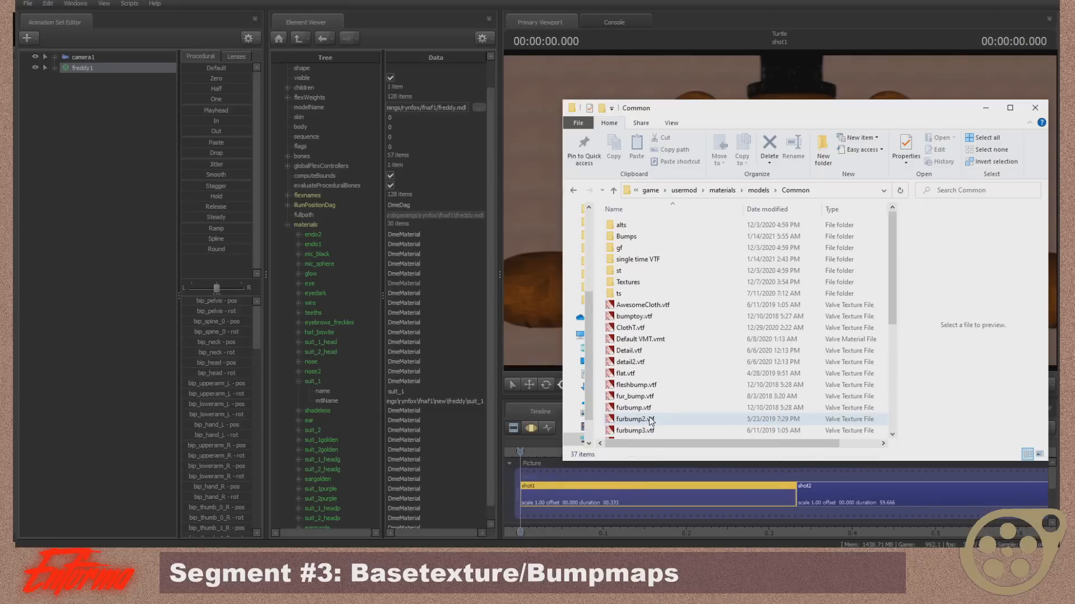
scroll(672, 263, "down", 3)
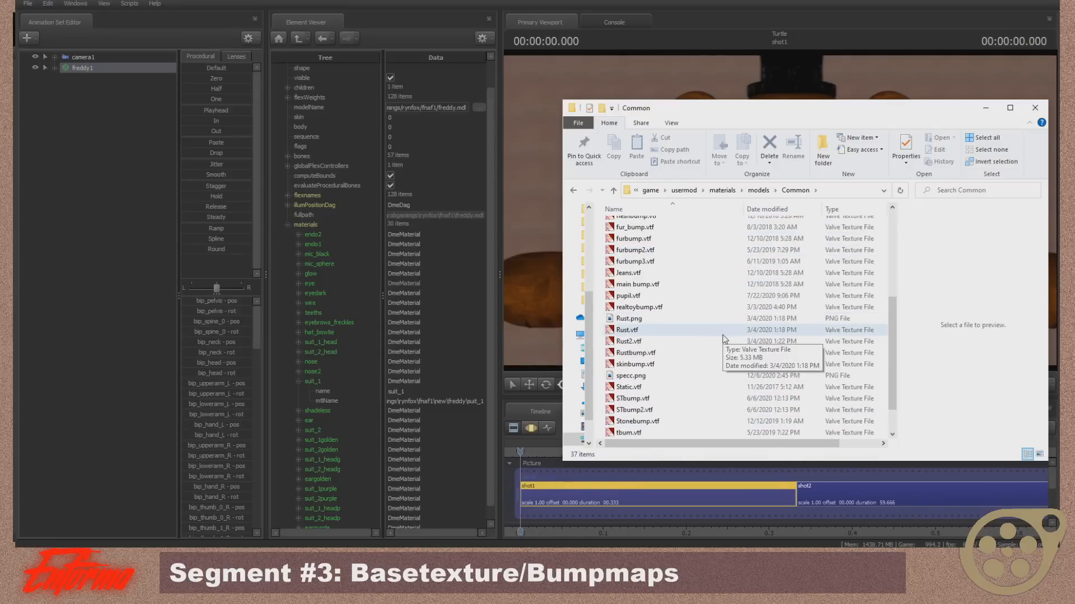
scroll(728, 347, "up", 2)
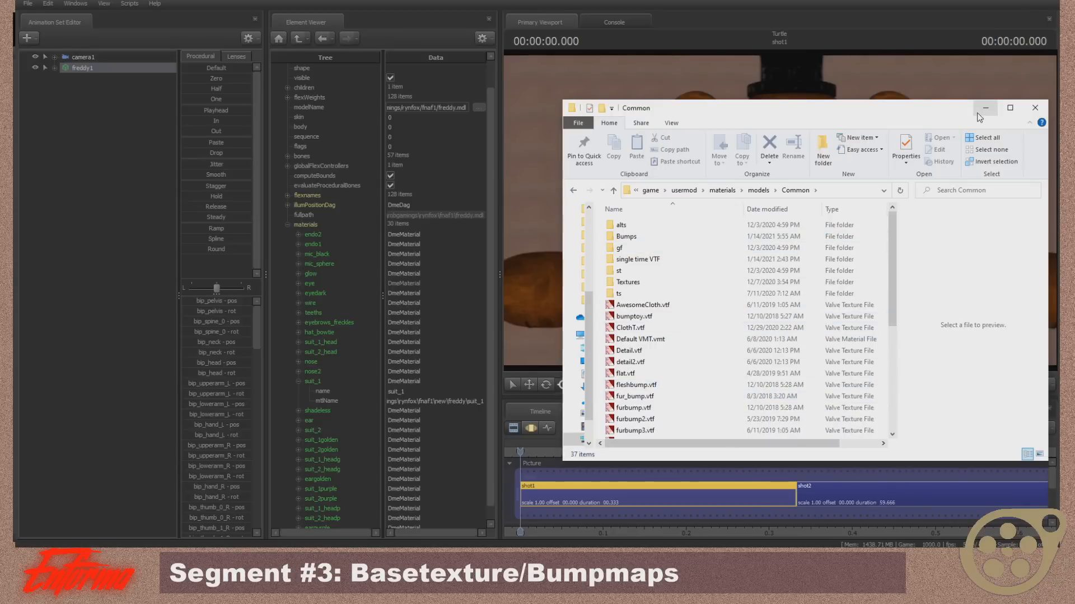
scroll(750, 336, "down", 4)
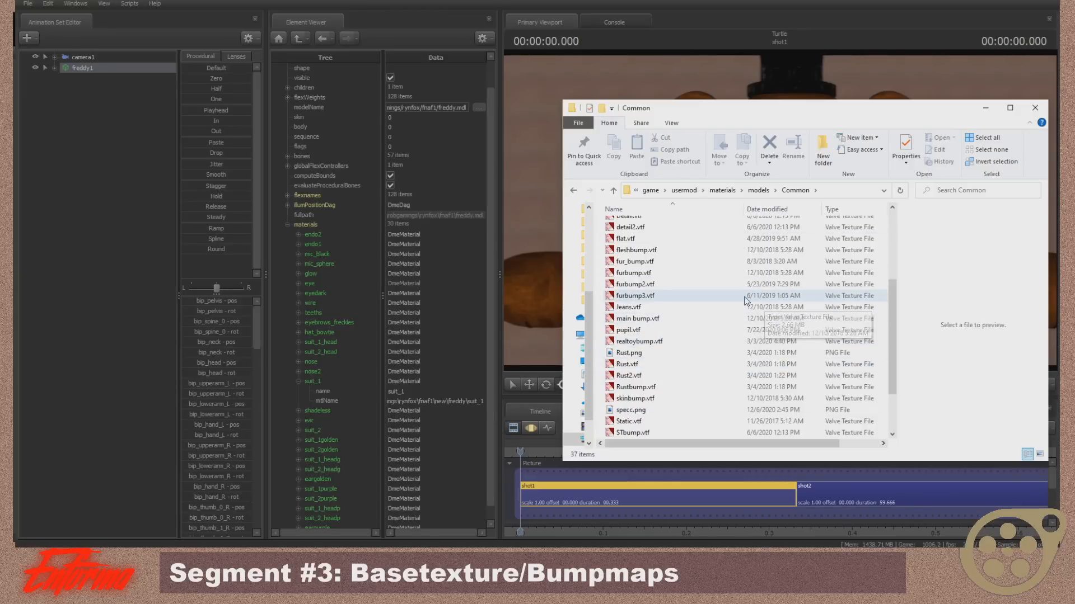
scroll(744, 303, "up", 4)
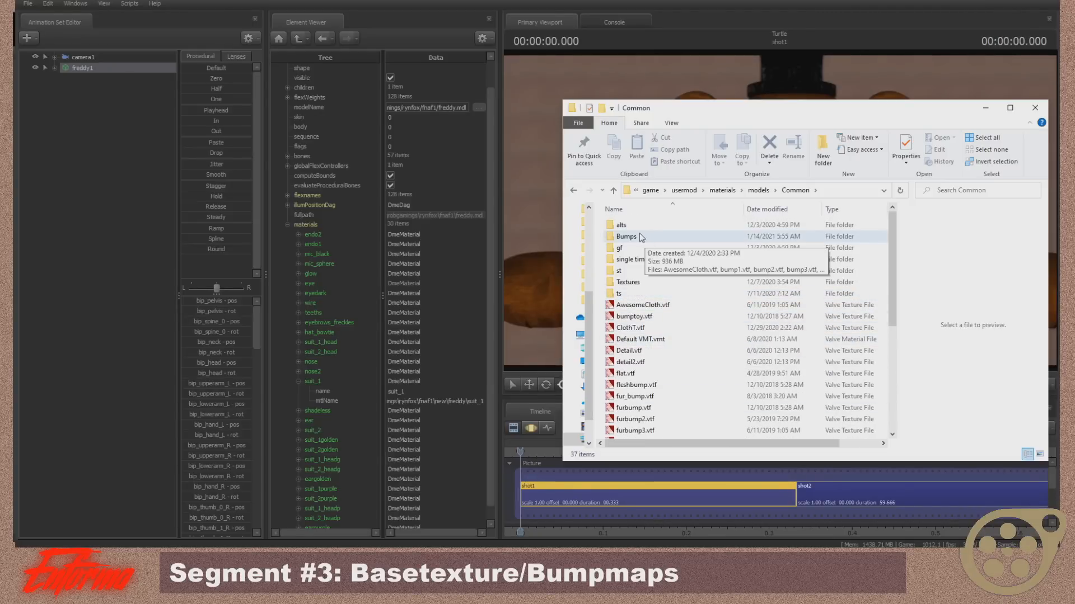
scroll(707, 342, "down", 3)
scroll(707, 358, "up", 3)
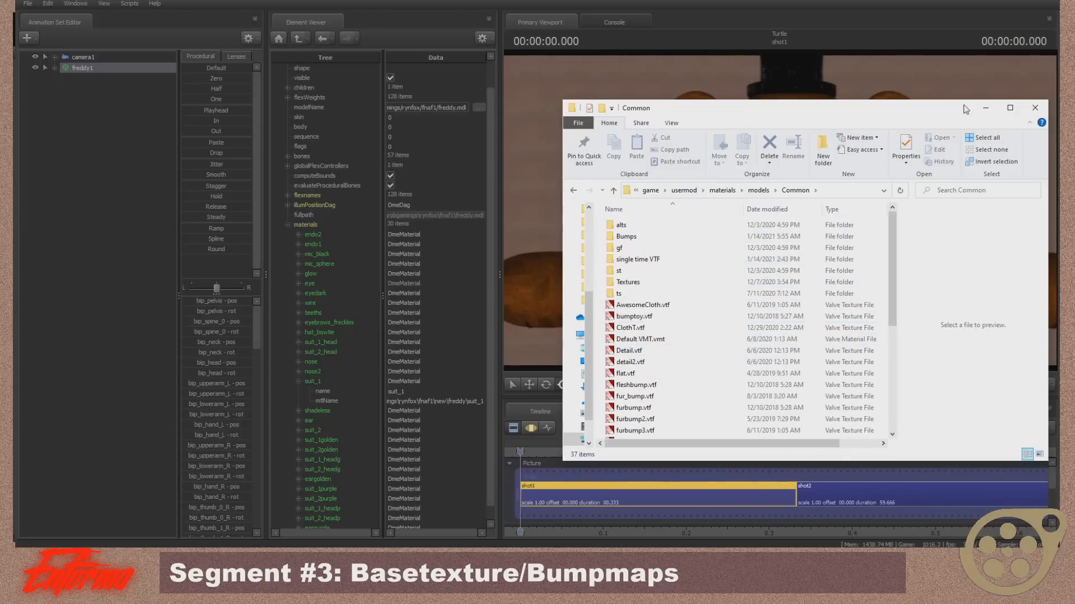
left_click(984, 107)
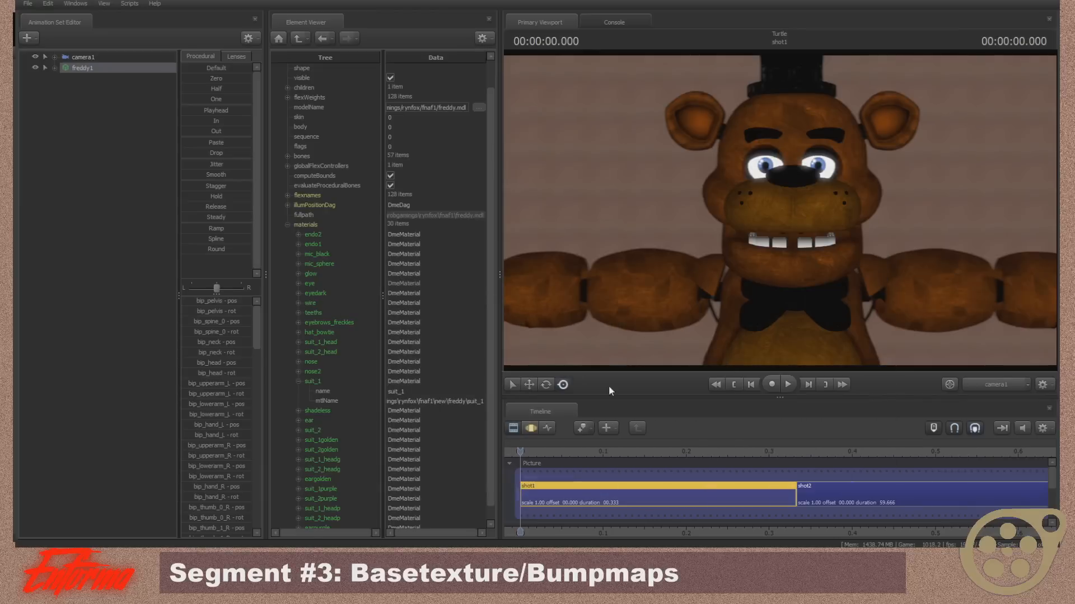
- Add a string attribute named $basetexture to the suit_1 material
right_click(319, 383)
mouse_move(421, 461)
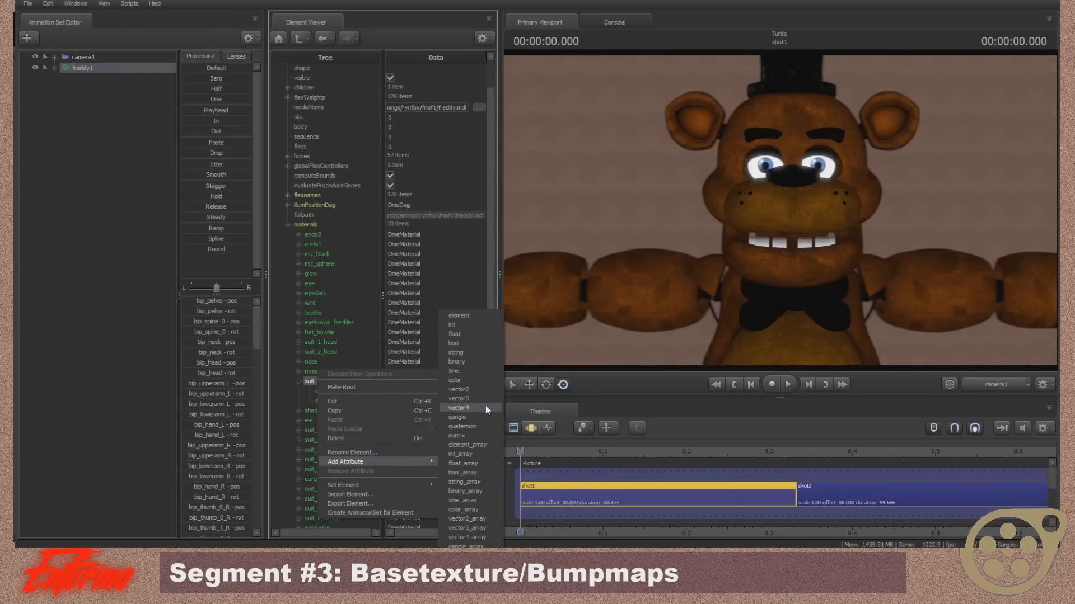
left_click(473, 352)
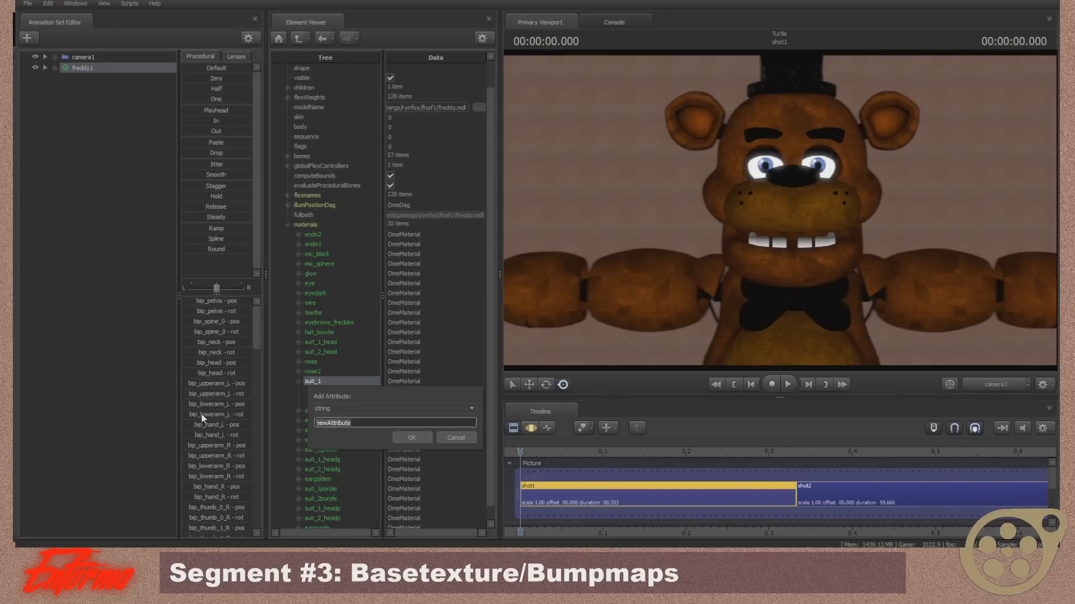
type("s")
type("base")
type("texture")
key("Return")
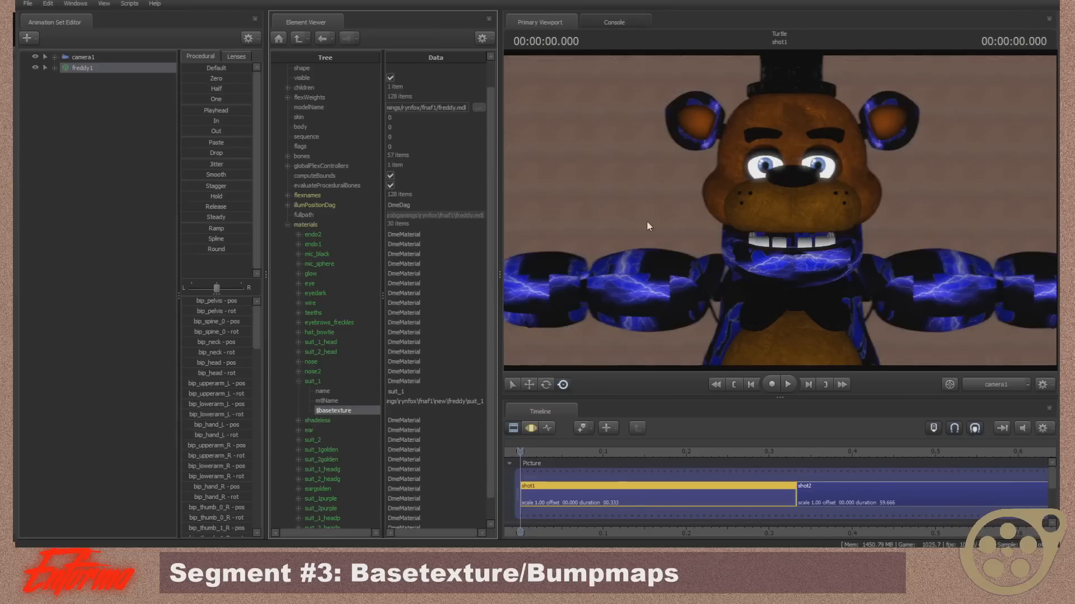
- Set suit_1's $basetexture path to models/common/textures/suit1
double_click(417, 410)
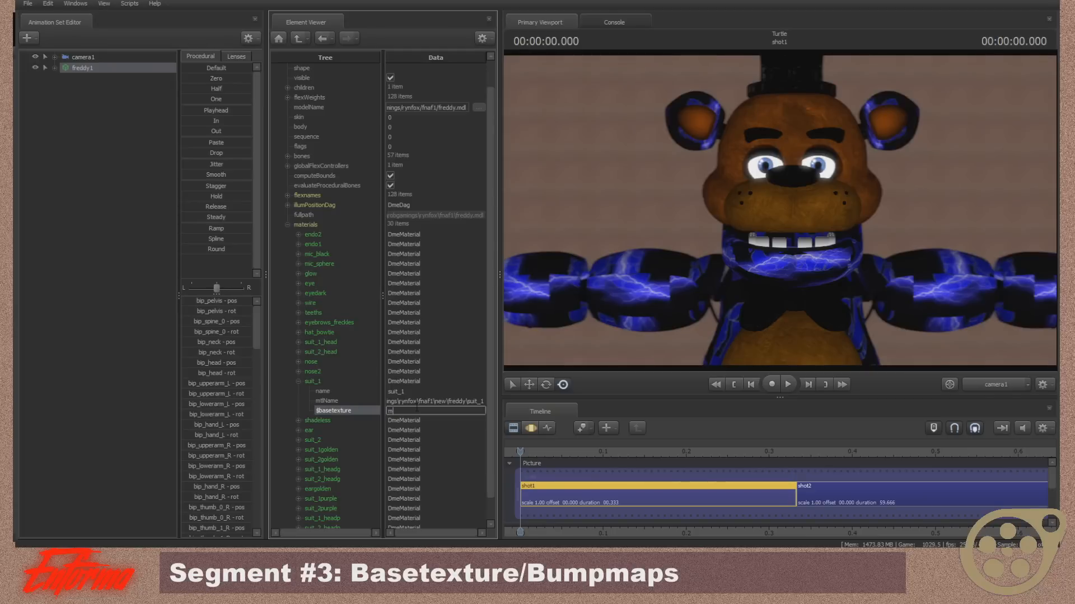
type("models/common")
type("1")
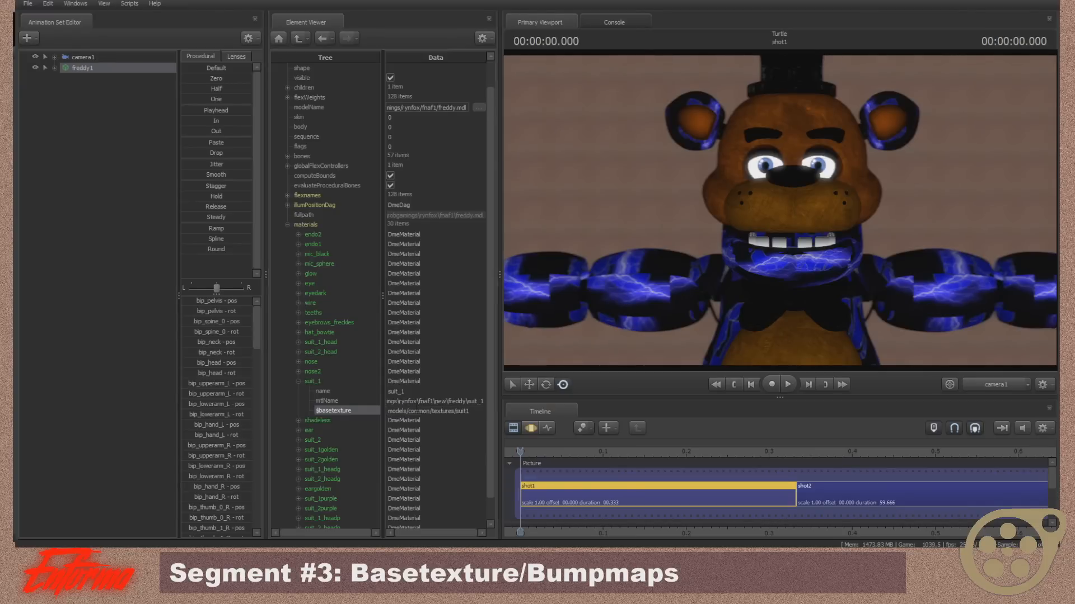
key("Return")
- Examine the new base texture on Freddy's arms, jaw and torso up close in the viewport
left_click_drag(797, 245, 744, 255)
key("w")
key("s")
key("w")
key("w")
key("s")
key("w")
key("w")
key("s")
scroll(336, 364, "down", 1)
key("w")
key("w")
key("s")
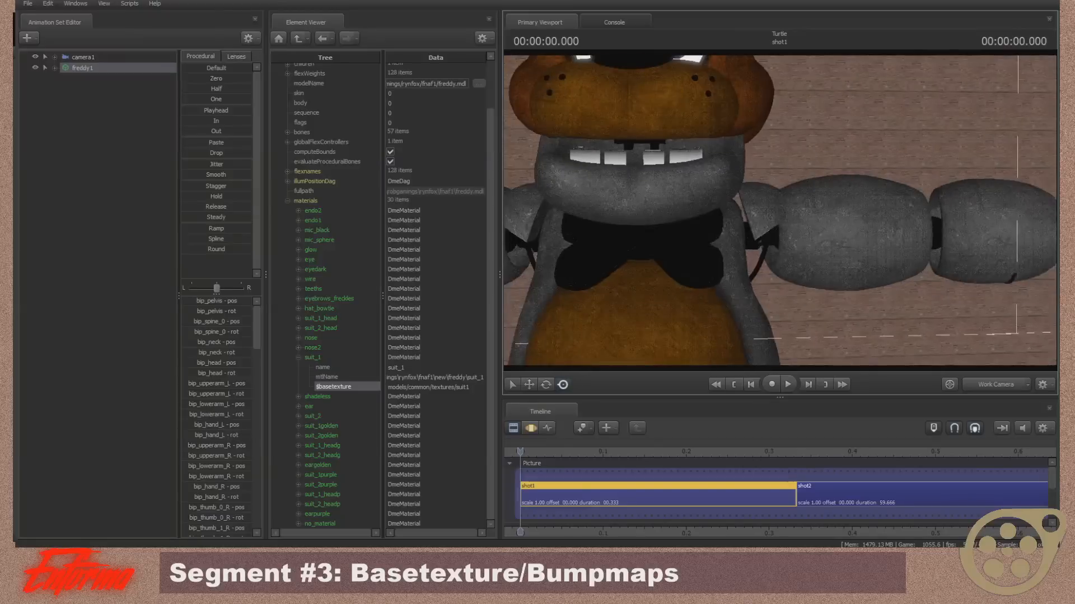
- Add a string attribute named $bumpmap to the suit_1 material
right_click(329, 354)
mouse_move(441, 435)
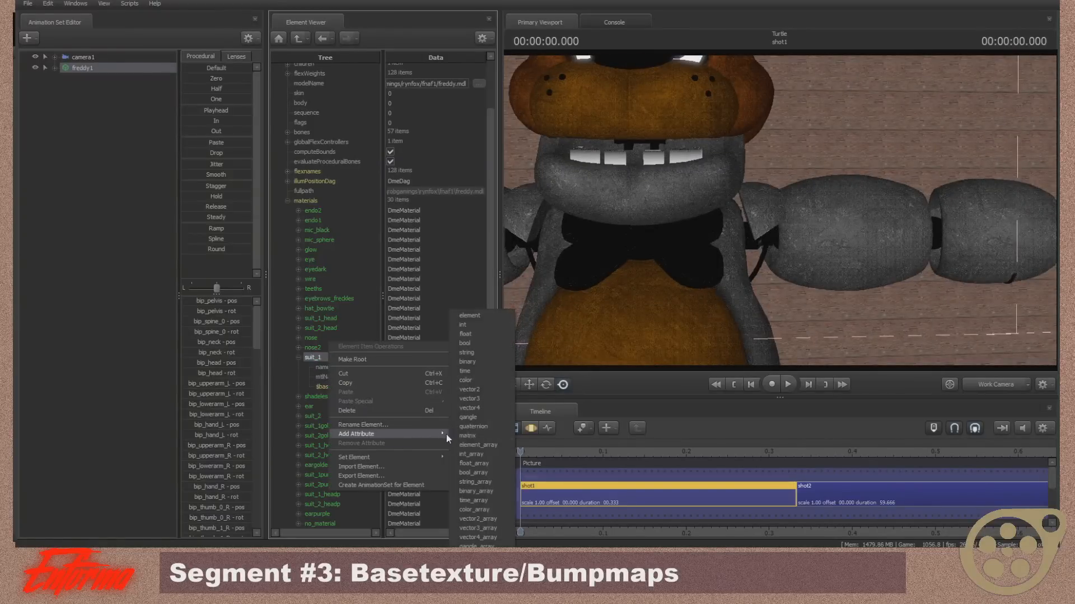
left_click(484, 355)
double_click(399, 397)
type("sb")
type("umpmap")
key("Return")
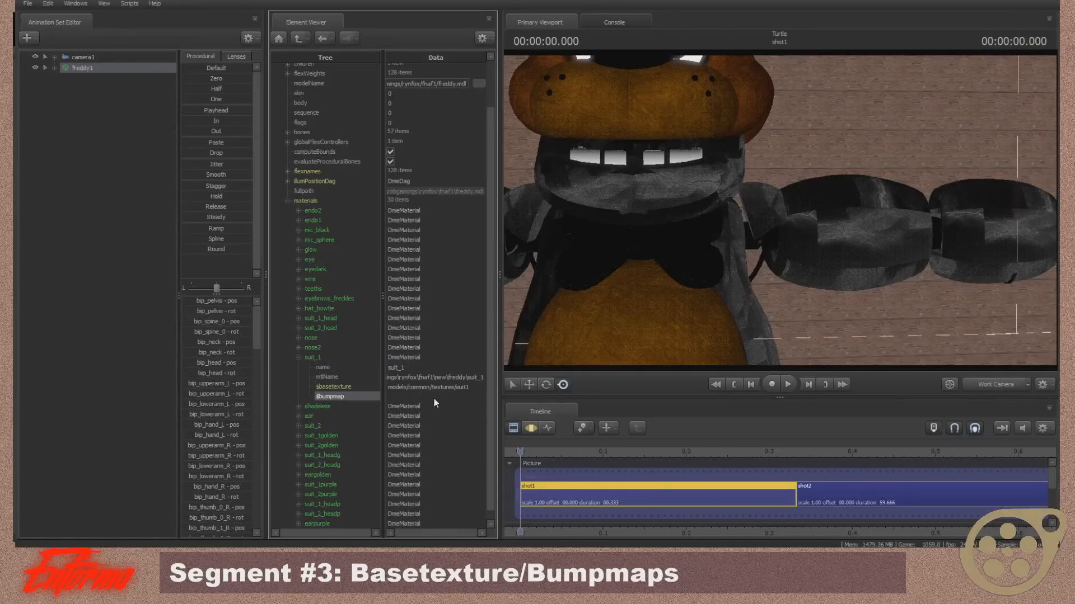
- Set suit_1's $bumpmap path to models/common/bumps/bump2 and replace it with models/common/bumps/bump3
left_click(407, 397)
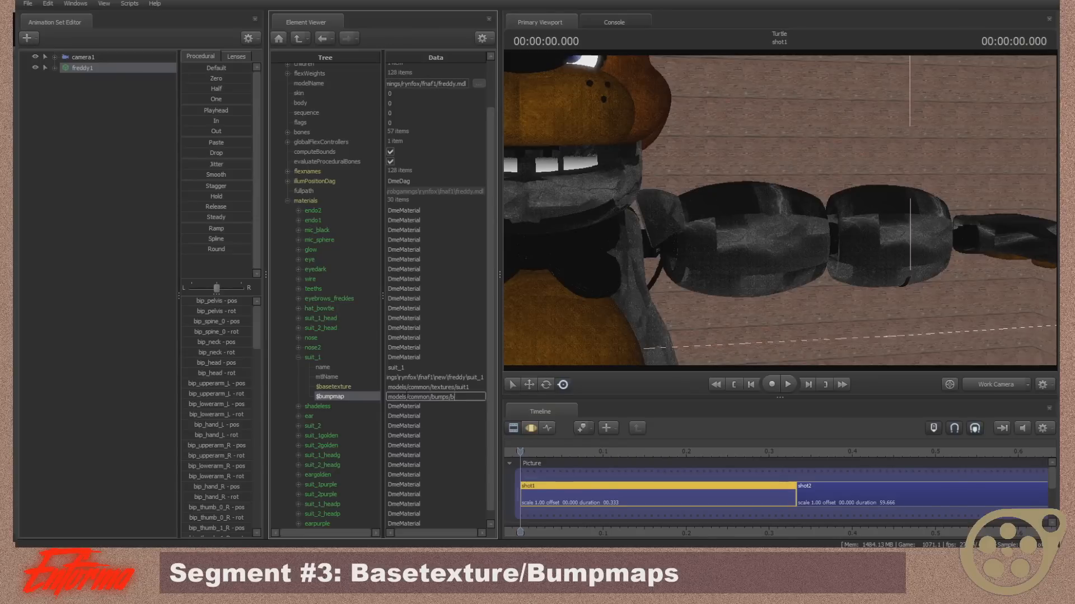
key("Return")
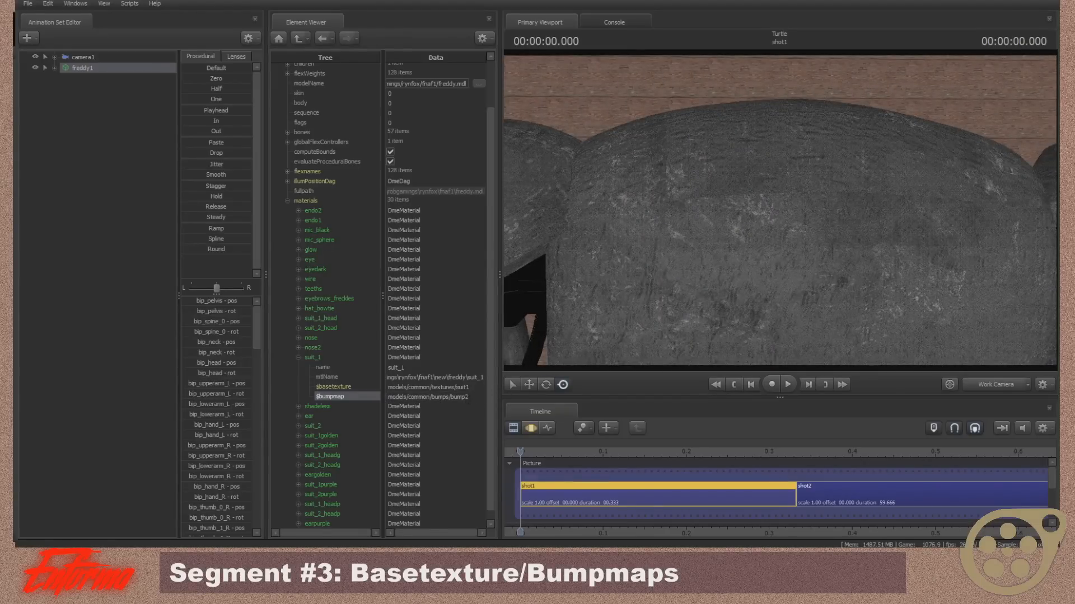
left_click(469, 396)
key("Return")
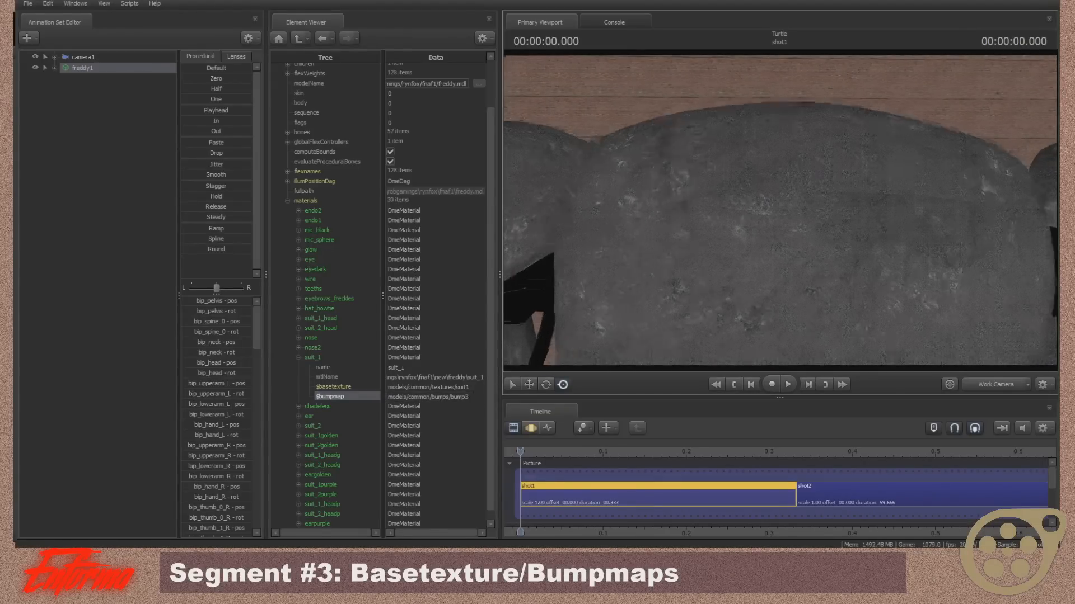
mouse_move(779, 210)
left_mouse_down()
mouse_move(767, 210)
mouse_move(806, 227)
mouse_move(705, 209)
mouse_move(822, 212)
mouse_move(750, 209)
mouse_move(800, 218)
mouse_move(728, 196)
mouse_move(683, 202)
mouse_move(744, 205)
mouse_move(776, 179)
mouse_move(764, 188)
mouse_move(851, 205)
mouse_move(786, 215)
mouse_move(711, 196)
mouse_move(660, 202)
mouse_move(770, 221)
mouse_move(823, 215)
mouse_move(761, 219)
mouse_move(812, 210)
mouse_move(811, 193)
mouse_move(813, 209)
mouse_move(839, 193)
mouse_move(806, 209)
mouse_move(829, 227)
mouse_move(756, 209)
mouse_move(725, 174)
mouse_move(784, 225)
left_mouse_up()
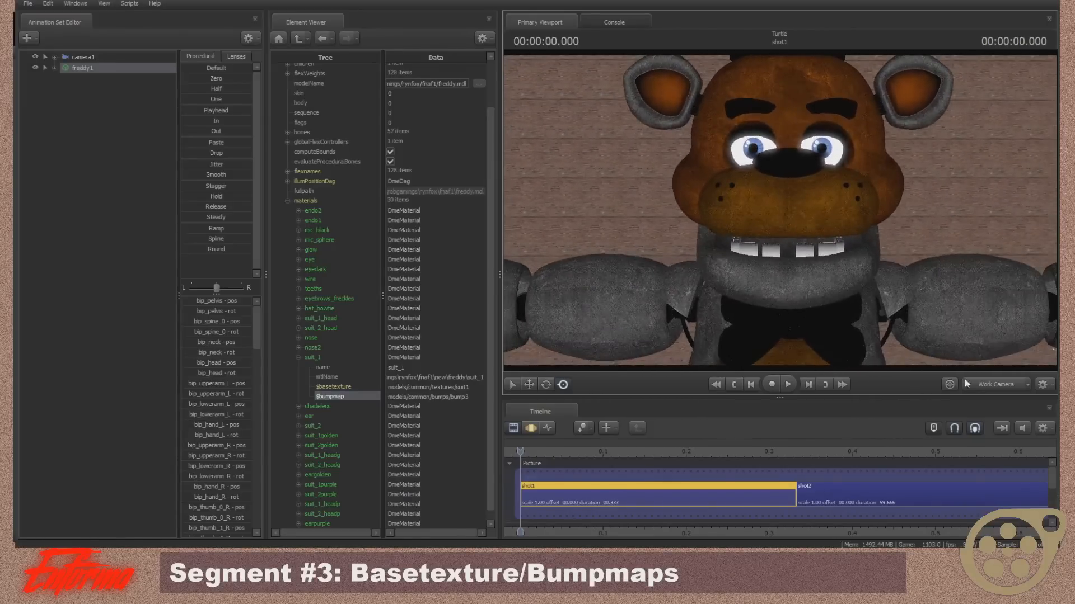
left_click(1003, 387)
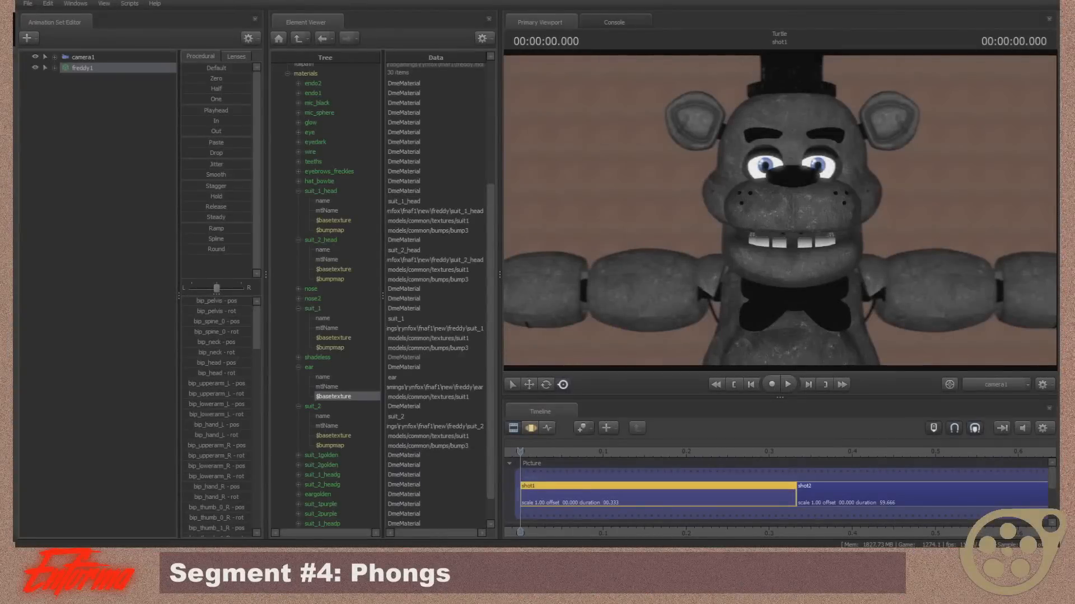
- Examine the overridden textures on Freddy's head and body from the work camera and return to camera1
left_click(978, 382)
left_click_drag(882, 337, 845, 322)
key("w")
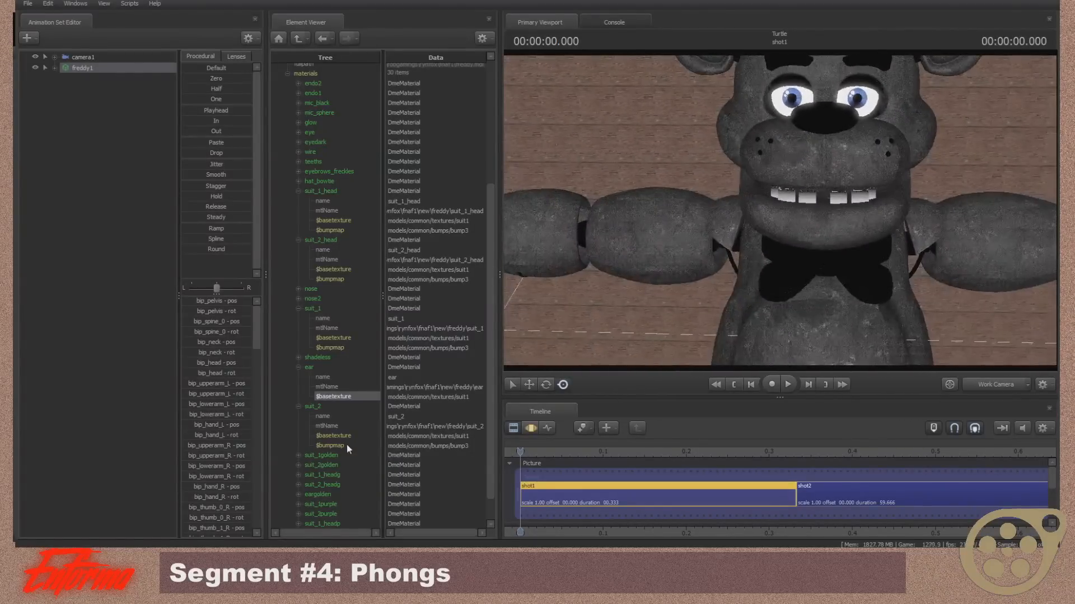
left_click_drag(790, 265, 780, 215)
key("w")
key("s")
key("a")
key("w")
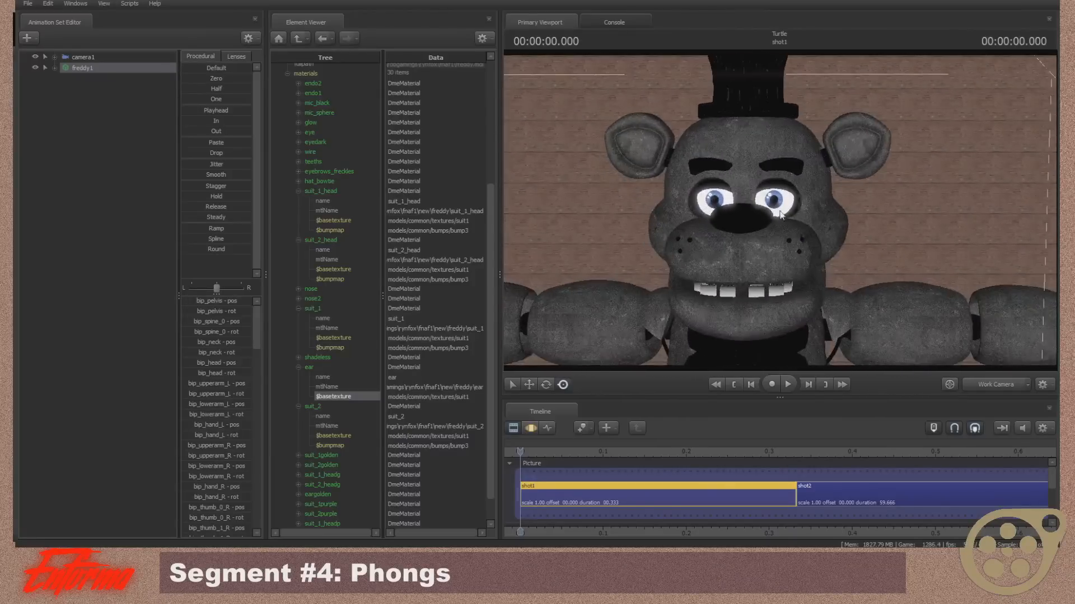
left_click(995, 382)
right_click(806, 159)
left_click(818, 188)
right_click(112, 201)
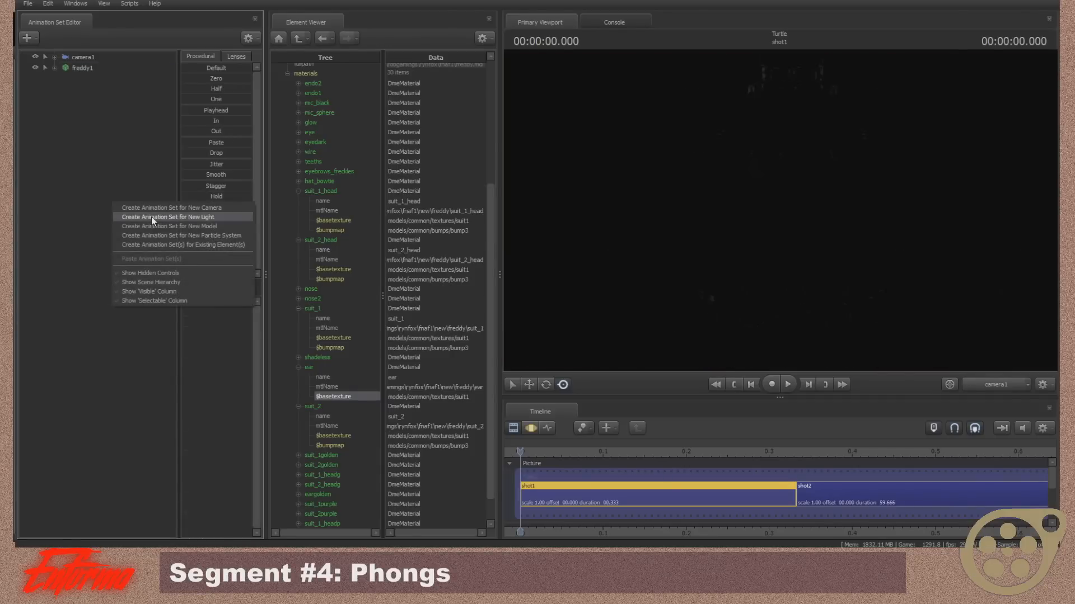
right_click(638, 207)
left_click(676, 234)
- Enable lighting in the viewport and create an animation set for a new light
right_click(667, 167)
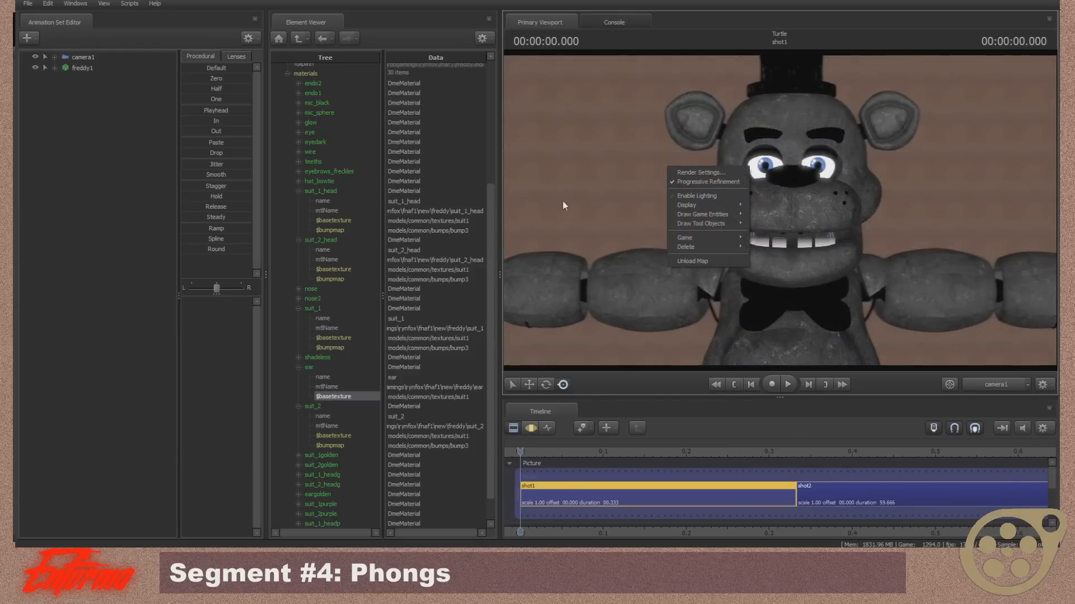
left_click(714, 195)
right_click(124, 120)
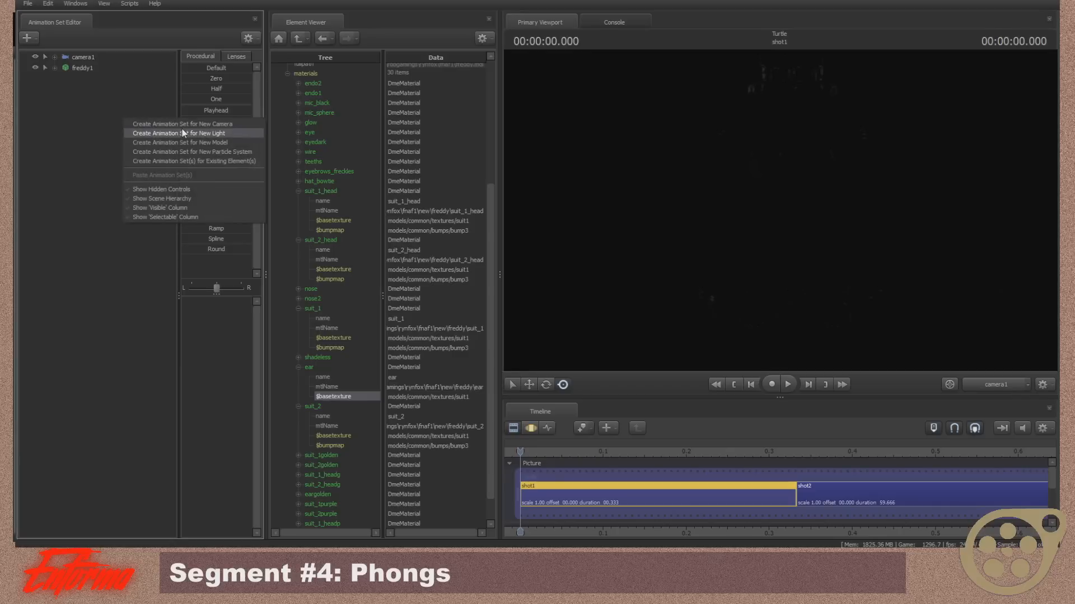
left_click(183, 133)
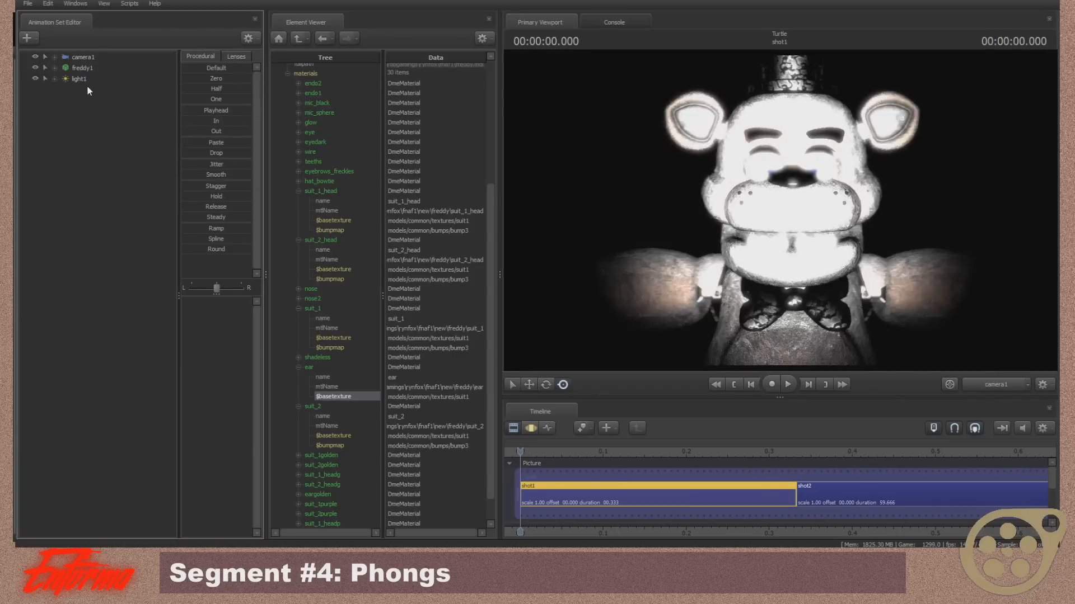
- Aim light1 at Freddy from above and to the side in the Motion Editor, and lower its shadowAtten and intensity
left_click(530, 427)
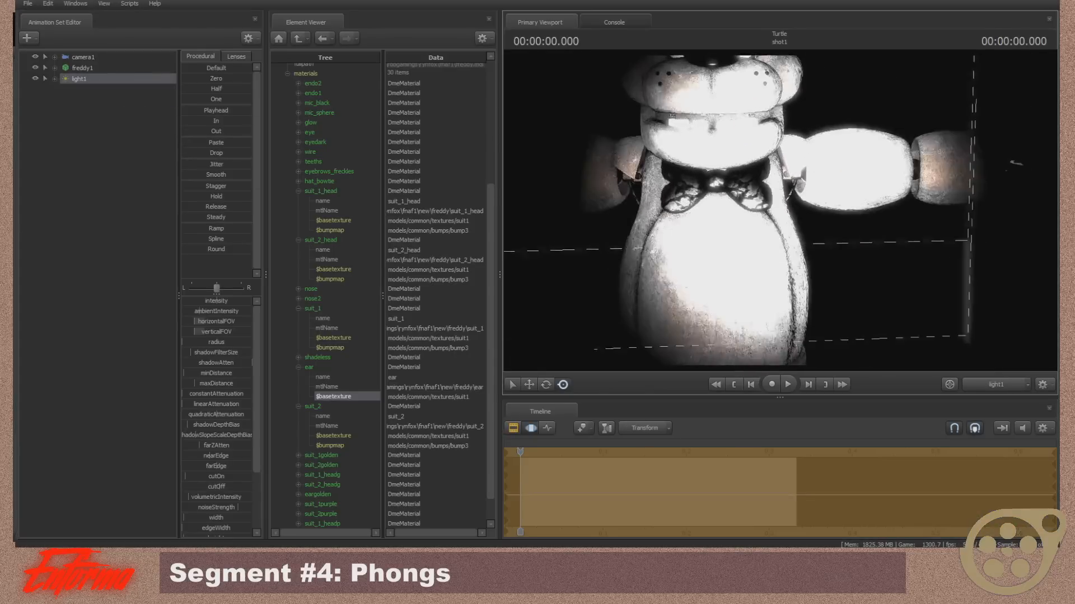
scroll(780, 211, "down", 3)
mouse_move(780, 211)
left_mouse_down()
mouse_move(733, 207)
mouse_move(778, 224)
mouse_move(745, 235)
mouse_move(783, 214)
left_mouse_up()
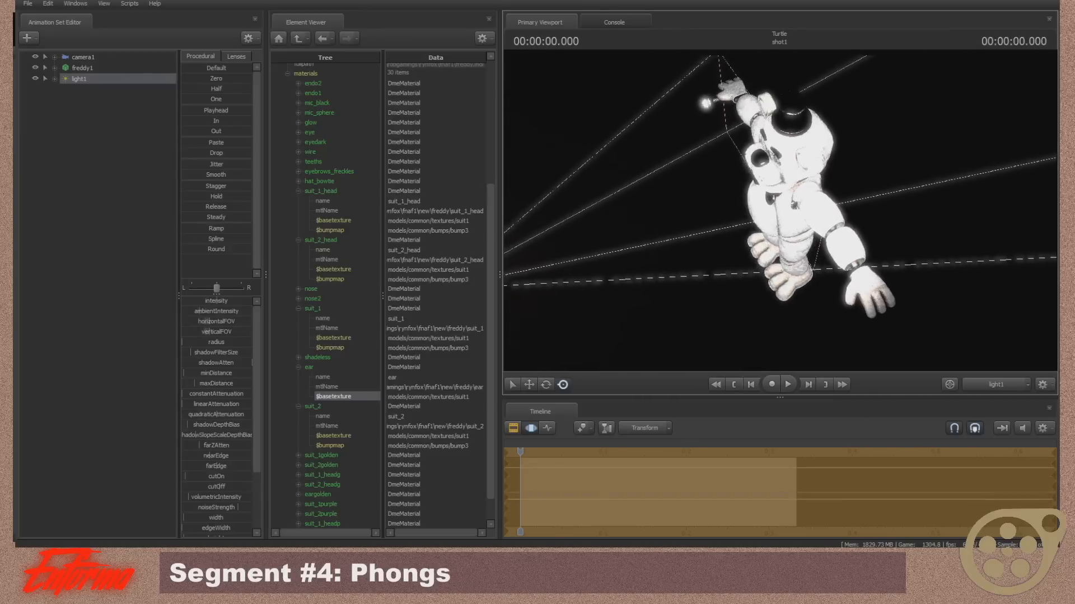
left_click(990, 385)
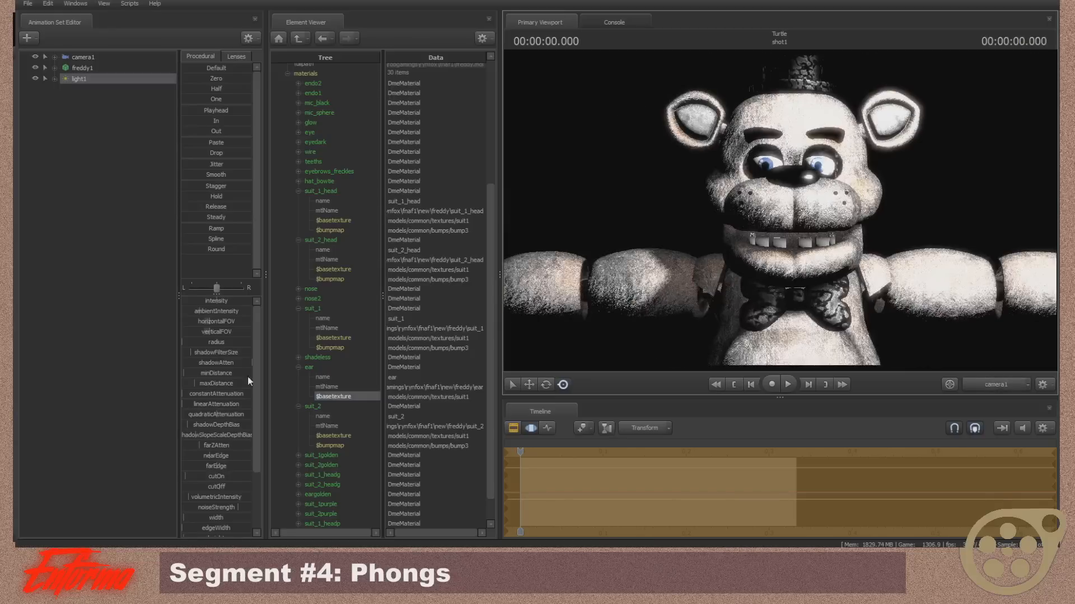
left_click_drag(248, 362, 183, 353)
left_click_drag(239, 301, 185, 301)
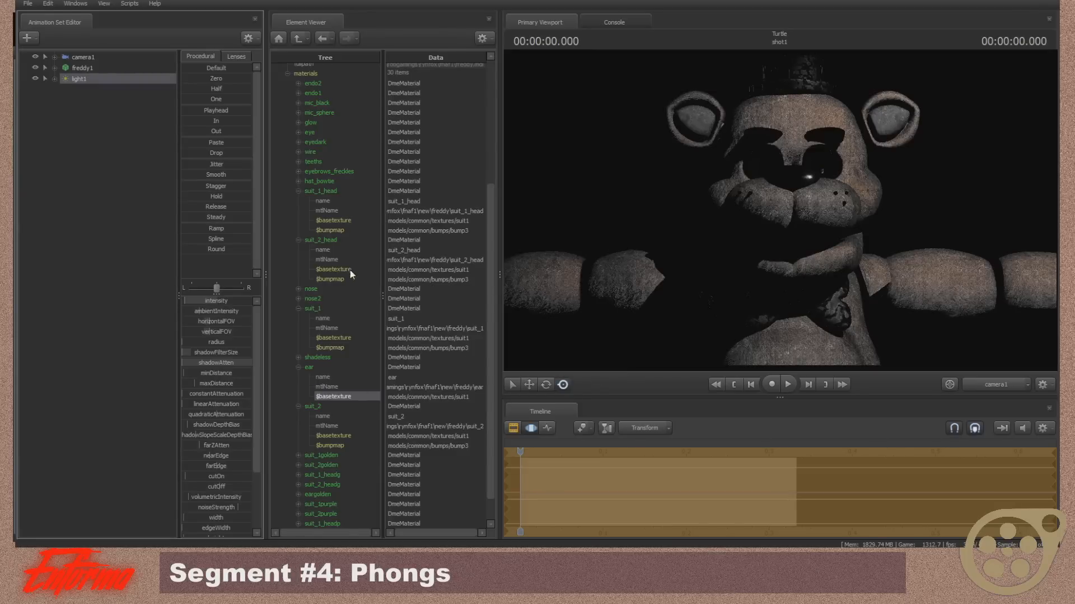
- Add a float attribute named $phongboost to the suit_1 material and set it to 1
right_click(327, 307)
mouse_move(444, 390)
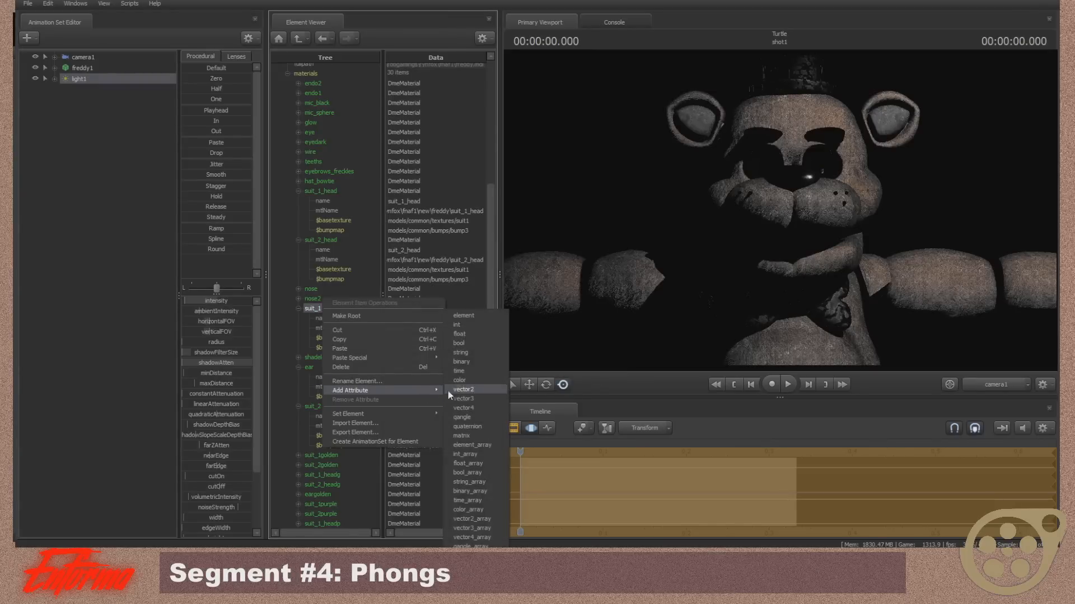
left_click(469, 335)
type("$")
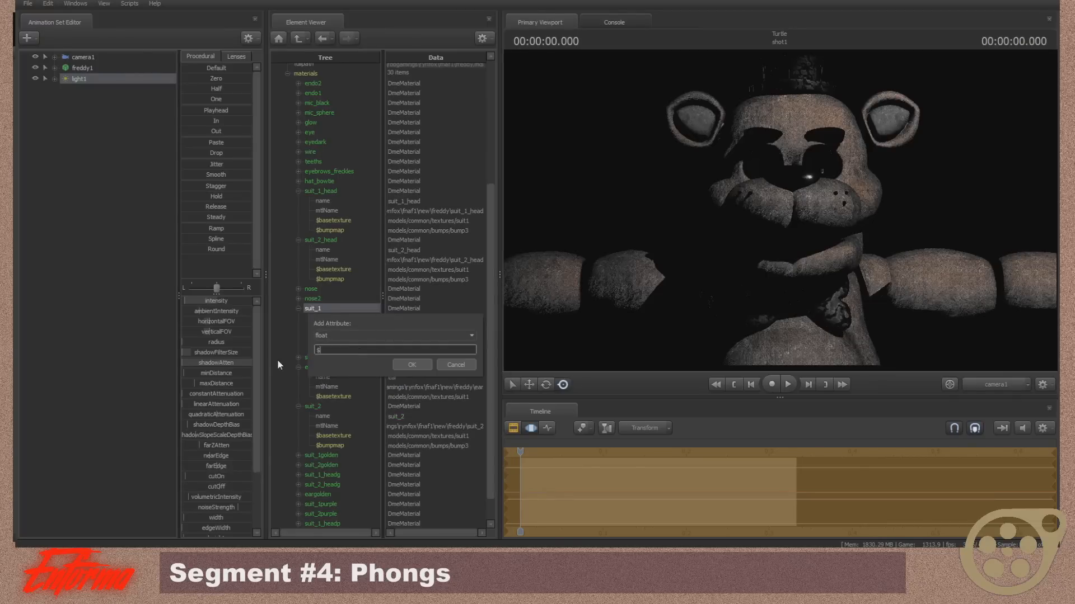
type("phongboost")
key("Return")
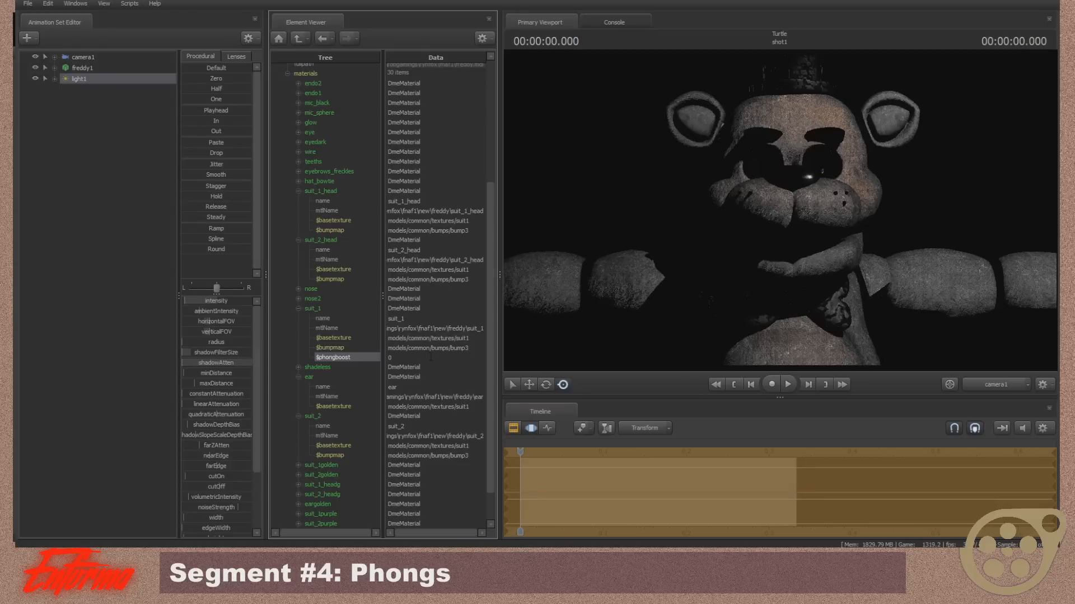
double_click(403, 358)
type("1")
key("Return")
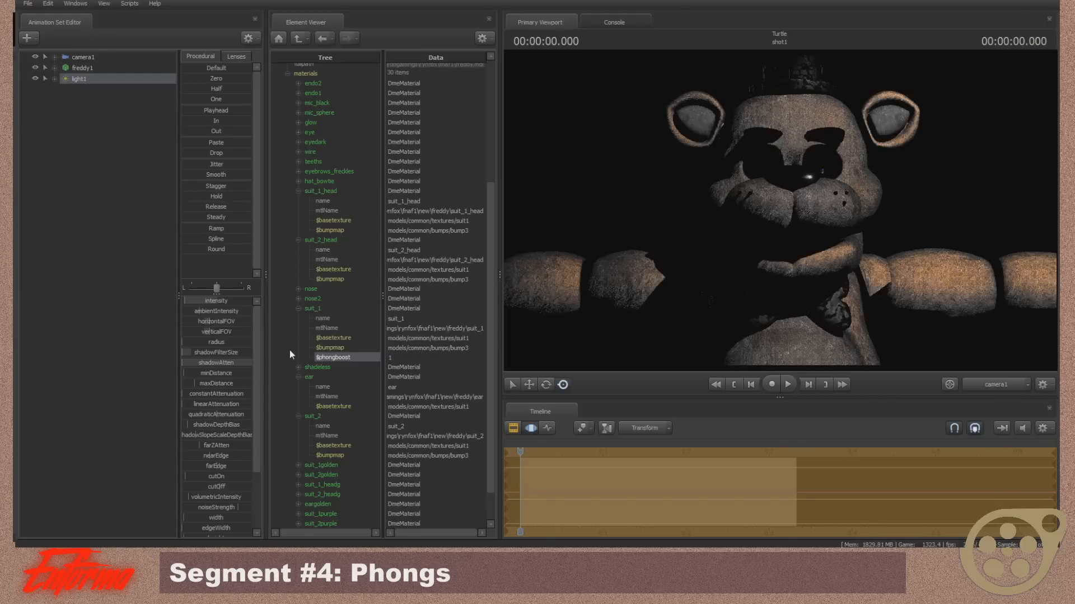
- Try higher $phongboost values of 15 and 25 on the suit_1 material
double_click(422, 361)
left_click_drag(422, 361, 290, 365)
type("15")
key("Return")
double_click(420, 359)
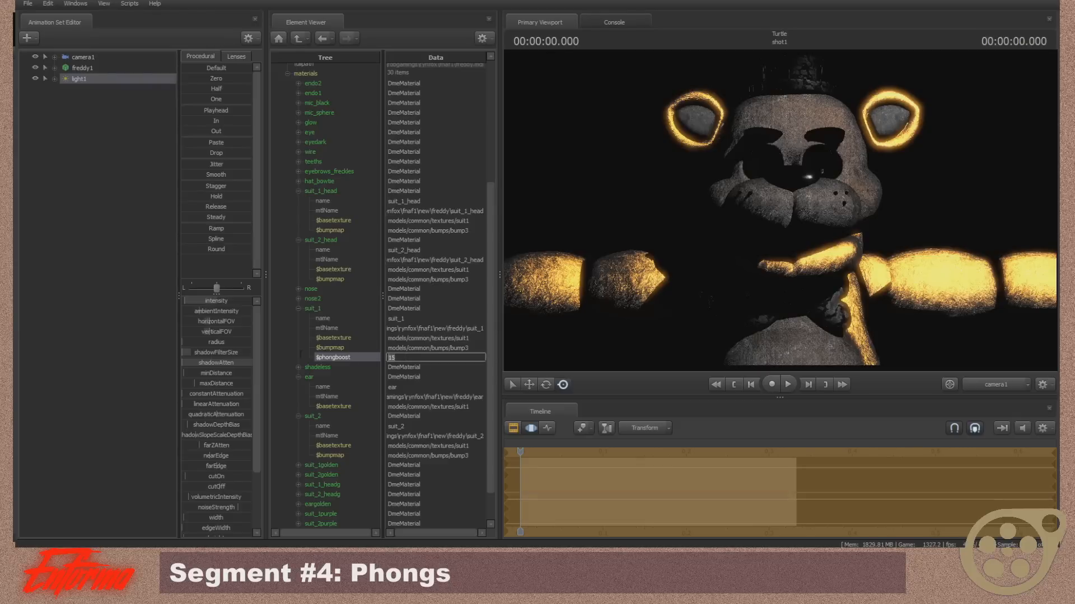
key("Return")
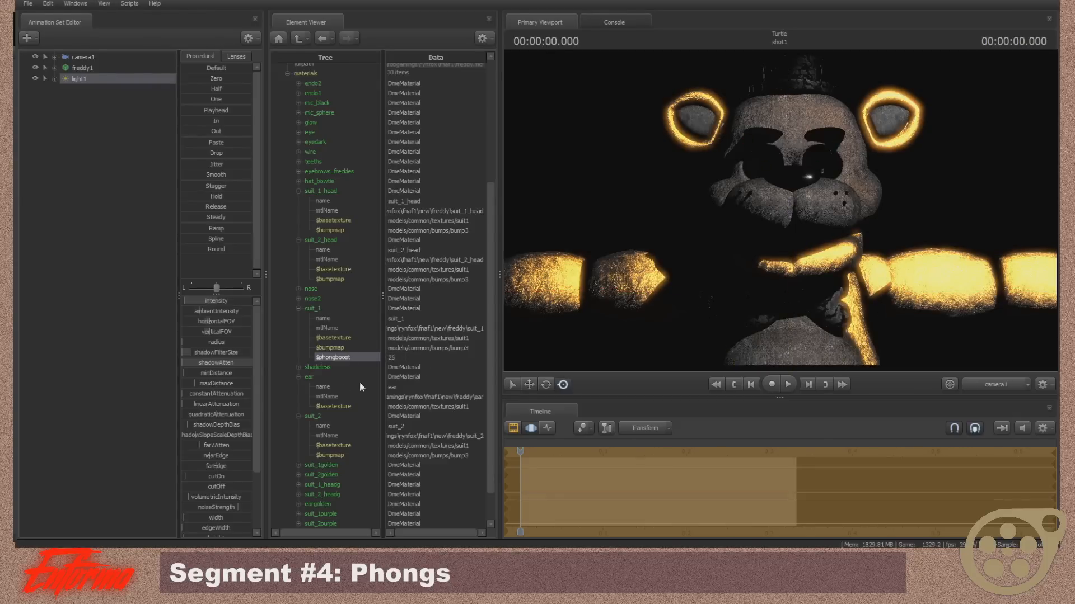
- Add a float attribute named $phongexponent to the suit_1 material
right_click(327, 310)
mouse_move(431, 391)
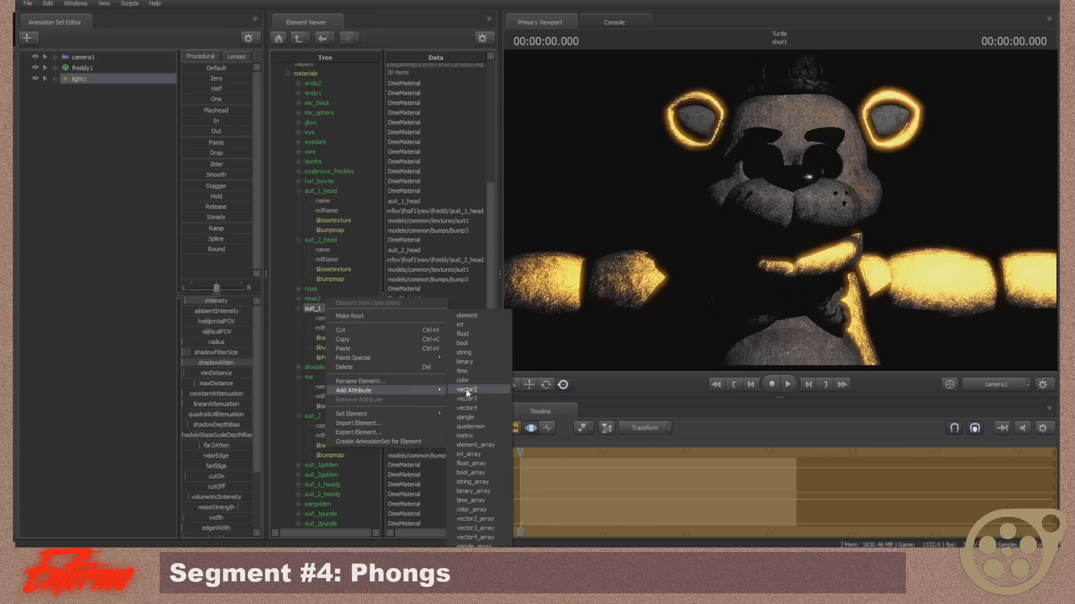
left_click(463, 334)
type("sphongexponent")
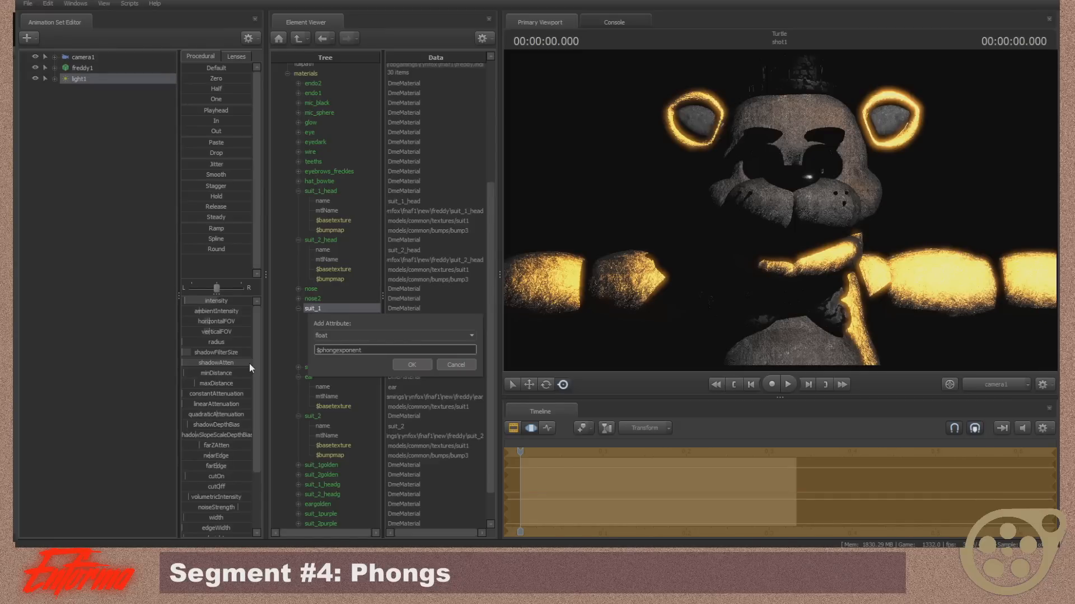
key("Return")
- Inspect the shine on Freddy's arm up close and set suit_1's $phongboost to 1
left_click_drag(918, 287, 814, 254)
key("w")
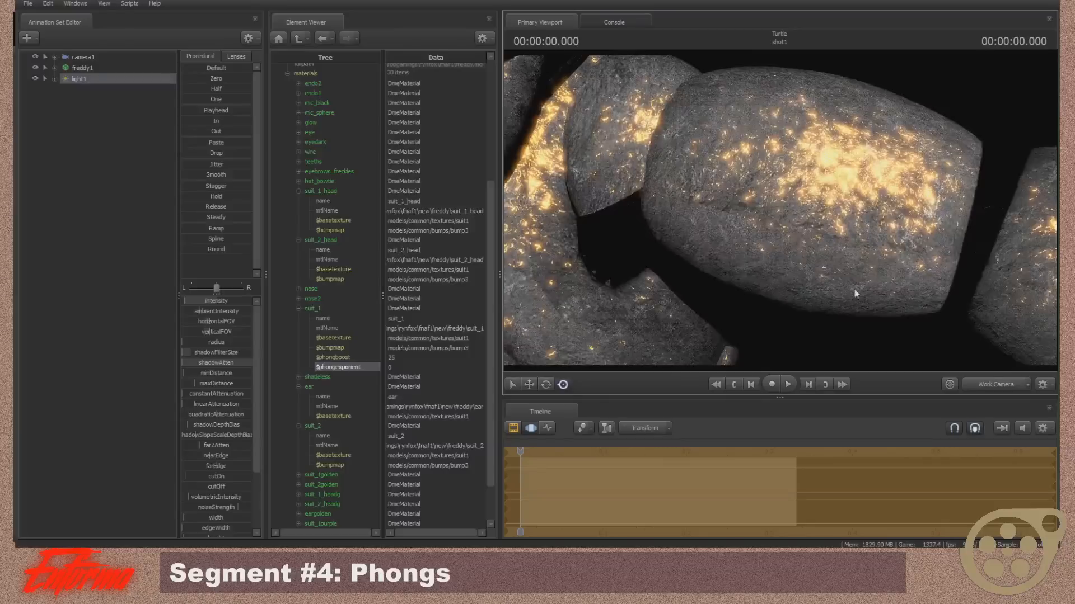
double_click(413, 357)
type("1")
key("Return")
left_click_drag(699, 258, 780, 212)
key("s")
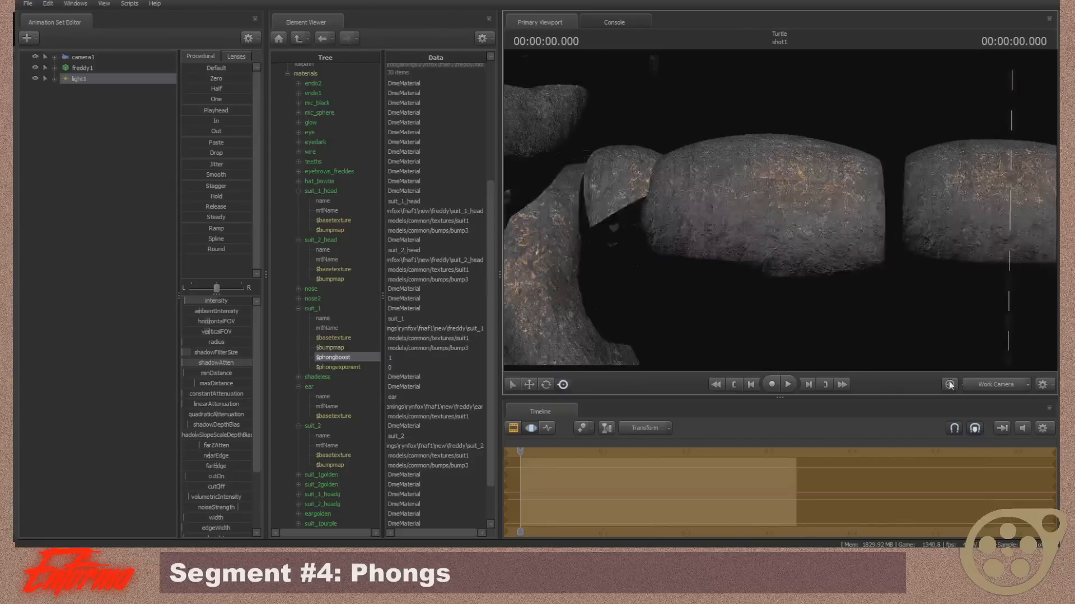
left_click(1006, 384)
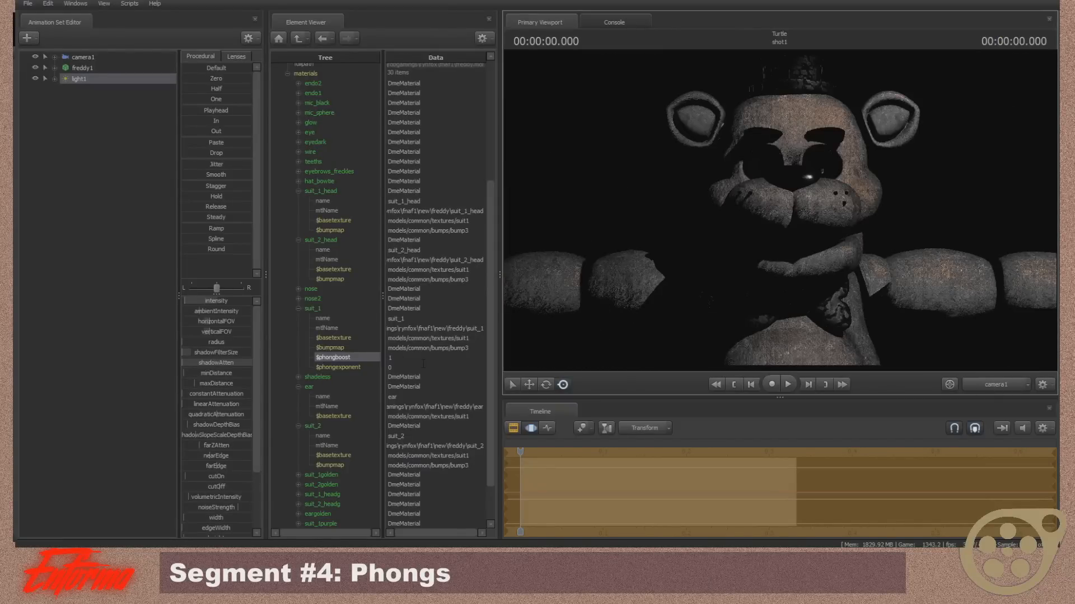
- Set suit_1's $phongexponent to 1
double_click(392, 367)
type("1")
key("Return")
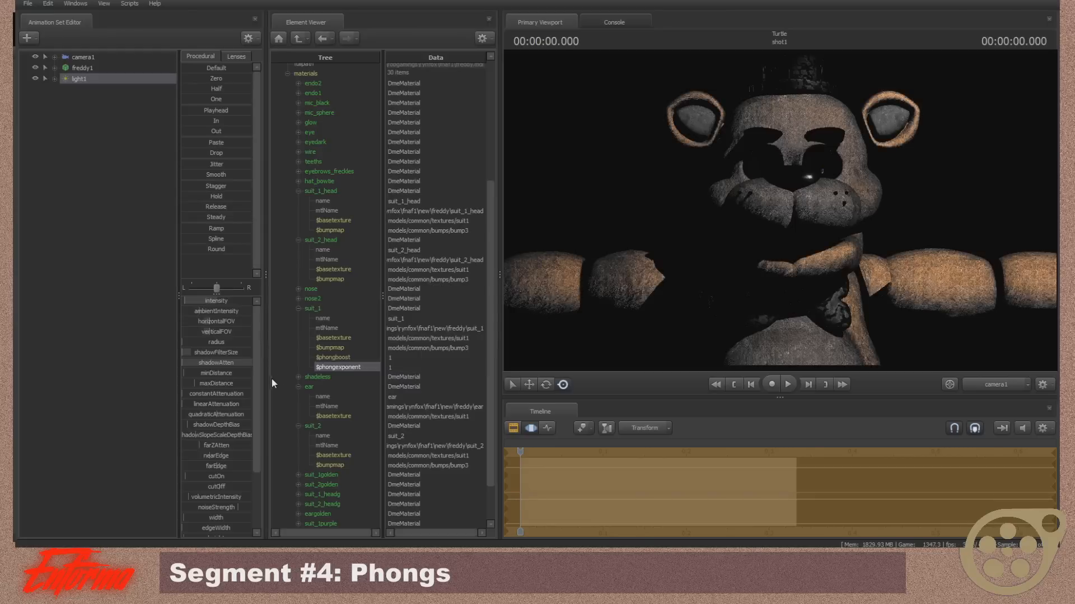
- Try a $phongboost of 15 on the suit_1 material and undo it
double_click(420, 357)
key("Return")
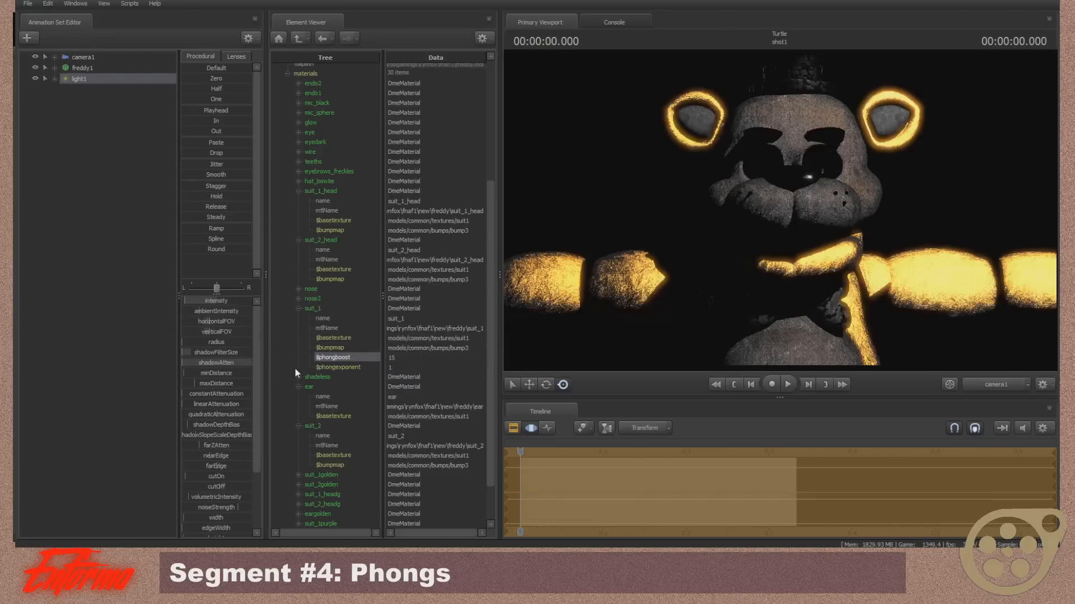
key("ctrl+z")
- Move the work camera close to Freddy's arm and set suit_1's $phongboost to 0.5
left_click(986, 384)
key("w")
left_click_drag(980, 353, 906, 325)
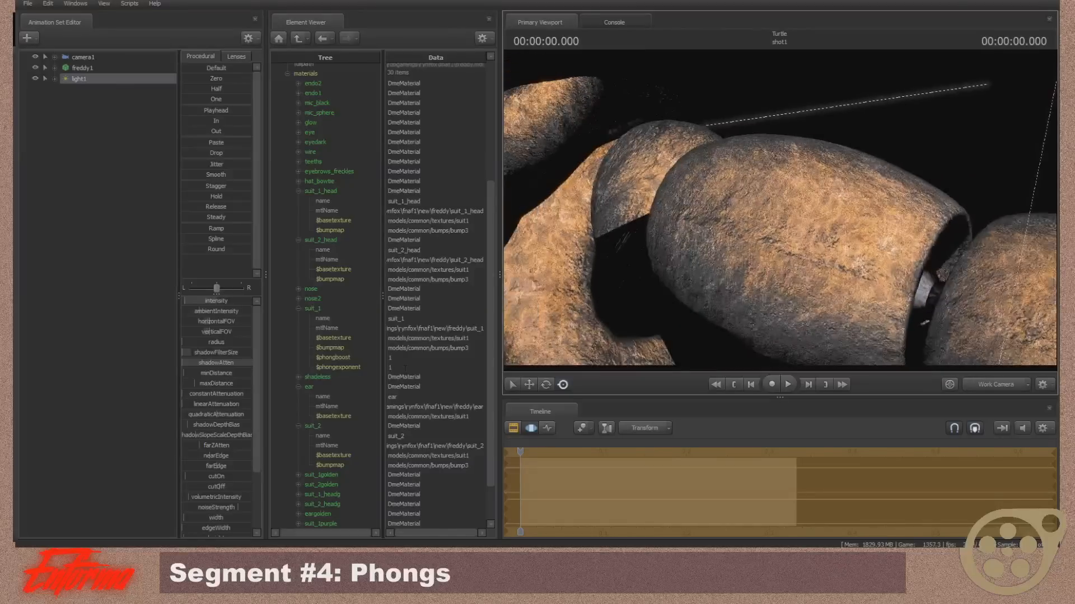
left_click(354, 348)
left_click(338, 357)
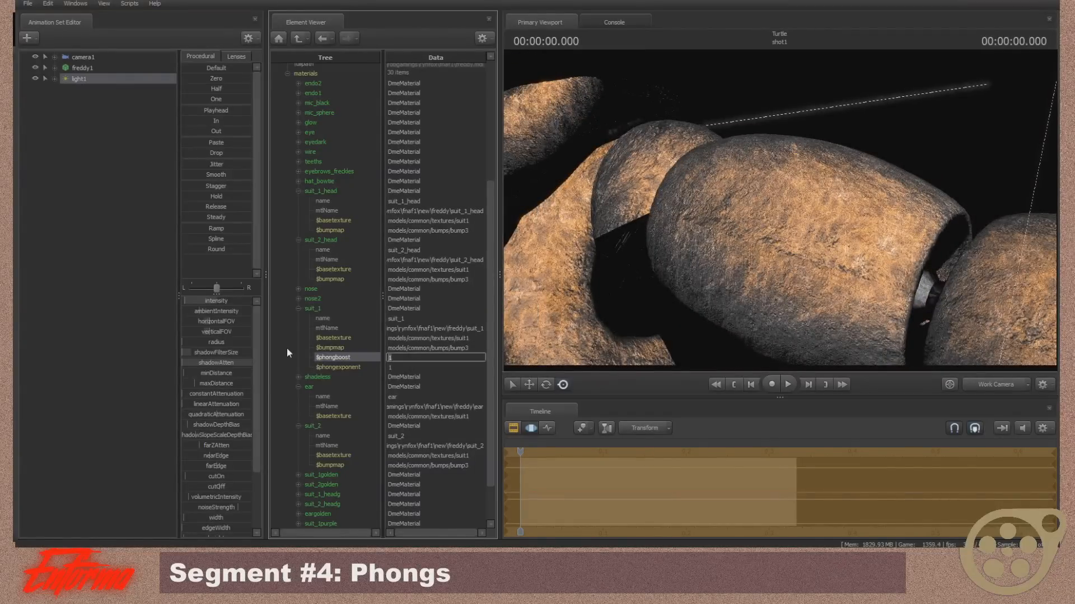
type("0.5")
key("Return")
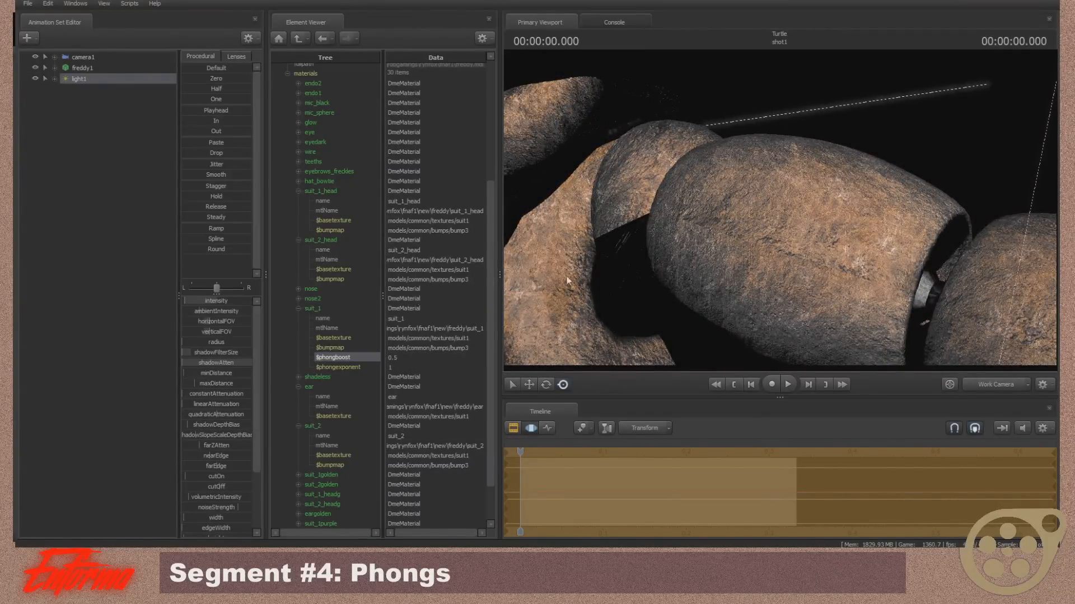
- Switch the timeline to the Clip Editor and compare Freddy's arm shading through camera1 and the work camera
left_click(991, 380)
left_click(514, 426)
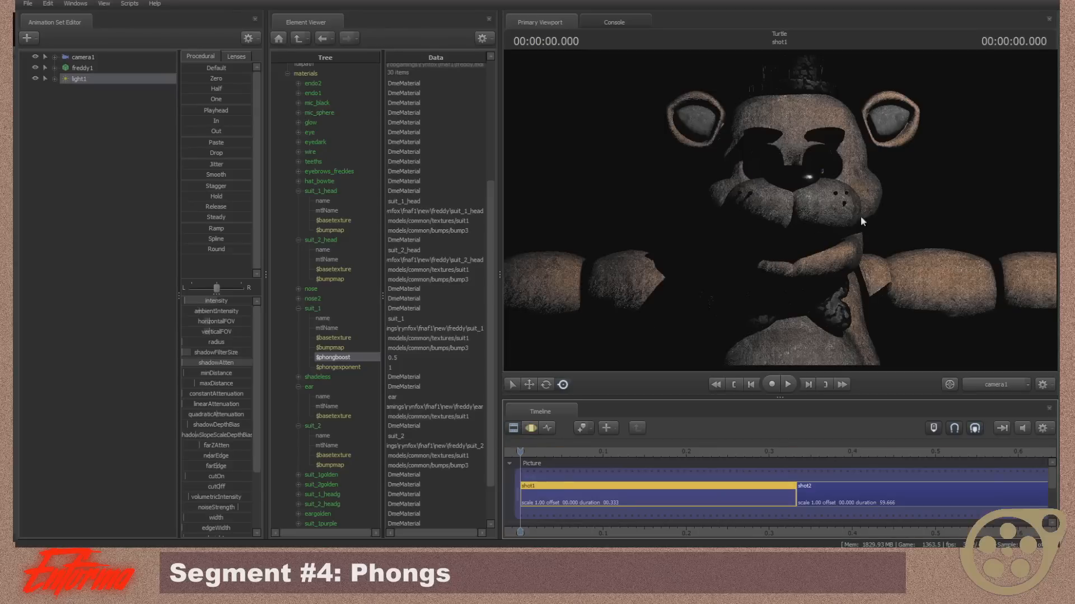
left_click(997, 385)
key("s")
key("w")
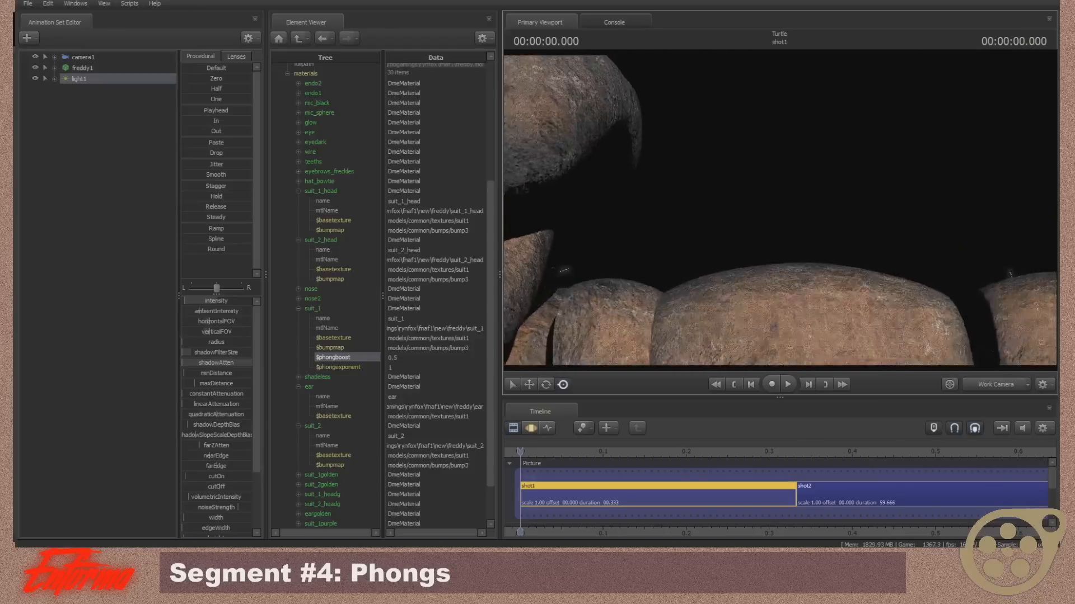
key("s")
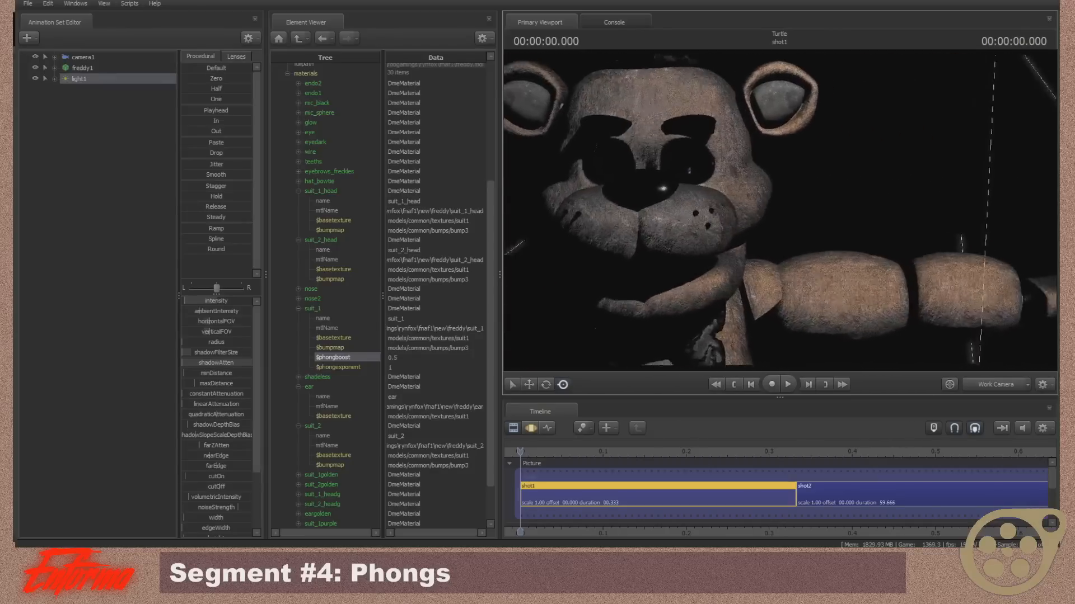
left_click(994, 387)
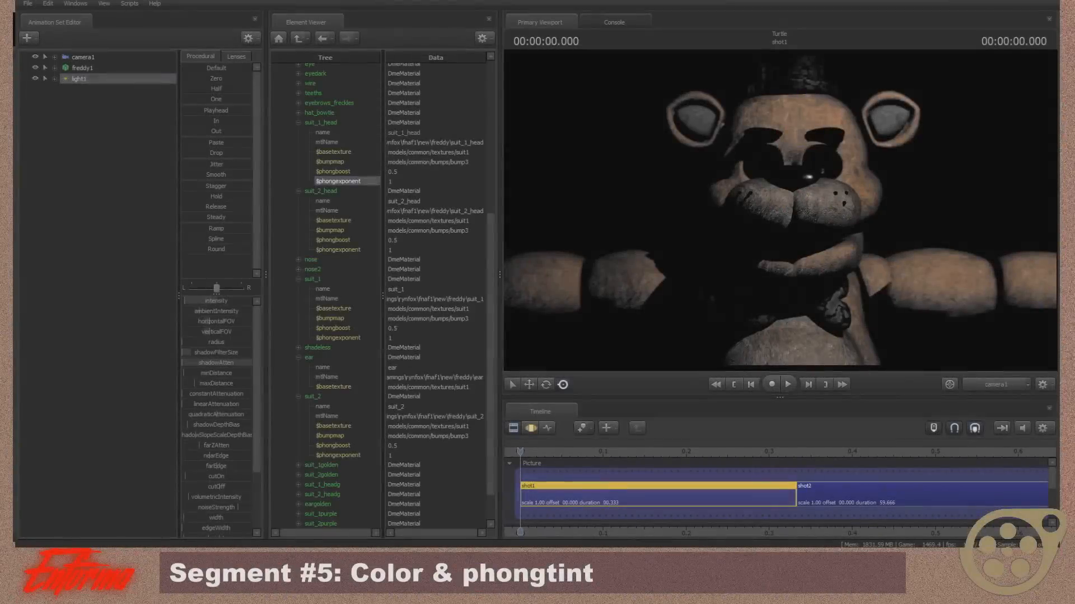
- Examine the bump and phong shading on Freddy's head up close with the work camera
left_click(982, 390)
left_click_drag(677, 189, 604, 199)
key("w")
key("s")
key("w")
key("s")
key("w")
key("s")
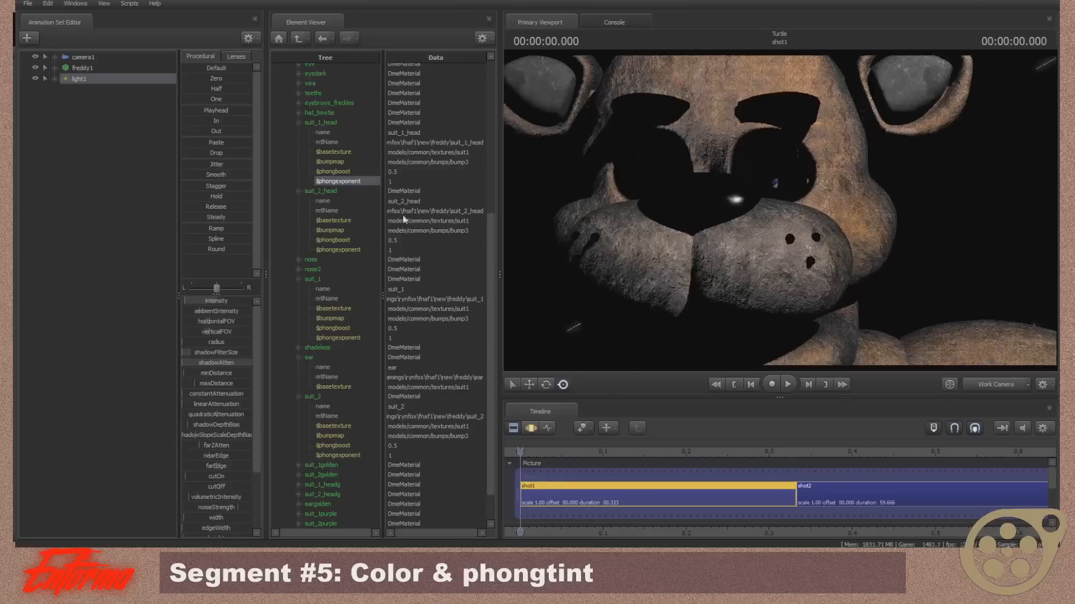
- Disable the viewport lighting and view Freddy through camera1
scroll(316, 313, "up", 5)
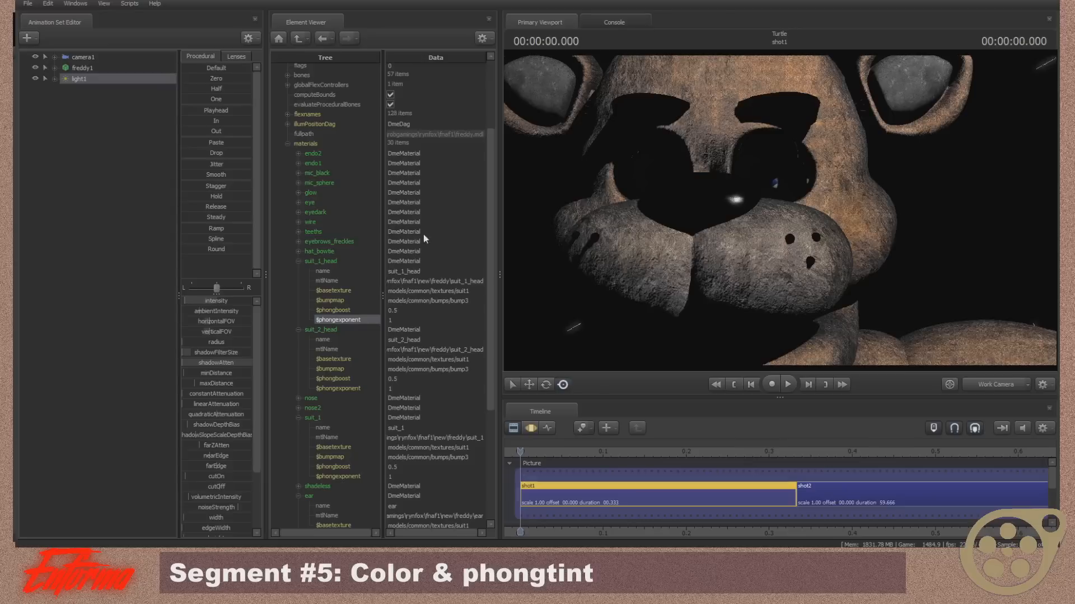
scroll(360, 265, "down", 4)
right_click(759, 180)
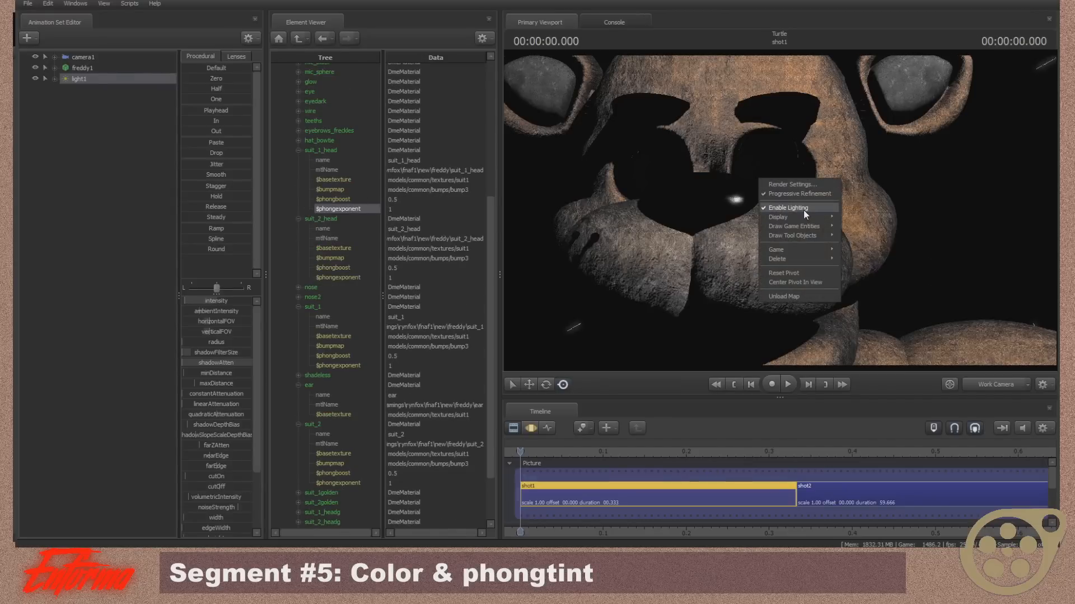
left_click(803, 210)
left_click(1004, 387)
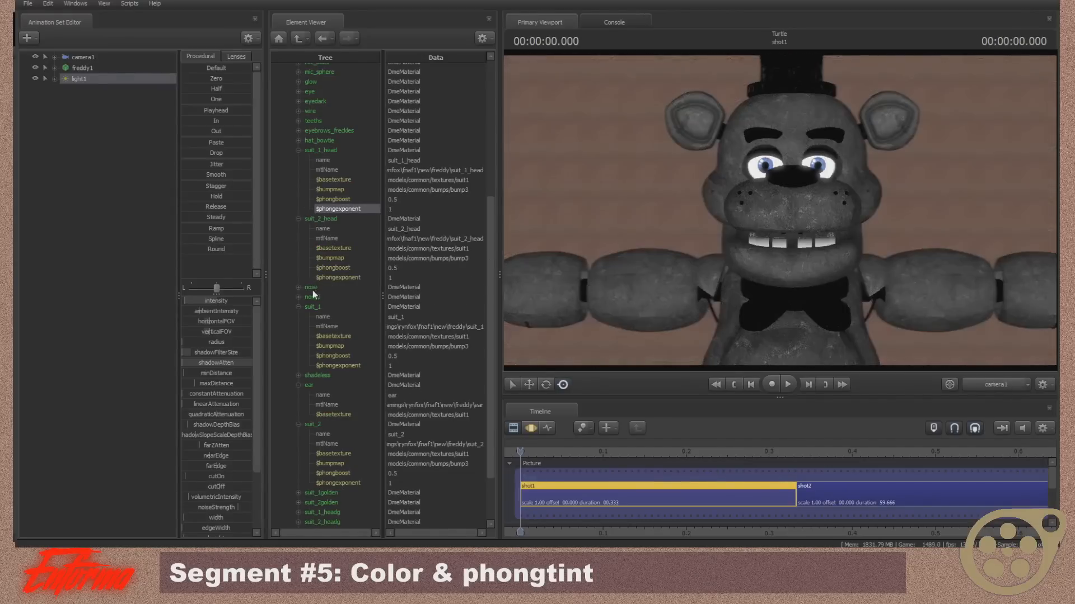
- Add a color attribute named $color to the suit_1 material
scroll(326, 305, "down", 3)
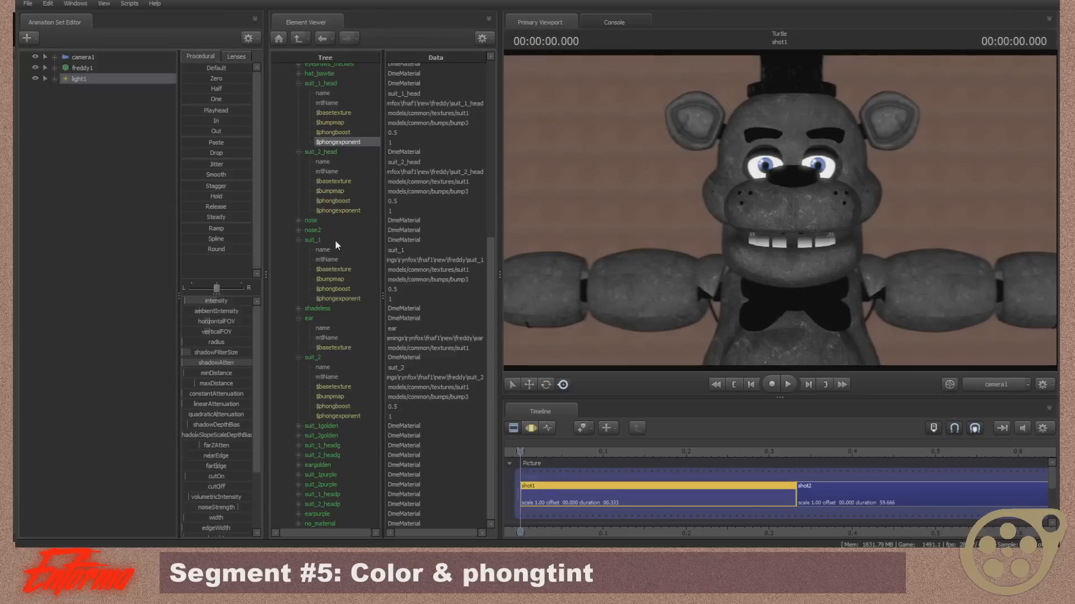
right_click(334, 241)
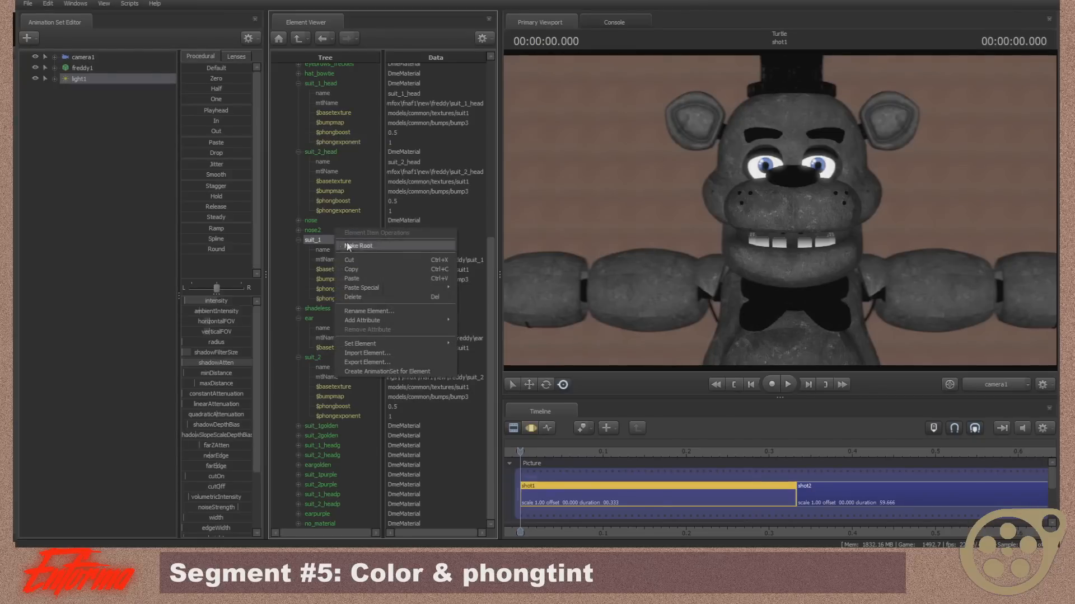
mouse_move(420, 320)
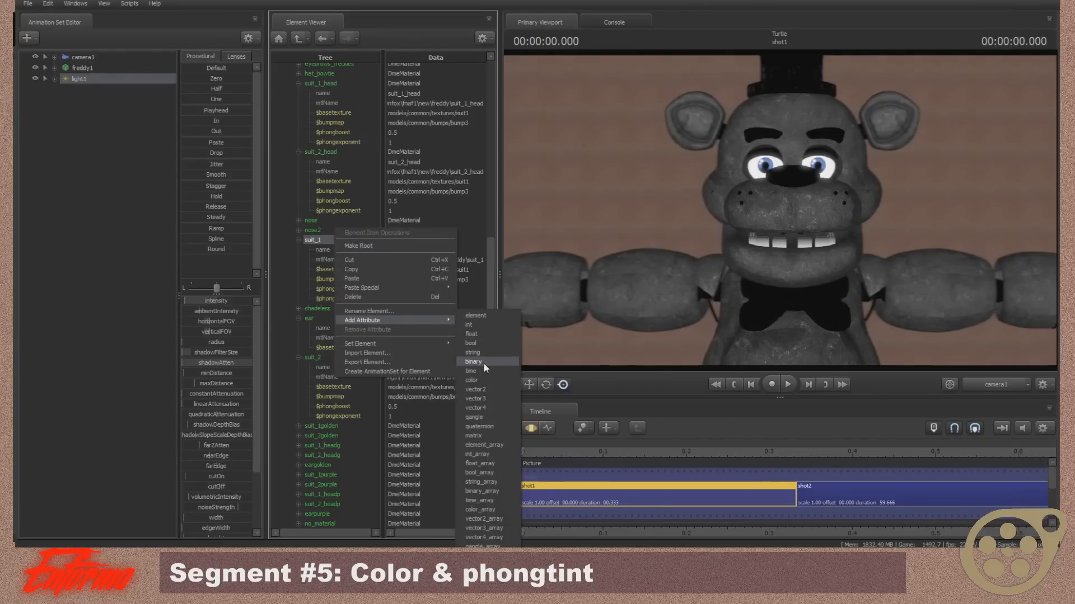
left_click(473, 380)
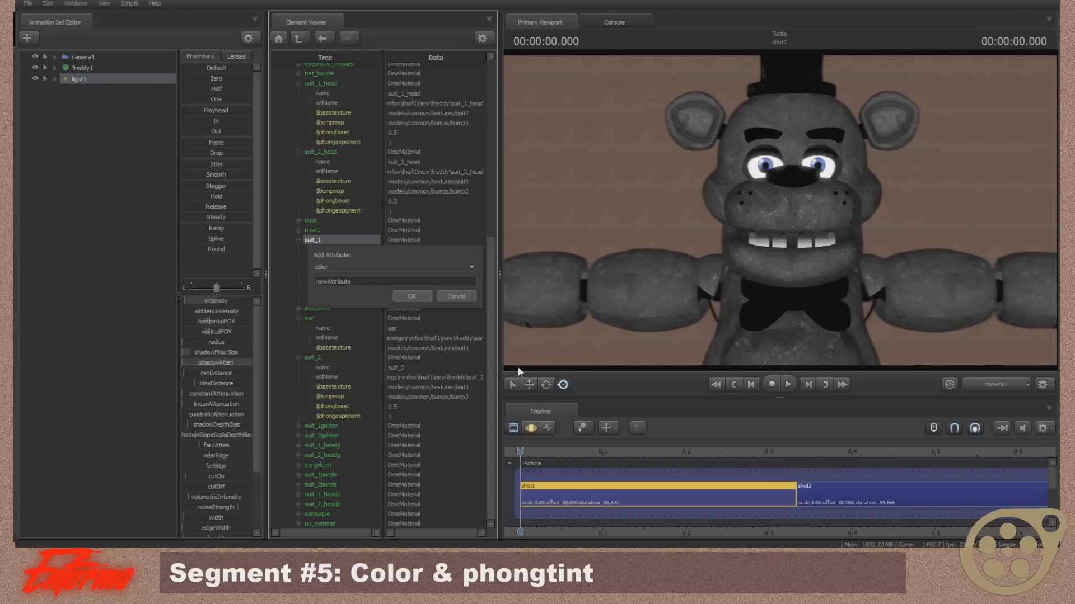
double_click(323, 283)
type("$color")
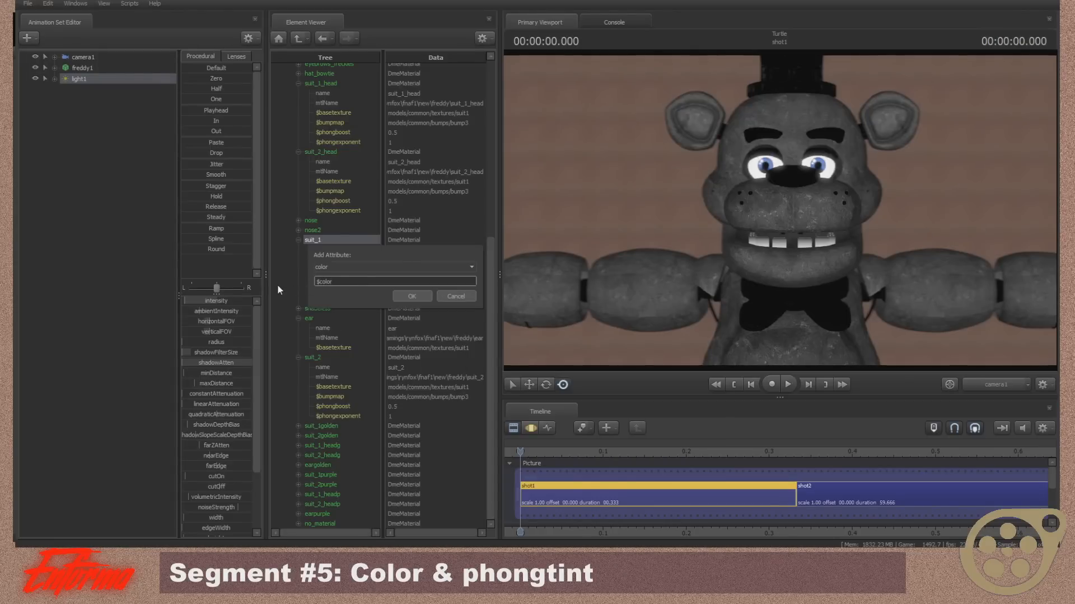
key("Return")
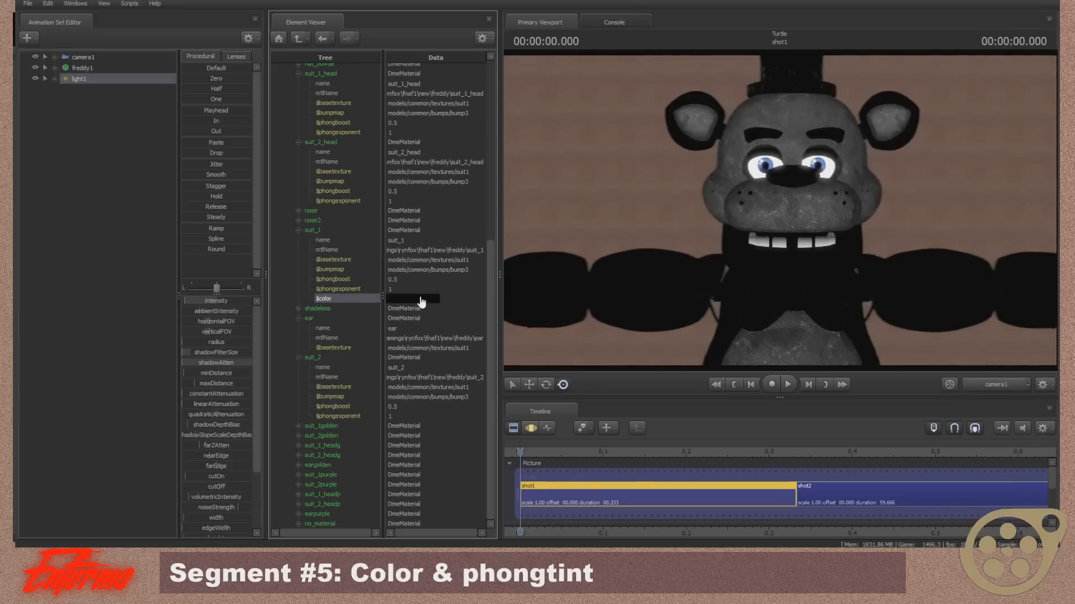
- Set suit_1's $color to a light orange-brown and enable the viewport lighting
left_click(422, 301)
left_click_drag(393, 377, 426, 360)
left_click(400, 358)
left_click(542, 402)
right_click(679, 236)
left_click(699, 266)
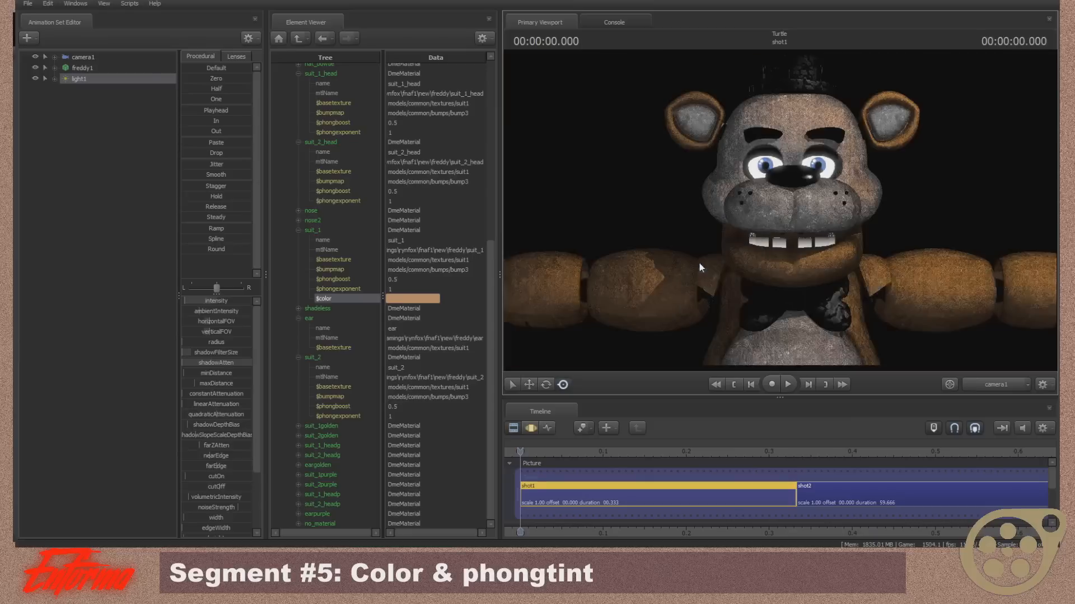
- Disable lighting, view the arm with the work camera, and darken suit_1's $color to RGB 176, 115, 61
right_click(843, 247)
left_click(858, 274)
left_click(990, 384)
left_click_drag(862, 251, 946, 275)
left_click(436, 297)
left_click(438, 301)
left_click(436, 364)
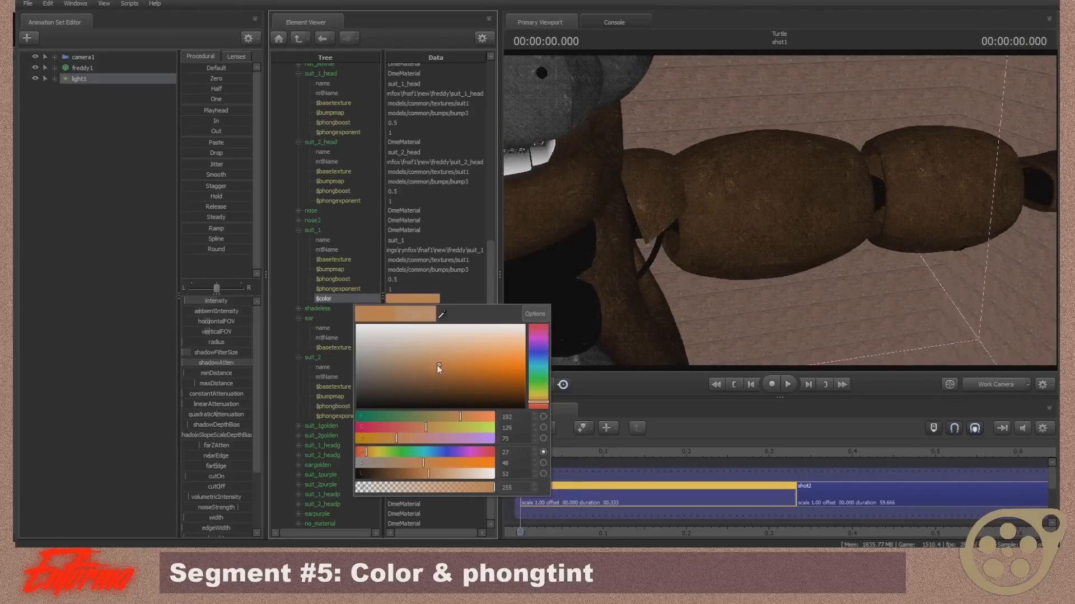
left_click_drag(434, 475, 420, 475)
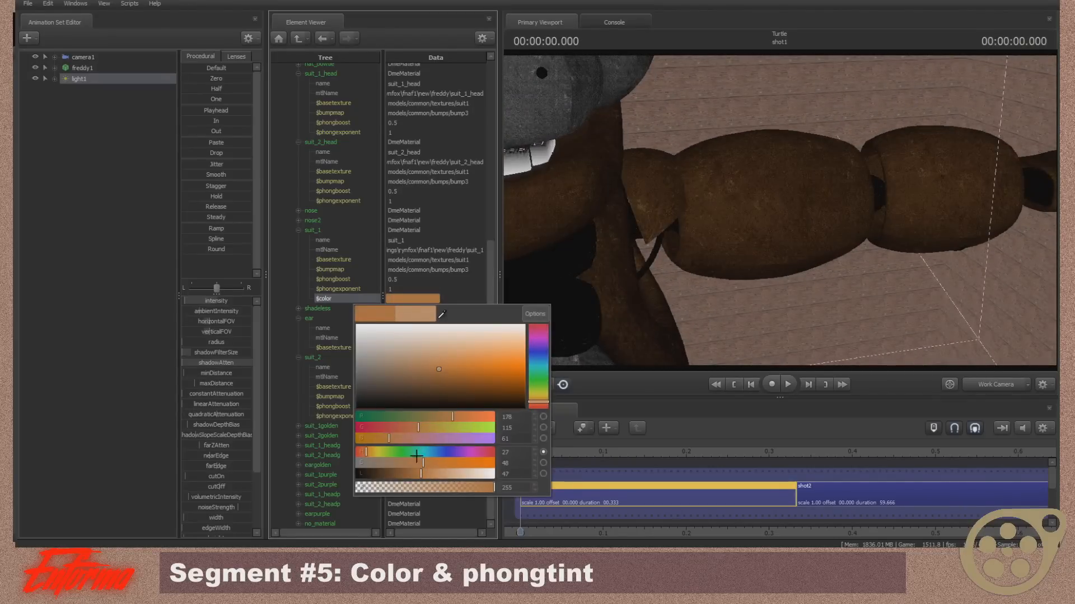
- Move the suit_1 material to the beginning of the model's materials list
left_click(321, 230)
scroll(366, 343, "up", 4)
scroll(356, 375, "up", 3)
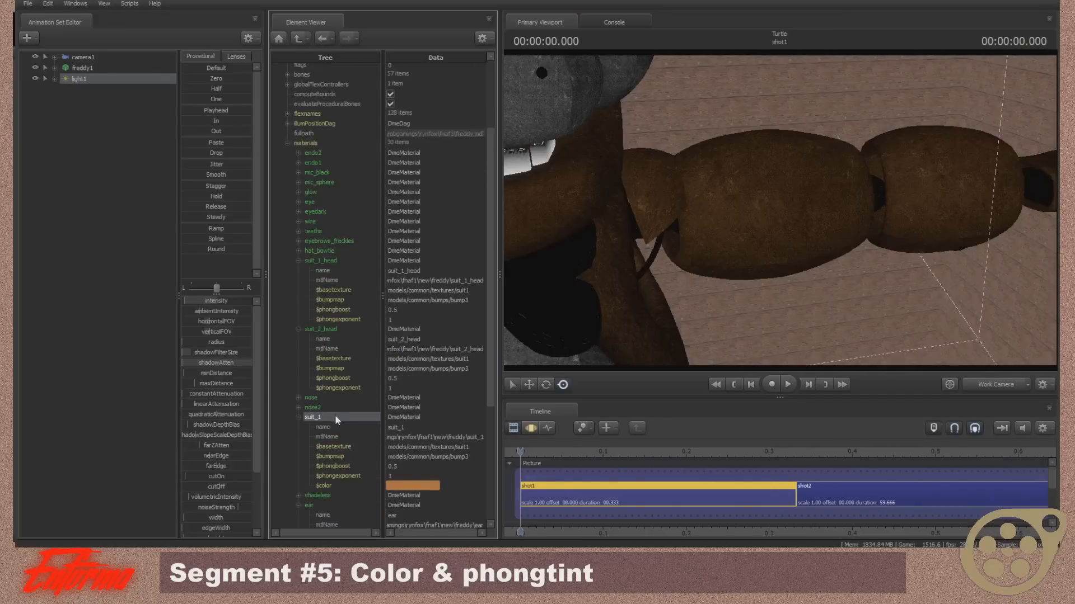
scroll(338, 482, "up", 3)
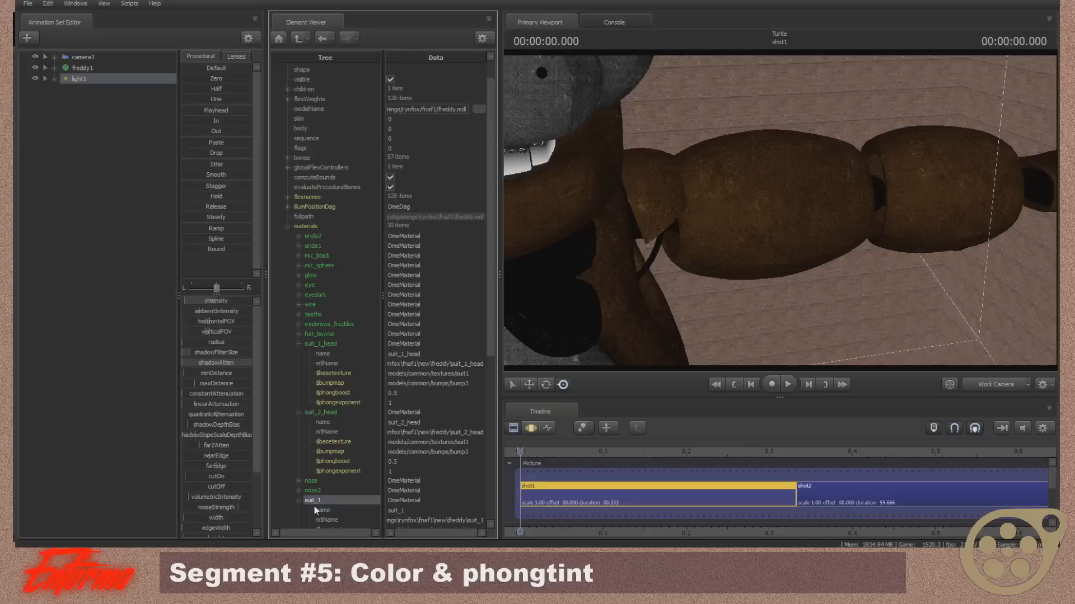
scroll(314, 501, "down", 6)
scroll(321, 491, "up", 6)
scroll(328, 487, "down", 10)
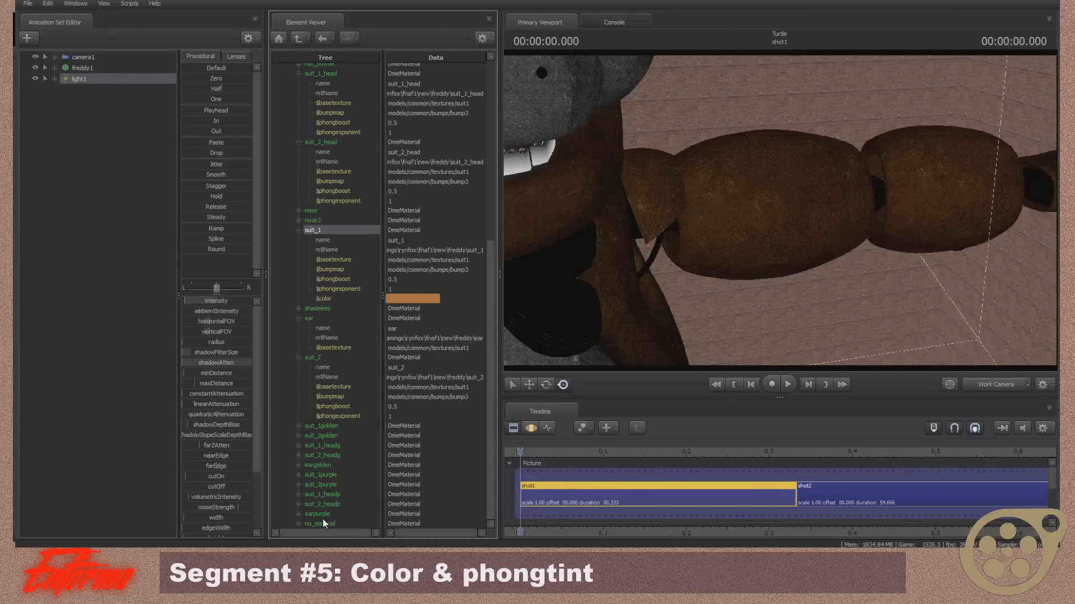
scroll(344, 425, "up", 8)
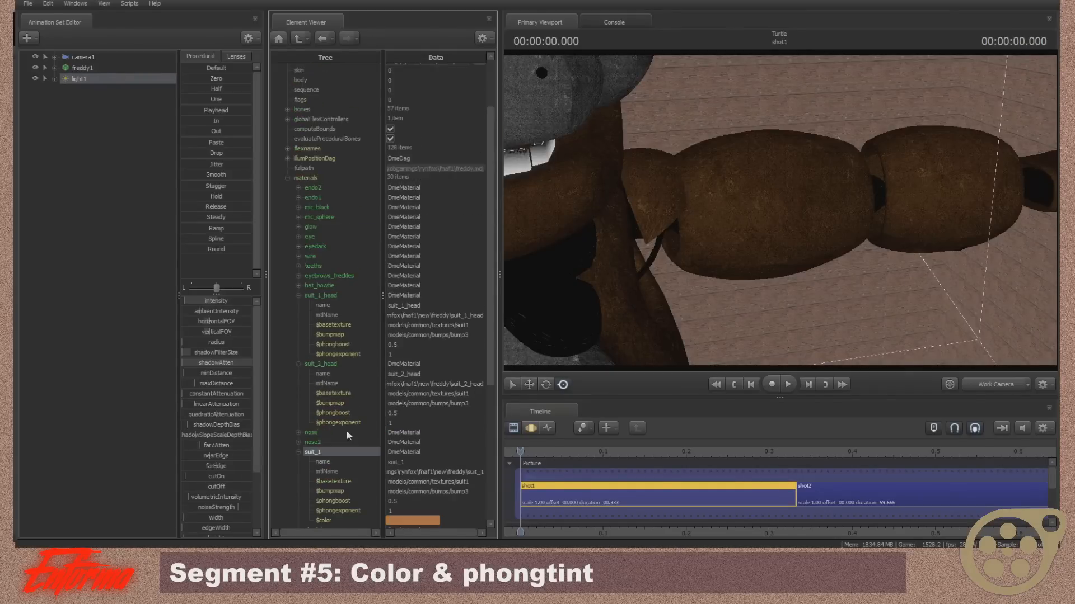
left_click_drag(317, 454, 333, 184)
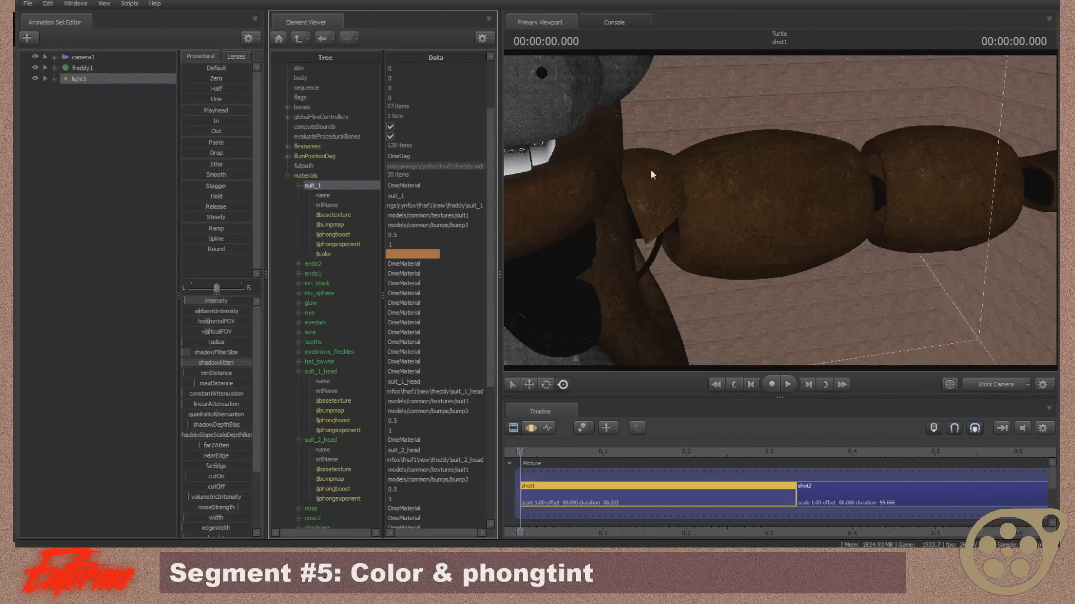
- Enable the viewport lighting and view the coloured suit through camera1
right_click(711, 162)
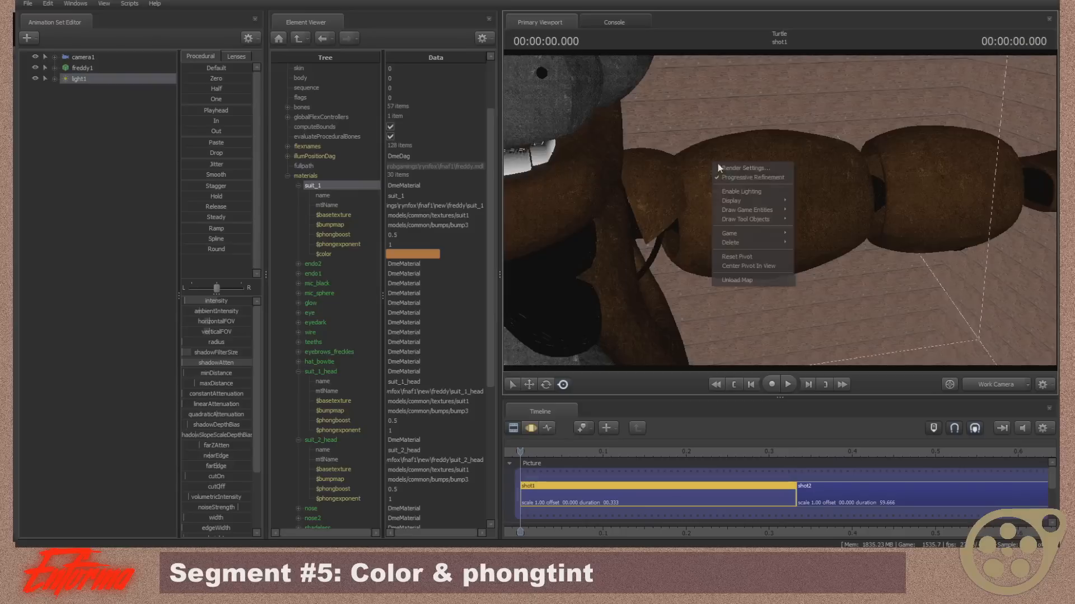
left_click(741, 192)
left_click(999, 388)
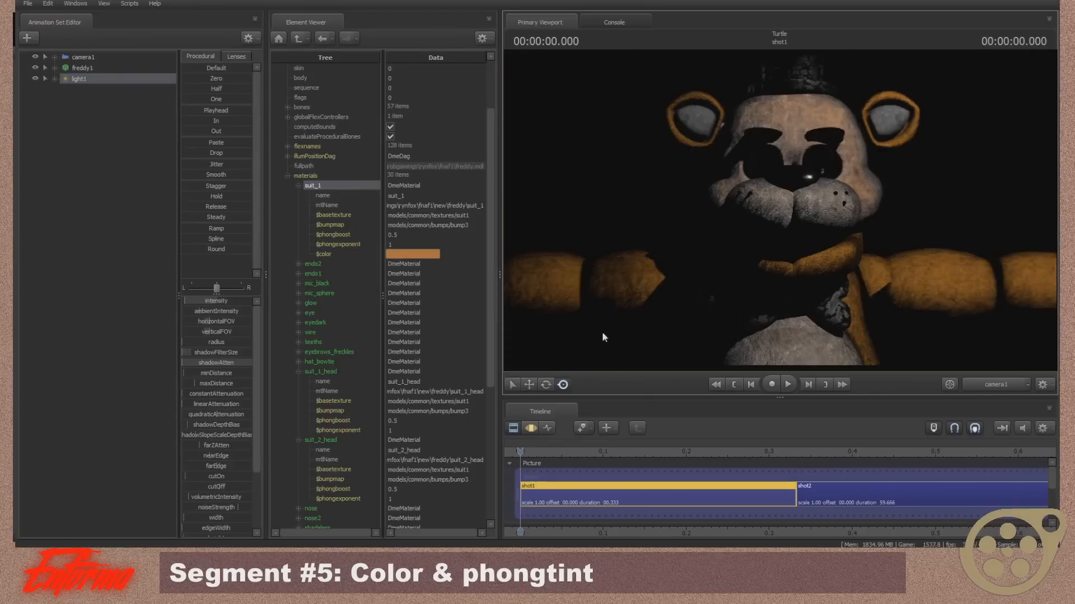
- Add a color attribute named $phongtint to the suit_1 material
right_click(326, 185)
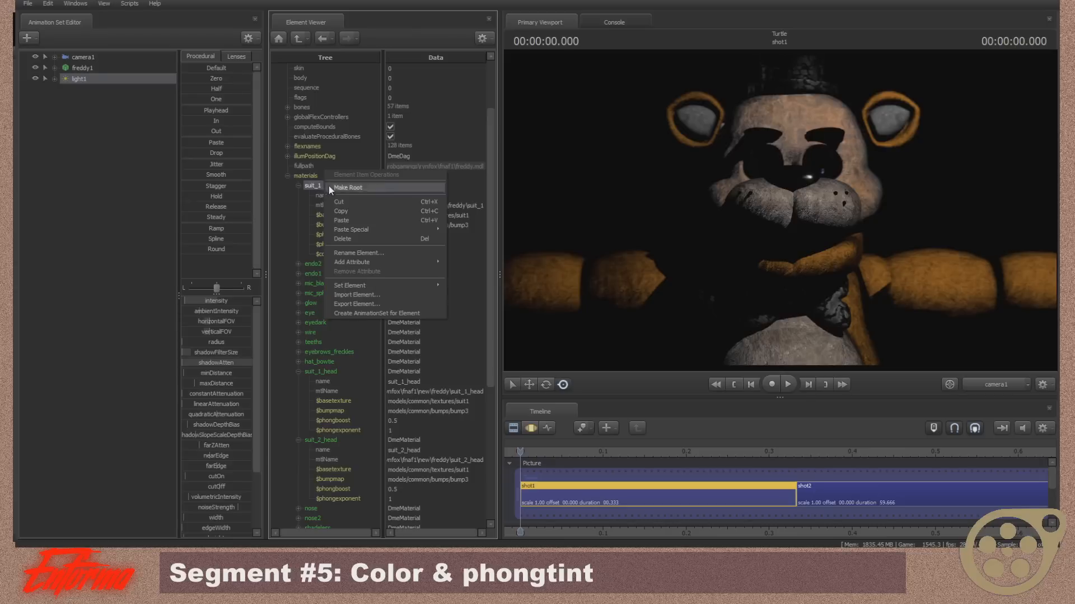
mouse_move(412, 261)
left_click(492, 329)
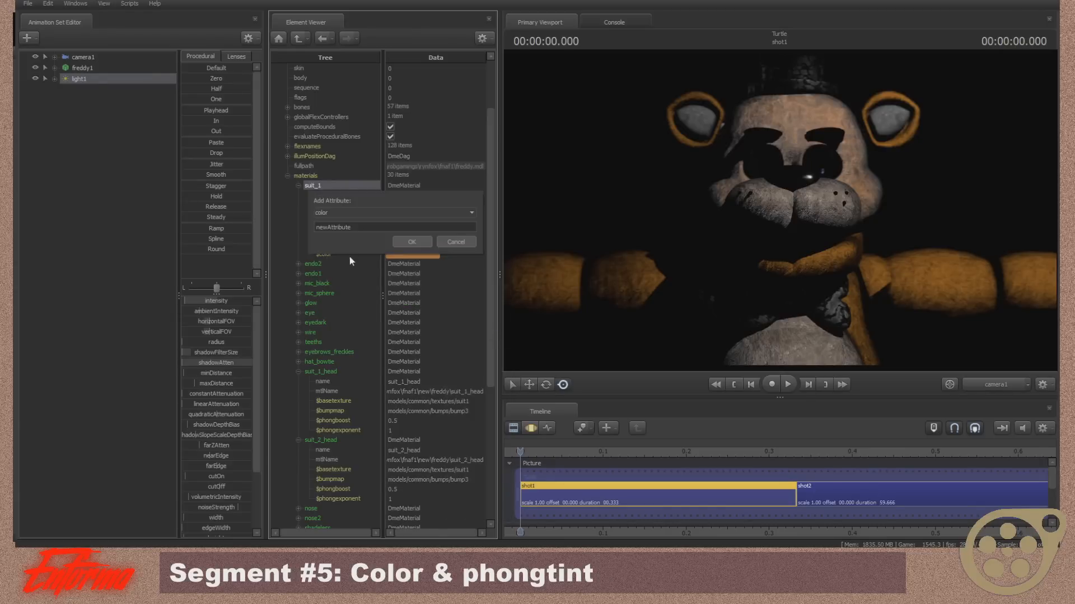
double_click(366, 228)
type("$pho")
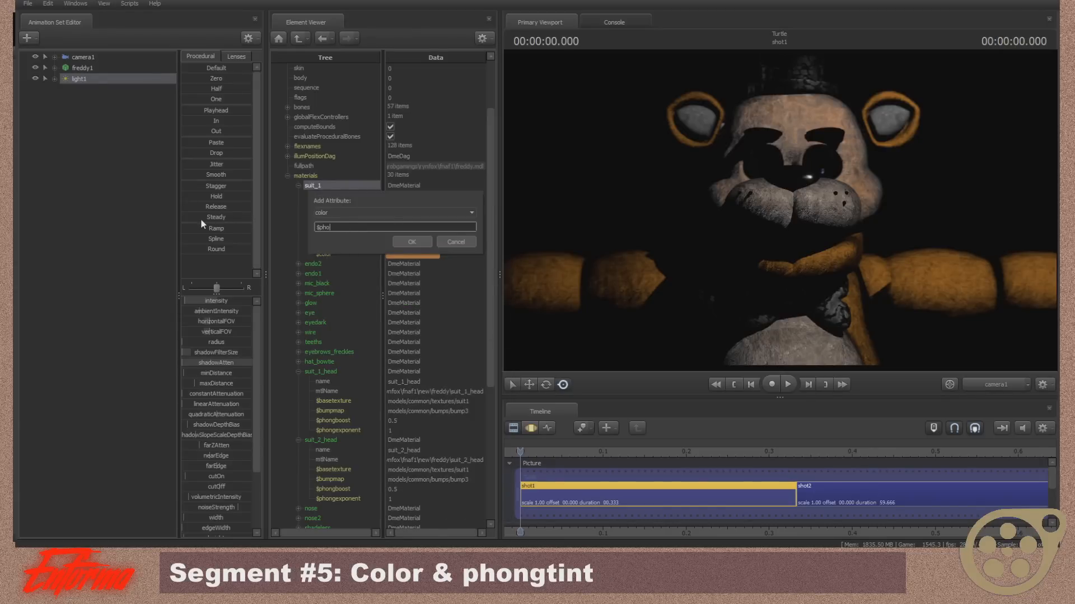
type("ngtint")
key("Return")
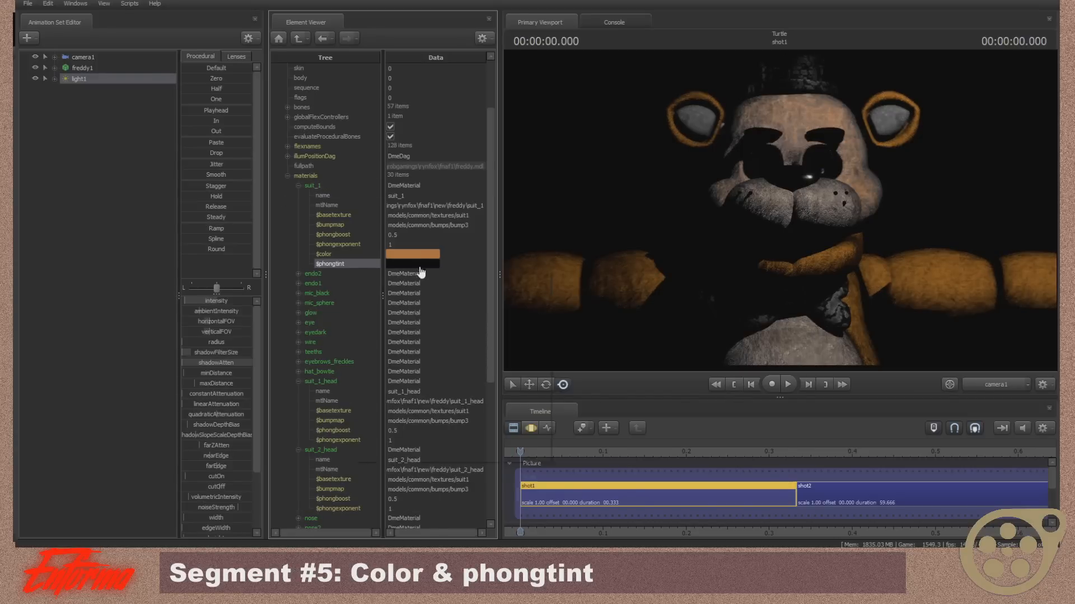
- Set suit_1's $phongtint to white (255, 255, 255) and compare Freddy with viewport lighting off and on
left_click(419, 264)
left_click_drag(333, 355, 347, 268)
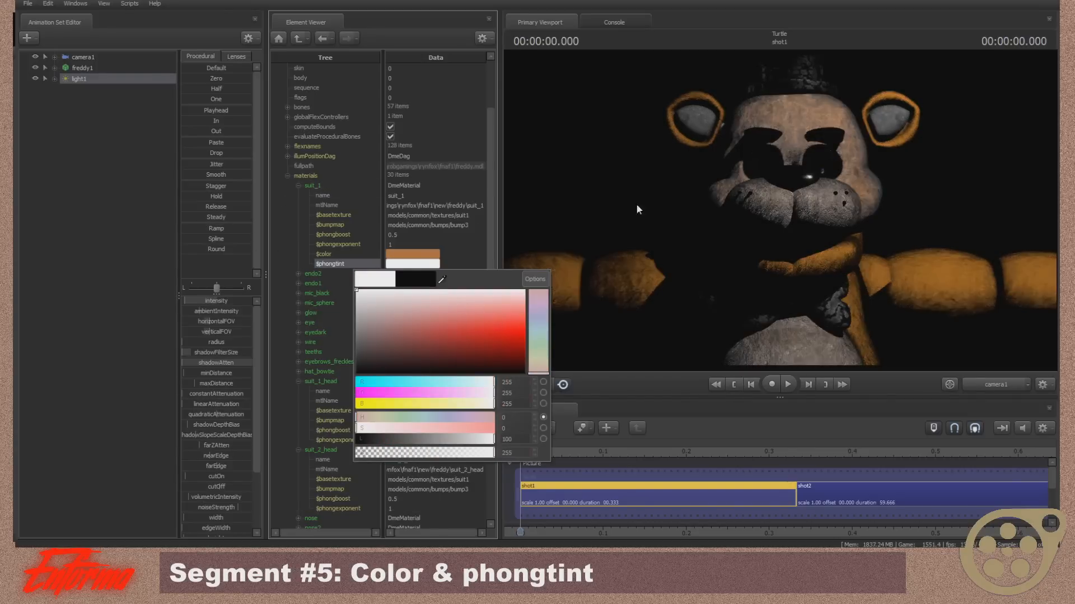
right_click(785, 204)
left_click(859, 236)
right_click(836, 215)
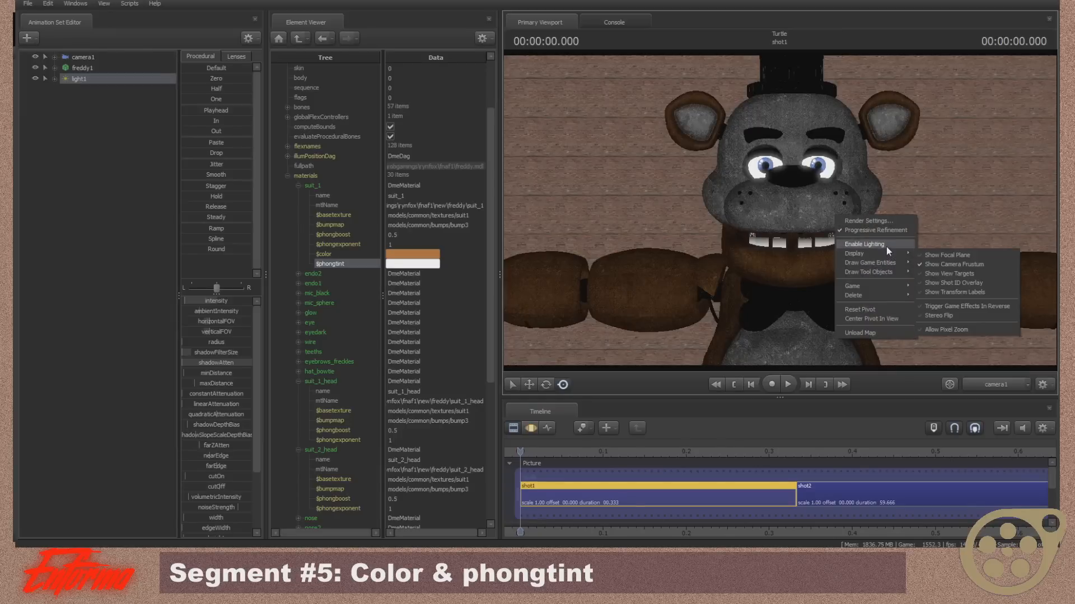
left_click(885, 245)
- Try several hues, including blue, for suit_1's $phongtint and return it to white
left_click(398, 267)
left_click_drag(458, 331, 277, 243)
left_click(539, 337)
left_click_drag(465, 337, 280, 247)
mouse_move(357, 305)
left_mouse_down()
mouse_move(506, 305)
mouse_move(425, 312)
mouse_move(450, 313)
mouse_move(357, 291)
left_mouse_up()
left_click(538, 315)
left_click_drag(409, 321, 230, 213)
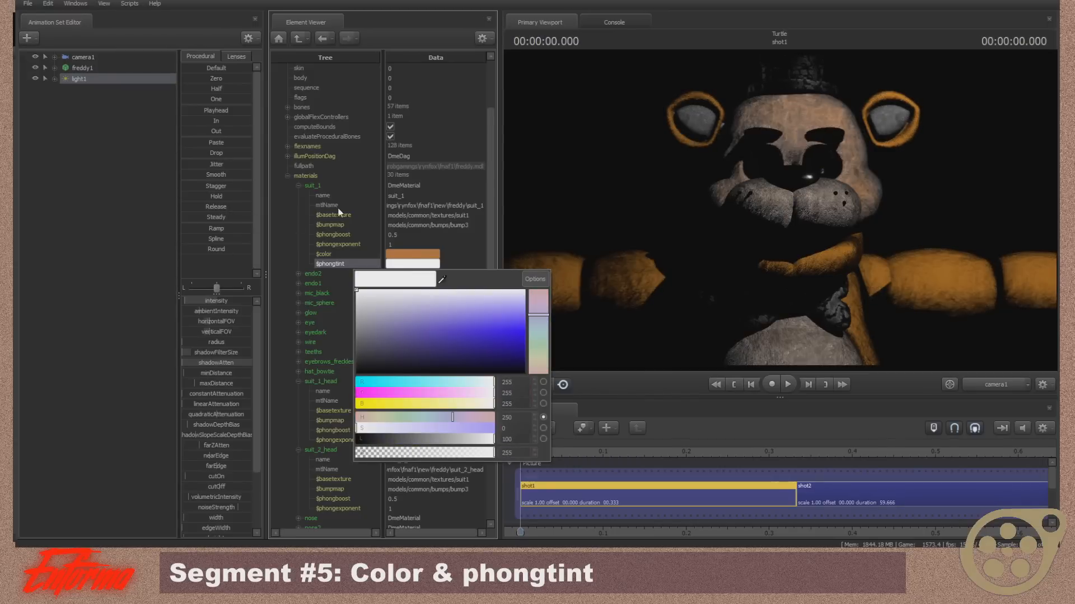
- Set suit_1's $phongtint to a muted reddish brown and compare Freddy with the viewport lighting toggled
mouse_move(361, 341)
left_mouse_down()
mouse_move(384, 325)
mouse_move(374, 307)
mouse_move(388, 321)
mouse_move(495, 335)
mouse_move(402, 340)
left_mouse_up()
left_click(535, 371)
left_click(404, 247)
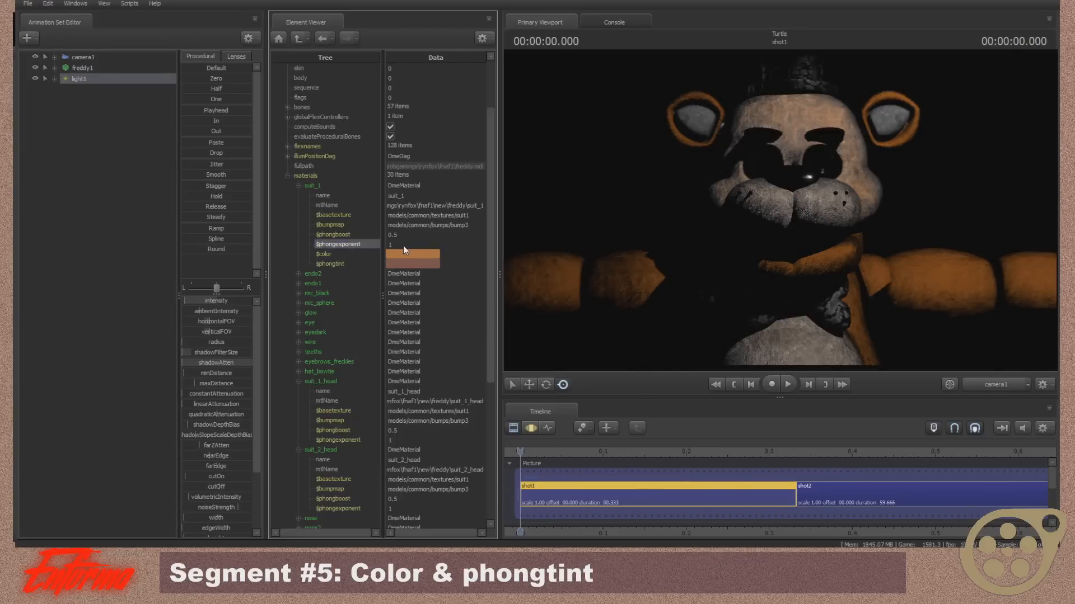
right_click(684, 240)
left_click(728, 276)
right_click(710, 248)
left_click(734, 274)
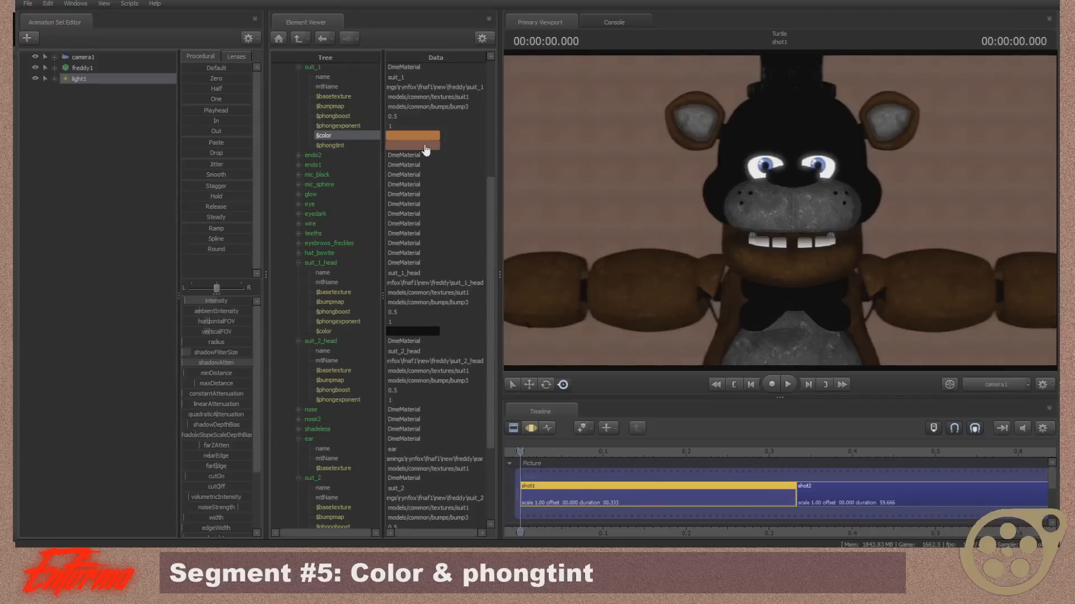
- Copy suit_1's orange $color onto suit_1_head's $color and turn the viewport lighting back on
right_click(429, 137)
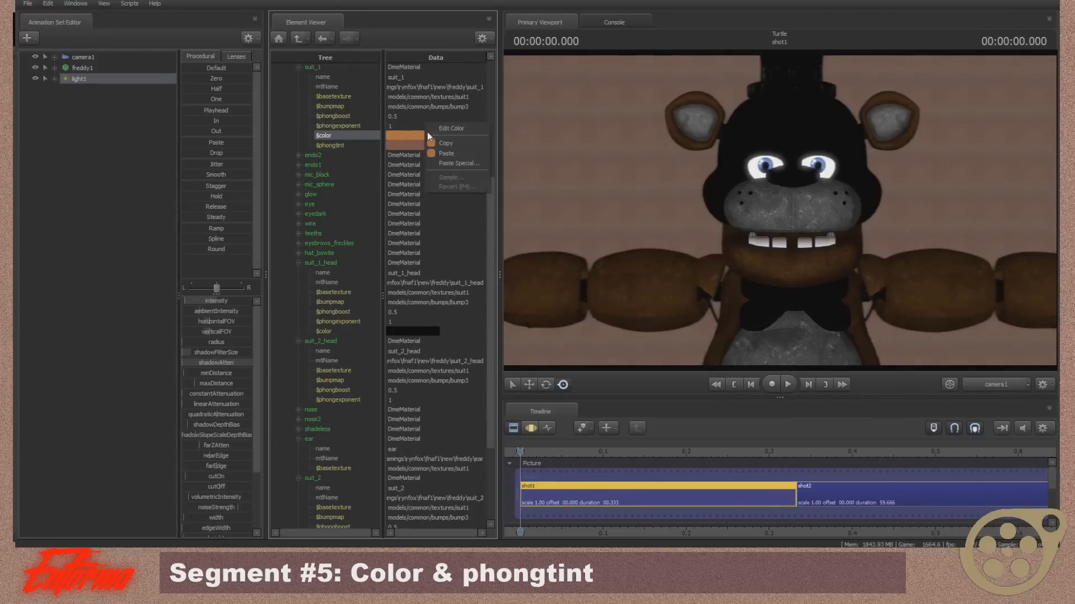
left_click(462, 145)
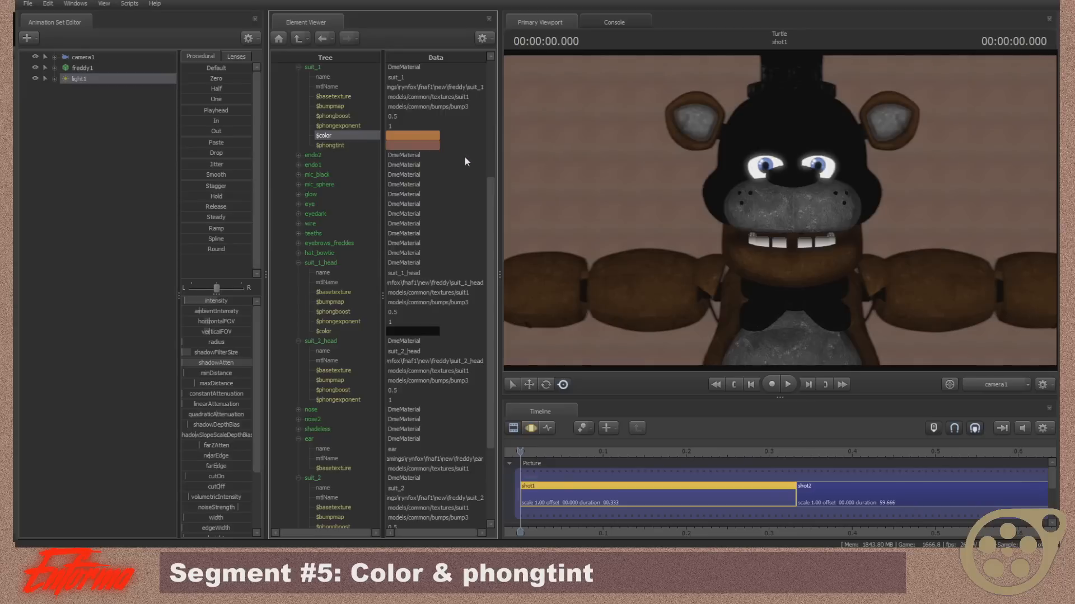
right_click(424, 334)
left_click(465, 351)
right_click(817, 209)
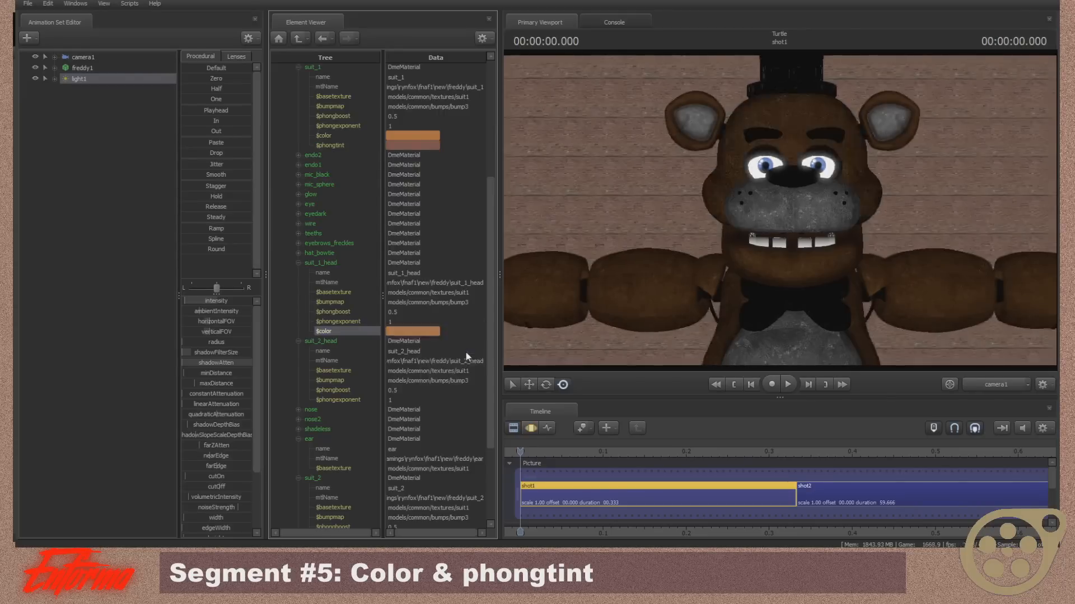
left_click(853, 238)
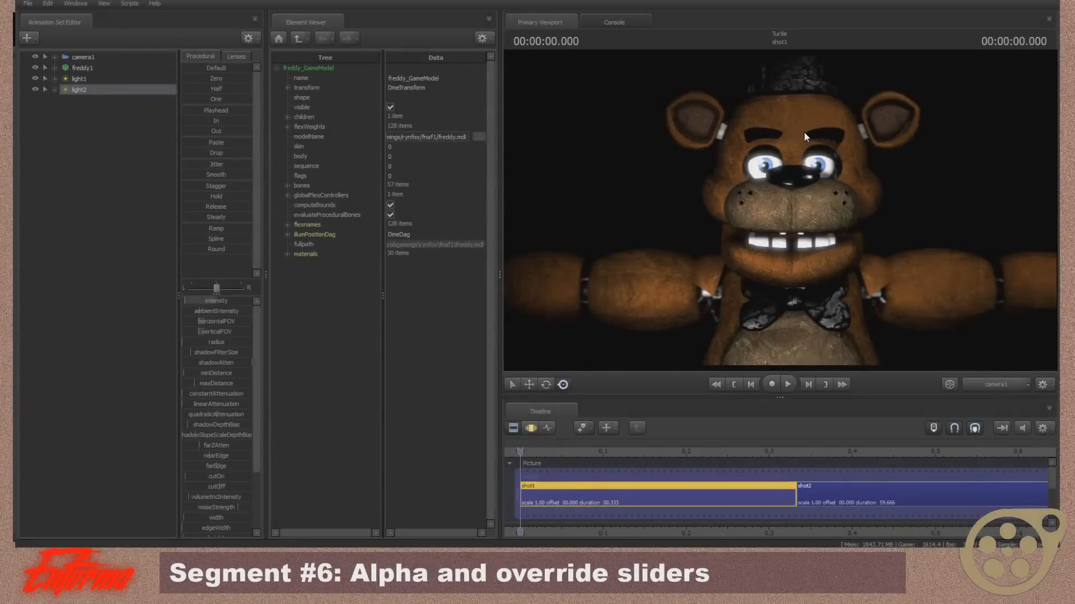
- Switch the viewport to the Work Camera and toggle the viewport lighting off and back on
right_click(772, 159)
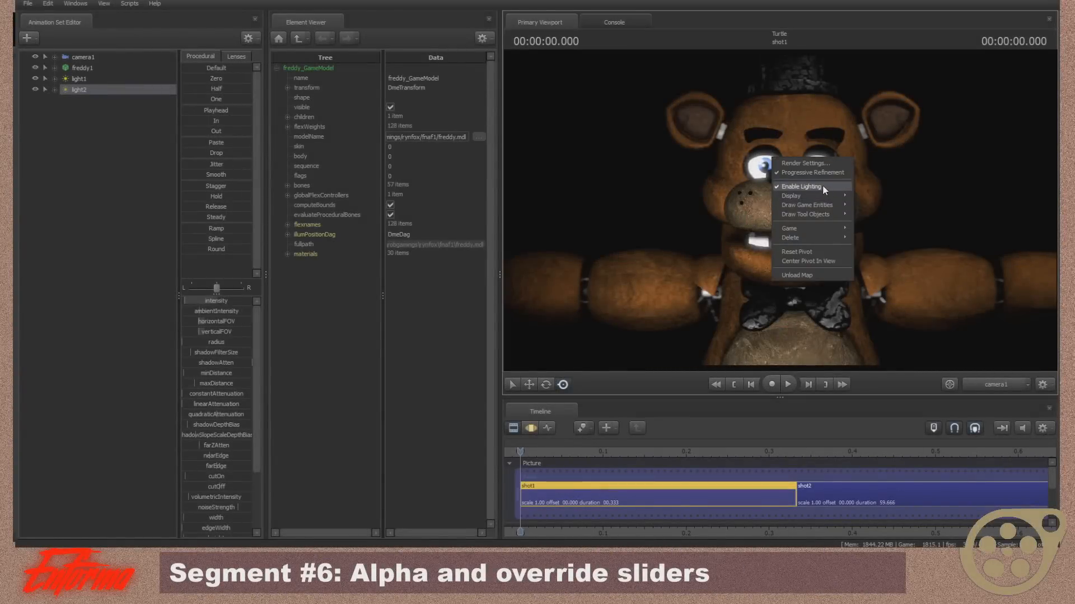
left_click(823, 188)
left_click(995, 387)
left_click_drag(919, 324, 767, 248)
right_click(779, 209)
left_click(795, 241)
- Add a float attribute named $alpha to Freddy's suit_1 material
left_click(288, 254)
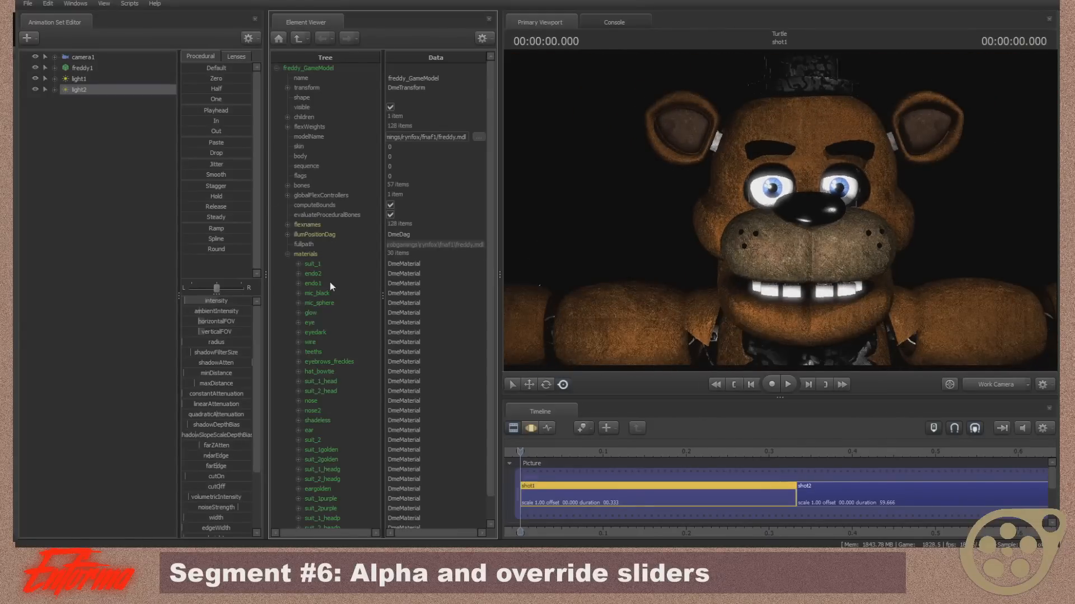
mouse_move(779, 224)
left_mouse_down()
mouse_move(791, 228)
mouse_move(787, 220)
left_mouse_up()
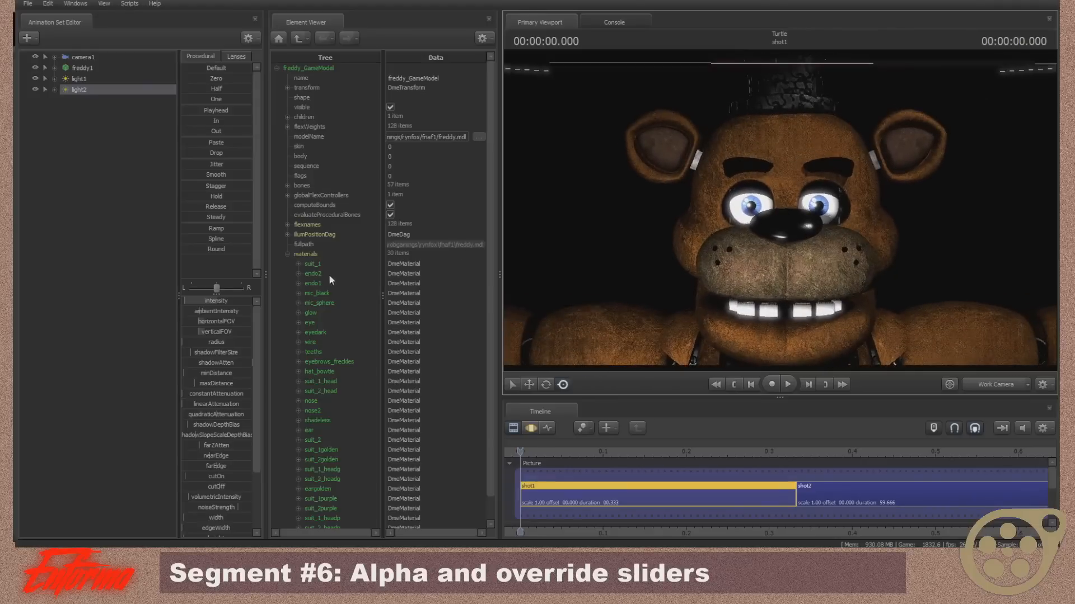
left_click(298, 264)
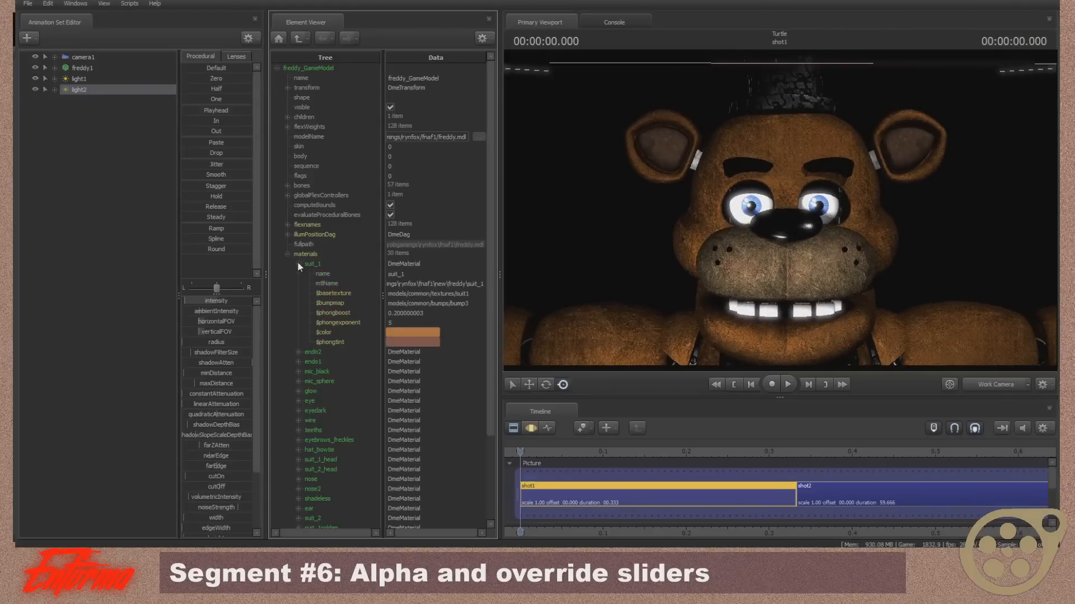
right_click(327, 265)
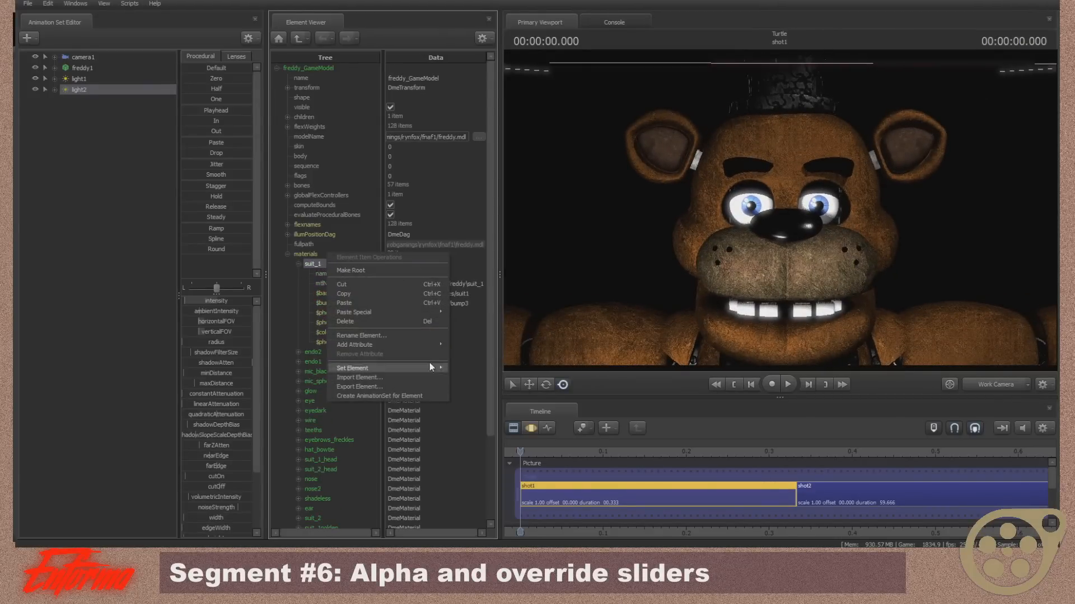
mouse_move(430, 341)
left_click(484, 333)
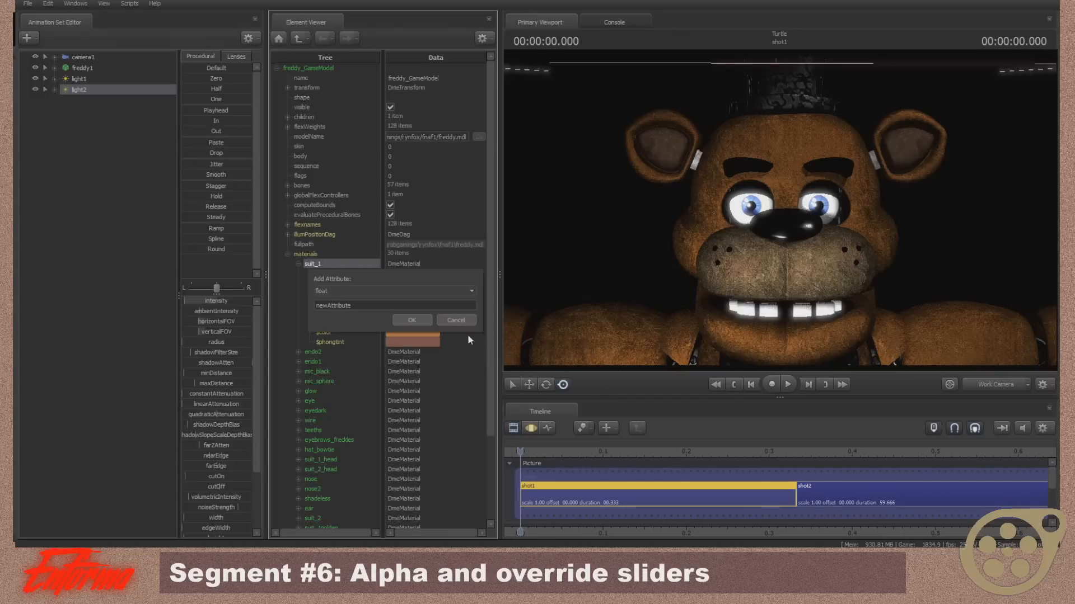
type("$alpha")
key("Return")
- Examine Freddy with suit_1's $alpha at 0, comparing the viewport with lighting off and on
left_click_drag(764, 265, 775, 291)
key("s")
right_click(781, 208)
left_click(810, 237)
right_click(689, 223)
left_click(713, 251)
left_click_drag(780, 210, 800, 247)
- Switch the timeline to the Motion Editor, select Freddy's bip_upperarm_R control and undo the trial change
left_click(526, 428)
left_click(758, 210, "ctrl")
key("w")
key("ctrl+z")
left_click_drag(892, 220, 785, 212)
key("s")
key("w")
key("s")
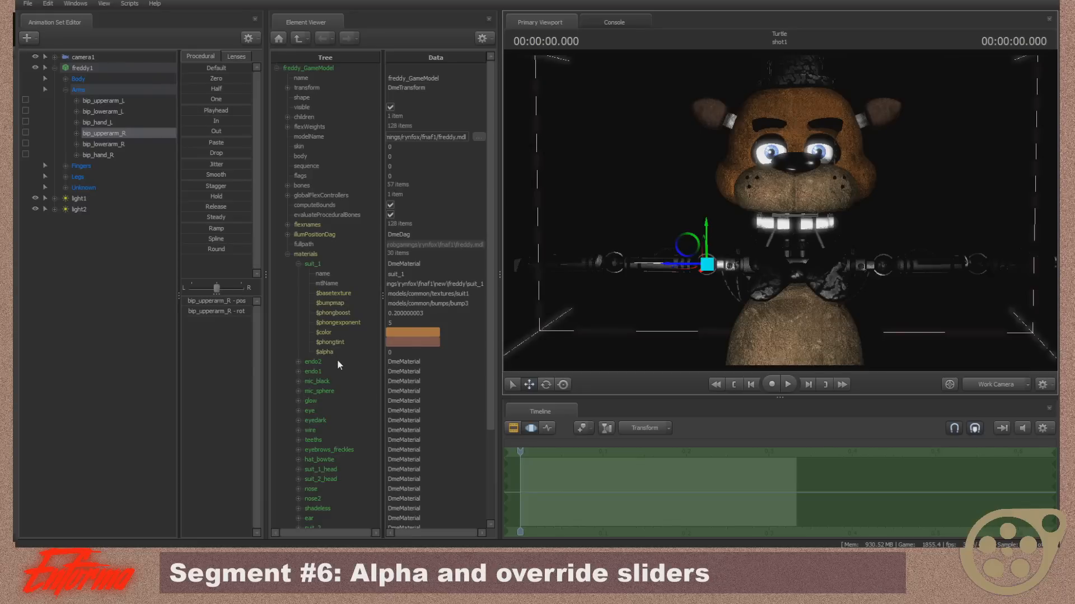
- Create an animation set for the suit_1 element with control ranges for $alpha, $phongexponent and $phongboost
right_click(338, 354)
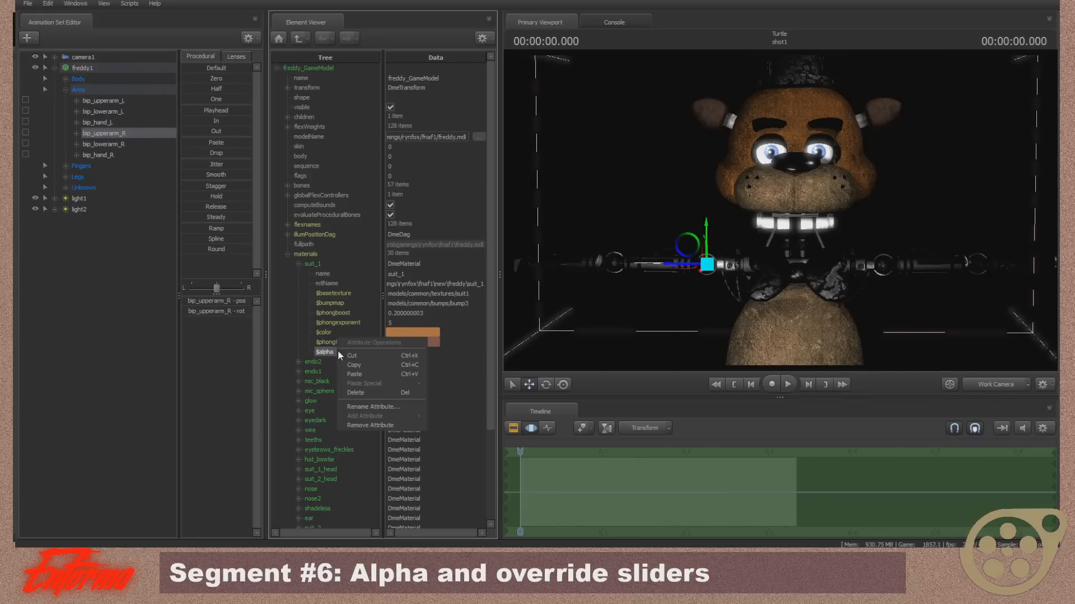
right_click(323, 260)
mouse_move(422, 364)
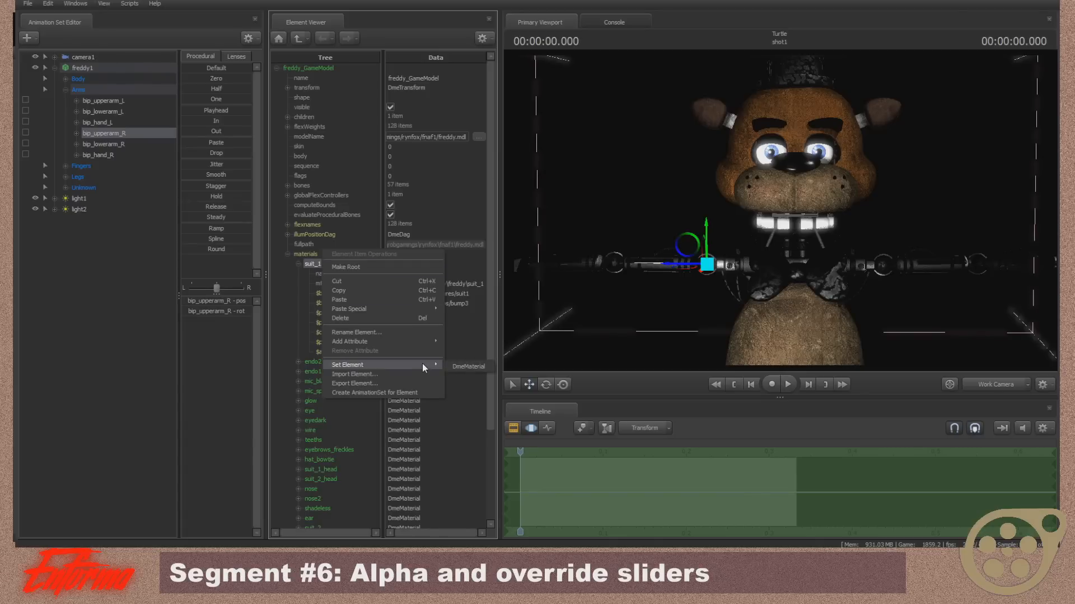
left_click(408, 392)
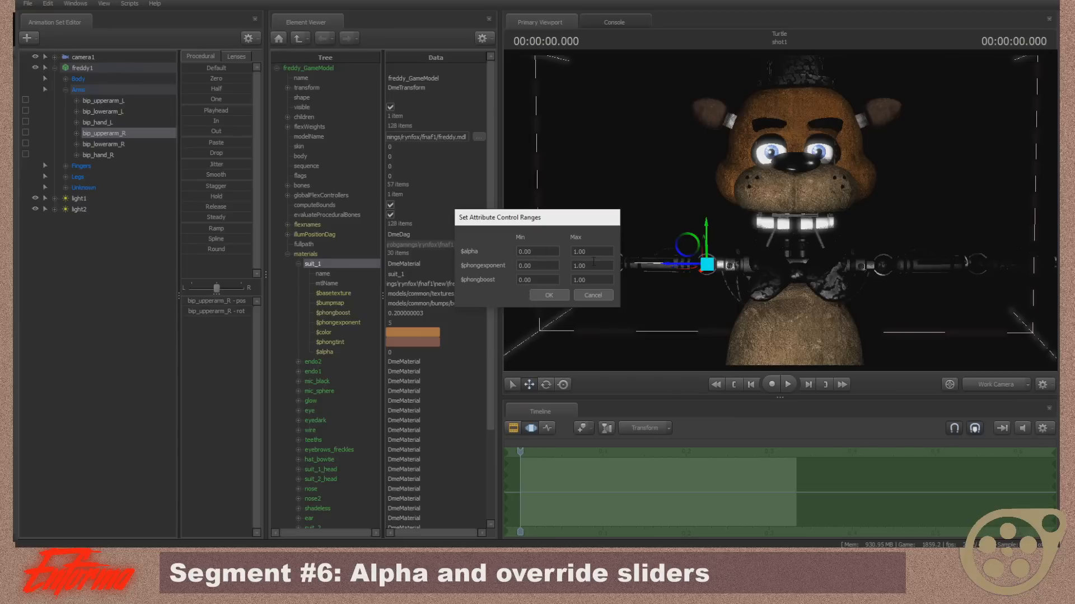
left_click_drag(475, 220, 525, 217)
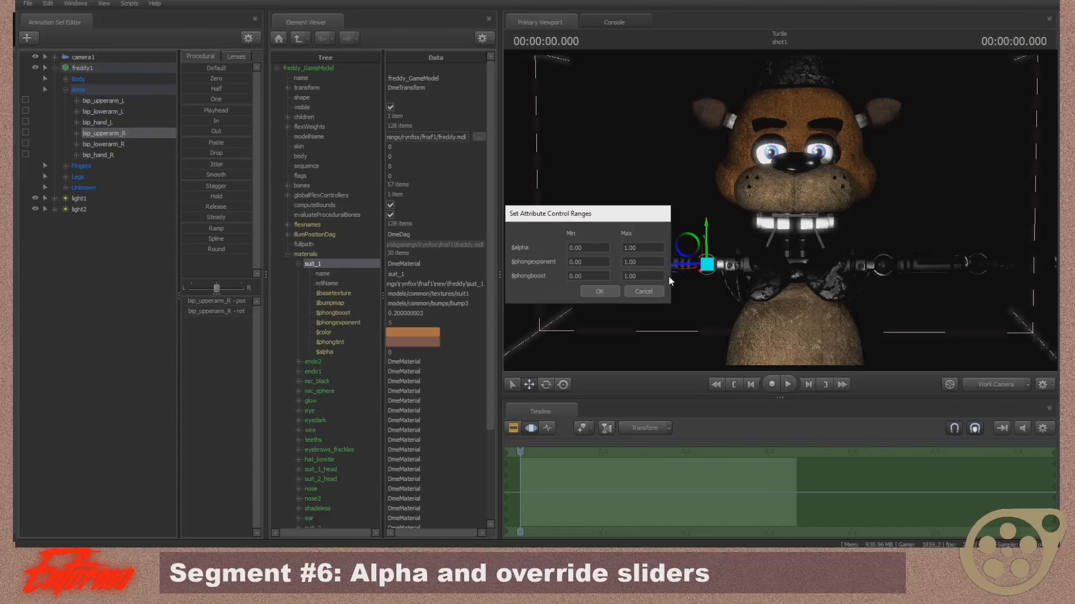
key("Tab")
key("Return")
- Expand the new suit_11 animation set and raise its $alpha slider to about 0.98
left_click(54, 220)
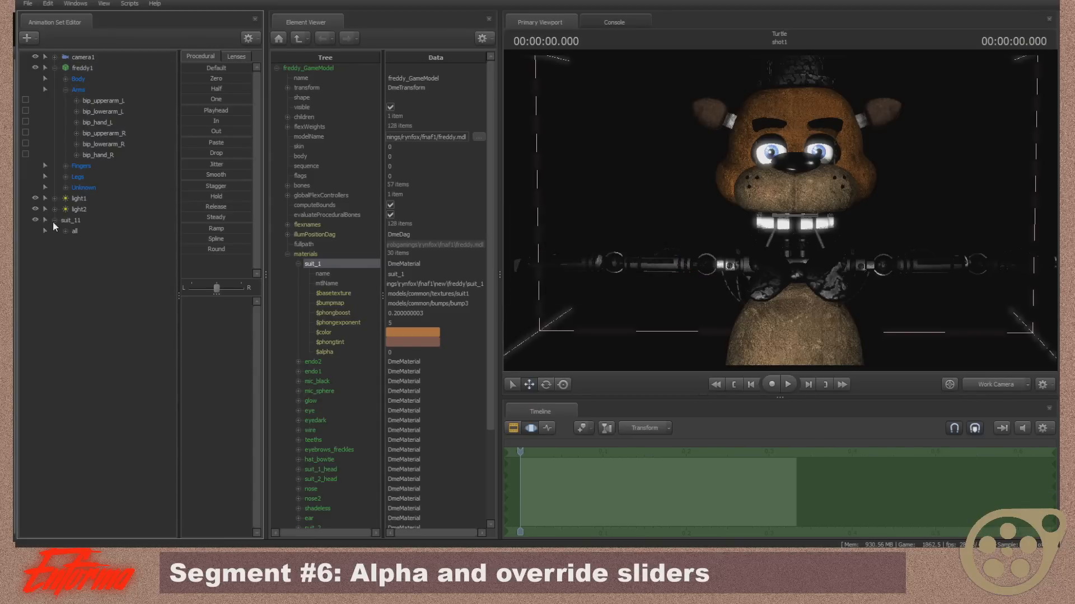
left_click(95, 243)
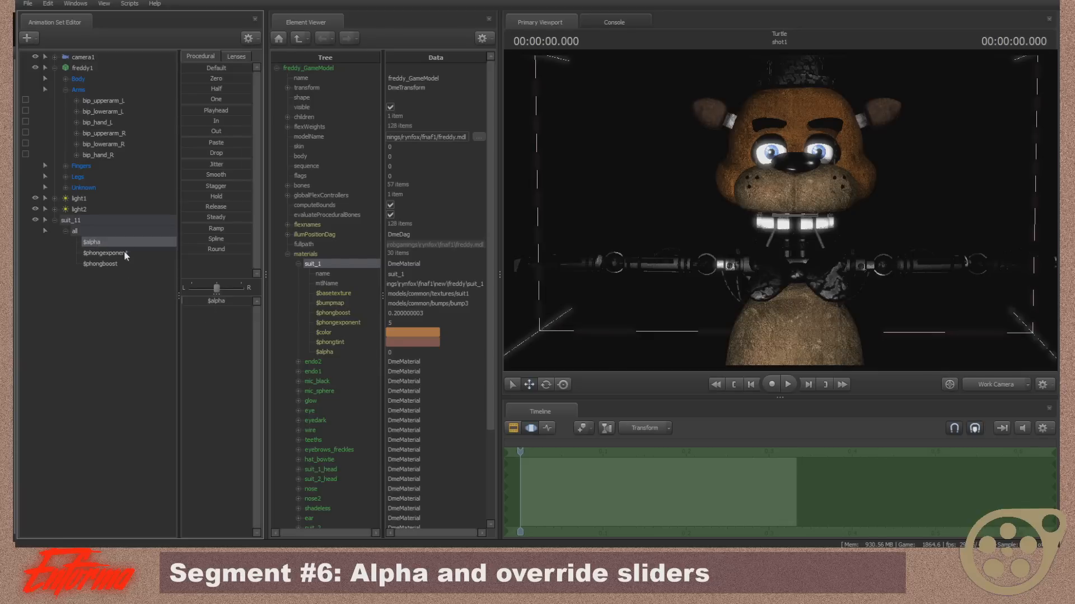
left_click(120, 261)
left_click(119, 255)
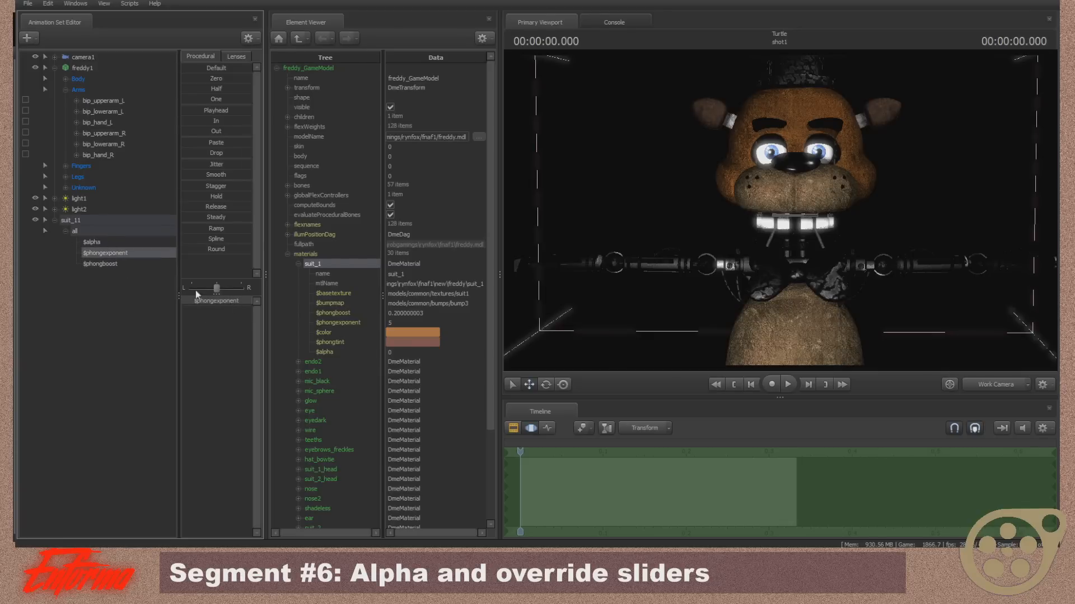
left_click(106, 241)
left_click_drag(208, 302, 249, 302)
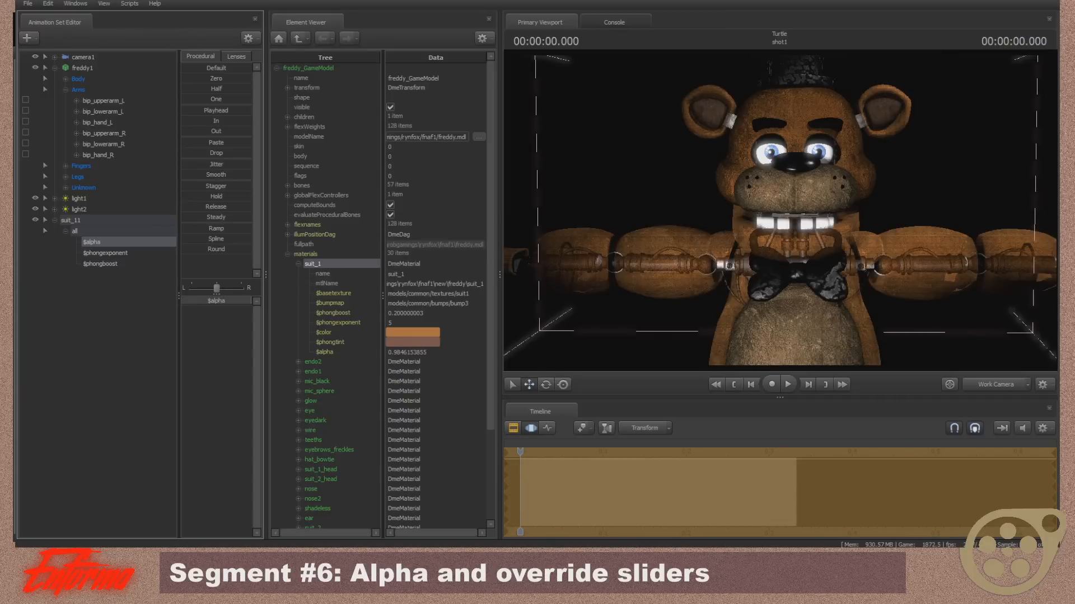
- Toggle Show Ambient Occlusion and Ambient Occlusion in the progressive refinement settings to compare their effect on Freddy
right_click(701, 235)
left_click(718, 238)
left_click(553, 306)
left_click(553, 306)
left_click(451, 279)
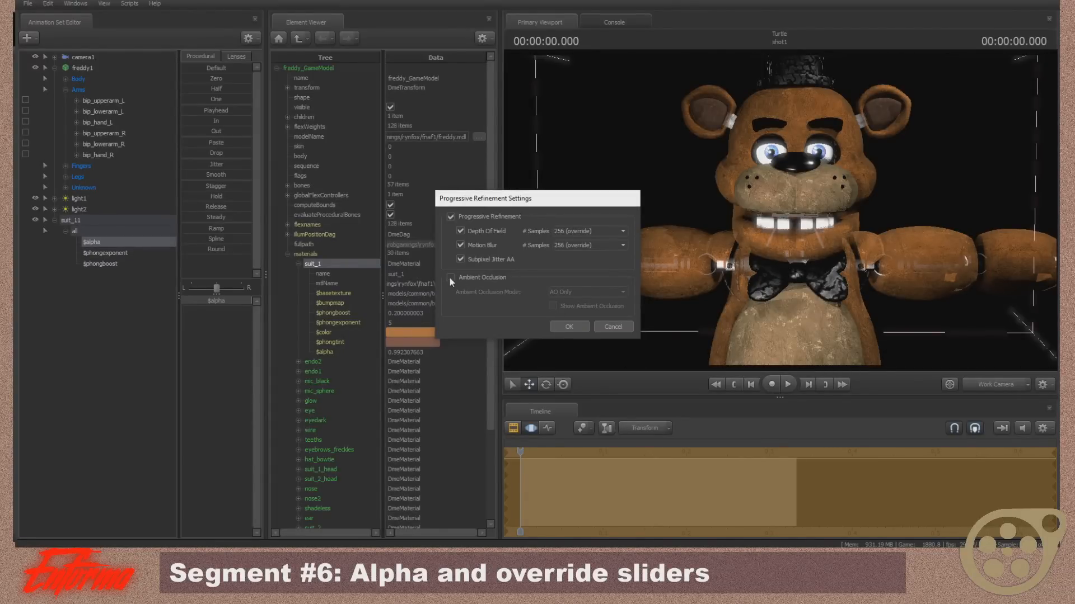
left_click(451, 278)
left_click(569, 326)
- Sweep suit_11's $alpha slider, bring it to 1, and undo the trial changes to $phongboost and $phongexponent
left_click_drag(247, 301, 41, 327)
left_click(135, 263)
key("ctrl+z")
left_click(141, 257)
key("ctrl+z")
- Inspect the opaque suit from several angles and switch the viewport to camera1
left_click_drag(743, 272, 781, 241)
key("w")
key("d")
key("a")
key("s")
key("w")
left_click(1007, 383)
left_click(1023, 224)
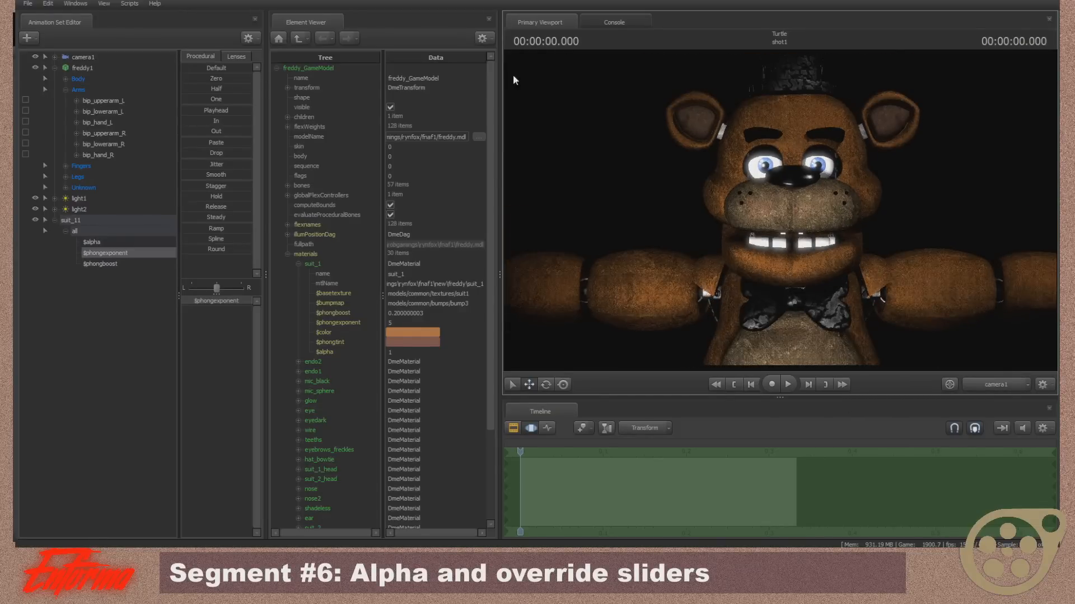
- Try suit_11's $alpha slider while viewing through camera1 and return it to 1
left_click(130, 265)
left_click(115, 242)
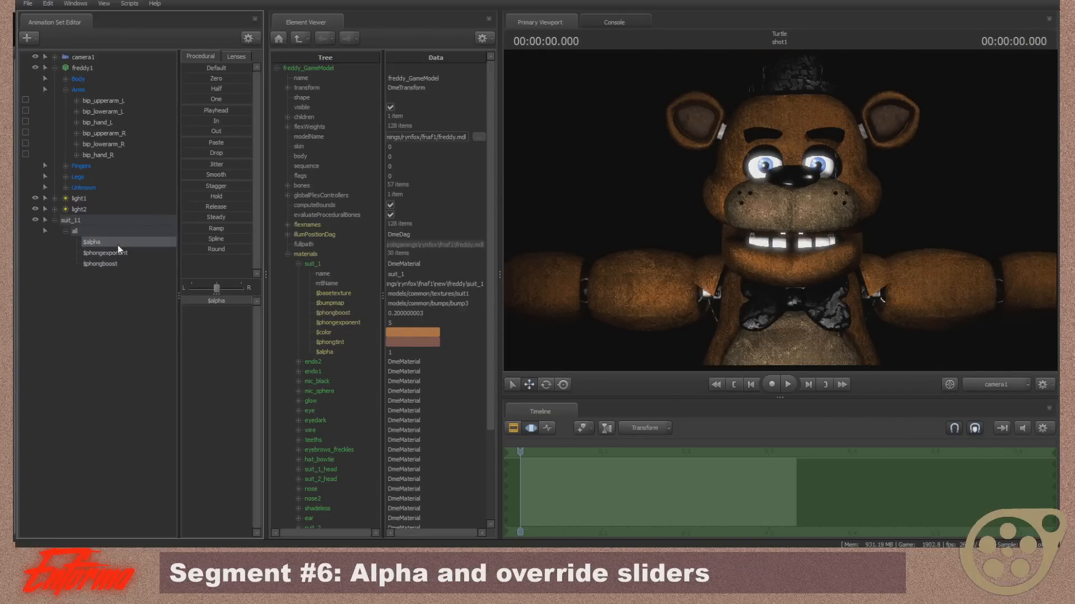
mouse_move(242, 302)
left_mouse_down()
mouse_move(184, 302)
mouse_move(243, 302)
left_mouse_up()
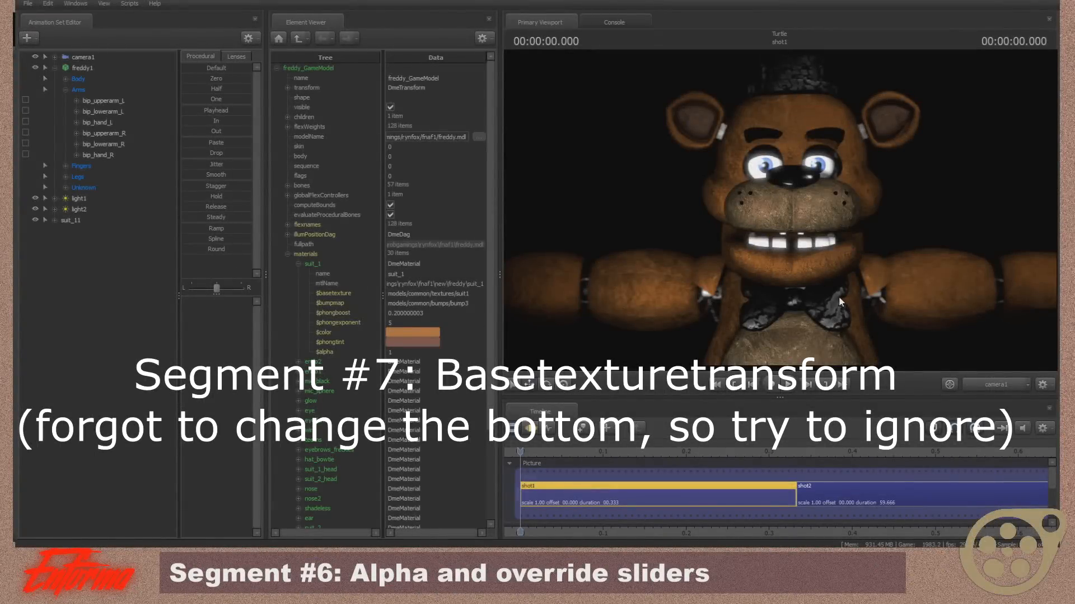
- Switch the viewport to the Work Camera and frame Freddy's arm close up
left_click(977, 381)
left_click_drag(779, 211, 759, 238)
key("w")
key("s")
key("w")
key("w")
key("w")
left_click_drag(615, 264, 702, 252)
- Set suit_1's $bumpmap to models/common/bumps/awesomecloth and inspect the arm surface
left_click(479, 303)
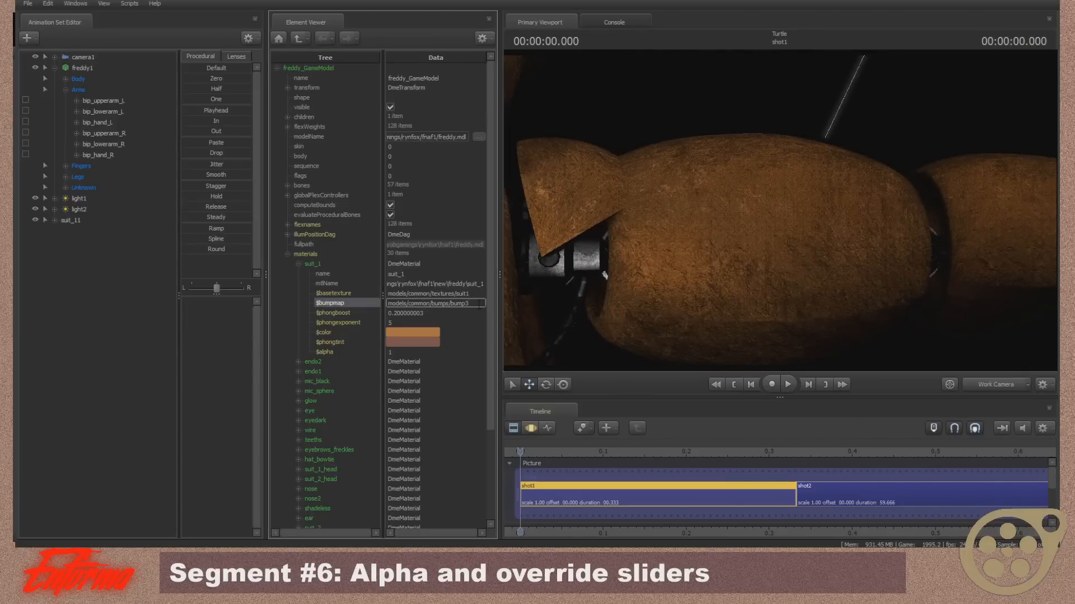
key("BackSpace")
key("BackSpace")
key("BackSpace")
key("BackSpace")
key("BackSpace")
type("awesomecloth")
key("Return")
left_click_drag(841, 223, 812, 227)
key("s")
key("w")
key("w")
key("s")
- Add a matrix attribute named $basetexturetransform to suit_1 and view Freddy from the front
right_click(314, 263)
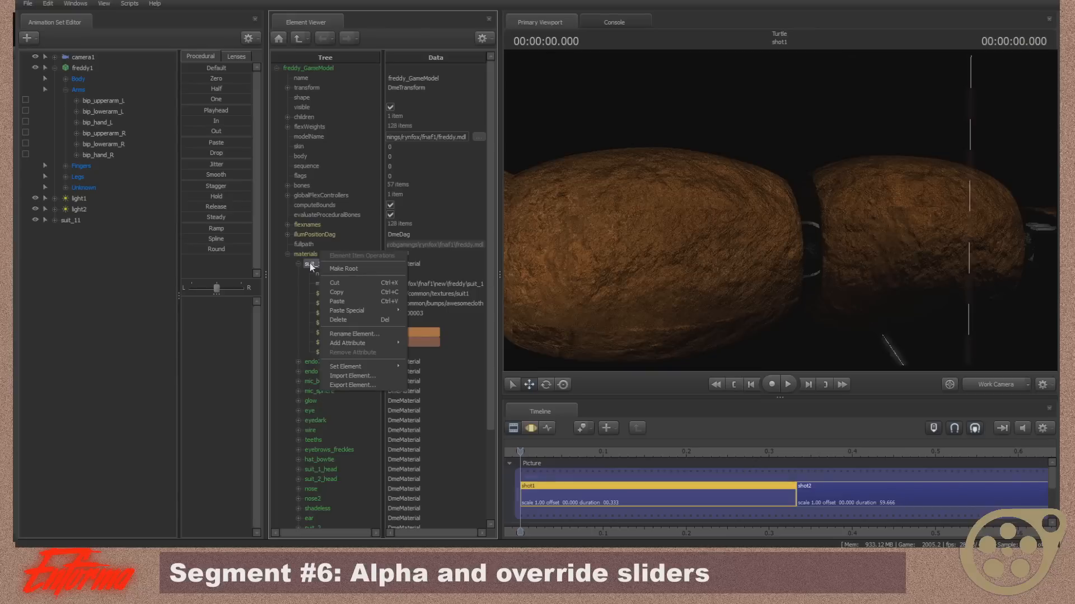
mouse_move(368, 340)
mouse_move(399, 343)
left_click(445, 431)
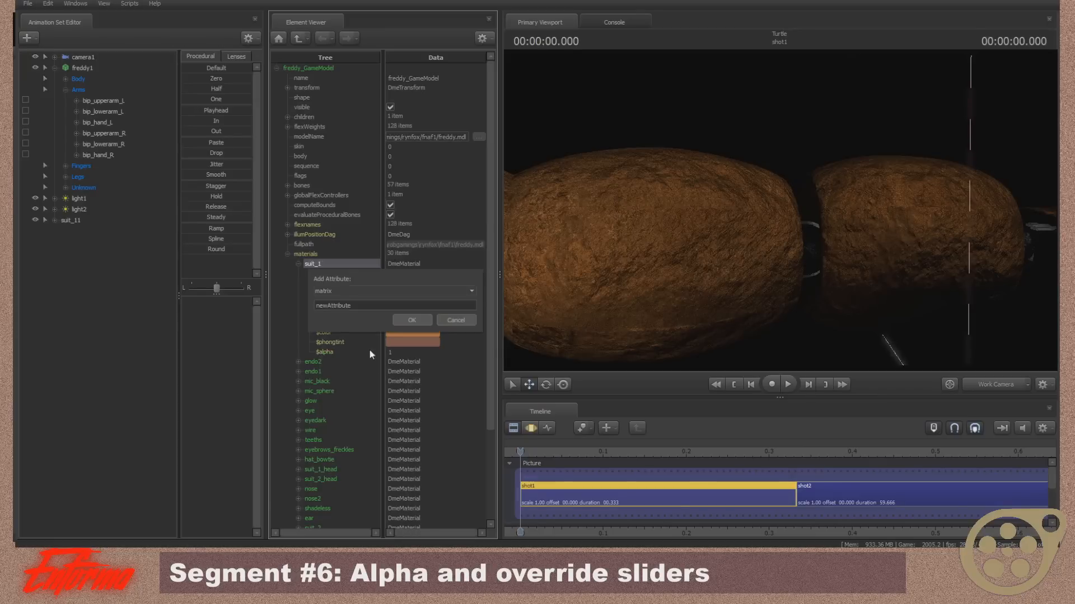
type("$basetexturetransform")
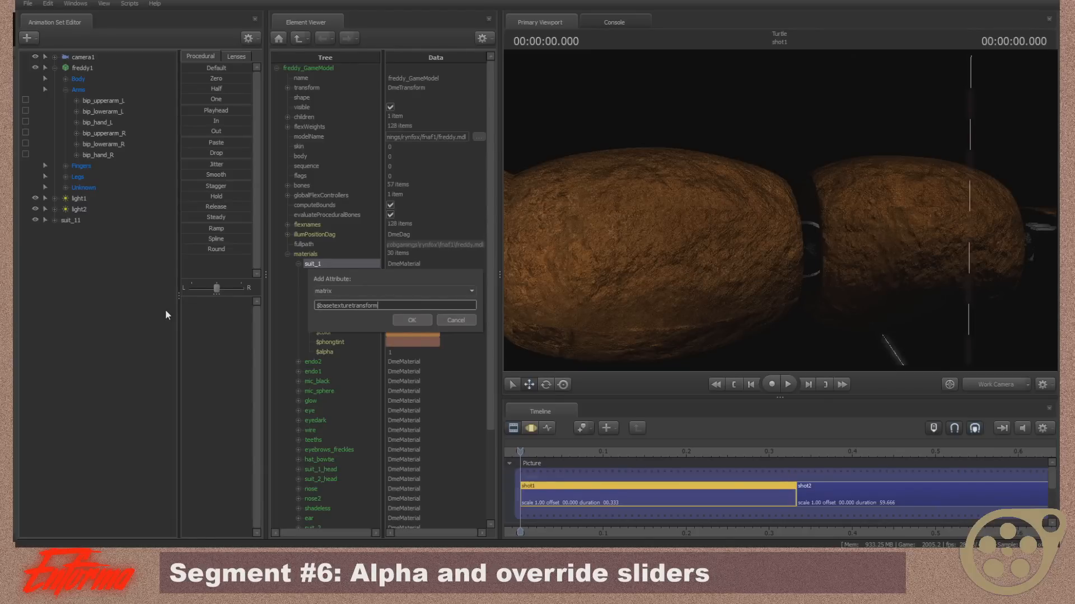
key("Return")
key("a")
left_click_drag(694, 267, 694, 267)
key("s")
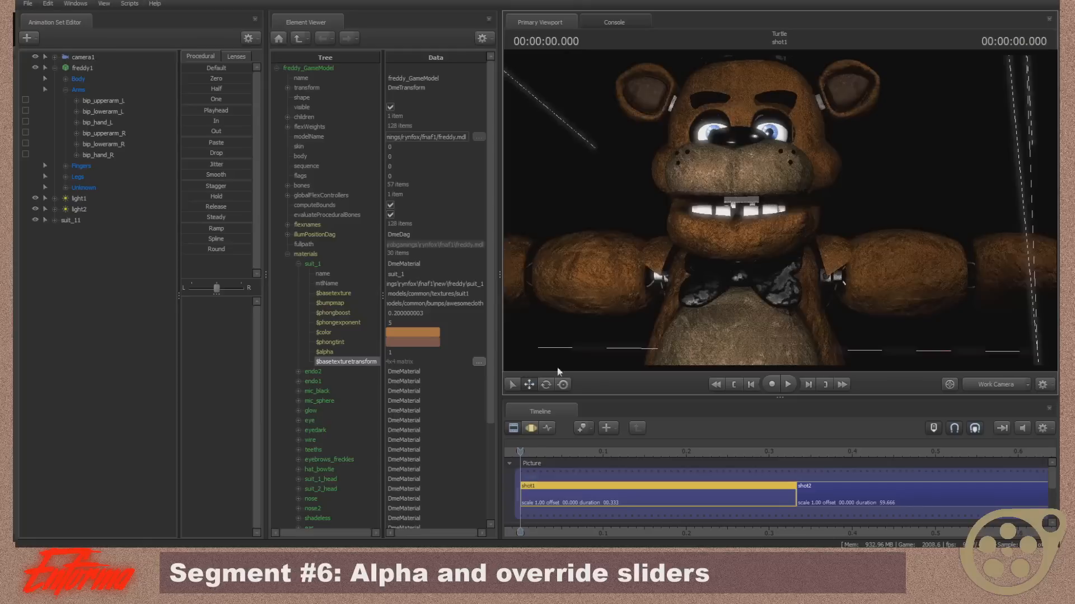
- Set the first diagonal value of suit_1's $basetexturetransform matrix to 2 and inspect the texture on Freddy's arms and jaw
scroll(322, 394, "down", 2)
scroll(322, 394, "down", 2)
left_click(479, 250)
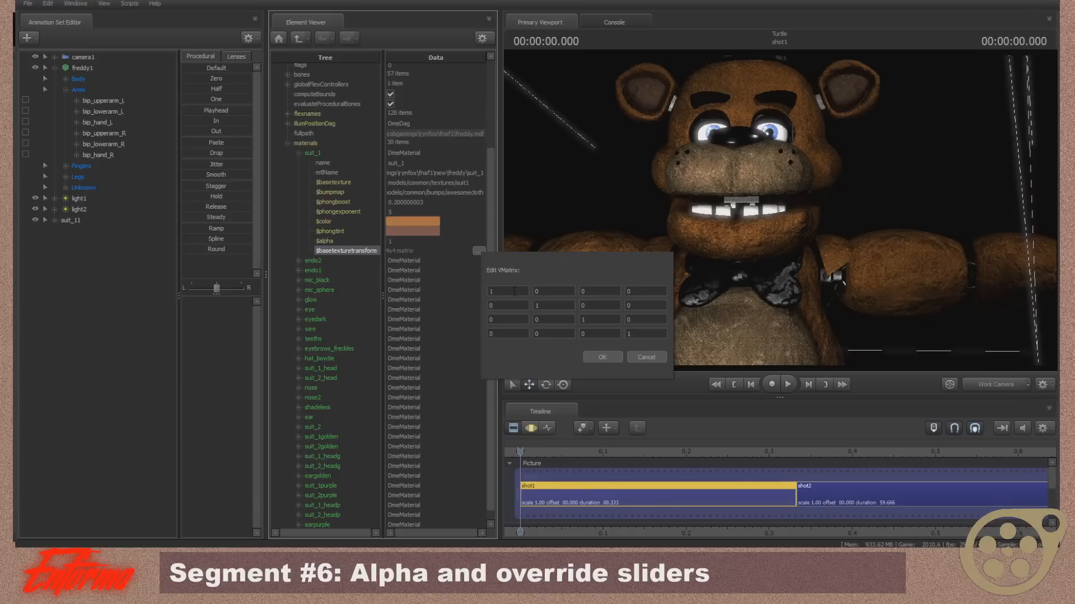
left_click(525, 291)
type("2")
left_click(554, 305)
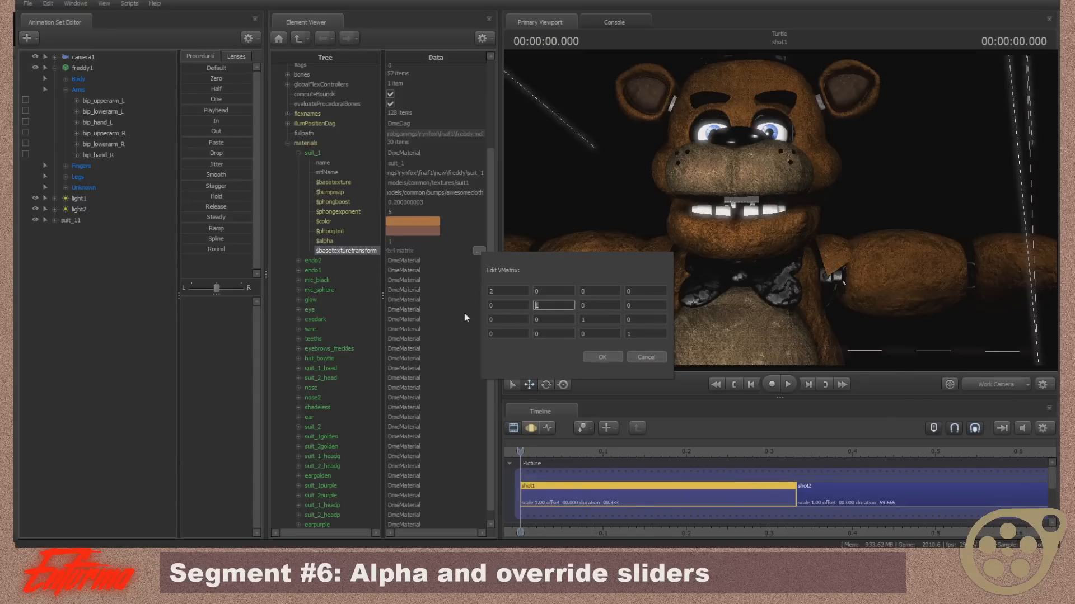
left_click(598, 357)
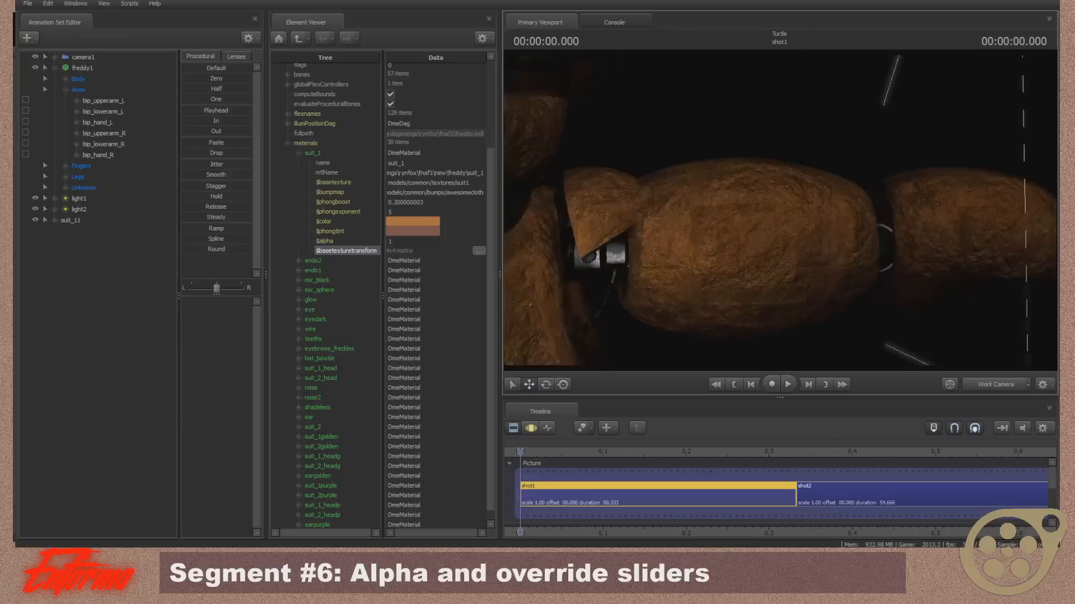
left_click_drag(780, 210, 745, 215)
key("s")
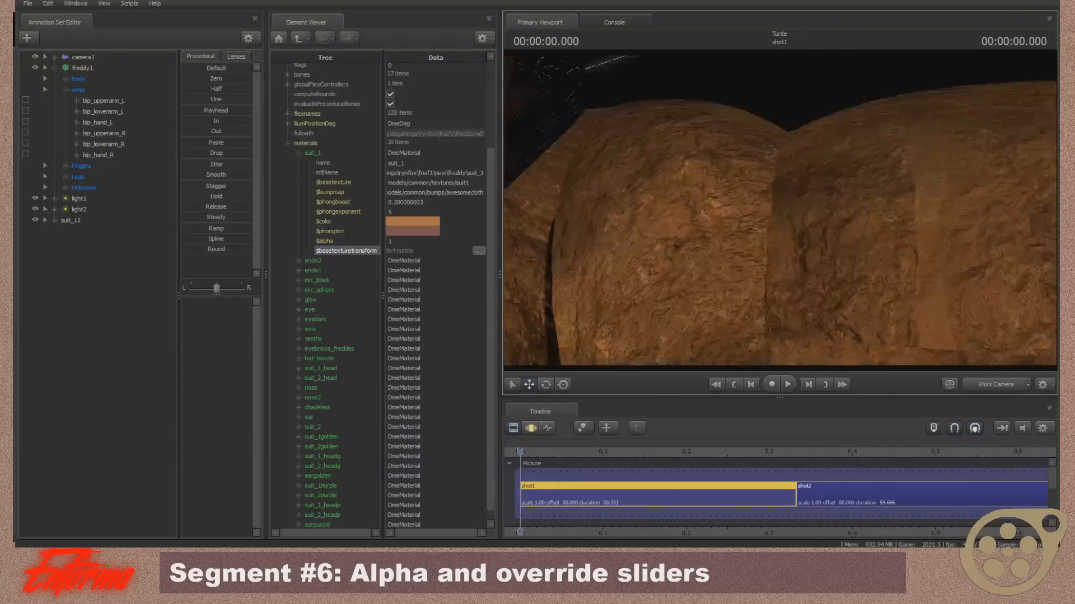
key("w")
key("s")
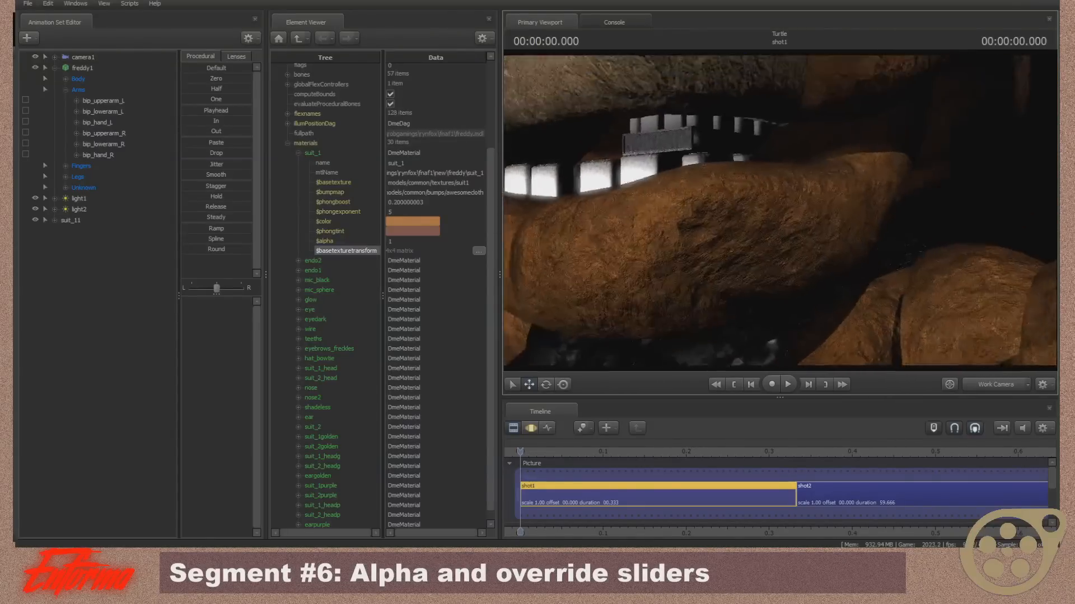
- Set the first two diagonal values of suit_1's $basetexturetransform matrix to .5
left_click(479, 251)
left_click(508, 291)
type(".5")
left_click(545, 307)
type(".5")
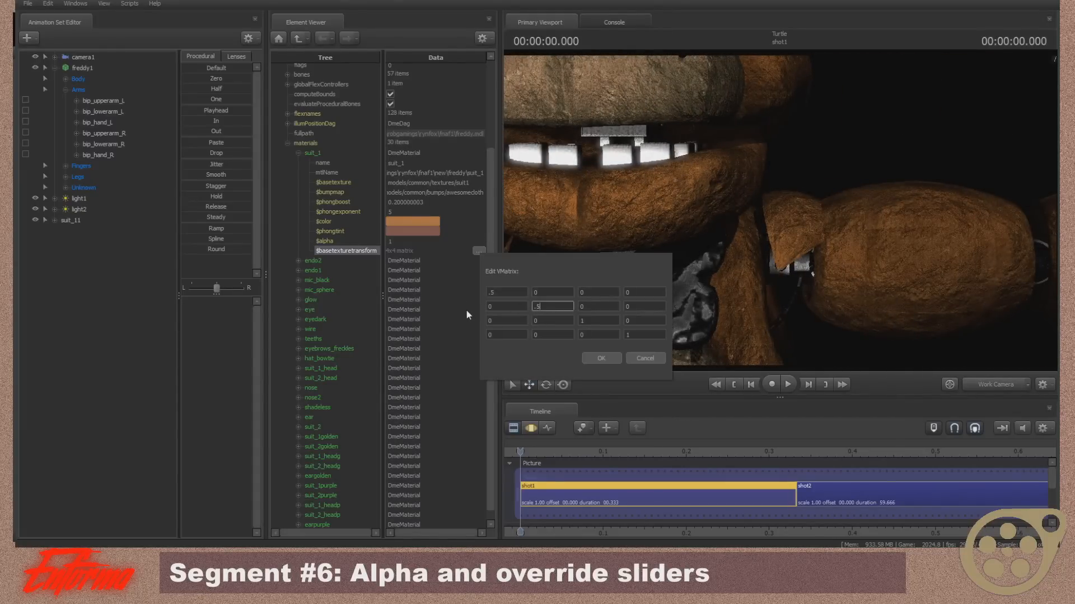
key("Return")
- Inspect the texture scale on Freddy and switch the viewport back to camera1
left_click_drag(664, 270, 661, 255)
key("s")
left_click(973, 385)
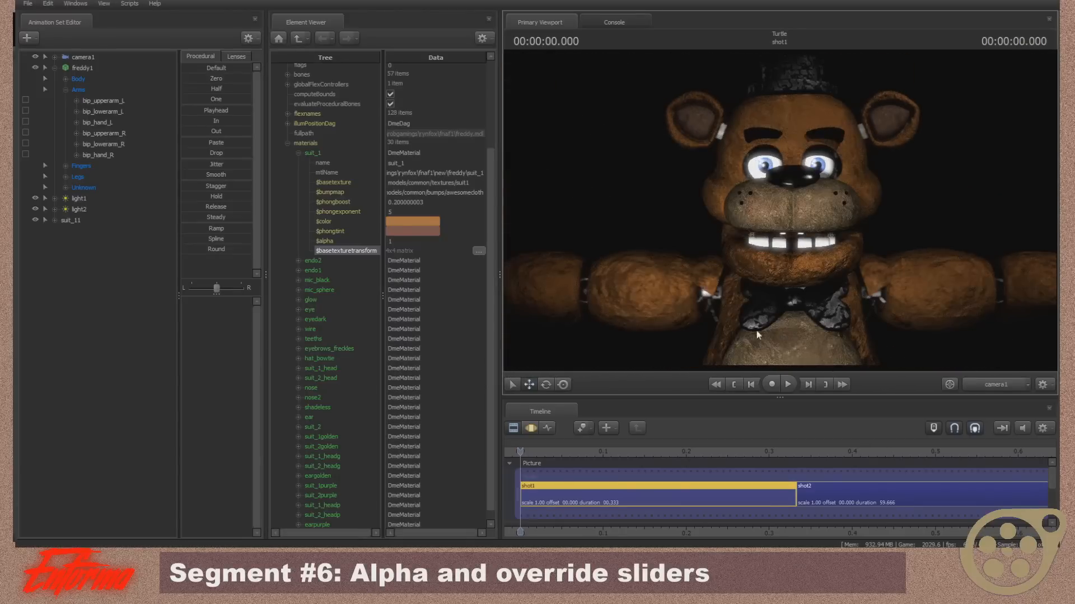
- Undo the $basetexturetransform and awesomecloth bump map changes on suit_1 and refresh its attribute list in the Element Viewer
key("ctrl+z")
key("ctrl+z")
key("ctrl+z")
key("ctrl+z")
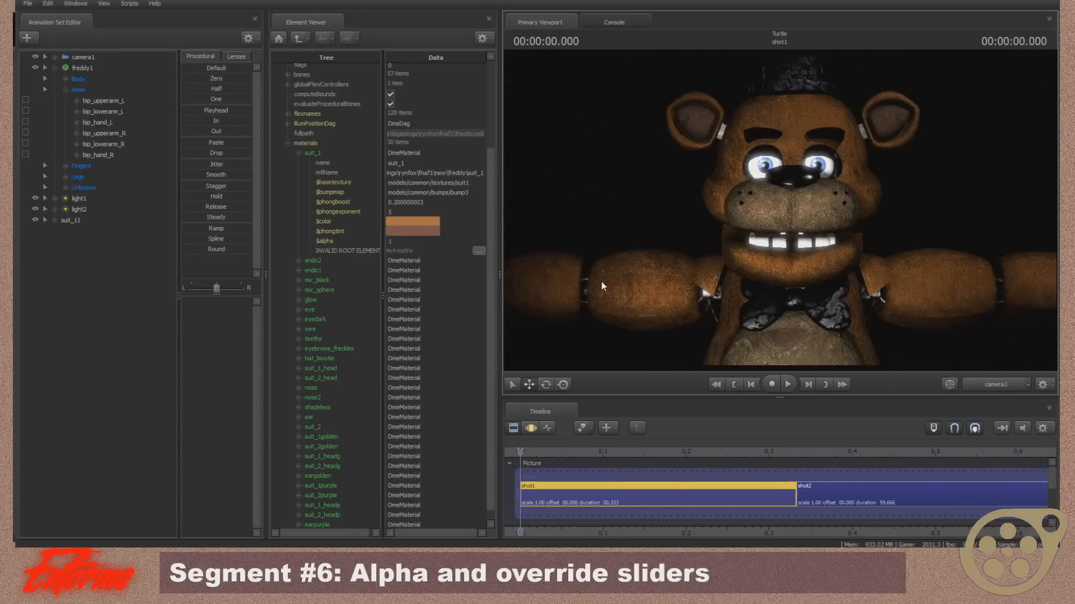
left_click(298, 152)
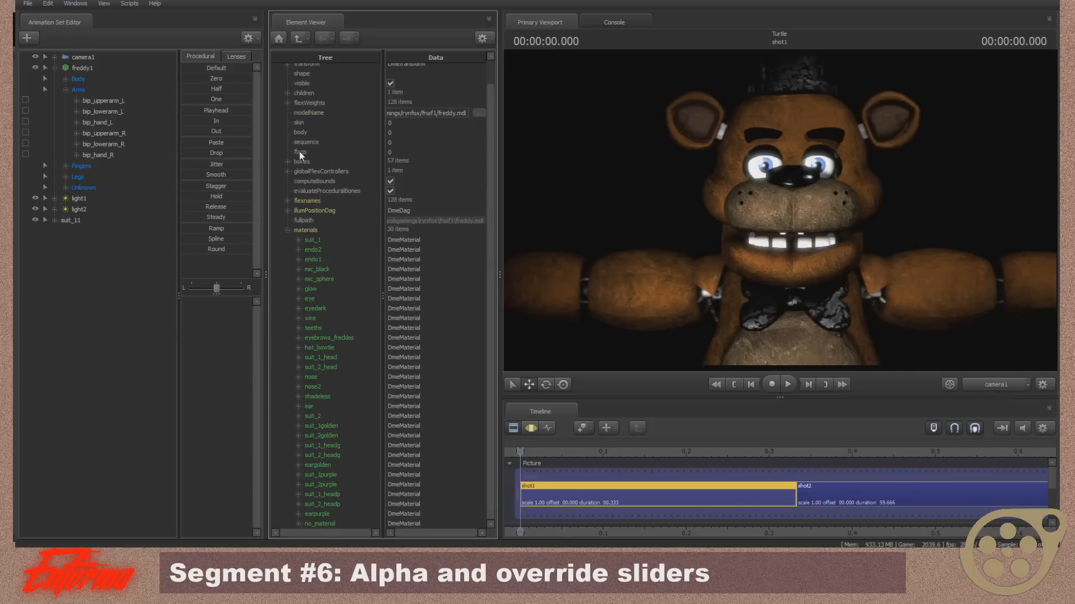
left_click(298, 241)
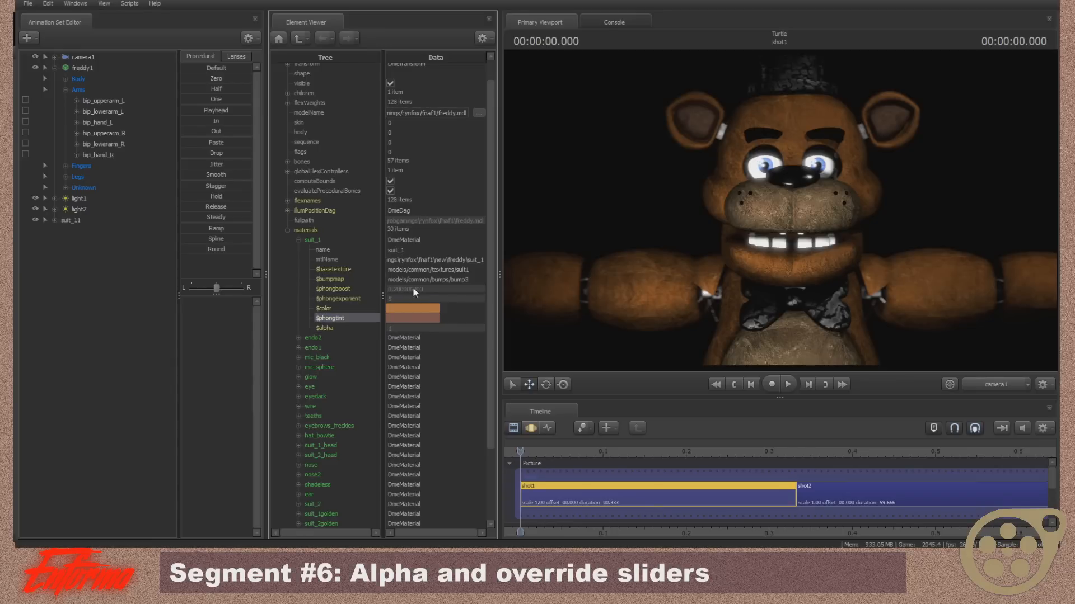
- Delete the suit_11 animation set, undo the deletion and reselect the set
right_click(78, 222)
left_click(103, 247)
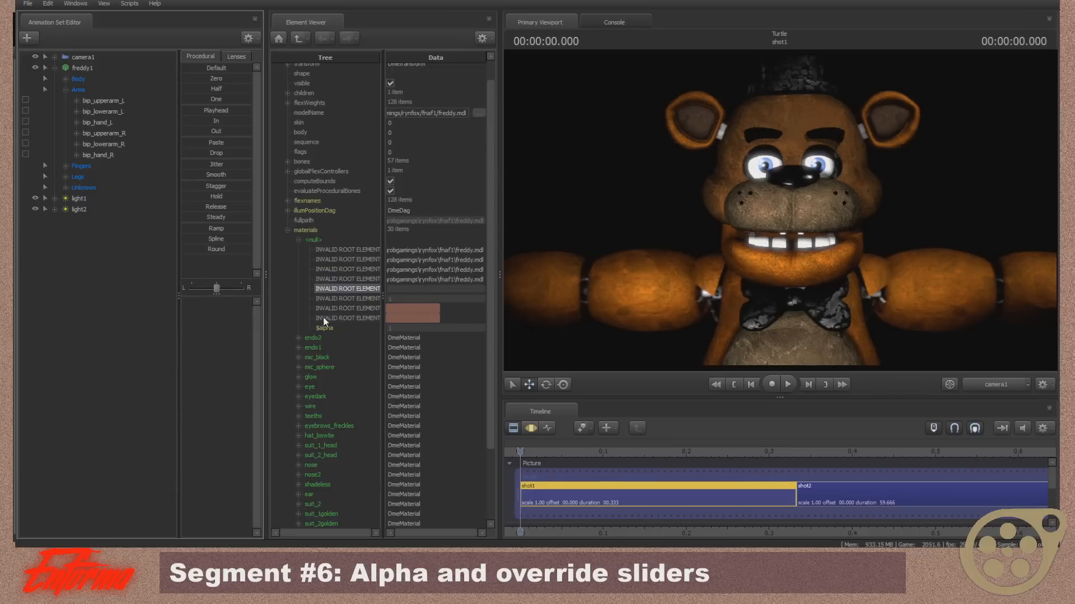
key("ctrl+z")
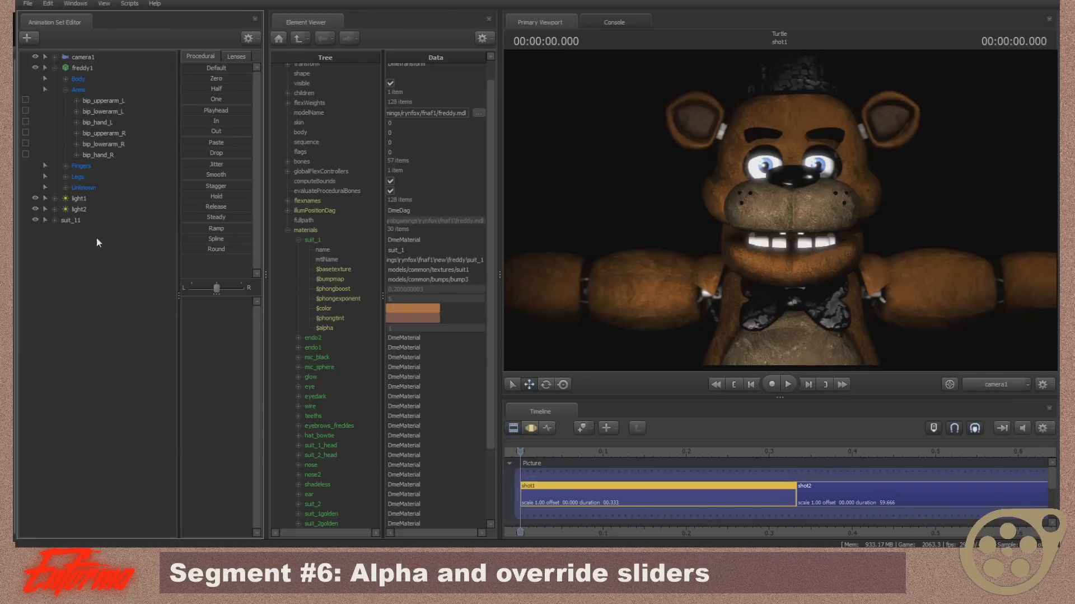
left_click(77, 220)
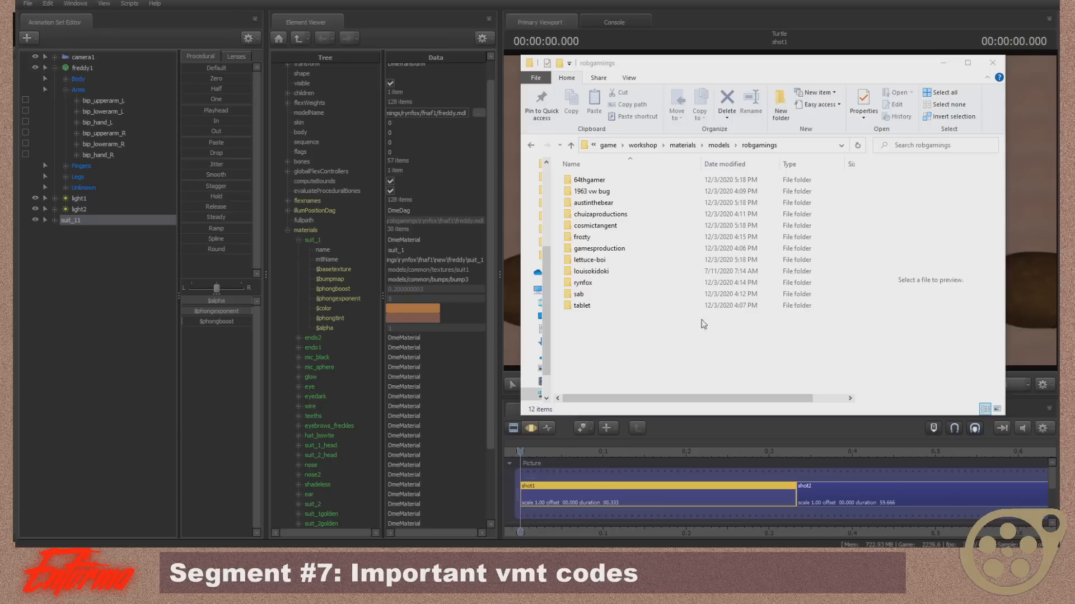
- In File Explorer, go from robgamings to the rynfox\fnaf1\new\freddy materials folder
mouse_move(707, 66)
left_mouse_down()
mouse_move(383, 93)
mouse_move(320, 85)
mouse_move(791, 52)
mouse_move(700, 213)
mouse_move(353, 184)
mouse_move(704, 24)
mouse_move(758, 66)
mouse_move(719, 64)
left_mouse_up()
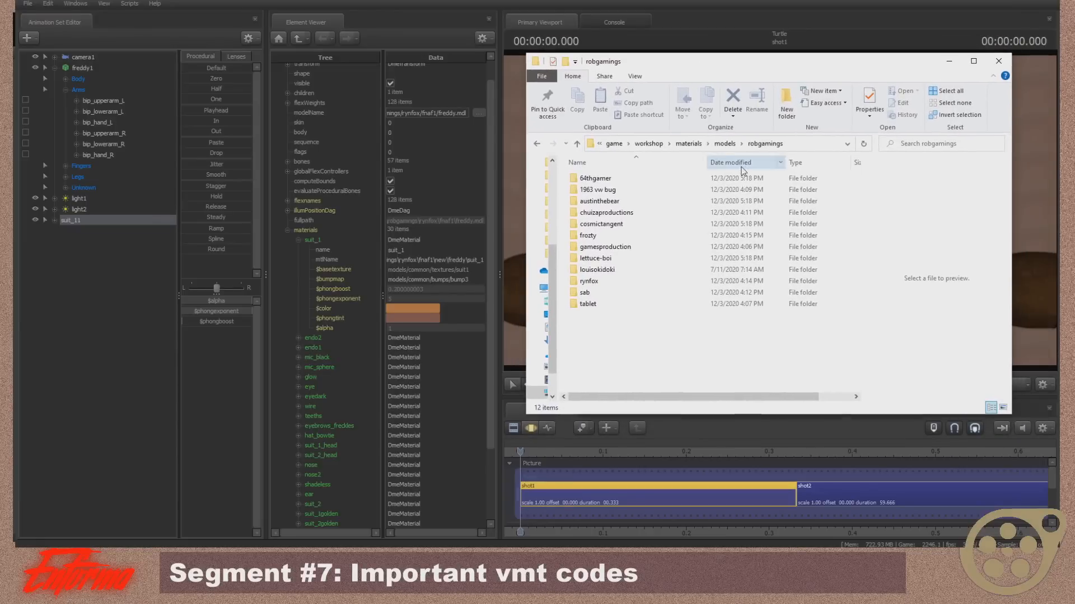
double_click(623, 282)
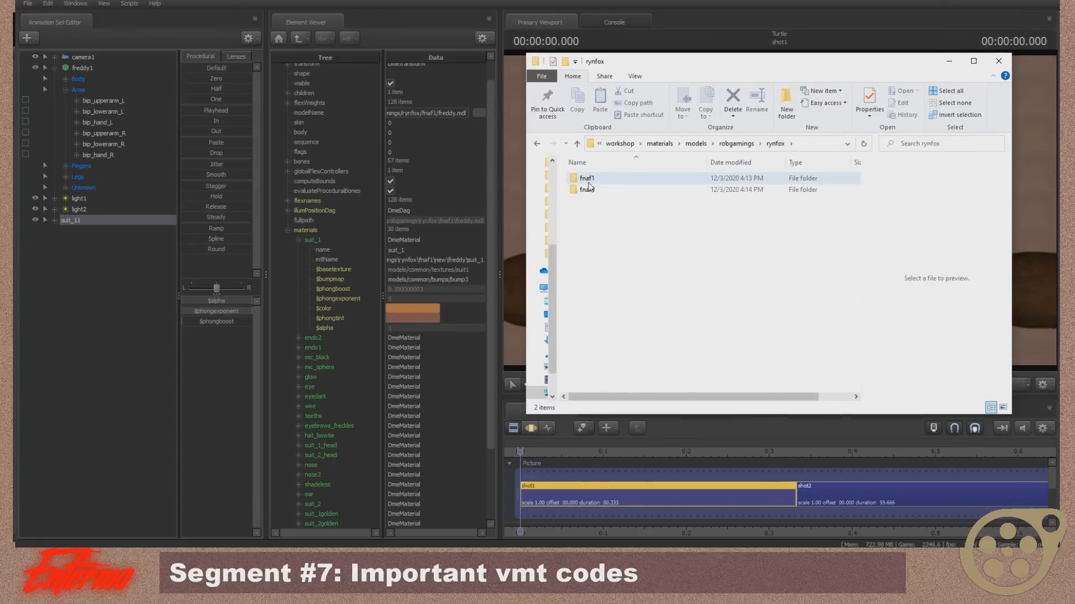
double_click(611, 179)
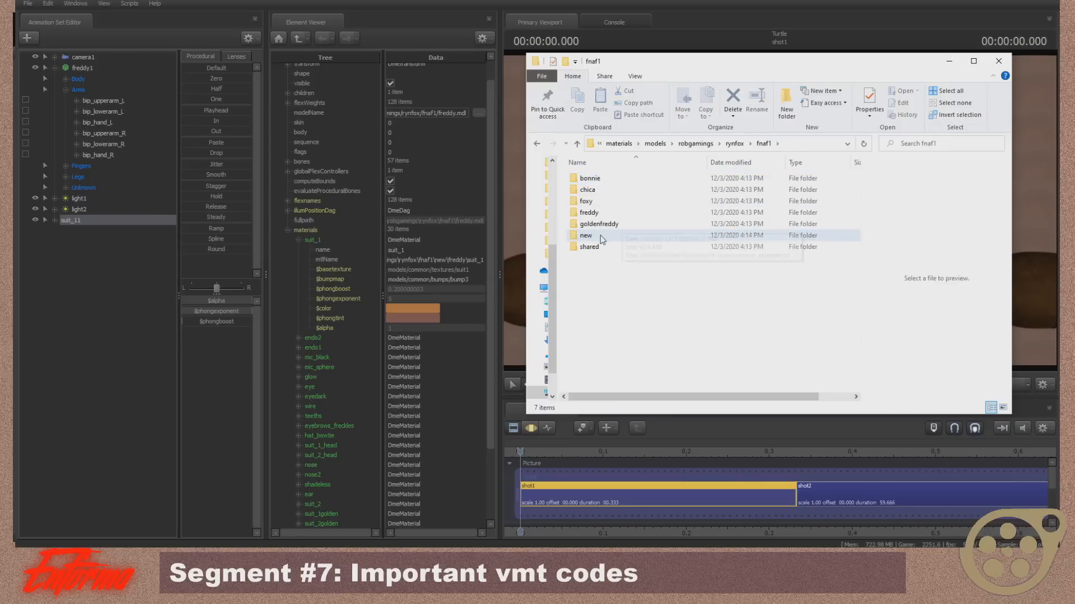
double_click(586, 236)
left_click(637, 213)
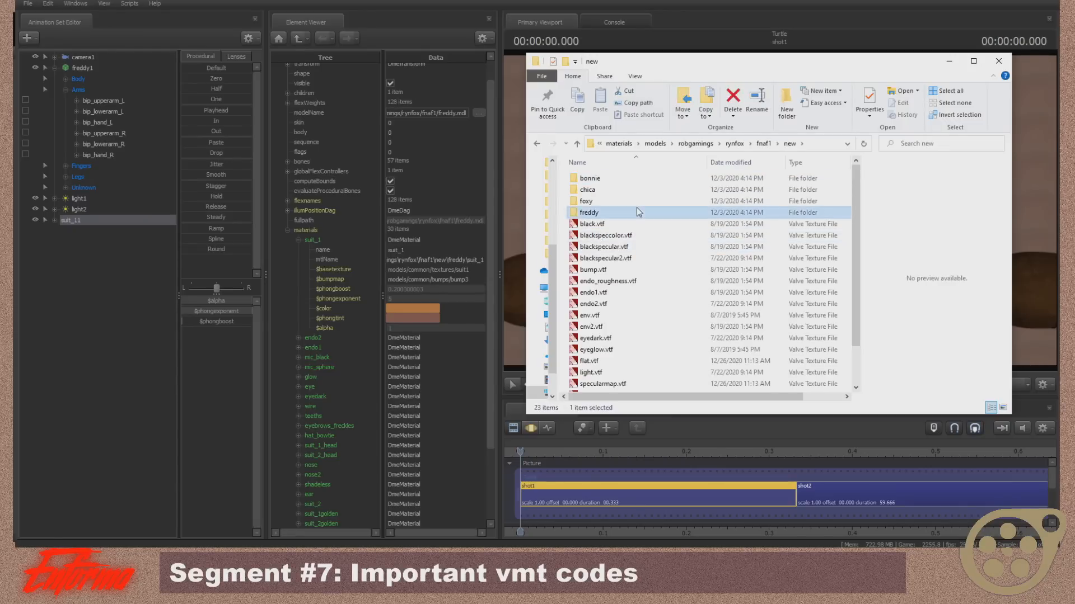
double_click(637, 213)
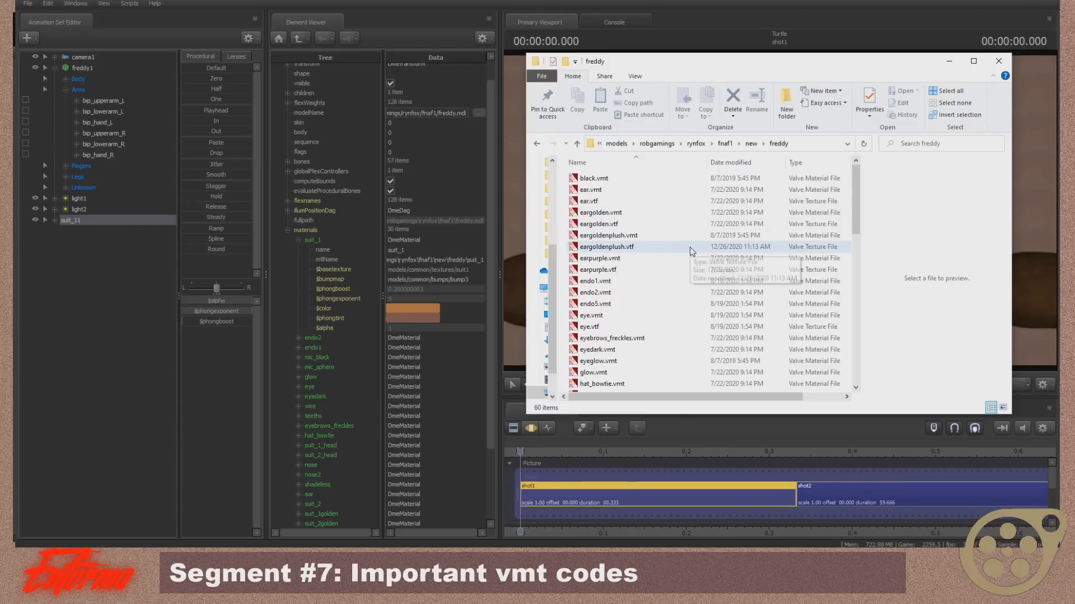
- Open suit_1.vmt in VTFEdit and add $rimlight "1", $rimlightexponent "8" and $rimlightboost "2" after the existing parameters
scroll(692, 249, "down", 8)
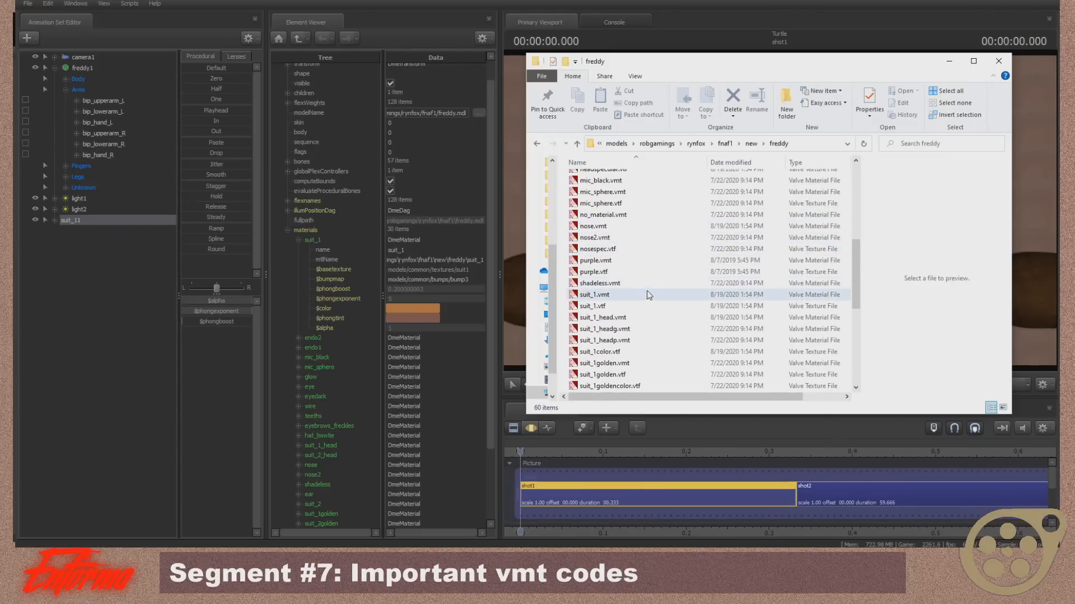
left_click(649, 298)
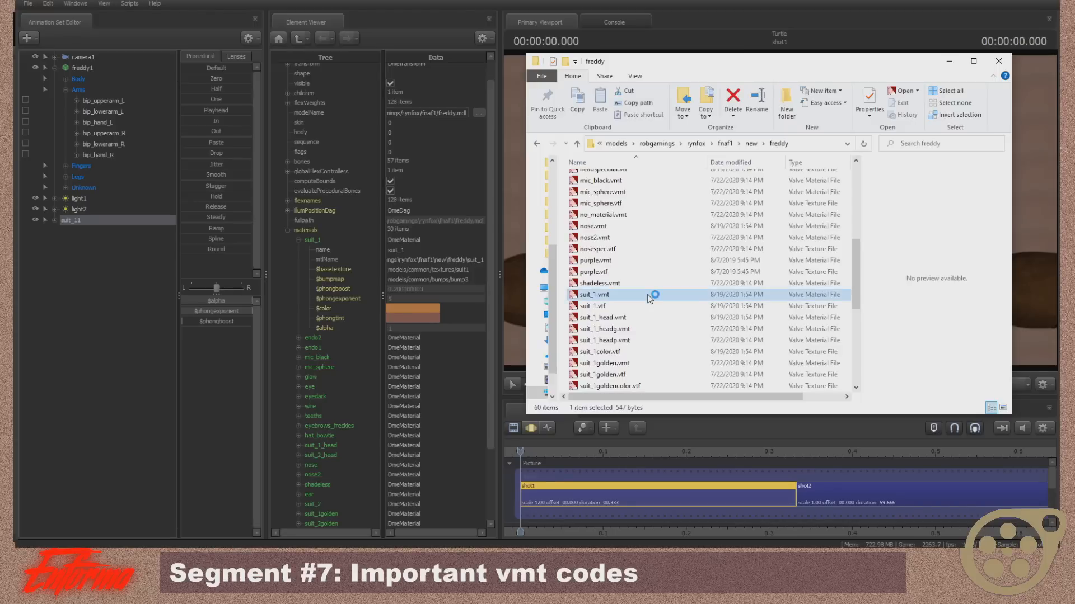
double_click(653, 294)
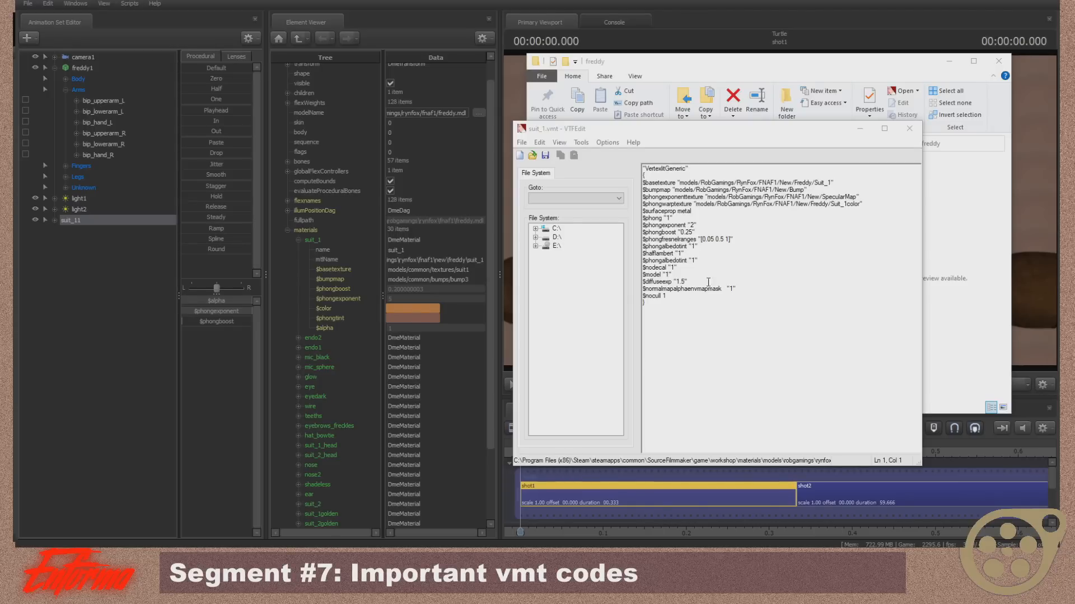
left_click(751, 289)
left_click(751, 288)
type("\"$rimlight\"\t\t\t\t\"1\" \"$rimlightexponent\"\t\t\"8\" \"$rimlightboost\"\t\t\"2\"")
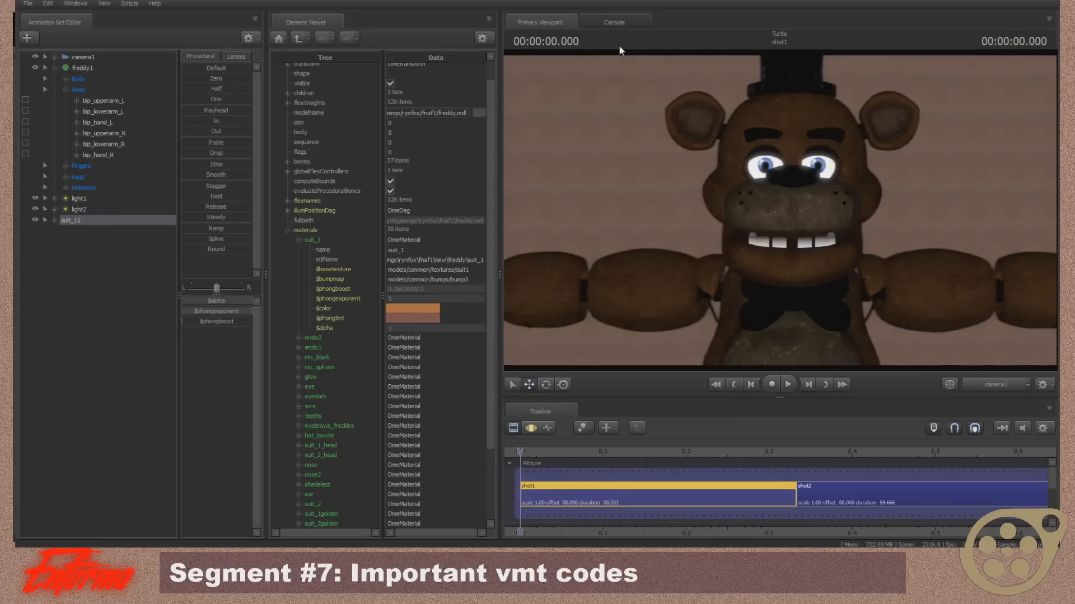
- Back in Source Filmmaker, run the mat_reloadallmaterials console command and check Freddy in the primary viewport
left_click(621, 47)
left_click(613, 26)
type("mat")
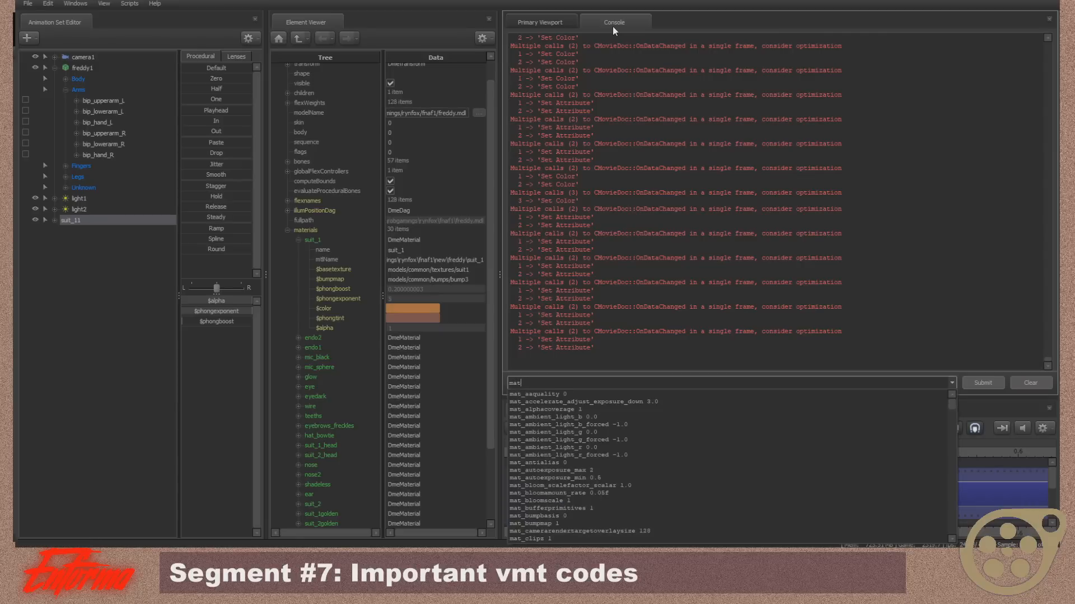
type("_relo")
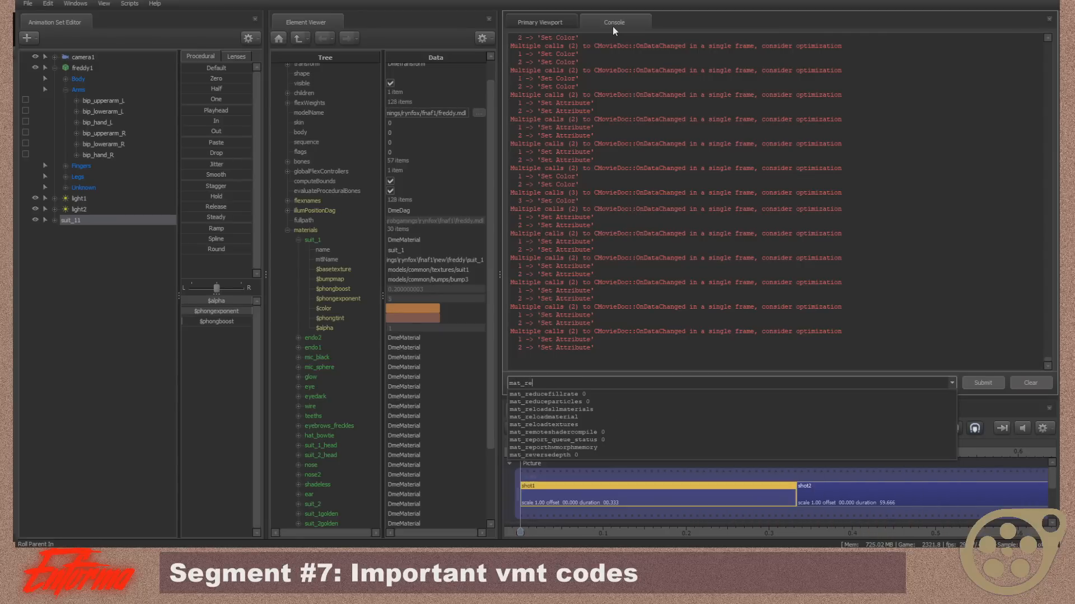
key("Tab")
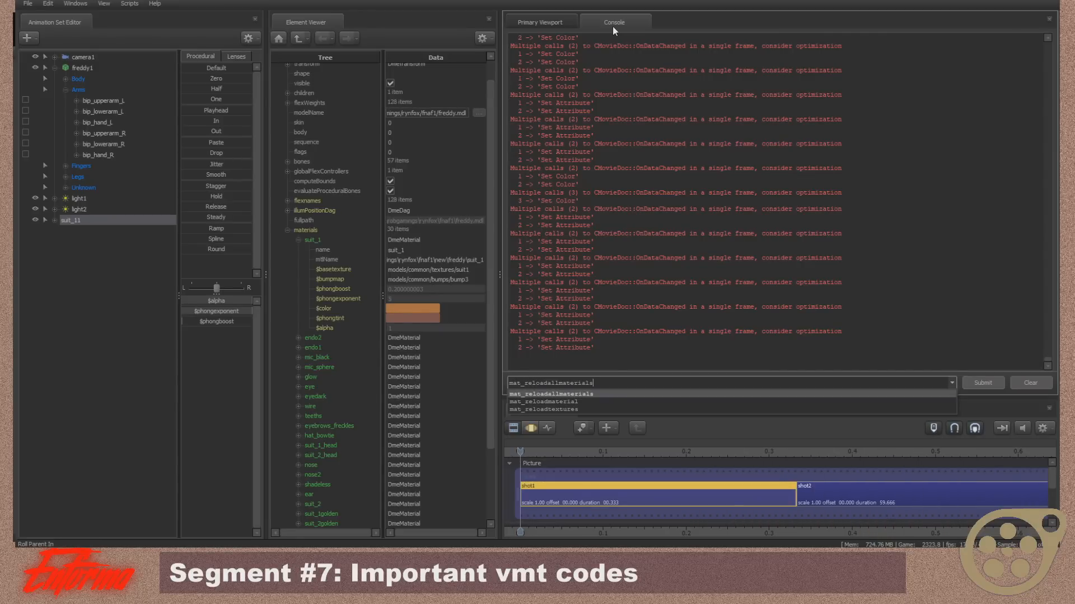
key("Return")
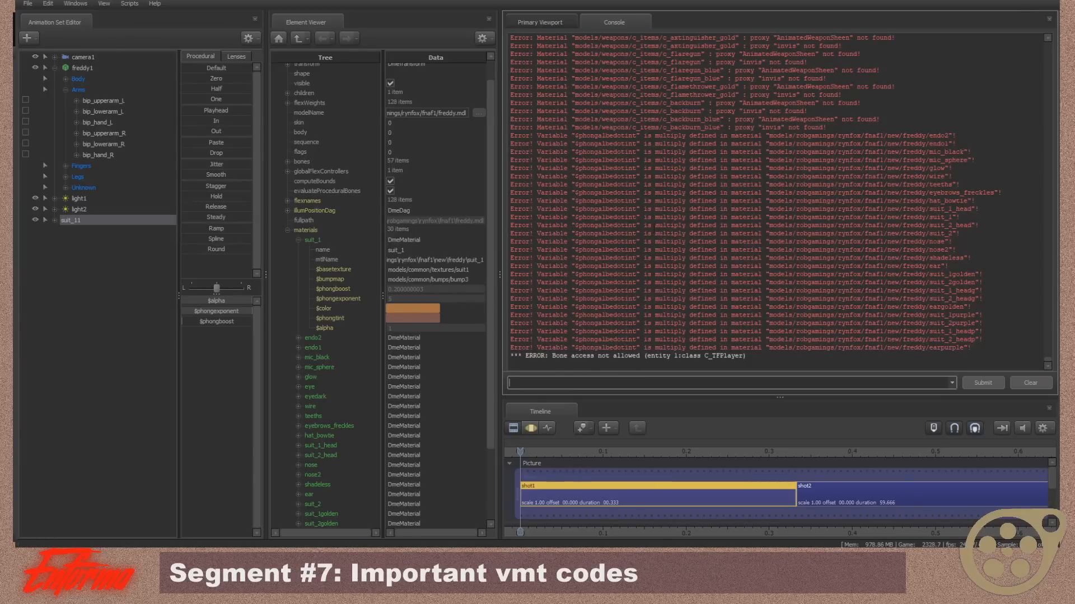
left_click(556, 22)
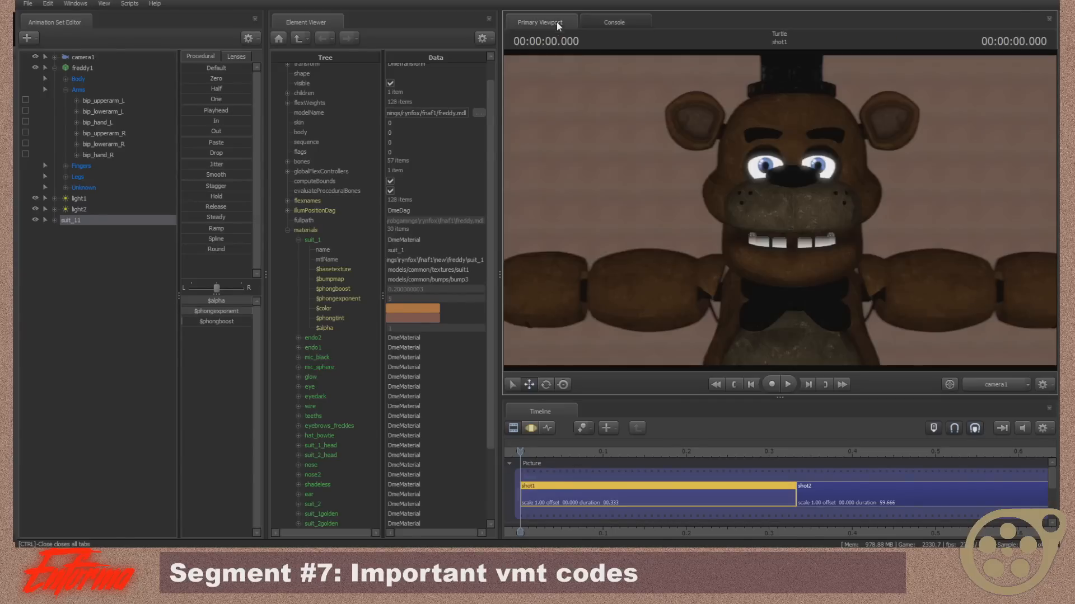
right_click(811, 220)
left_click(825, 250)
right_click(782, 212)
left_click(808, 240)
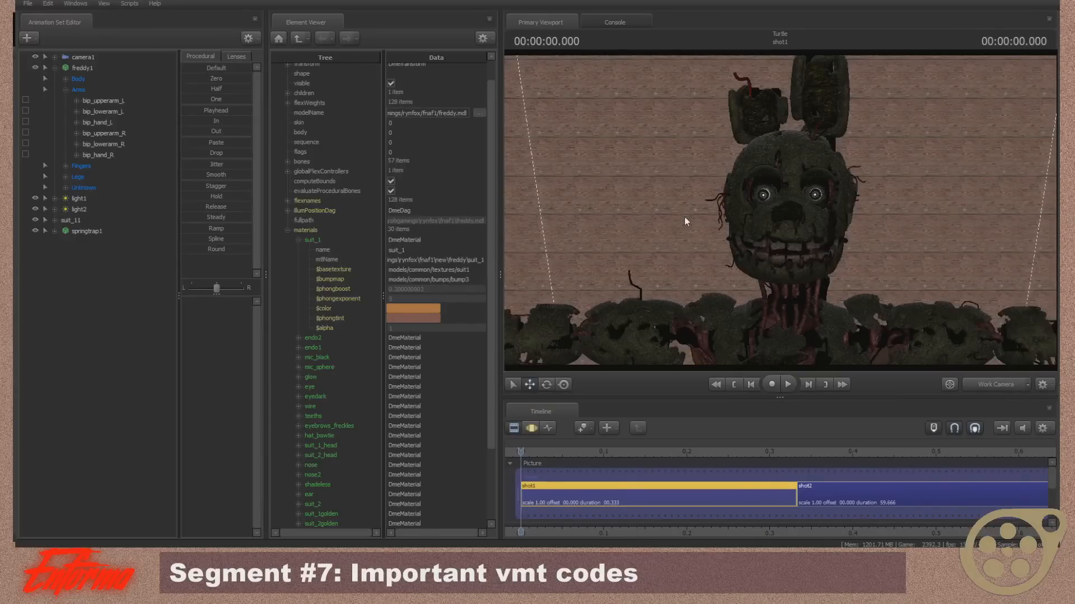
- Examine the Springtrap model's head, neck and arms from several distances and angles through the Work Camera
key("w")
left_click_drag(844, 230, 789, 216)
key("s")
key("s")
key("w")
key("w")
key("s")
key("w")
key("s")
key("w")
key("w")
key("s")
key("s")
key("w")
key("s")
key("w")
key("w")
key("s")
key("s")
key("w")
key("w")
key("s")
key("s")
key("w")
key("s")
right_click(781, 209)
left_click(806, 236)
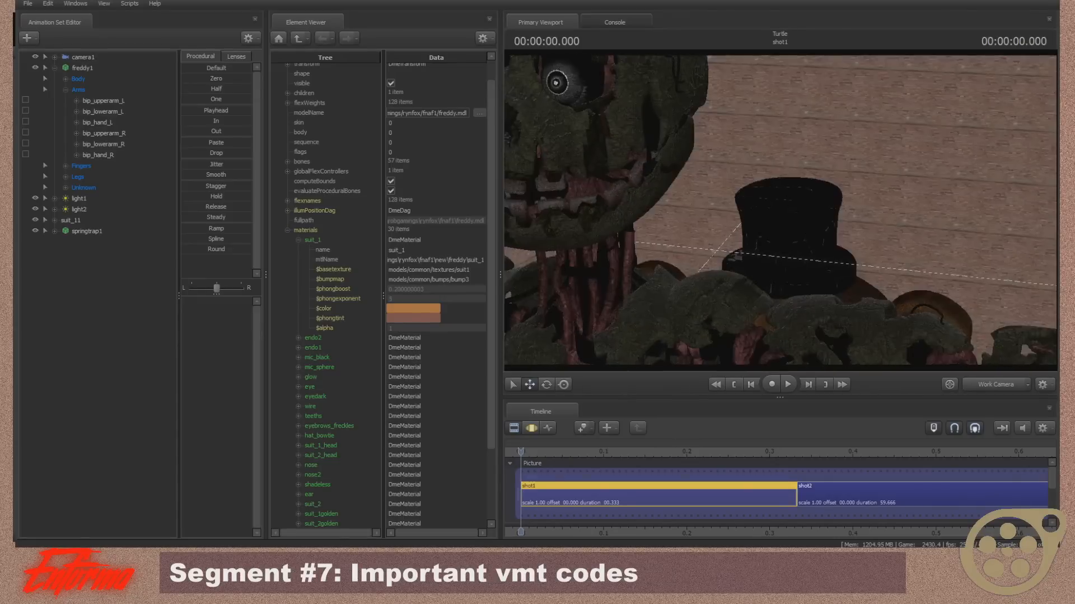
left_click_drag(806, 237, 784, 274)
key("s")
key("w")
key("s")
key("w")
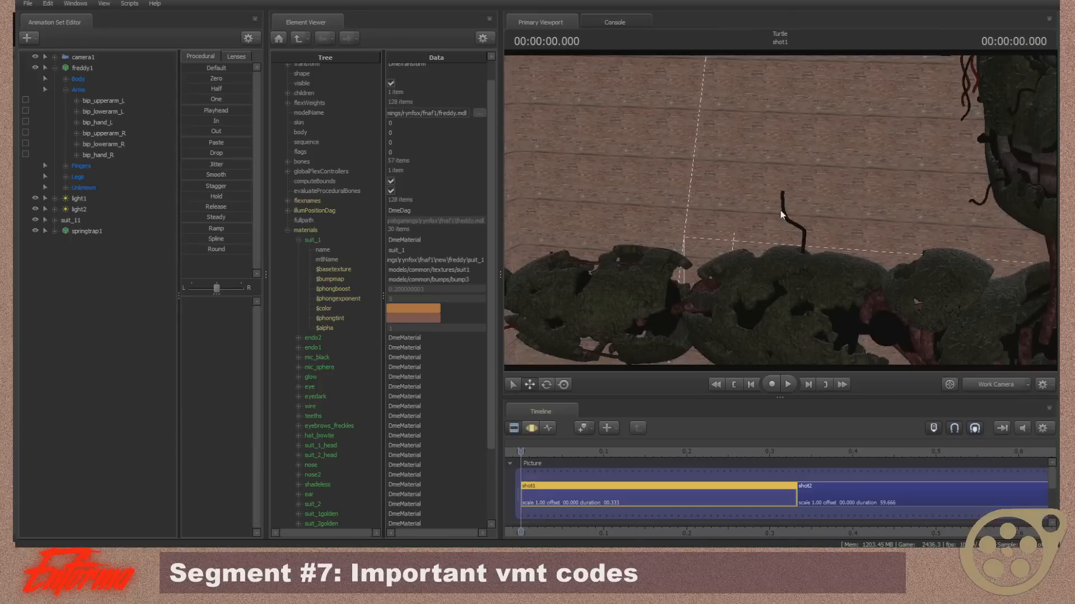
left_click_drag(781, 214, 781, 214)
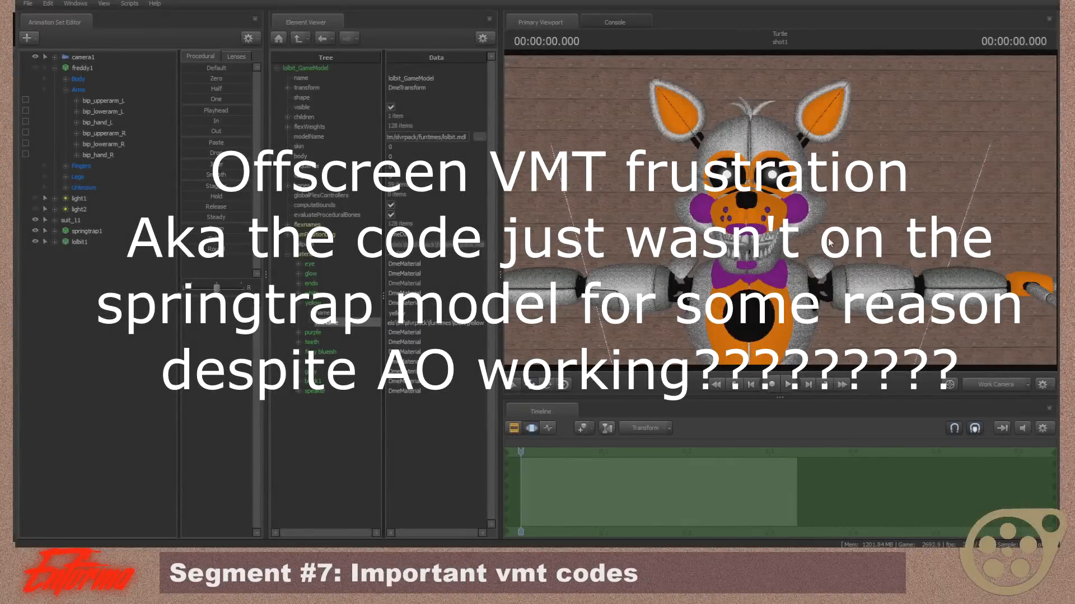
- In VTFEdit, set $ambientocclusion to "1" in Lolbit's yellow.vmt
left_click_drag(831, 240, 844, 209)
key("s")
key("w")
key("s")
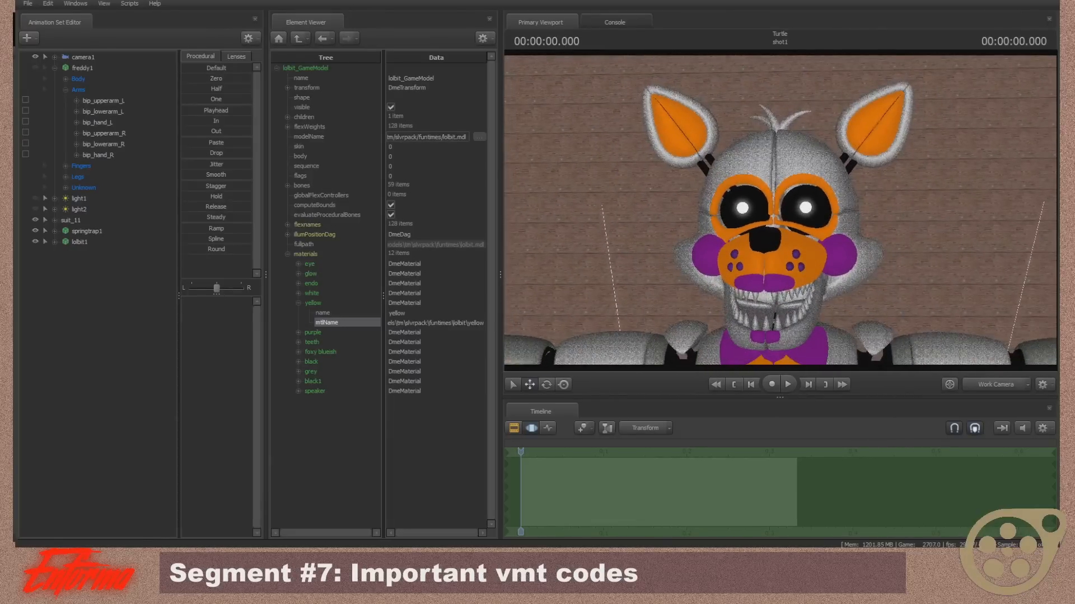
left_click(235, 558)
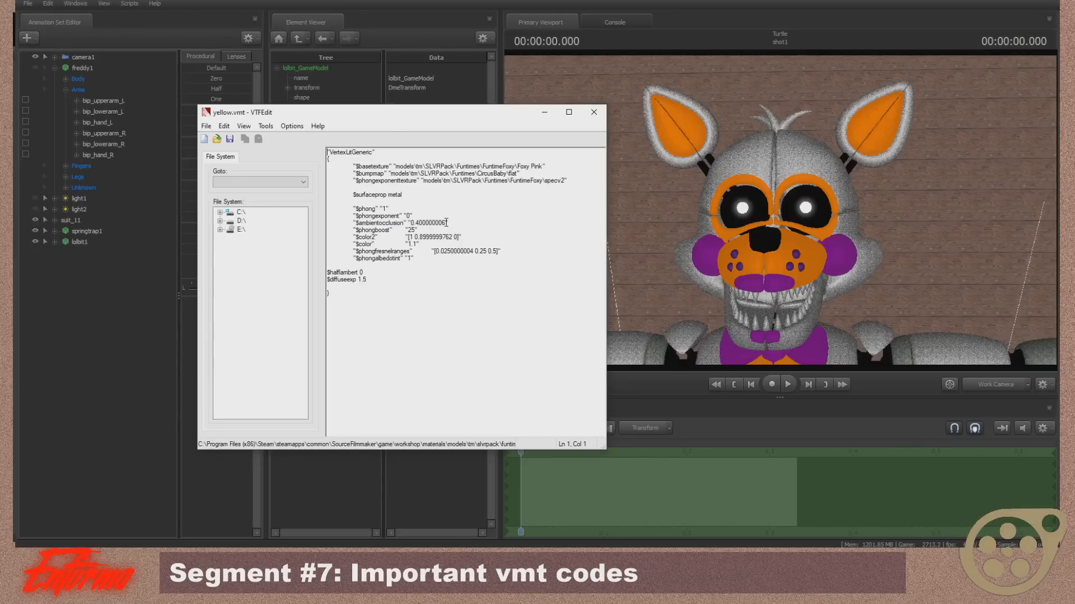
left_click_drag(446, 223, 409, 223)
type("\"1")
- Reload all materials with mat_reloadallmaterials in the Source Filmmaker console and return to the primary viewport
left_click_drag(729, 222, 729, 246)
key("w")
left_click(616, 20)
type("mat_reloadallmaterials")
key("Return")
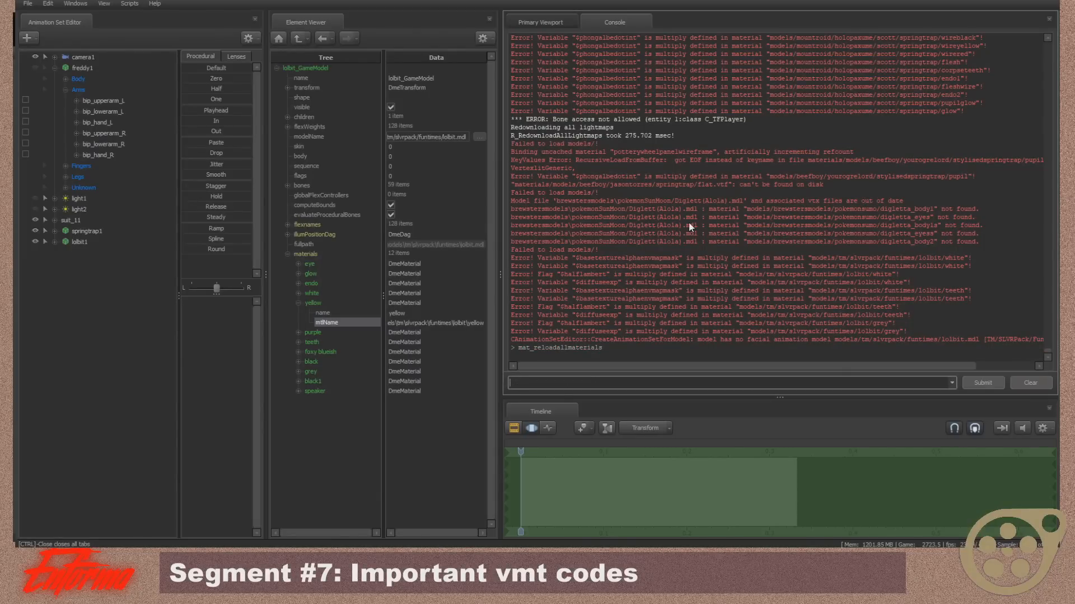
left_click(543, 22)
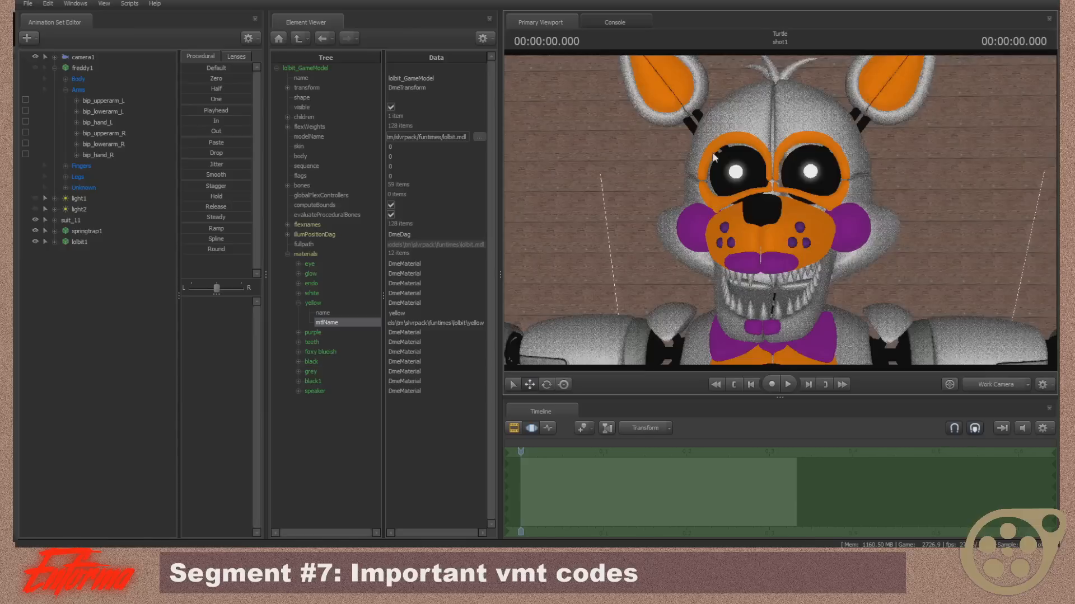
- Examine the ambient occlusion on Lolbit's orange face, ear and torso parts from near and far
mouse_move(780, 210)
left_mouse_down()
mouse_move(780, 269)
mouse_move(777, 207)
mouse_move(789, 210)
mouse_move(814, 153)
mouse_move(764, 213)
mouse_move(770, 240)
mouse_move(739, 230)
mouse_move(729, 240)
mouse_move(786, 217)
left_mouse_up()
key("s")
key("w")
key("w")
key("s")
key("w")
key("s")
key("w")
key("s")
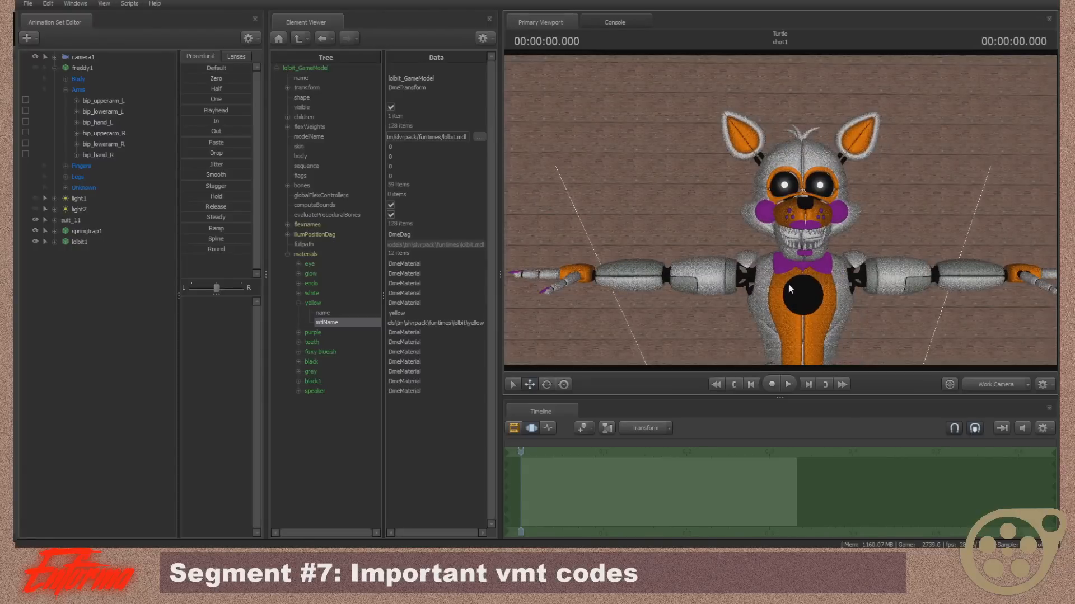
mouse_move(832, 213)
left_mouse_down()
mouse_move(847, 224)
mouse_move(847, 210)
mouse_move(843, 219)
left_mouse_up()
key("w")
key("z")
key("z")
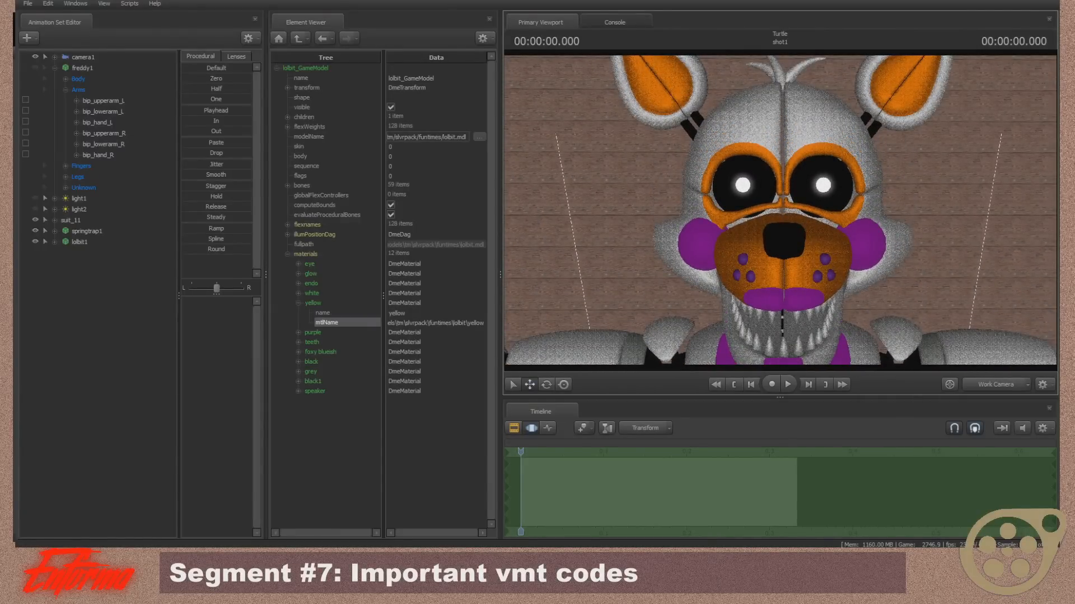
key("s")
left_click_drag(758, 218, 779, 212)
- Delete the springtrap1 and lolbit1 animation sets
left_click_drag(89, 242, 94, 233)
right_click(93, 234)
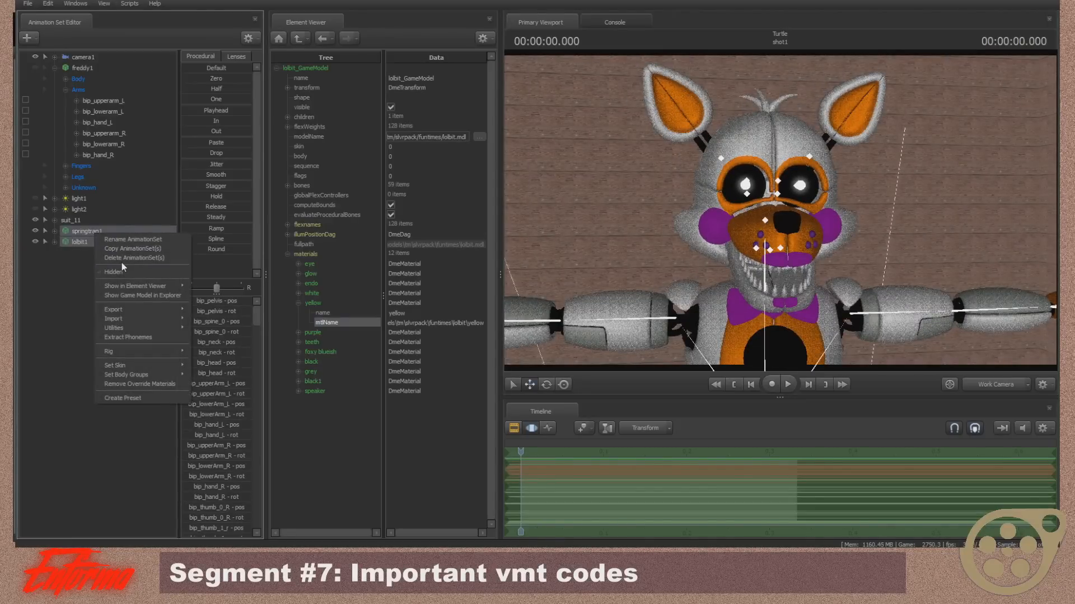
left_click(117, 257)
- Turn on scene lighting in the viewport and switch the view to camera1
left_click(995, 385)
left_click(977, 375)
right_click(816, 158)
left_click(833, 187)
left_click(1003, 383)
left_click(1003, 381)
- Show freddy1's game model in the Element Viewer
right_click(99, 69)
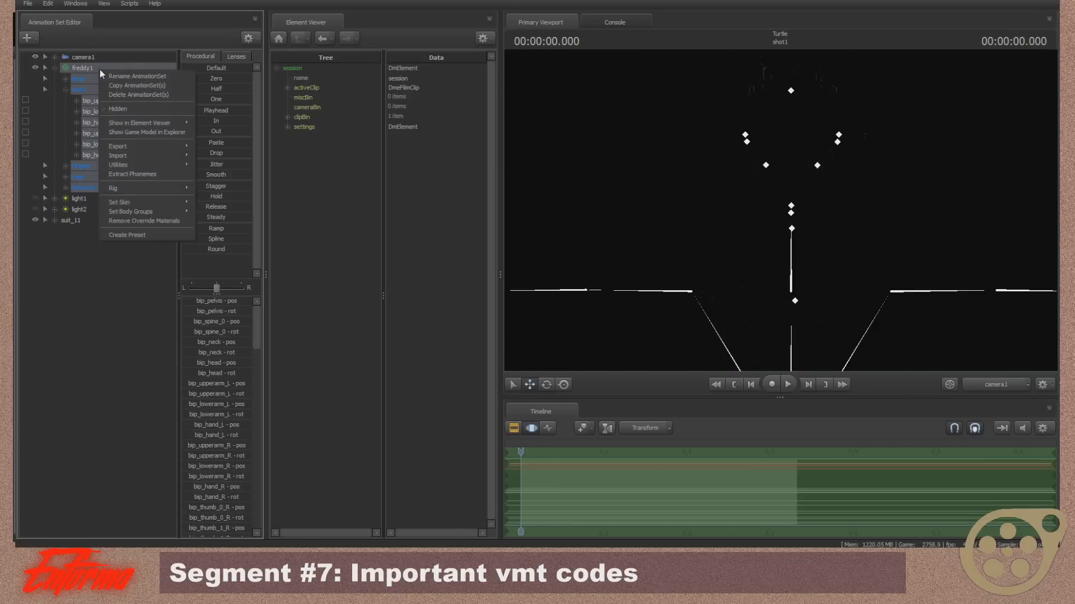
mouse_move(169, 123)
left_click(221, 134)
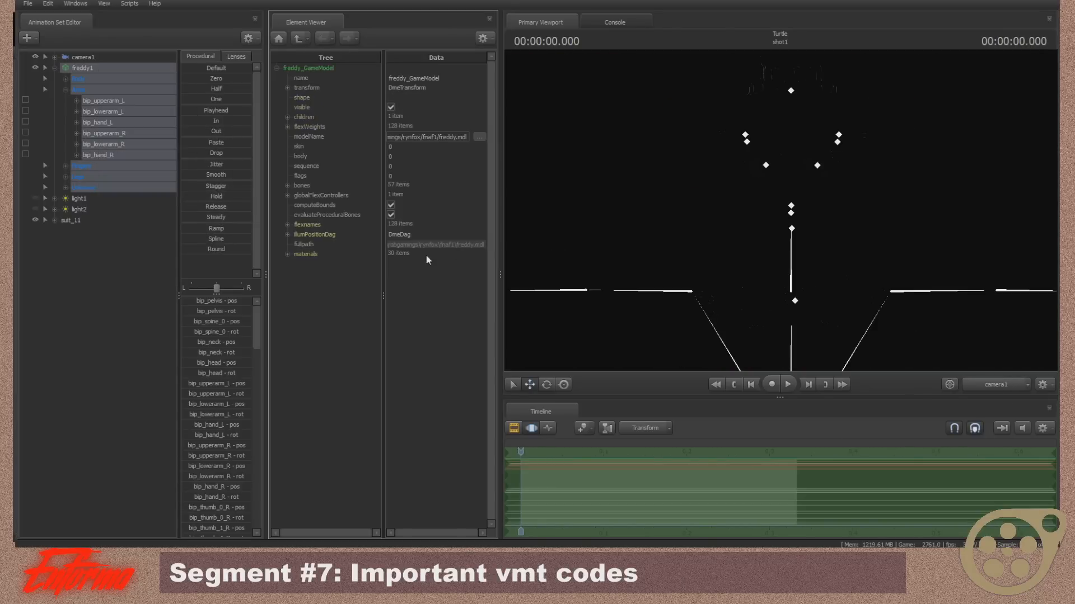
- List the materials of freddy1's game model in the Element Viewer and frame the model's hat with the work camera
left_click(288, 254)
left_click(987, 384)
left_click_drag(978, 347, 946, 319)
key("w")
left_click_drag(779, 210, 779, 207)
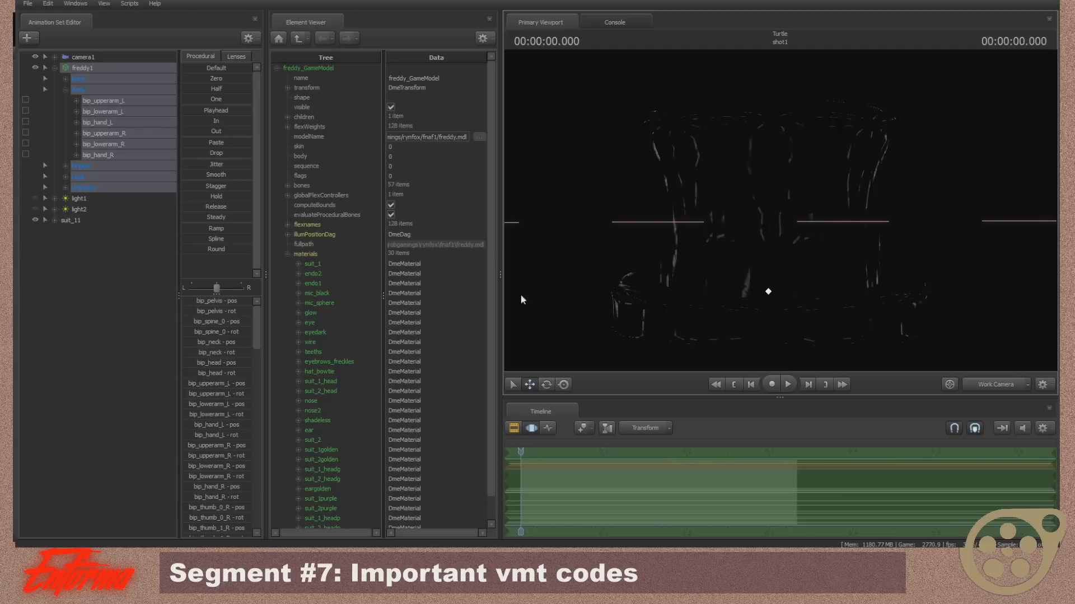
key("s")
left_click_drag(779, 210, 775, 216)
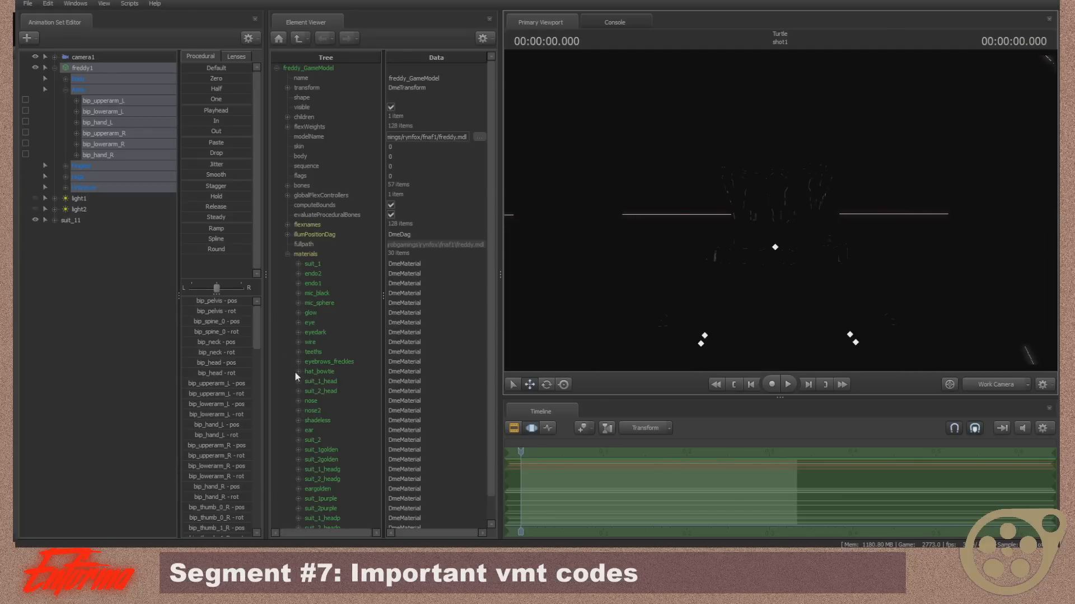
- Add a color attribute named $envmaptint to freddy1's hat_bowtie material
left_click(297, 371)
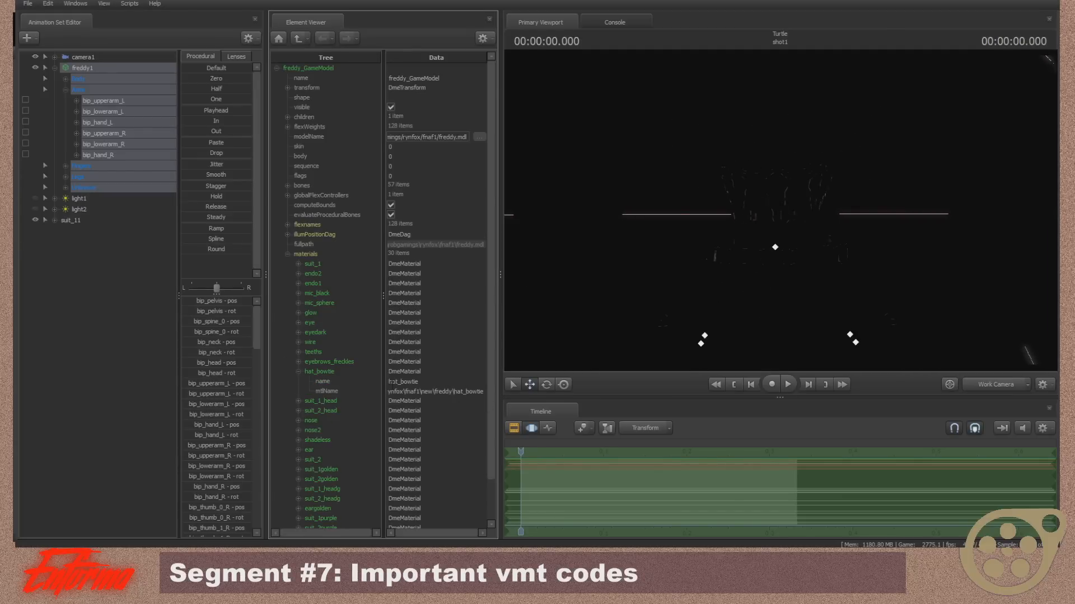
right_click(326, 373)
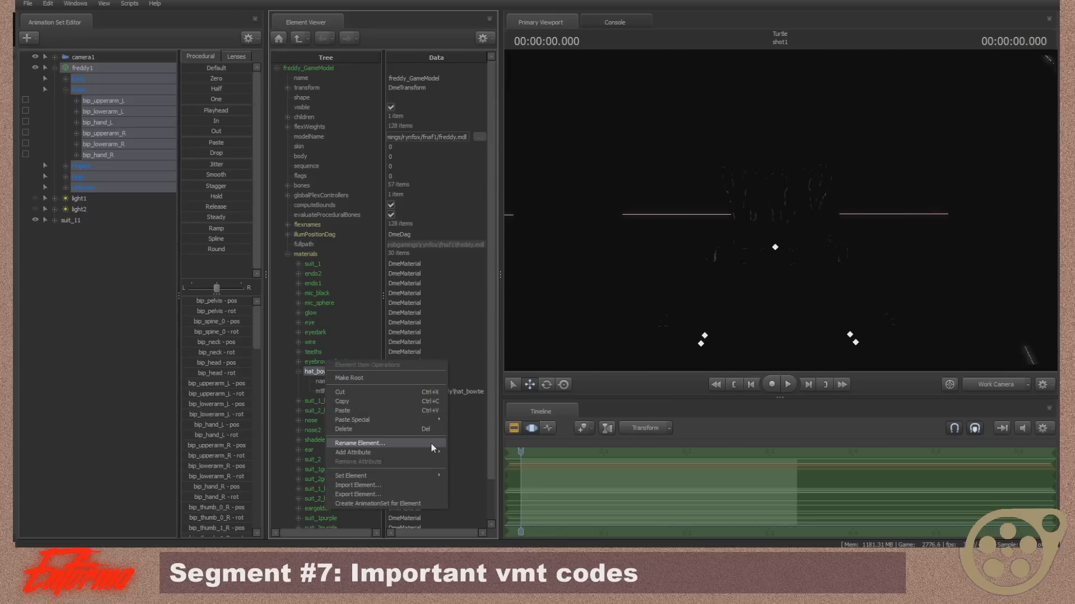
mouse_move(434, 452)
left_click(471, 380)
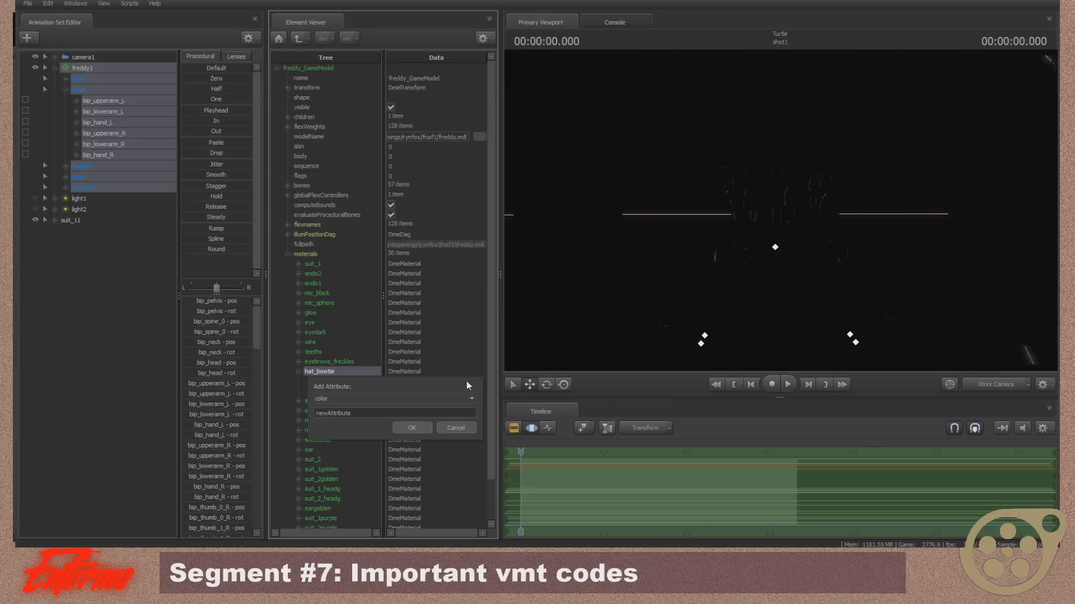
type("$envm")
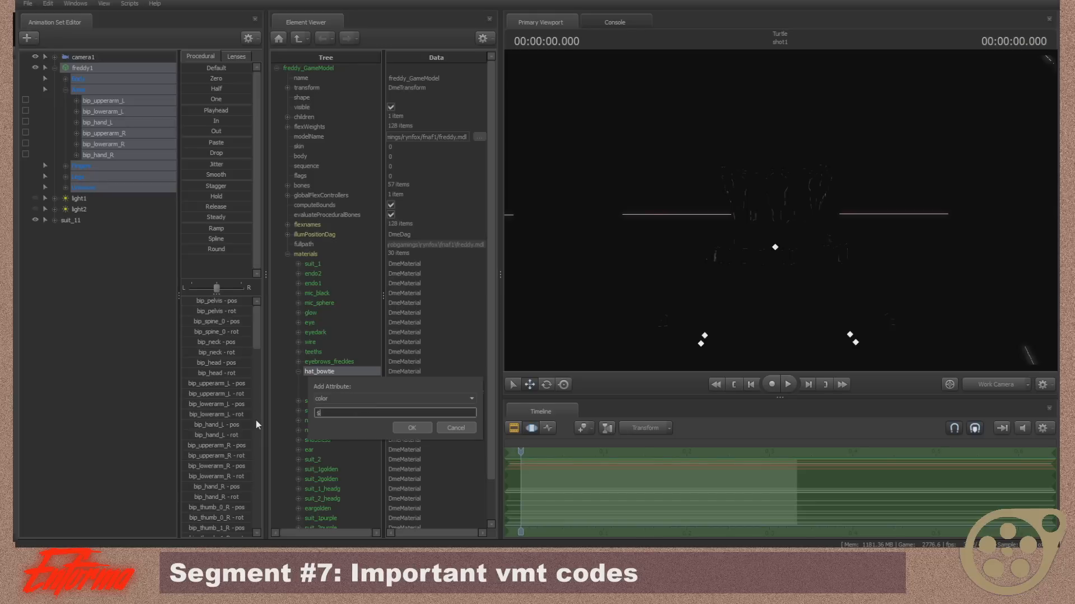
type("aptint")
key("Return")
left_click(243, 464)
left_click_drag(633, 246, 705, 212)
right_click(780, 213)
left_click(817, 247)
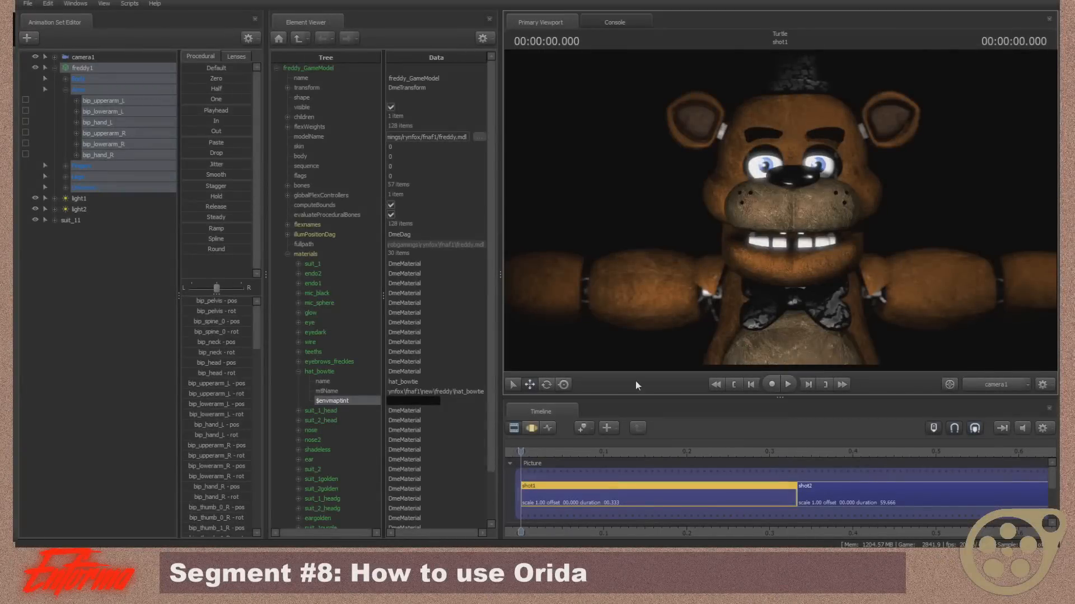
- Examine Freddy's textured face up close with the work camera and list the overrides of the suit_1 material
left_click(1008, 387)
left_click_drag(812, 235, 814, 339)
key("w")
key("s")
key("w")
key("s")
key("w")
left_click_drag(895, 336, 905, 315)
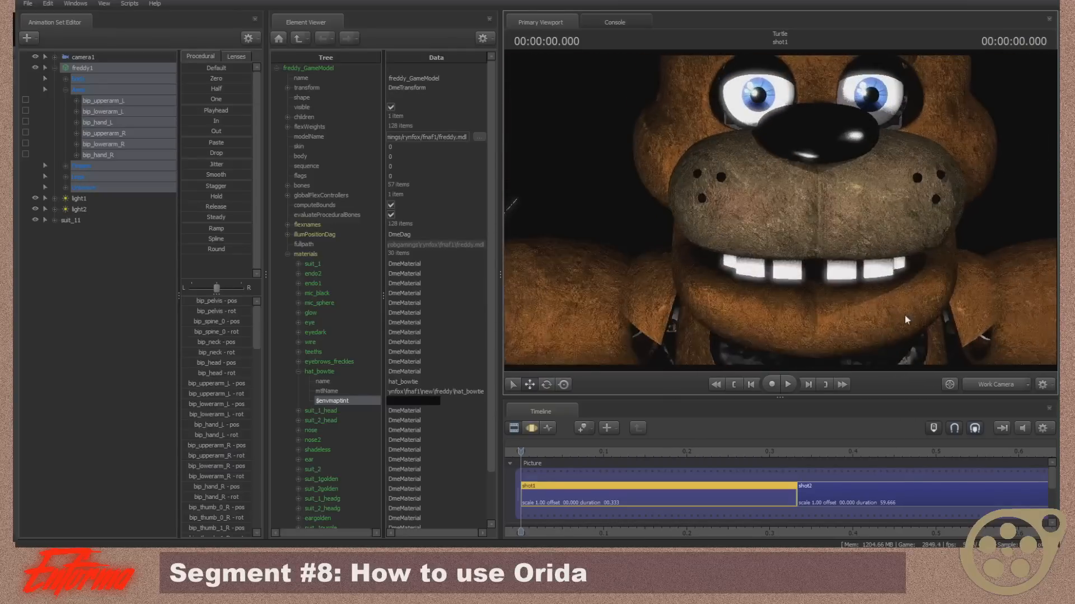
left_click(986, 384)
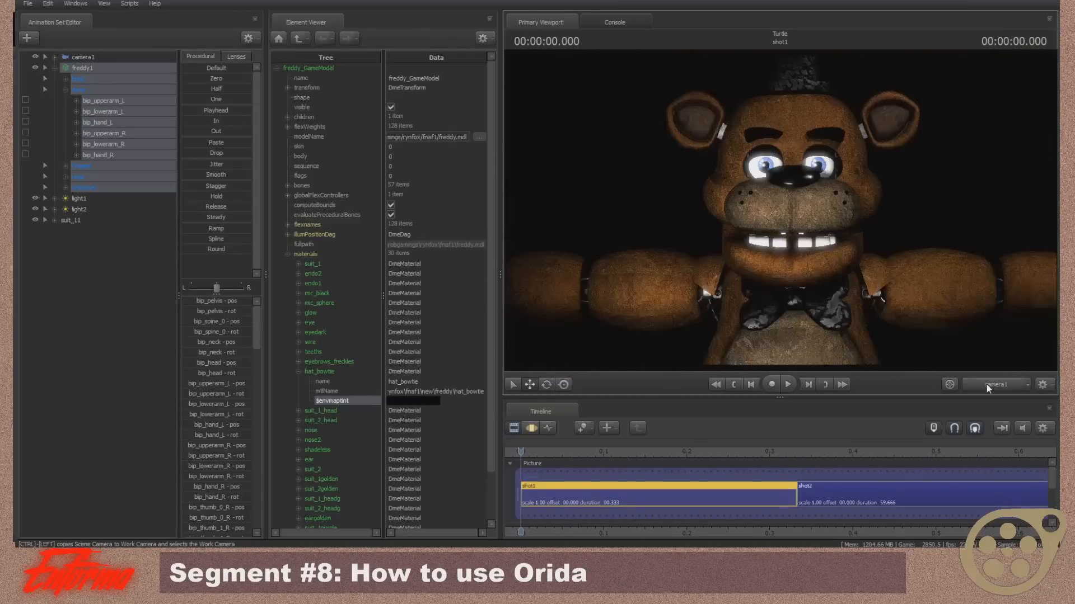
left_click(297, 263)
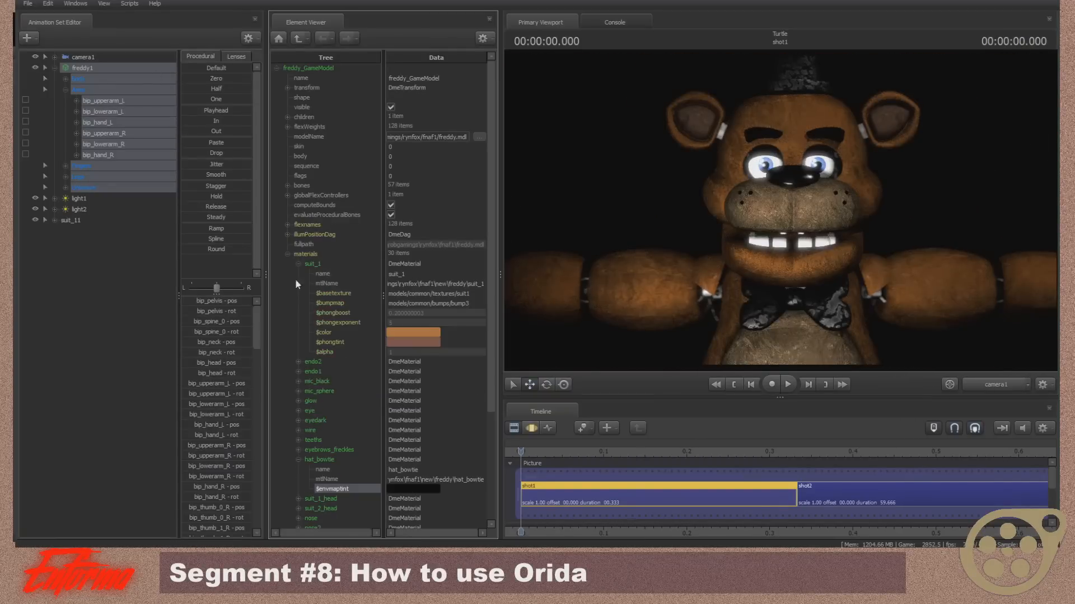
right_click(129, 69)
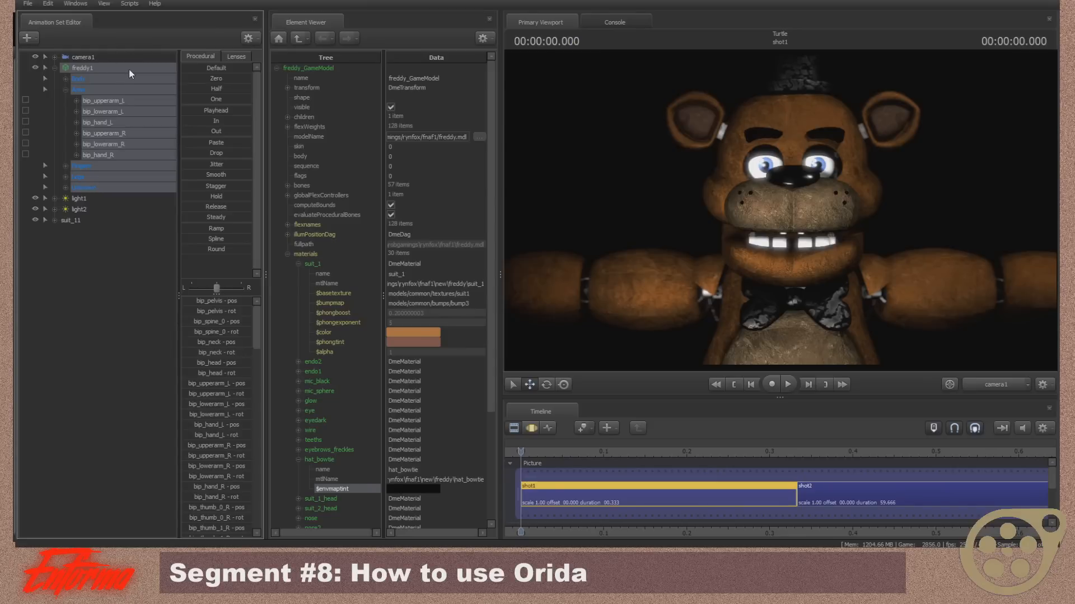
mouse_move(197, 188)
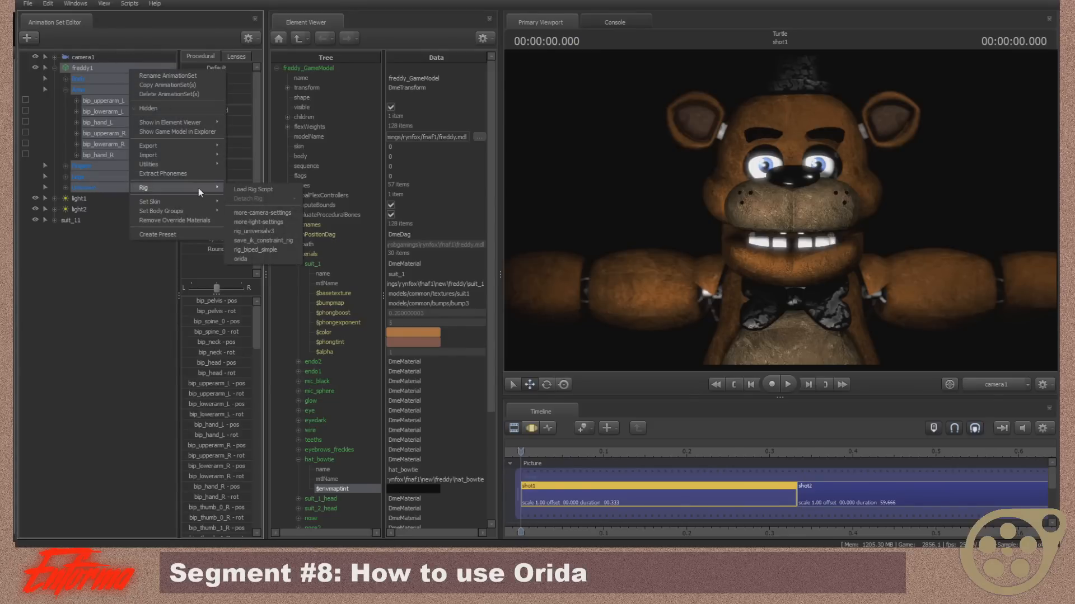
left_click(28, 109)
right_click(87, 61)
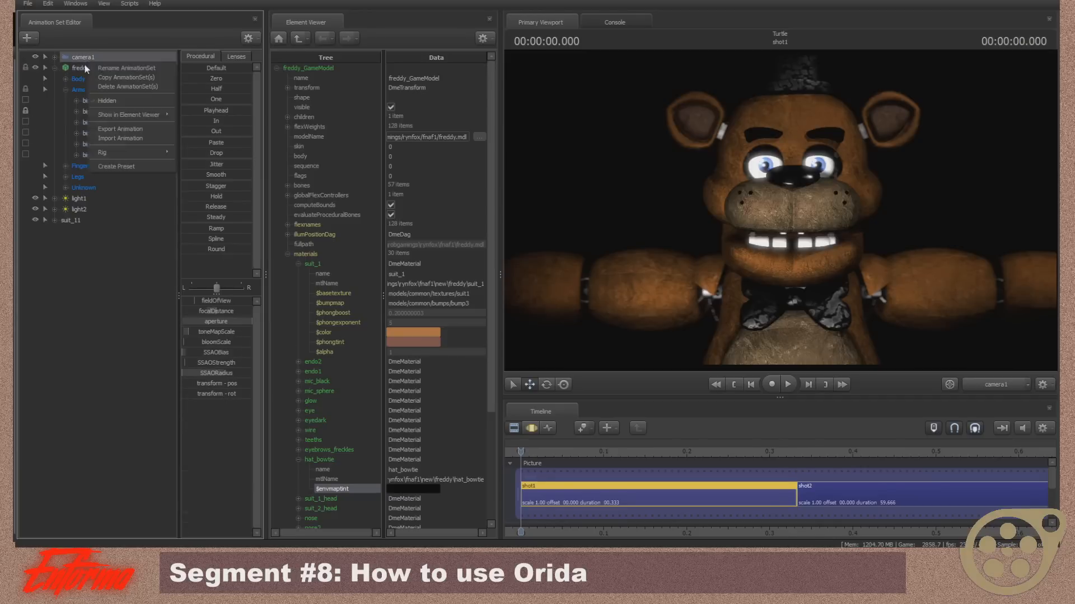
right_click(81, 68)
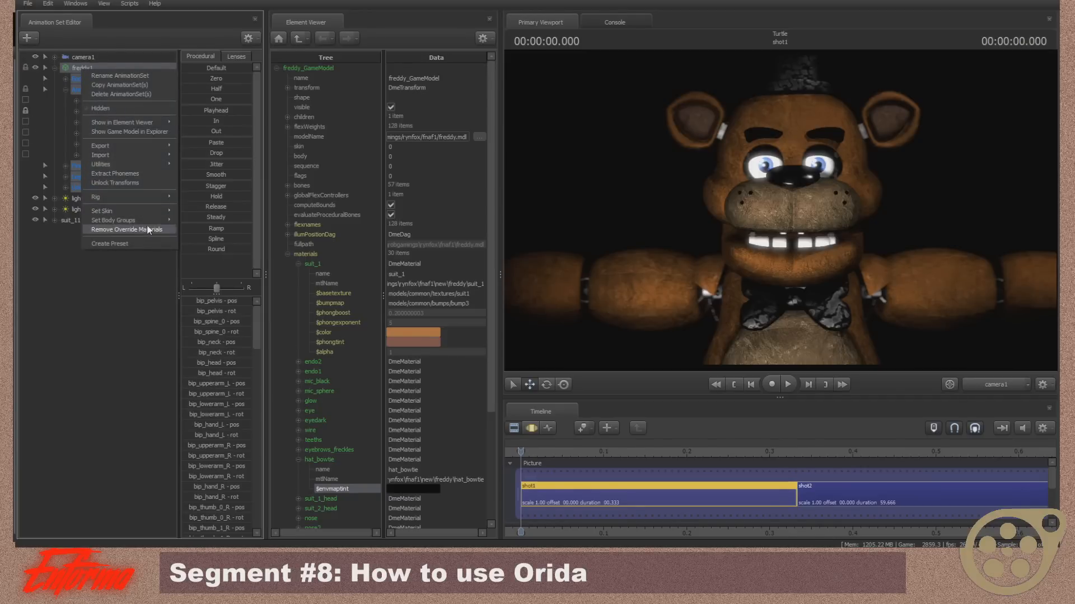
left_click(153, 184)
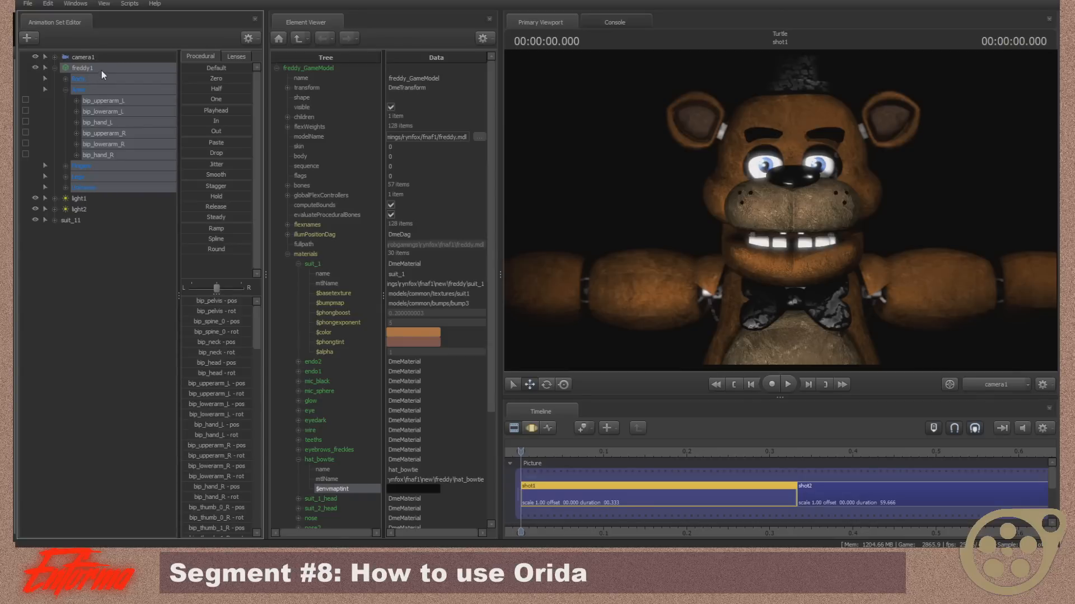
- Run the orida script on freddy1 and save its material overrides under the file name Tutorial
right_click(103, 67)
mouse_move(169, 183)
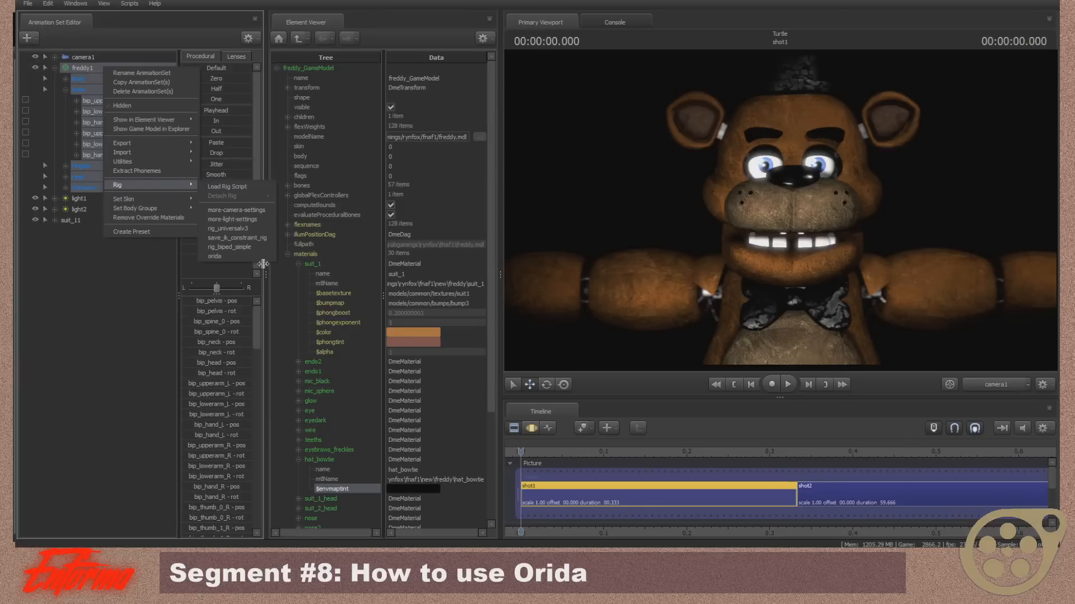
left_click(248, 256)
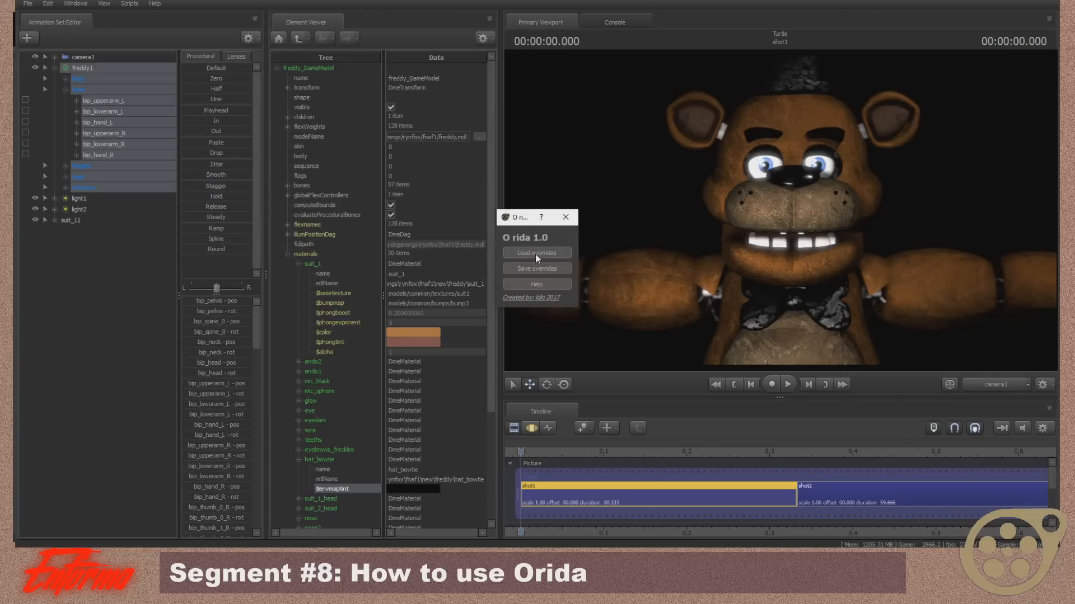
left_click(537, 269)
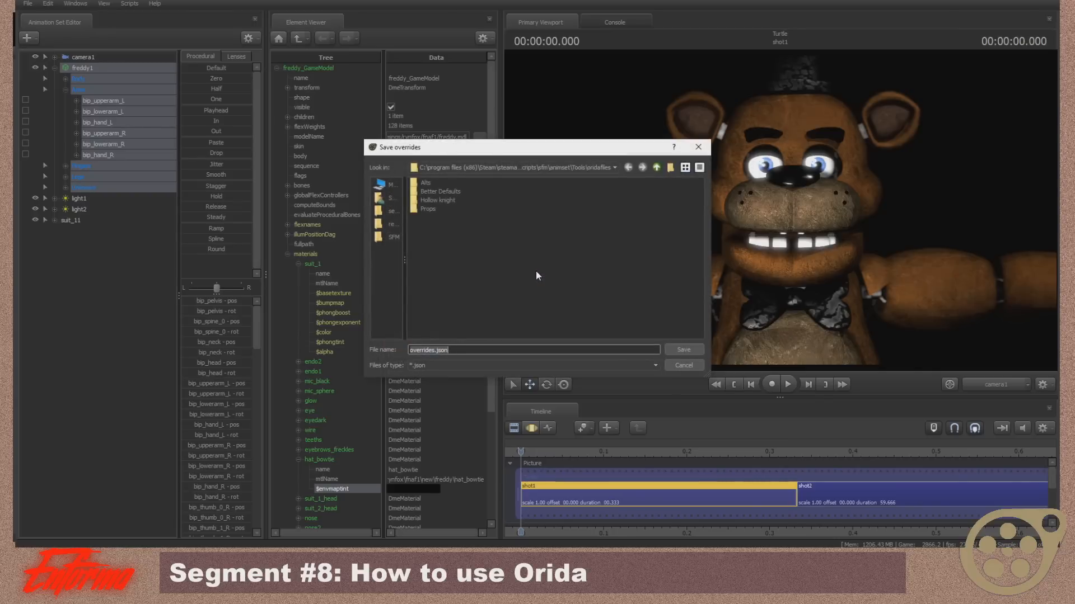
type("Tutorial")
left_click(682, 350)
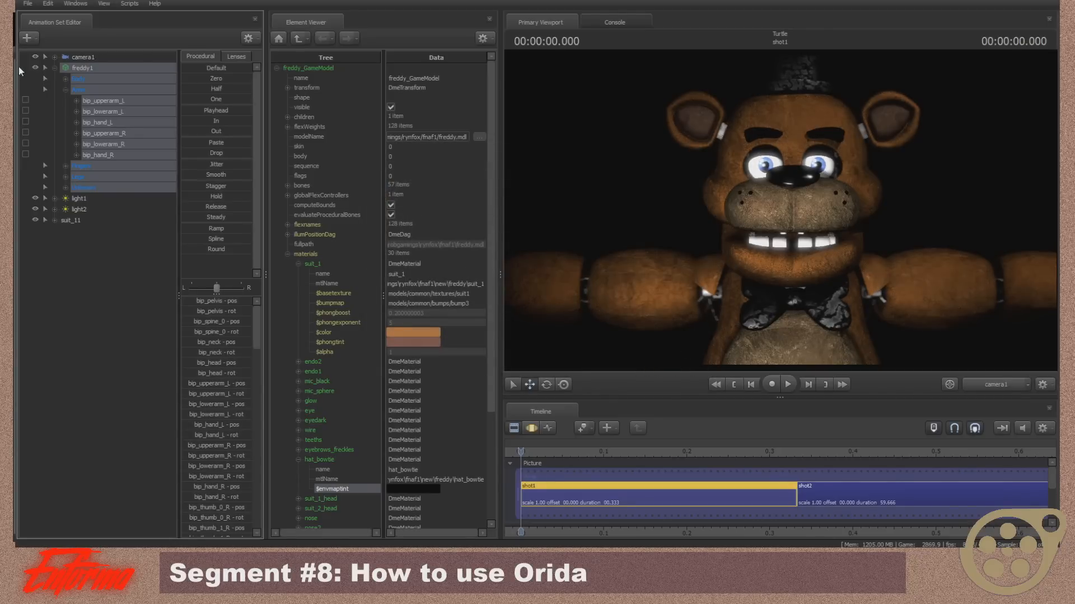
- Duplicate the freddy1 animation set in the same scene
right_click(92, 66)
left_click(139, 200)
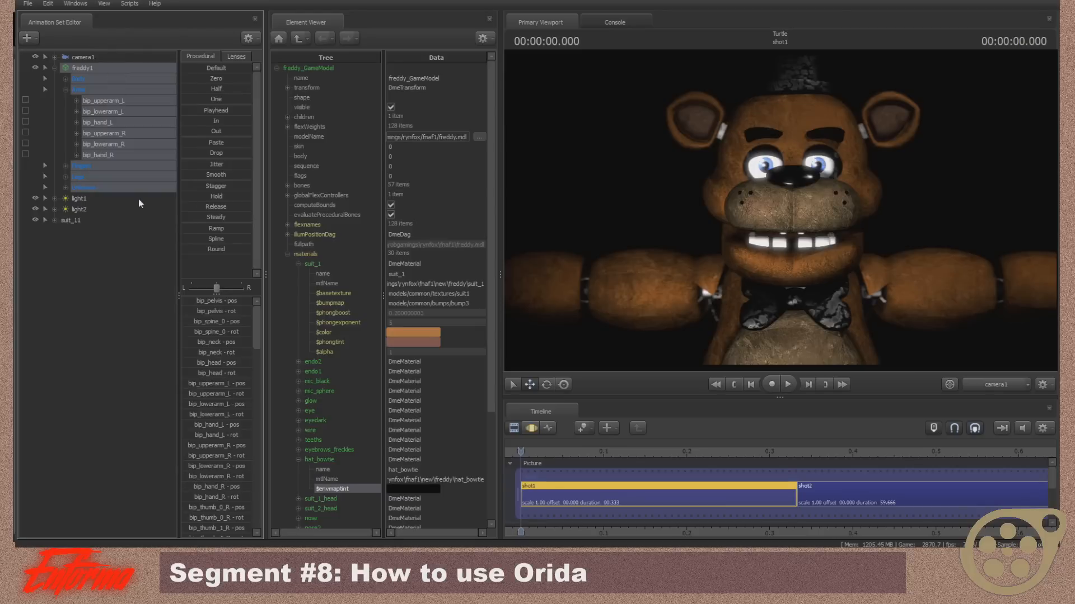
right_click(118, 309)
left_click(176, 366)
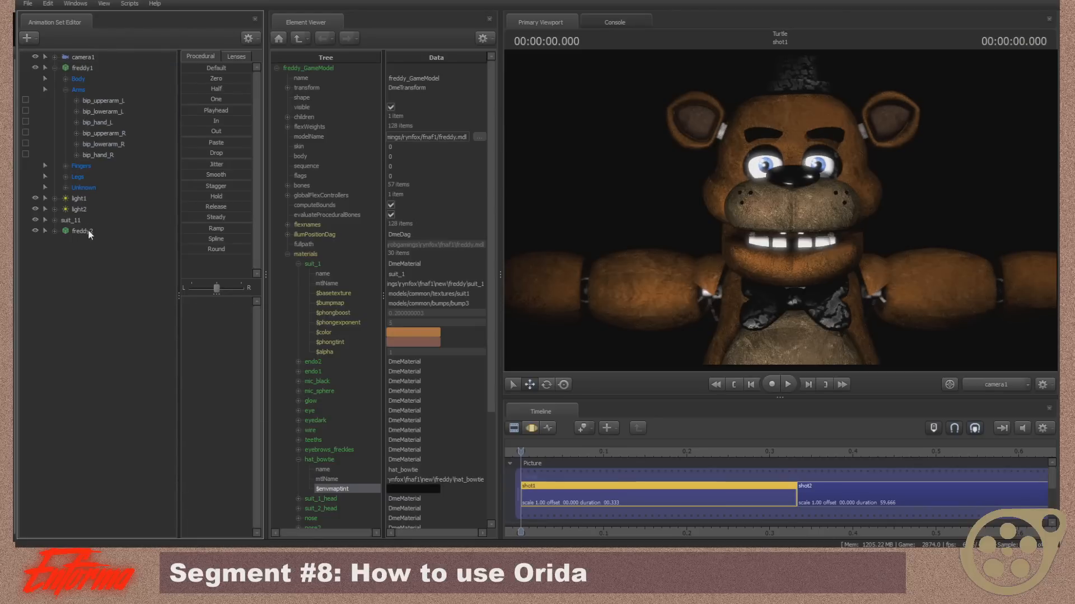
- Remove the override materials from freddy2 and refresh the viewport
right_click(88, 231)
left_click(155, 378)
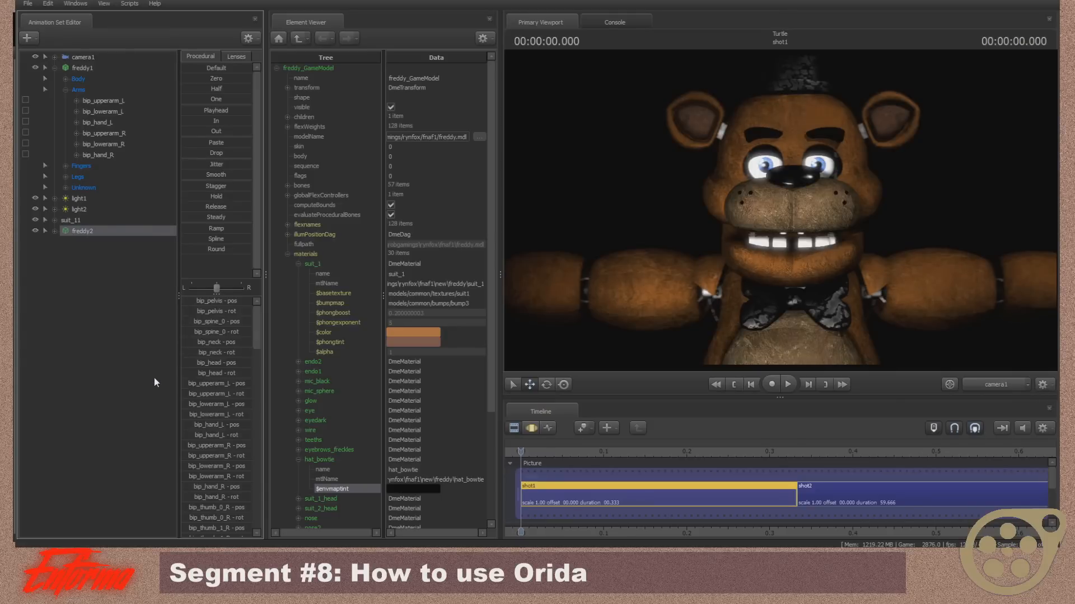
left_click(515, 430)
left_click(531, 429)
left_click(516, 429)
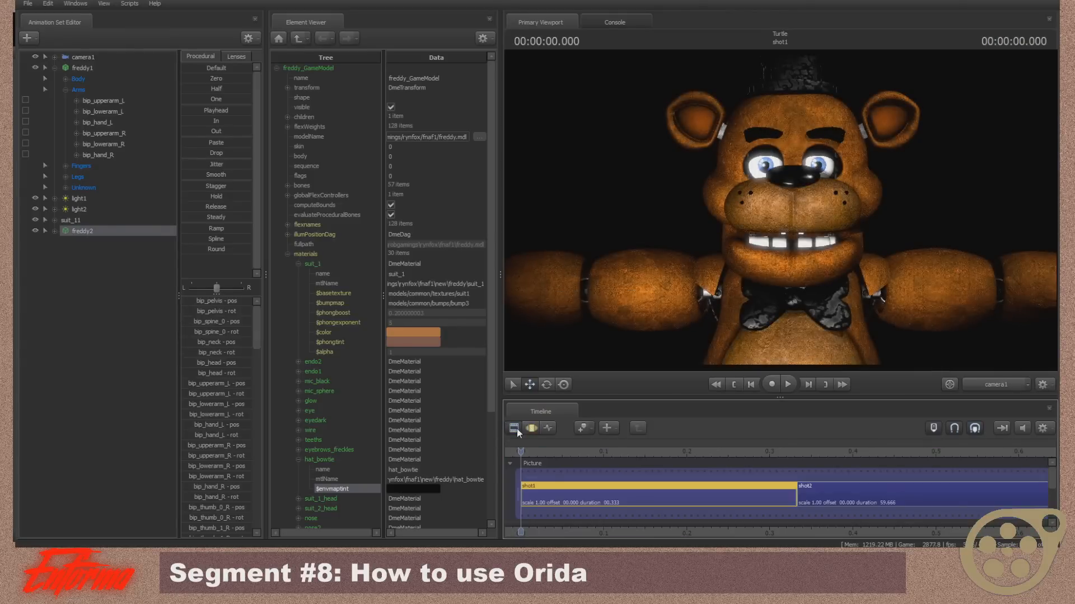
- Toggle freddy2's visibility to compare the two models, and hide freddy1
left_click(33, 231)
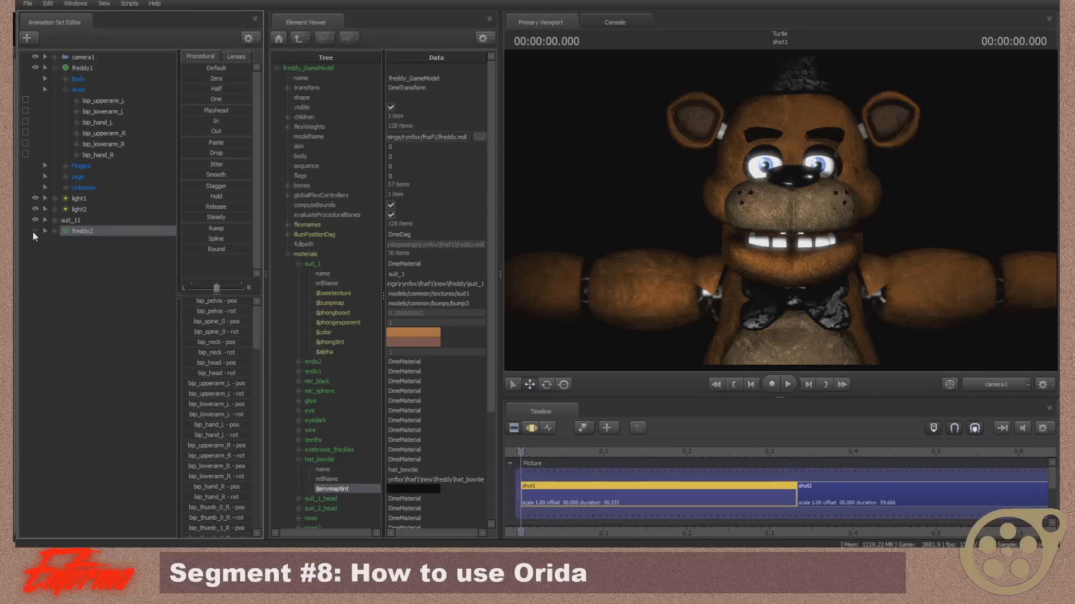
left_click(33, 231)
left_click(33, 231)
left_click(35, 231)
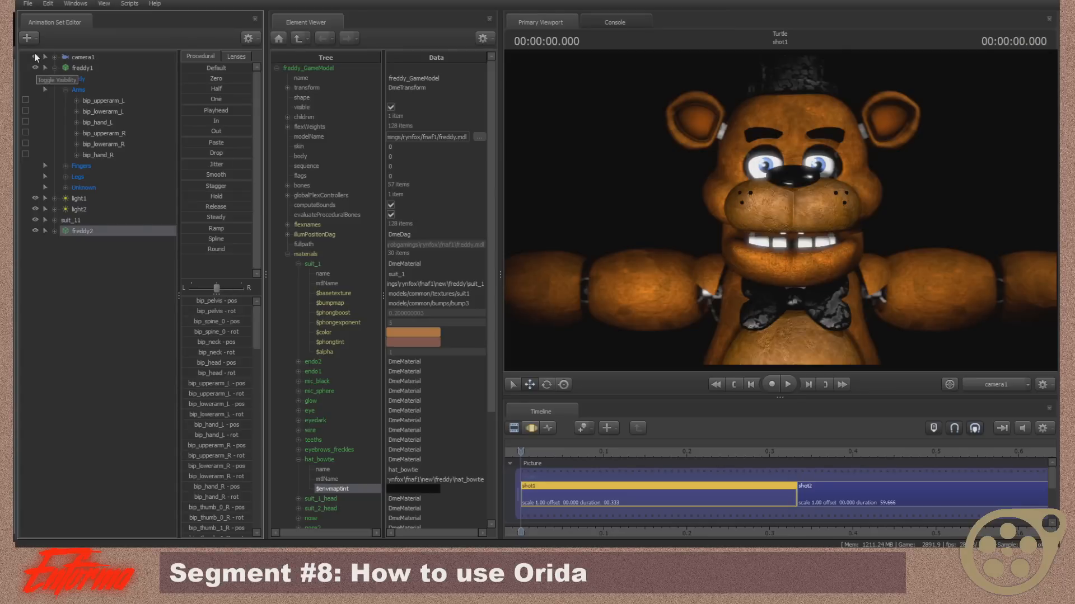
left_click(35, 67)
- Add override materials to the freddy2 animation set
scroll(322, 392, "down", 3)
right_click(81, 233)
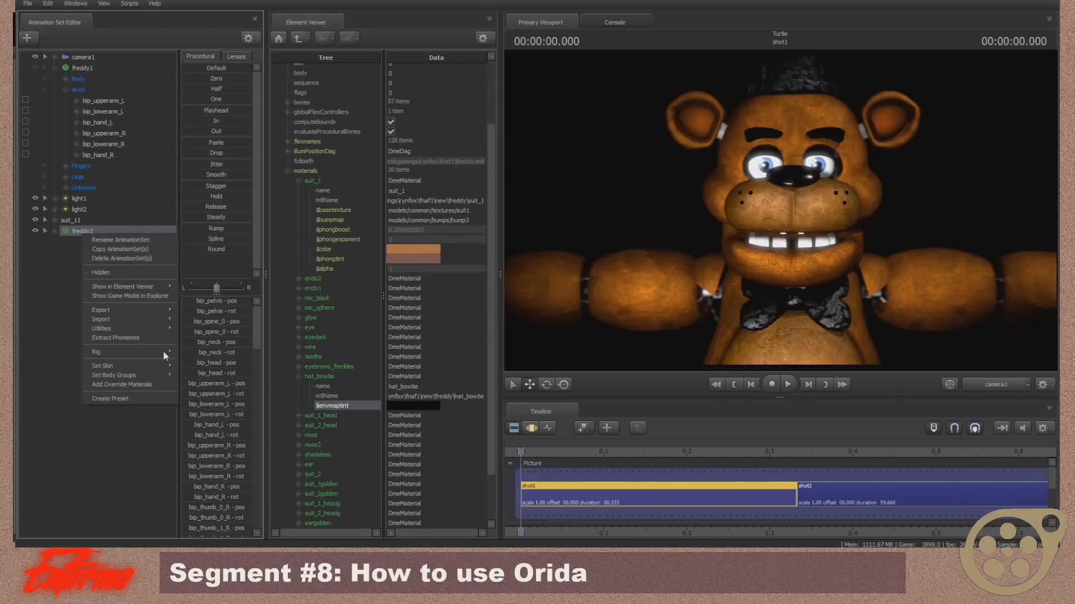
left_click(159, 387)
- Run the orida script on freddy2 and load the overrides from Tutorial.json
right_click(95, 228)
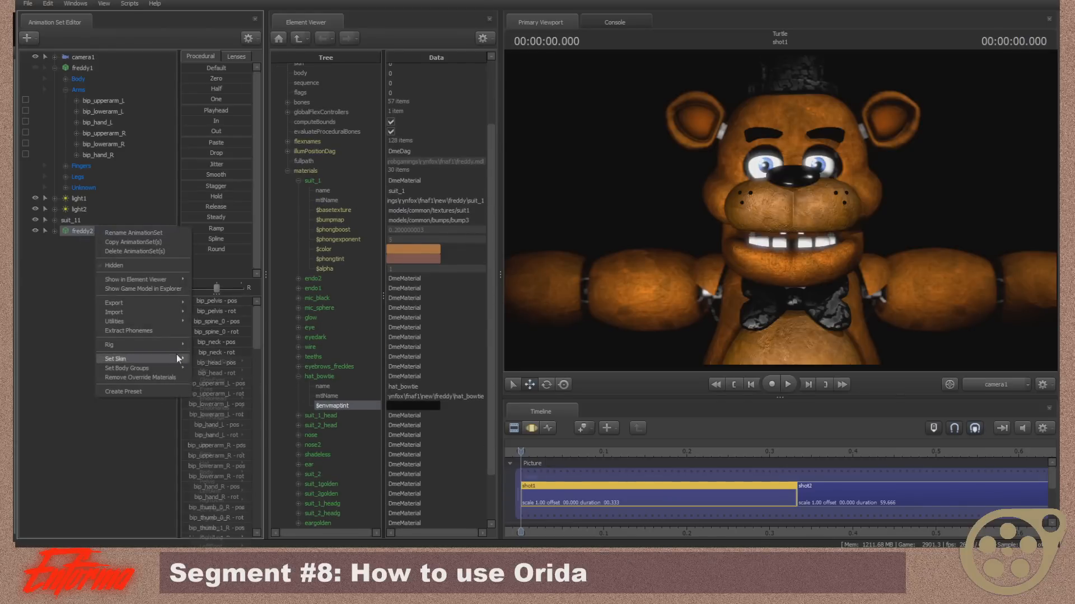
mouse_move(175, 343)
left_click(234, 414)
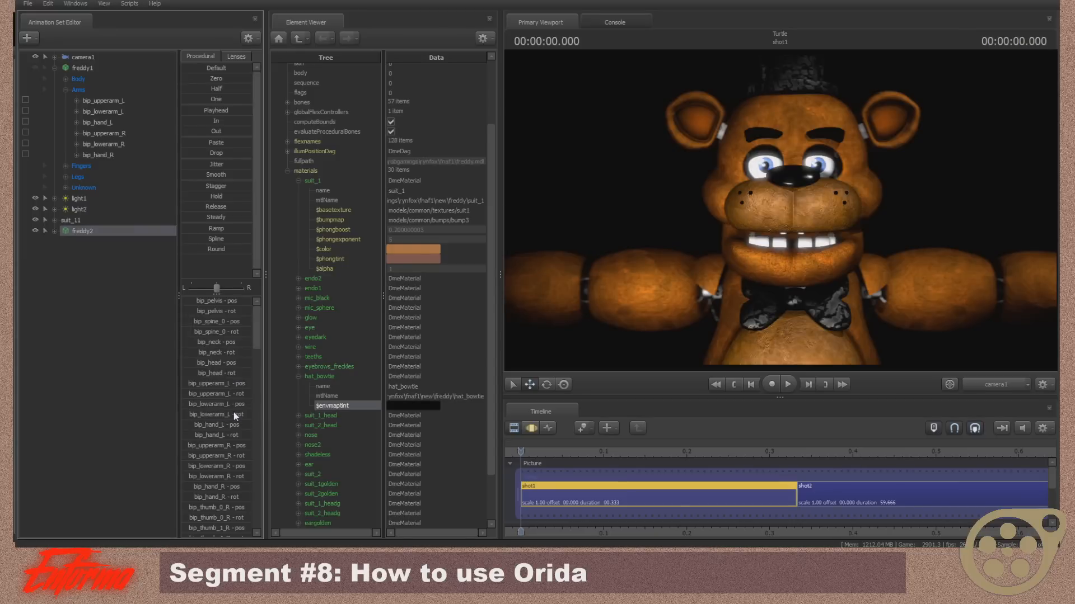
left_click(526, 254)
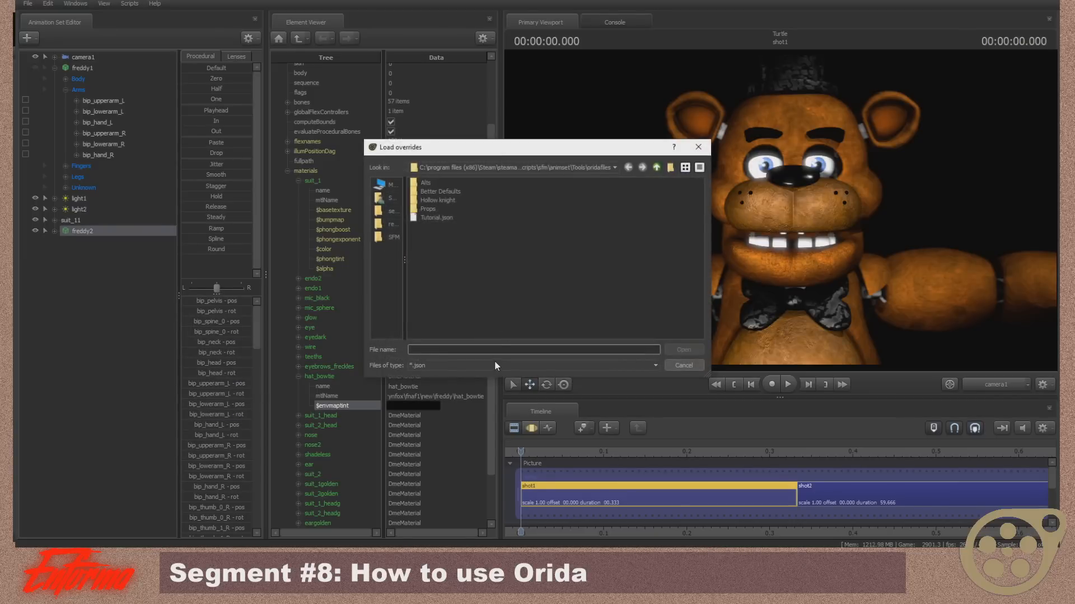
left_click(429, 220)
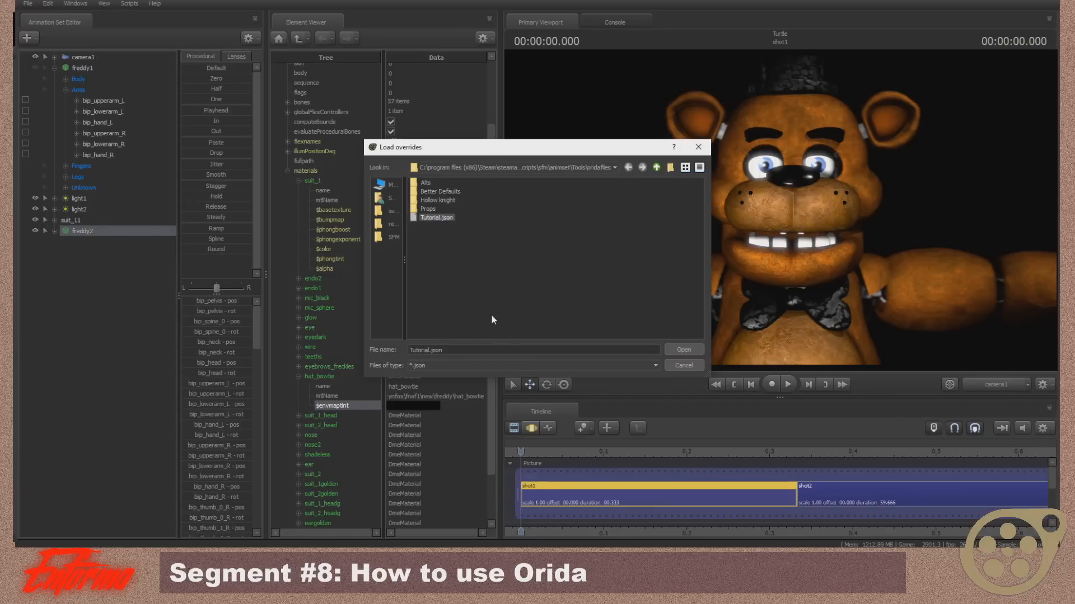
left_click(684, 349)
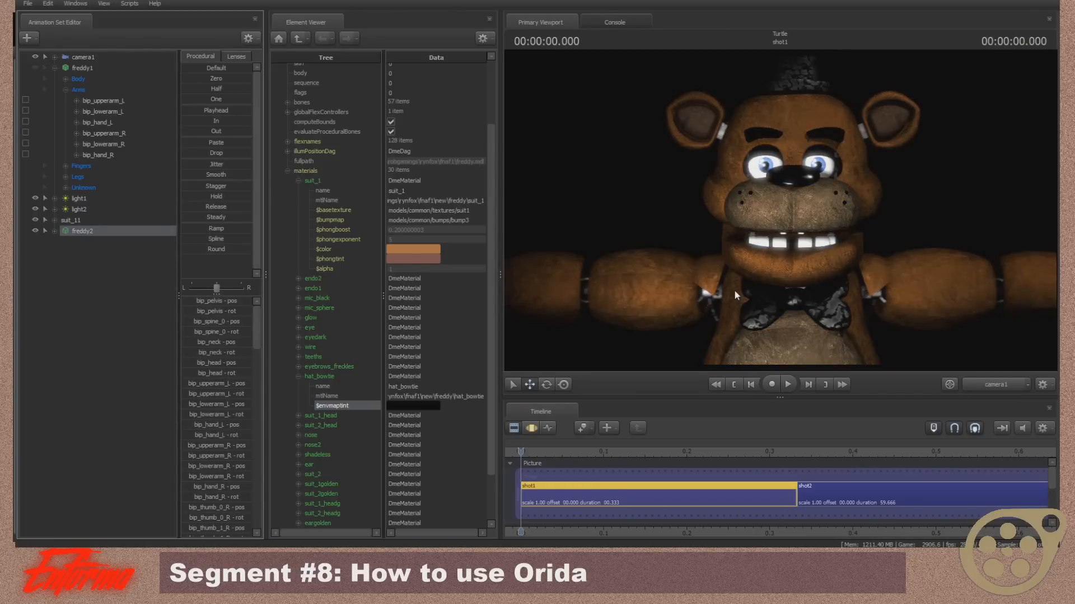
- Examine the loaded overrides on freddy2's face and body from near and far with the work camera
left_click(979, 388)
key("s")
mouse_move(784, 227)
left_mouse_down()
mouse_move(783, 280)
mouse_move(783, 213)
mouse_move(806, 269)
mouse_move(783, 235)
mouse_move(750, 227)
mouse_move(778, 213)
mouse_move(756, 246)
mouse_move(730, 246)
mouse_move(756, 244)
mouse_move(780, 211)
left_mouse_up()
key("w")
key("w")
key("s")
key("w")
key("s")
key("w")
key("s")
key("s")
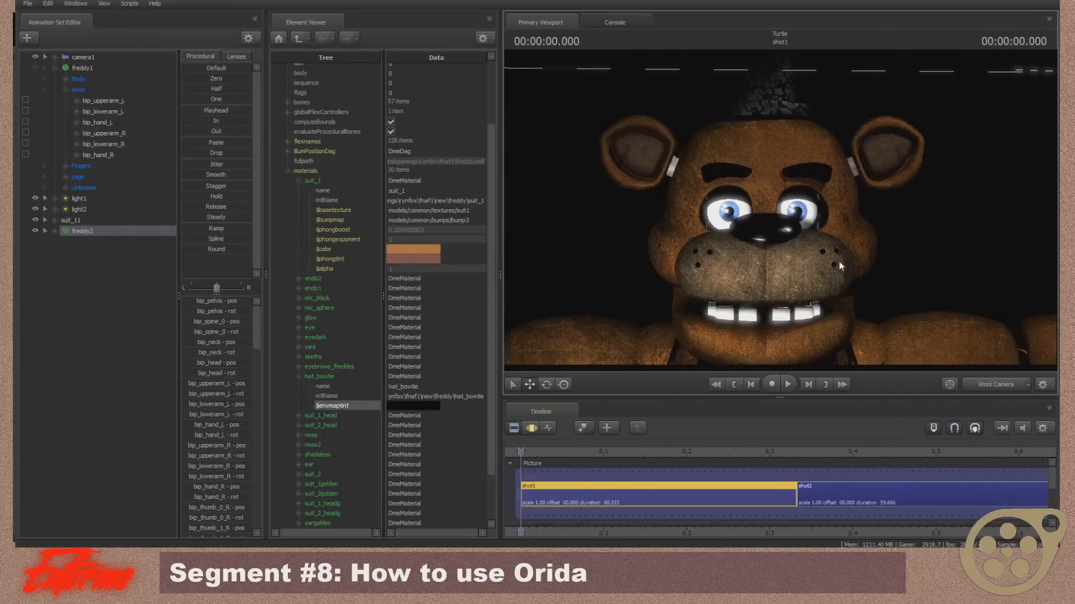
mouse_move(814, 116)
left_mouse_down()
mouse_move(804, 179)
mouse_move(798, 135)
mouse_move(792, 143)
mouse_move(815, 62)
mouse_move(828, 106)
mouse_move(806, 98)
mouse_move(769, 176)
mouse_move(801, 112)
mouse_move(806, 119)
left_mouse_up()
key("s")
key("w")
key("s")
key("w")
key("s")
key("w")
key("s")
mouse_move(780, 235)
left_mouse_down()
mouse_move(797, 230)
mouse_move(783, 224)
mouse_move(781, 234)
left_mouse_up()
key("w")
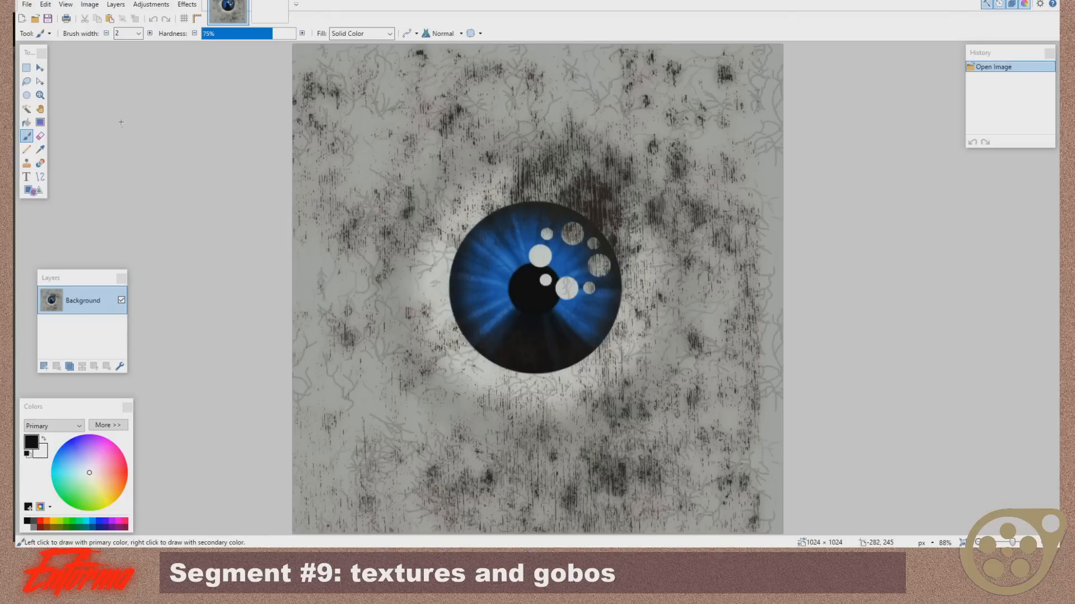
- Switch to the blank white image and resize it to 1024 × 1024 pixels
left_click(264, 20)
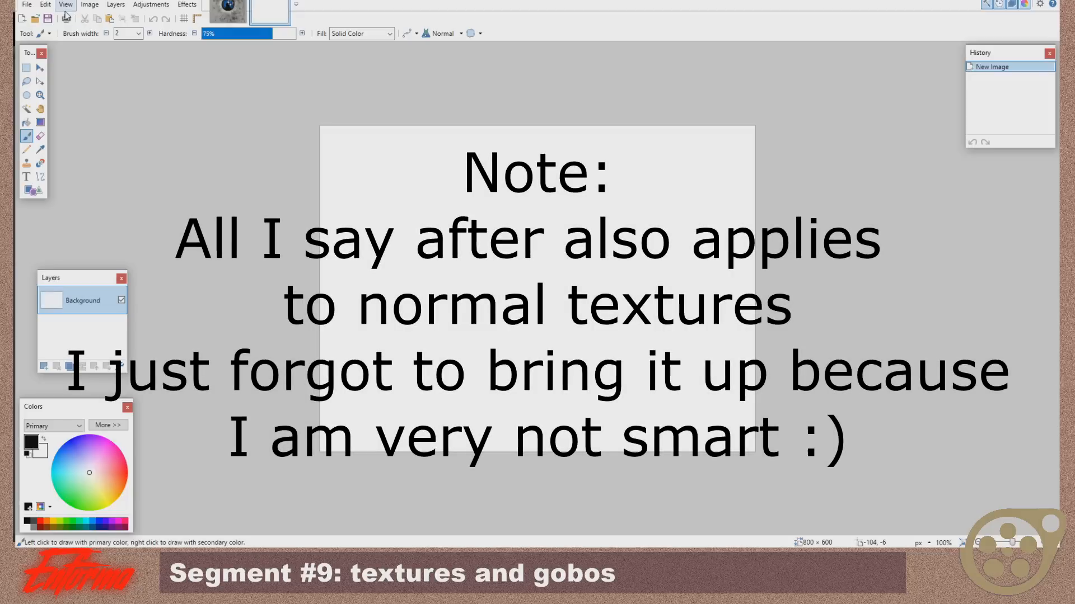
left_click(89, 4)
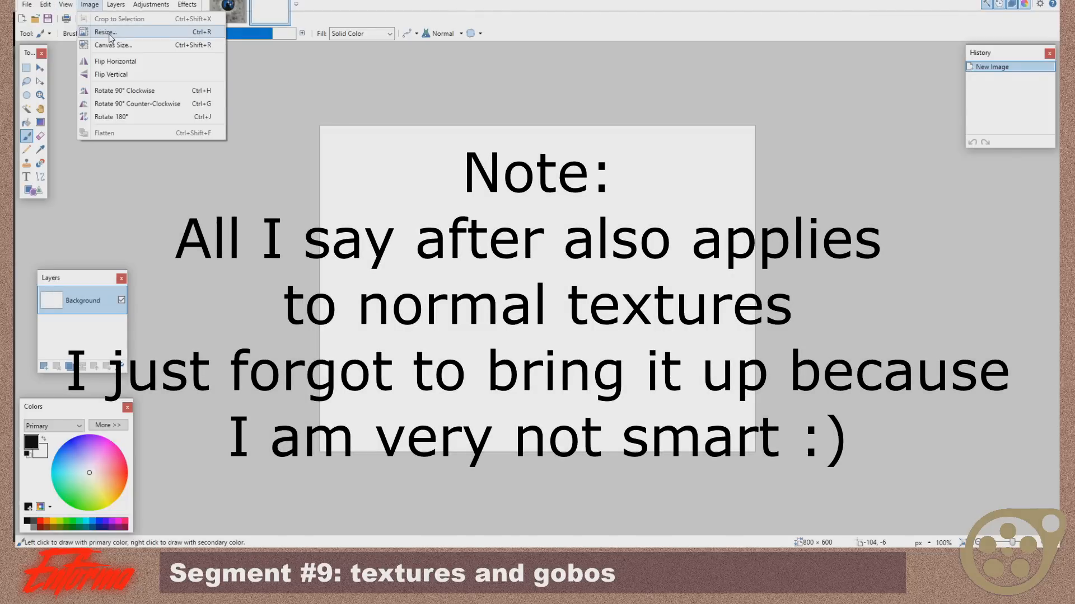
left_click(106, 32)
type("1020")
key("BackSpace")
type("4")
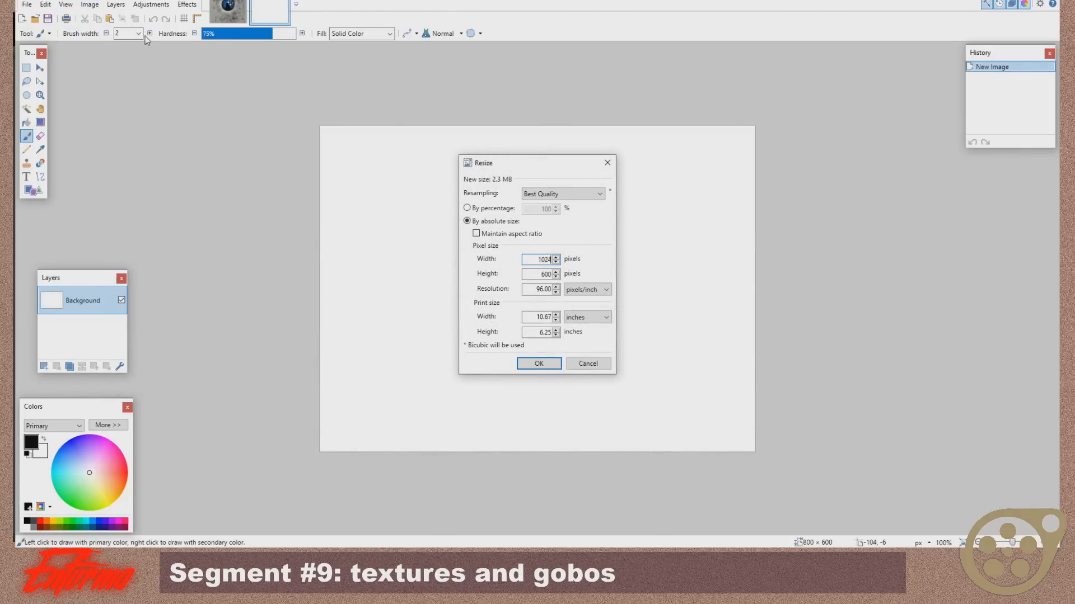
key("Tab")
type("1024")
left_click(538, 364)
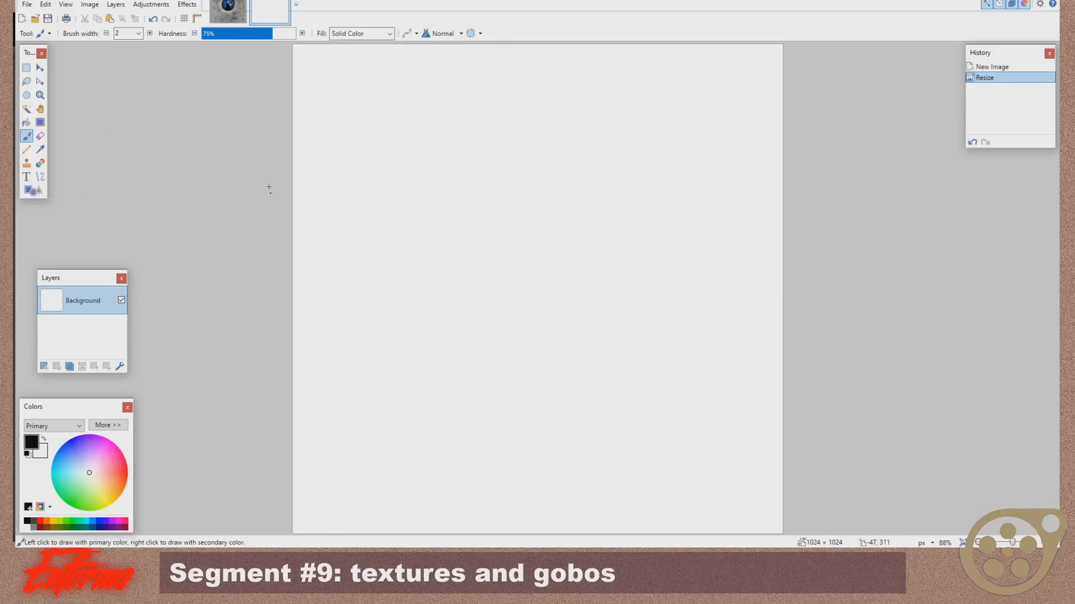
- Fill the canvas with black and set up a white paintbrush with a width of 45
left_click(26, 122)
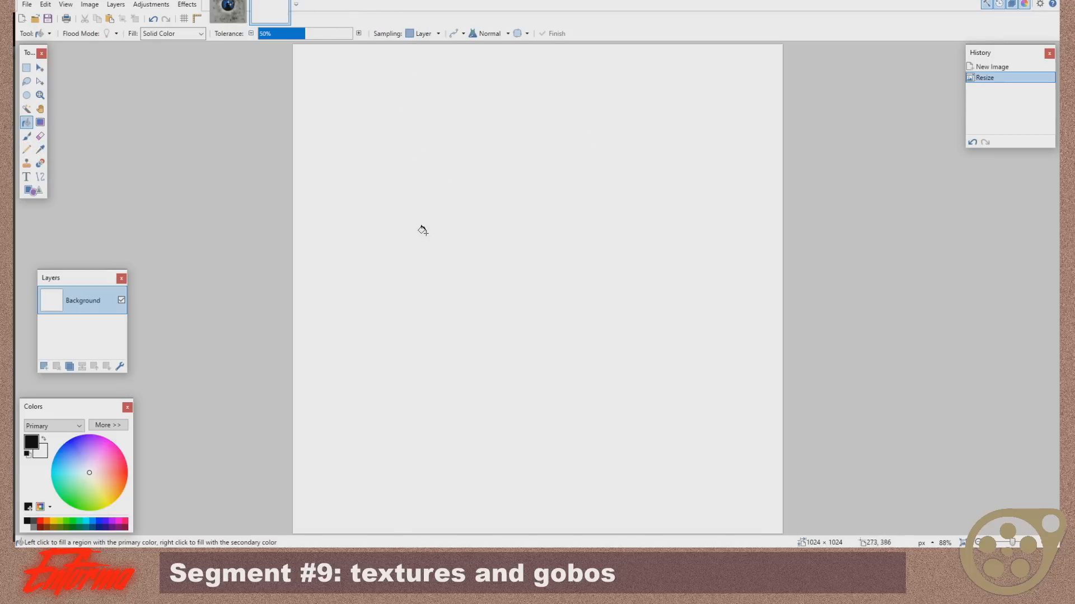
left_click(443, 235)
key("b")
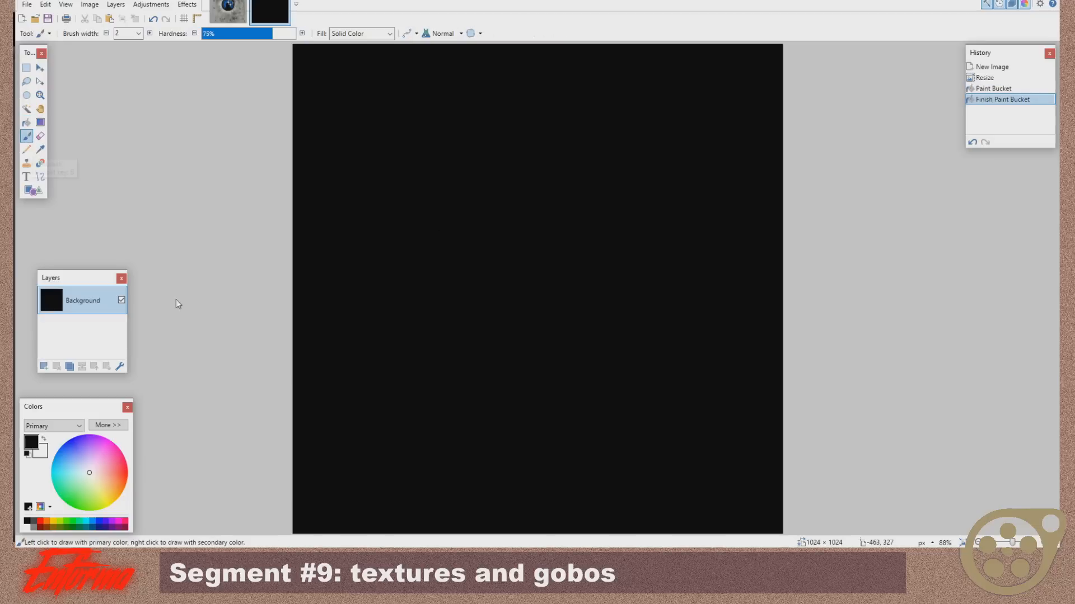
left_click(138, 33)
left_click(133, 201)
left_click(25, 527)
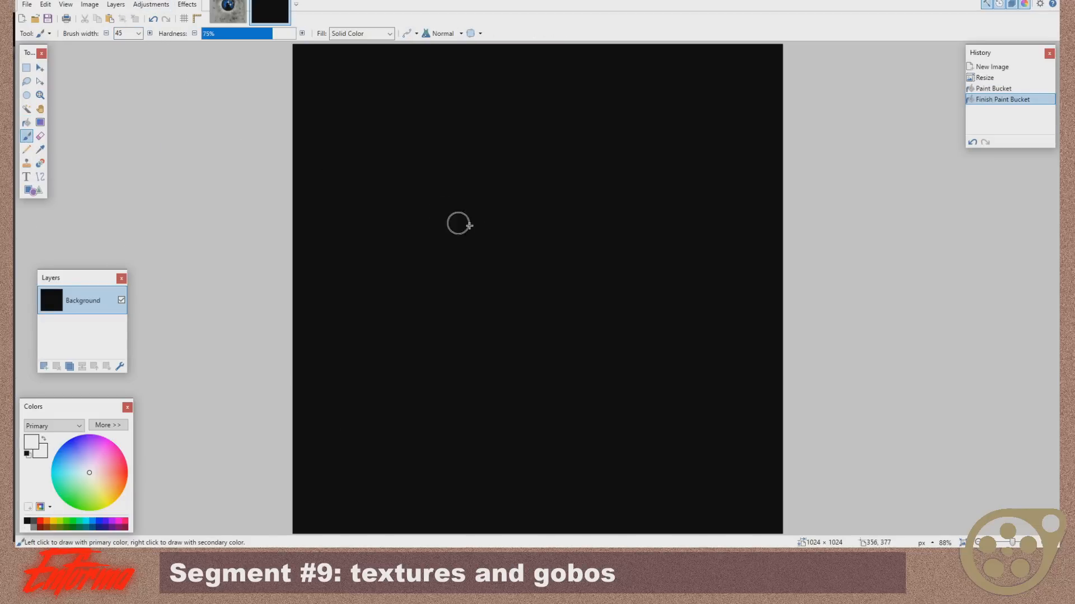
- Paint a large looping white scribble across the canvas with a smiley face of two dots and a curved mouth above it
mouse_move(362, 268)
left_mouse_down()
mouse_move(386, 255)
mouse_move(463, 332)
mouse_move(737, 305)
mouse_move(505, 384)
mouse_move(416, 236)
mouse_move(584, 365)
mouse_move(651, 431)
left_mouse_up()
left_click(502, 107)
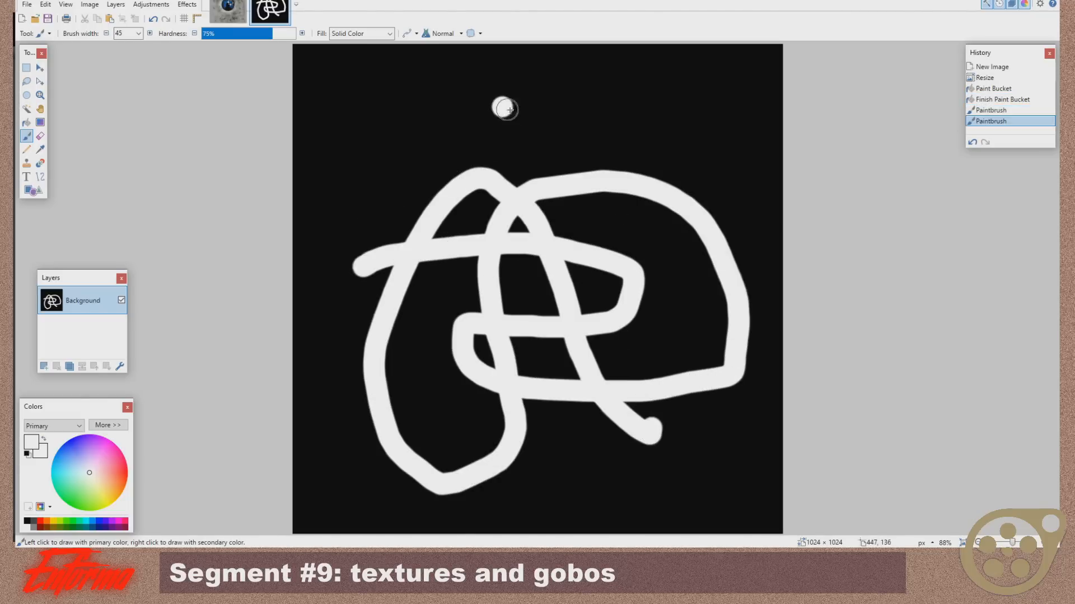
left_click(560, 109)
mouse_move(480, 135)
left_mouse_down()
mouse_move(586, 157)
mouse_move(595, 147)
left_mouse_up()
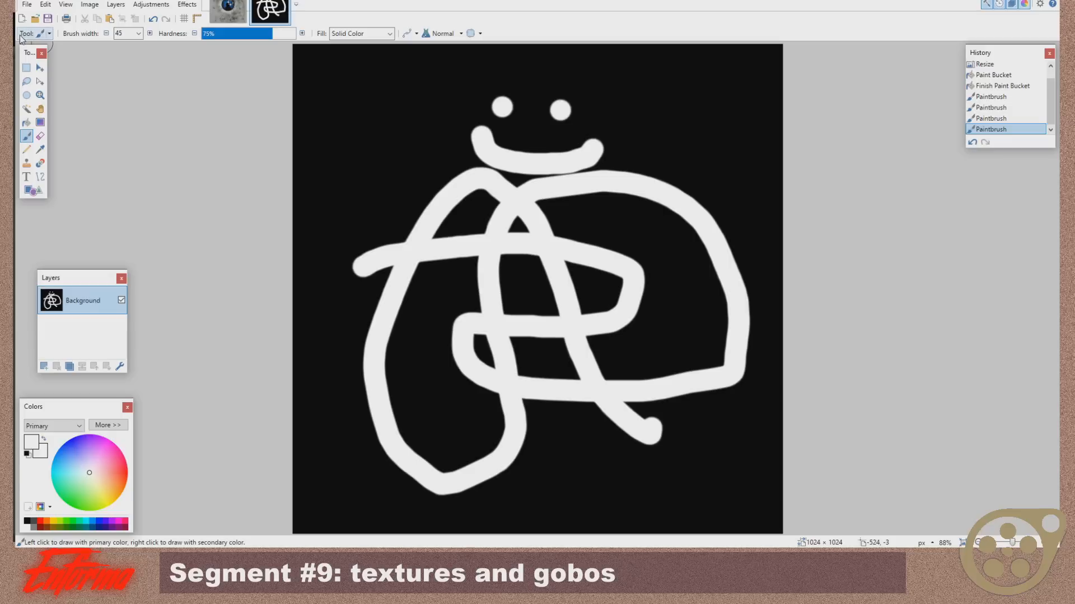
left_click(26, 5)
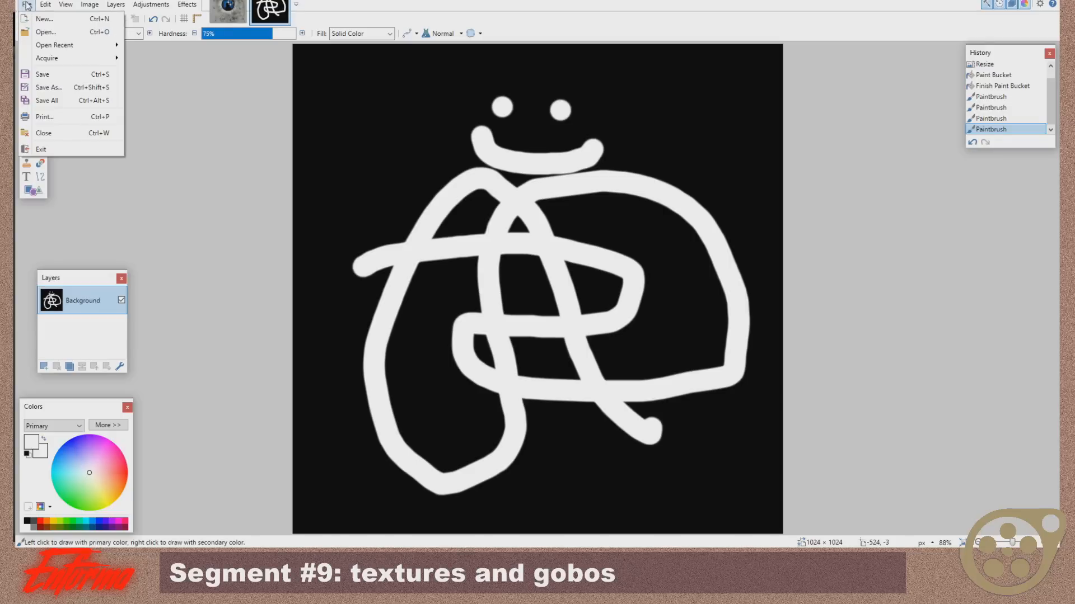
- Apply a Glow effect with radius 20 to the drawing
left_click(187, 4)
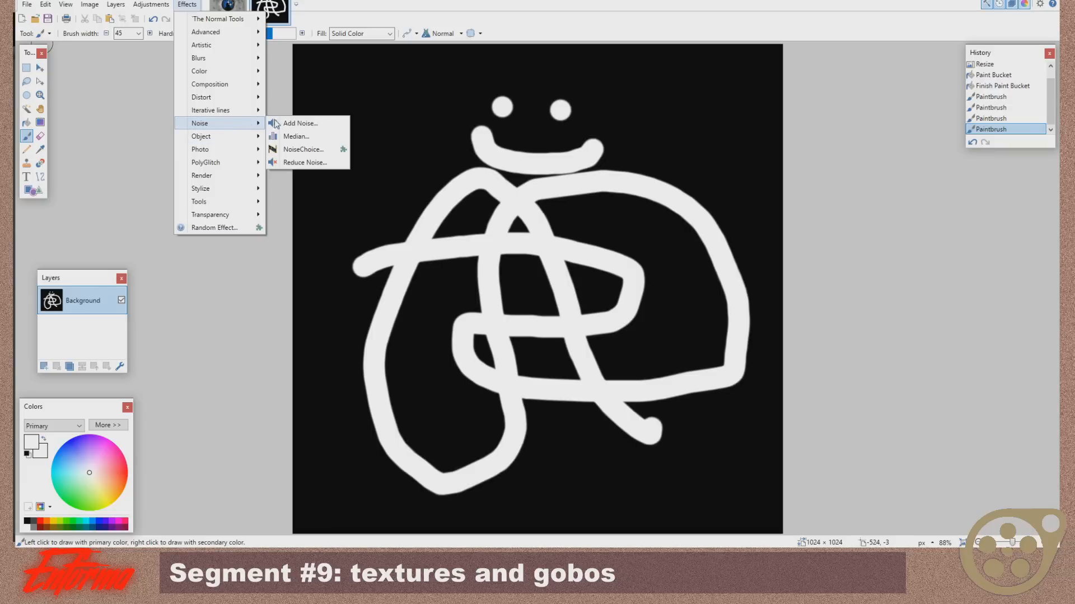
mouse_move(246, 150)
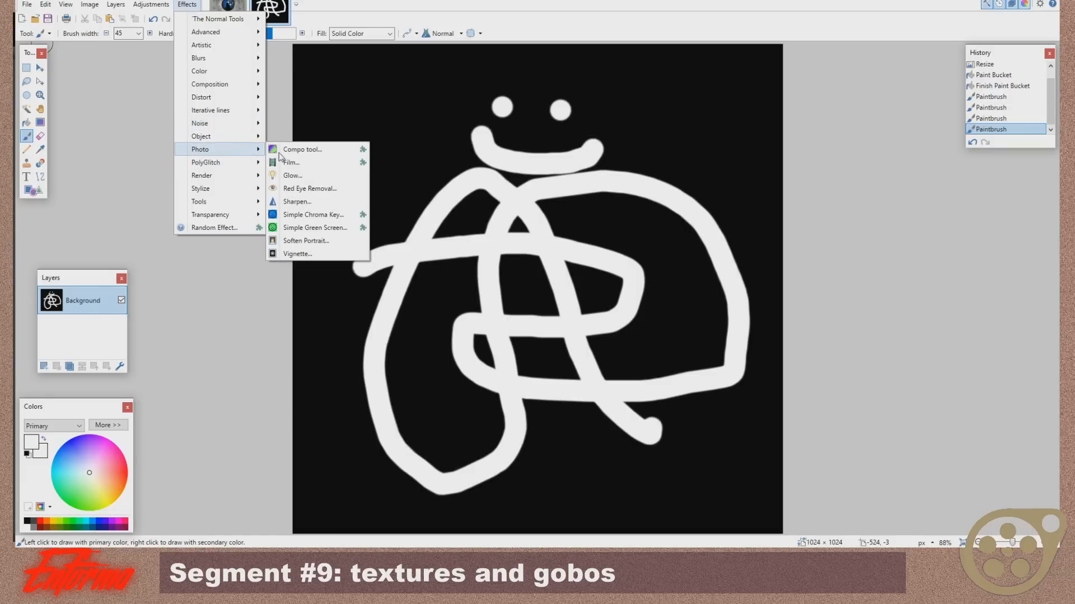
left_click(311, 176)
left_click_drag(485, 240, 567, 240)
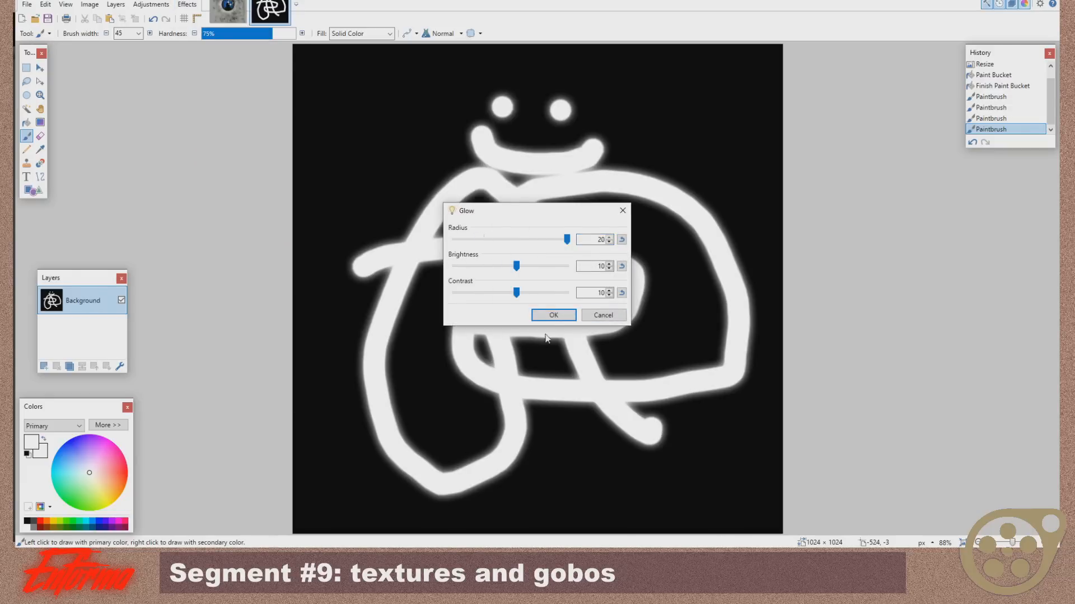
left_click(551, 315)
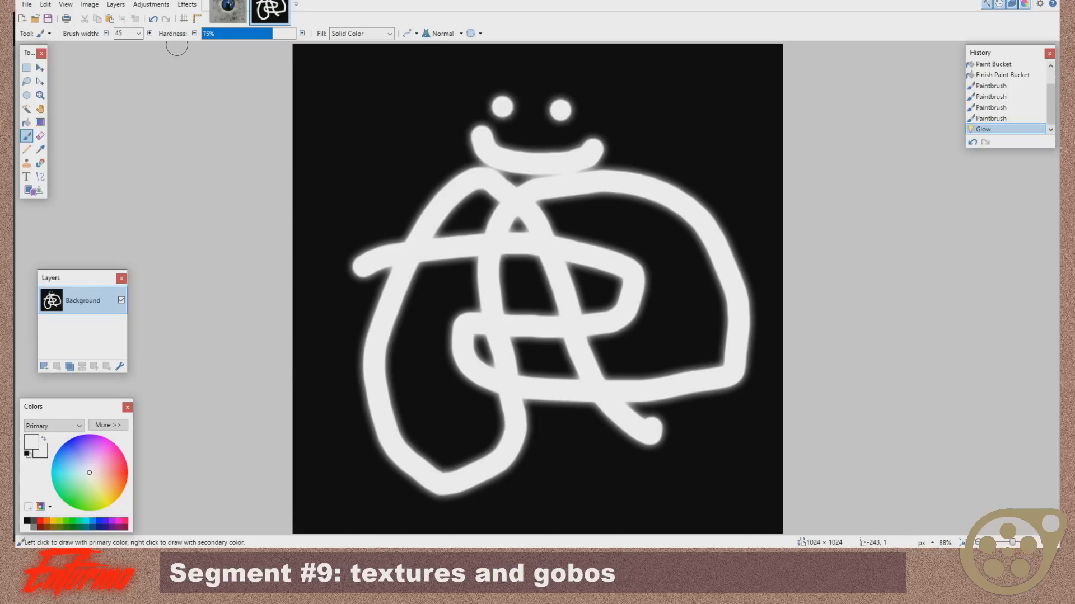
- Save the image in VTF format as Geebo.vtf in the single time VTF folder, up to its save configuration
left_click(26, 5)
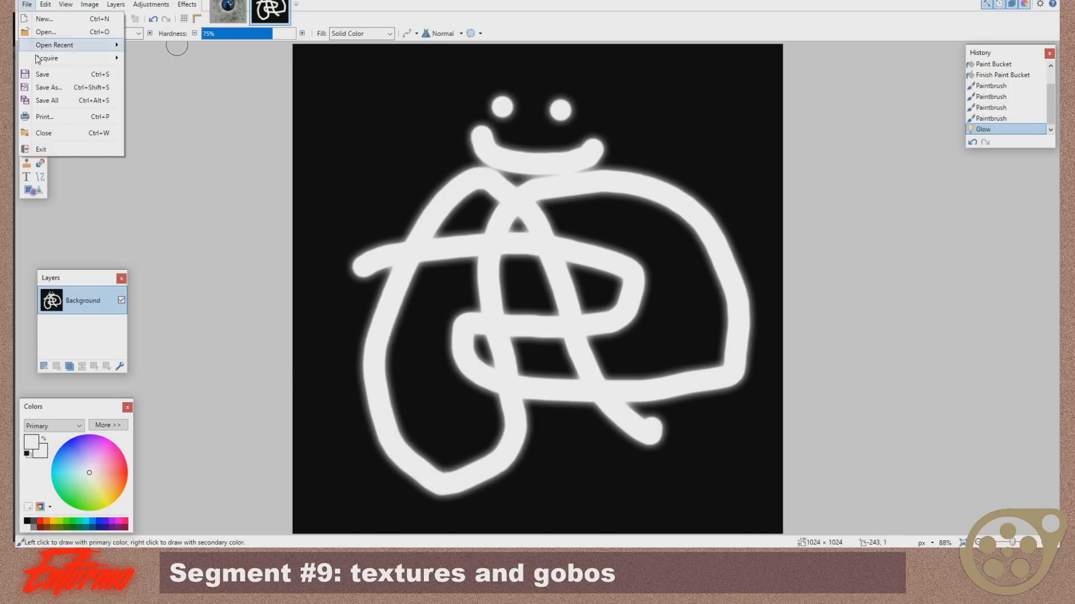
left_click(61, 88)
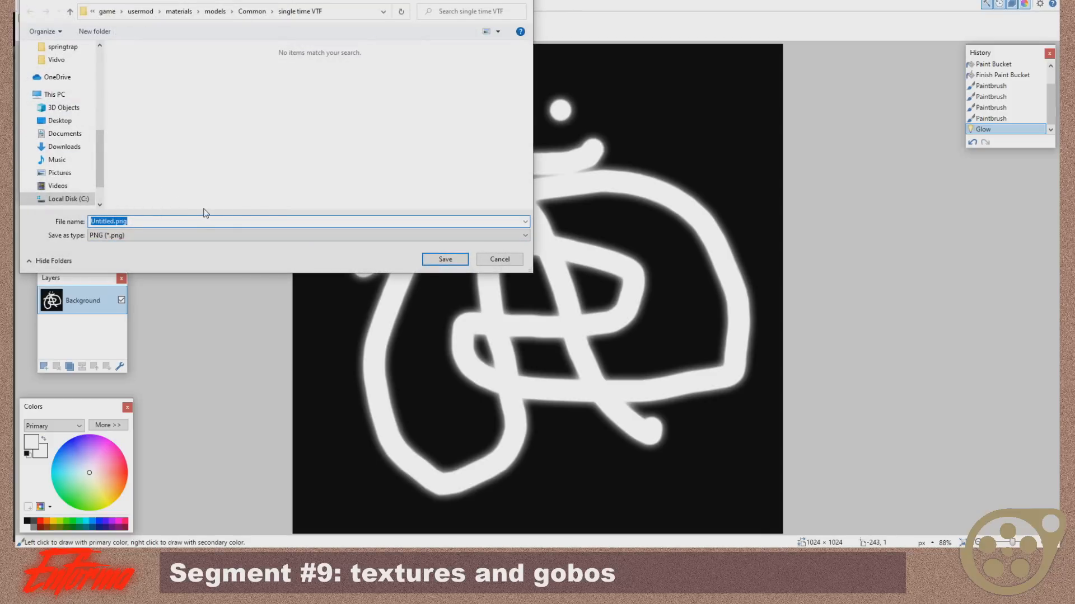
left_click(220, 235)
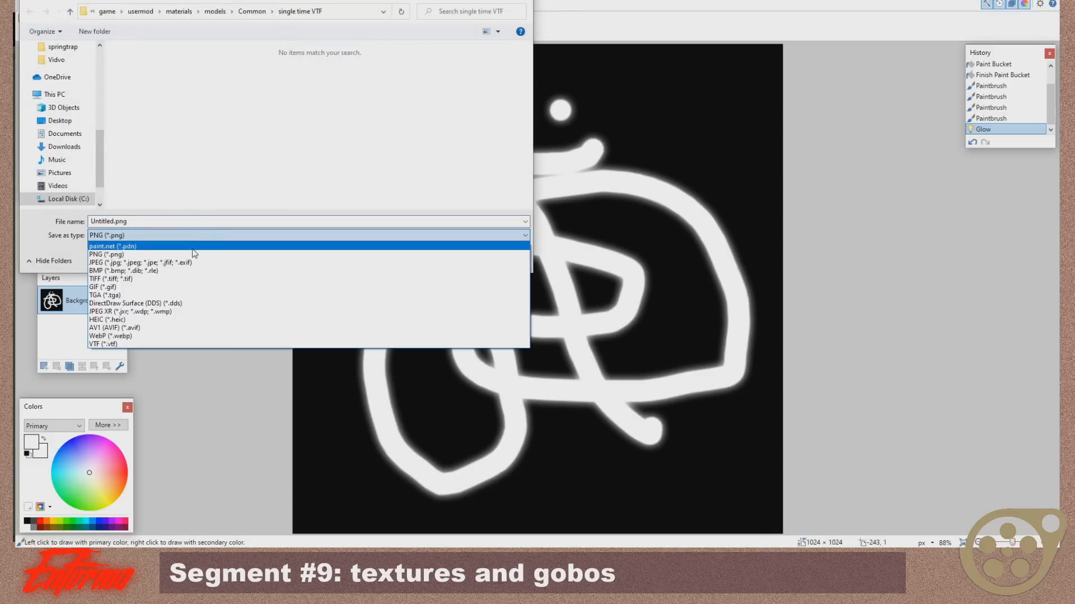
left_click(168, 344)
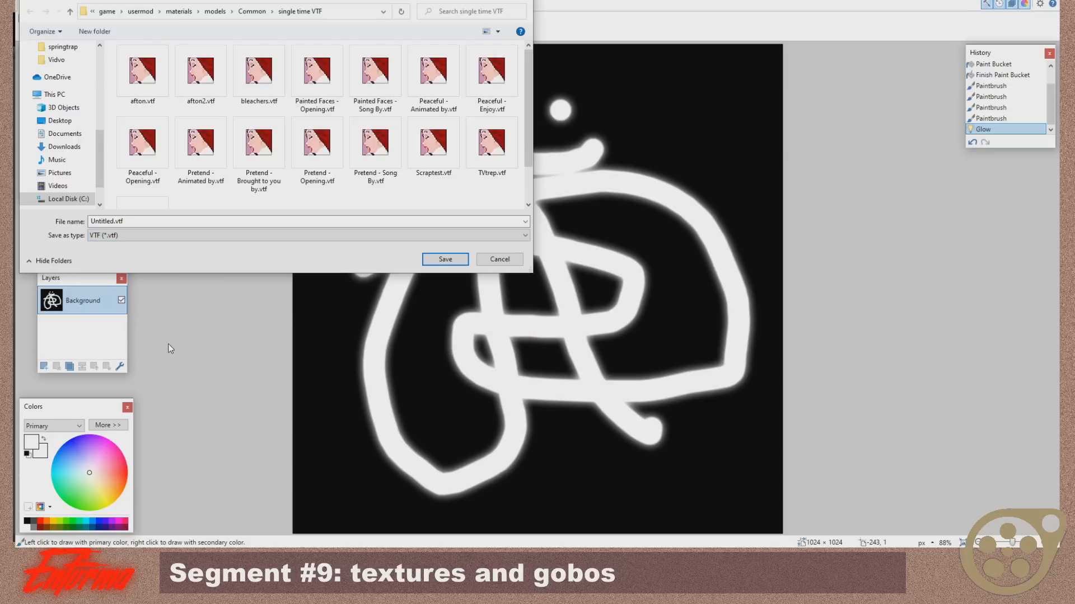
left_click(115, 222)
double_click(114, 222)
type("Geebo")
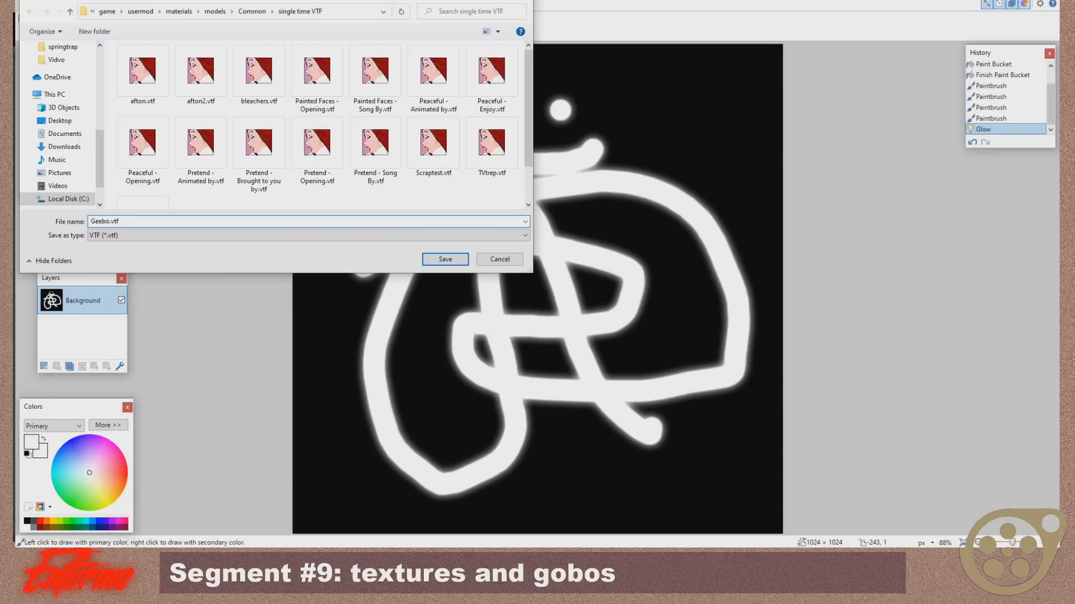
left_click(461, 262)
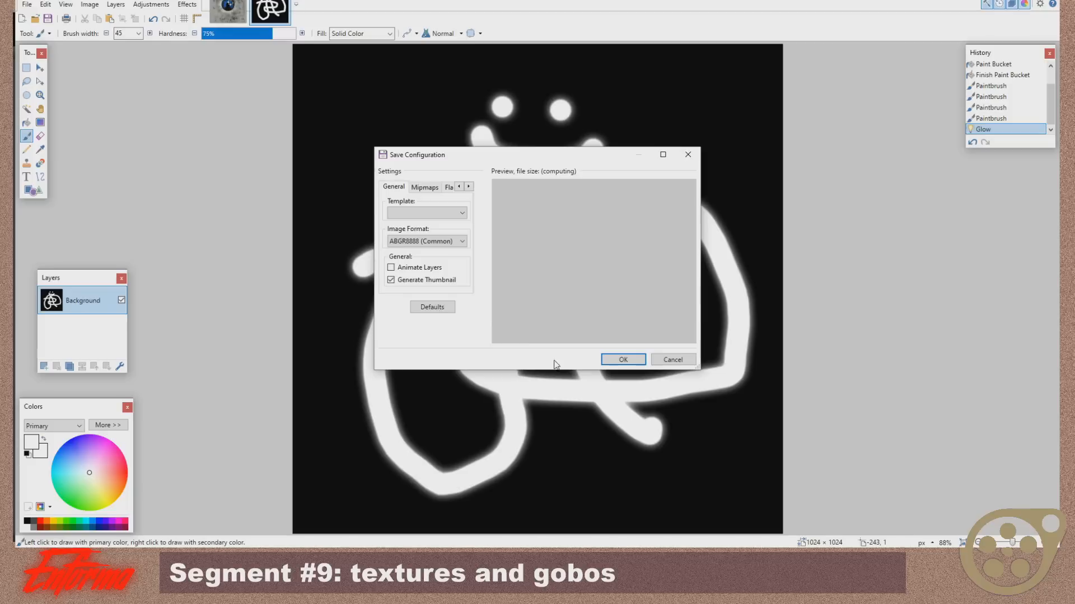
- Enable the Clamp S, Clamp T and Clamp All flags for the VTF and finish saving
scroll(595, 296, "down", 4)
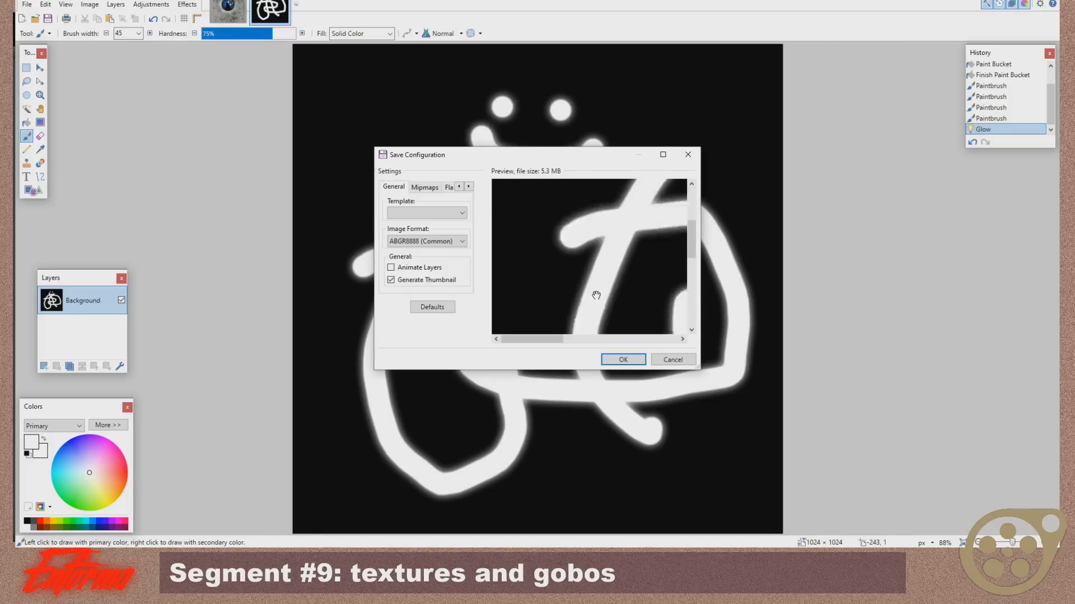
left_click_drag(533, 339, 556, 331)
scroll(540, 233, "up", 4)
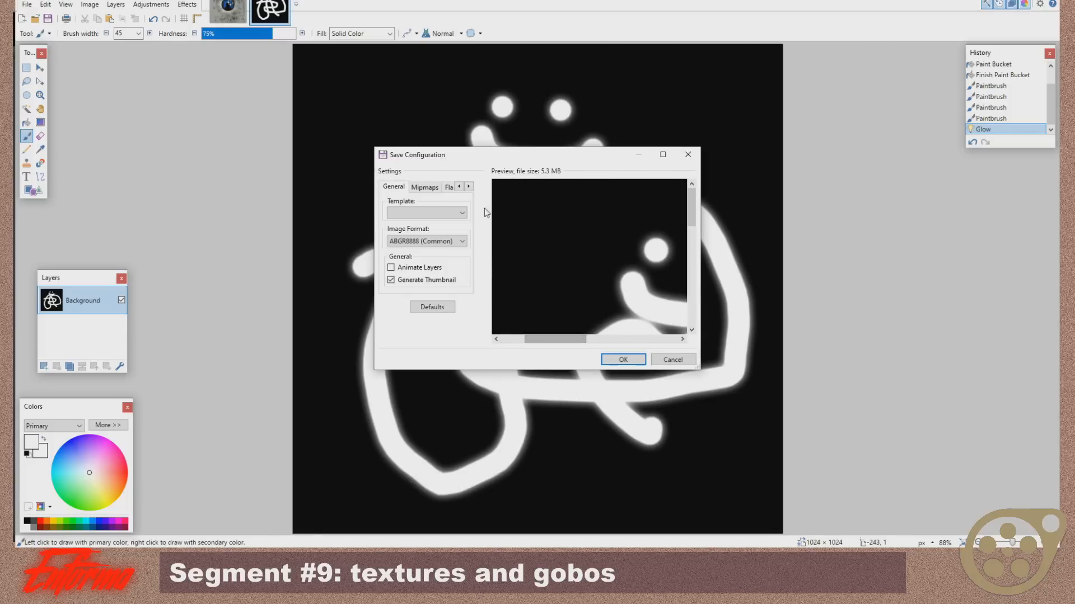
left_click(450, 188)
left_click(391, 233)
left_click(391, 252)
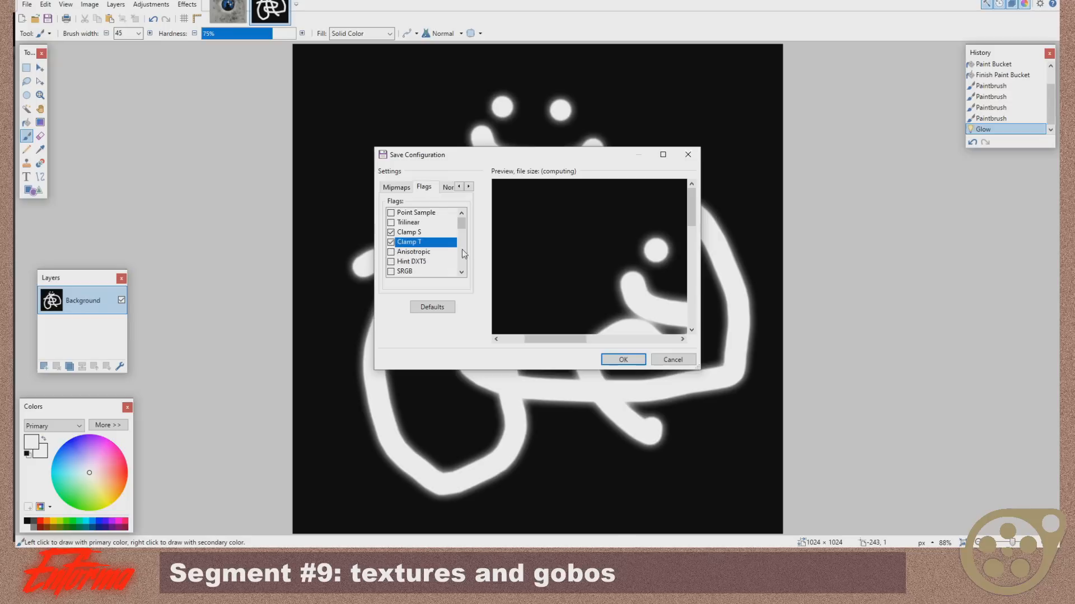
left_click_drag(462, 227, 463, 272)
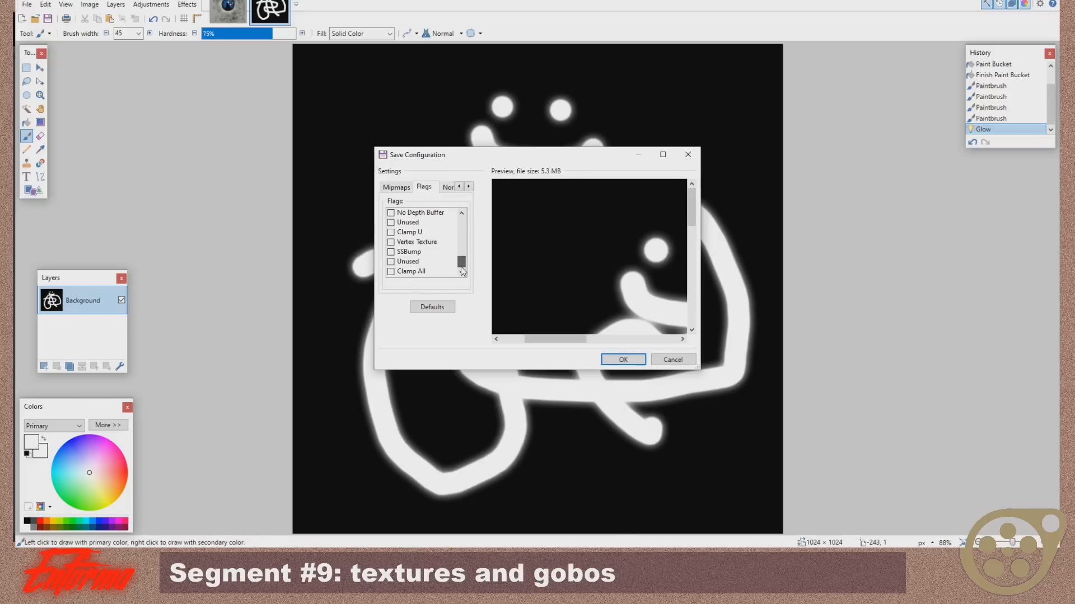
left_click(391, 272)
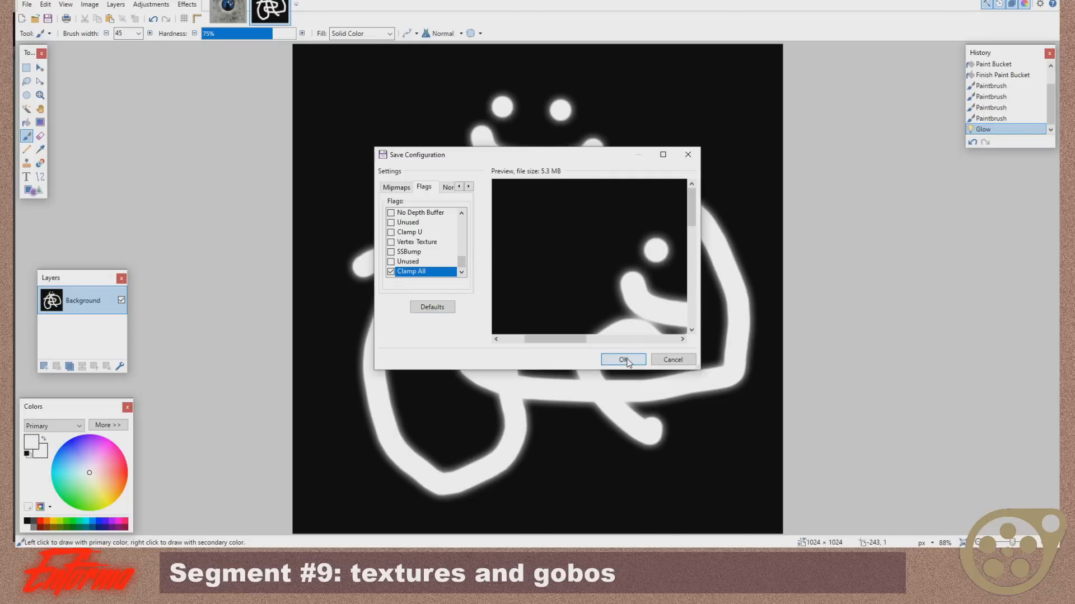
mouse_move(461, 262)
left_mouse_down()
mouse_move(463, 222)
mouse_move(471, 281)
left_mouse_up()
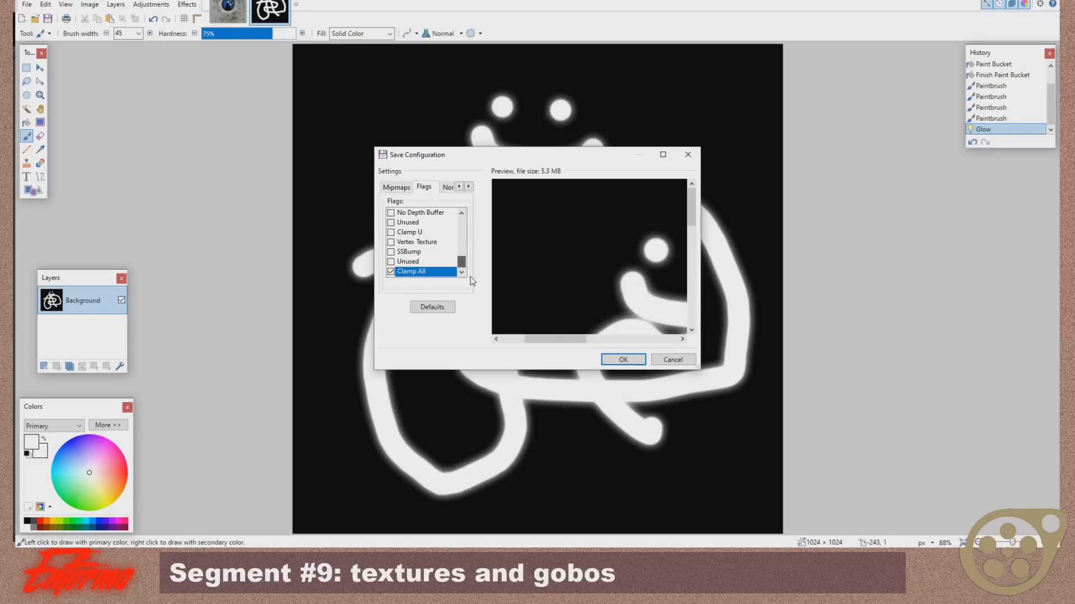
left_click(623, 359)
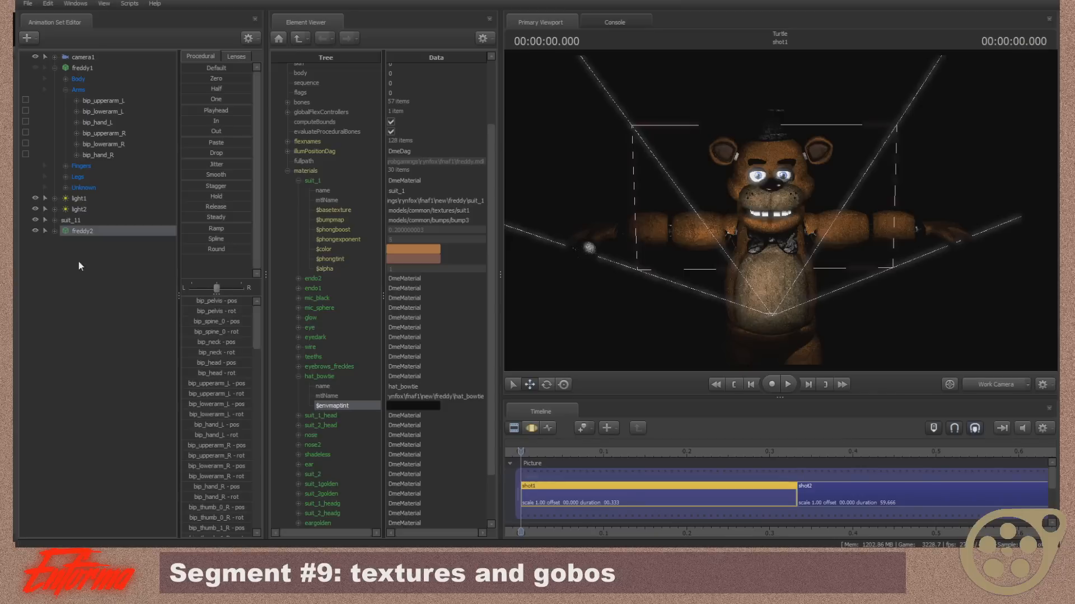
- In Source Filmmaker, create a new light and set its gobo texture to the geebo VTF
right_click(85, 270)
left_click(163, 291)
right_click(99, 241)
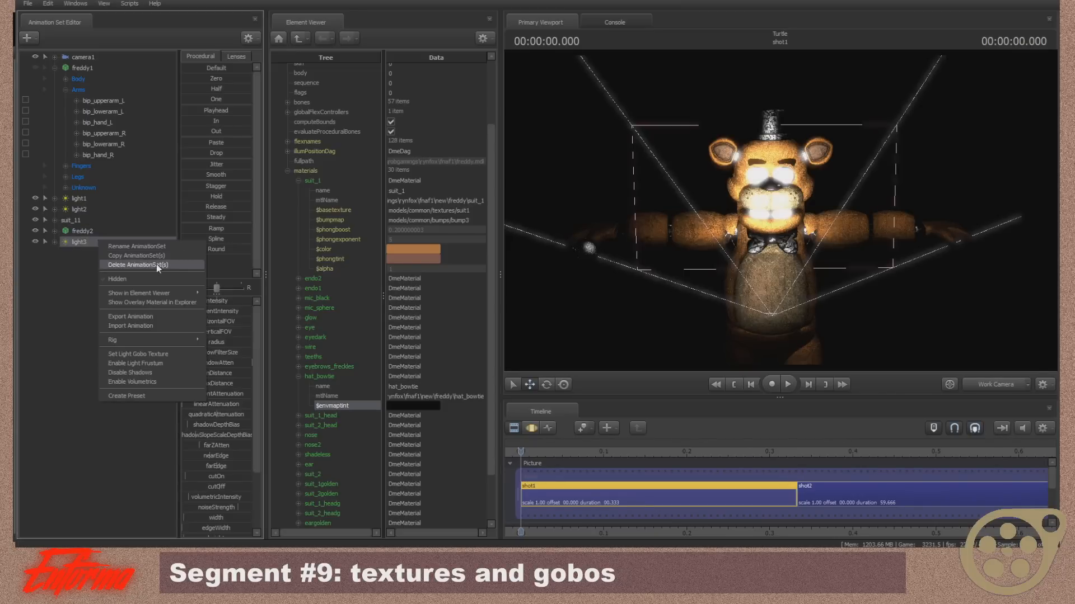
left_click(187, 355)
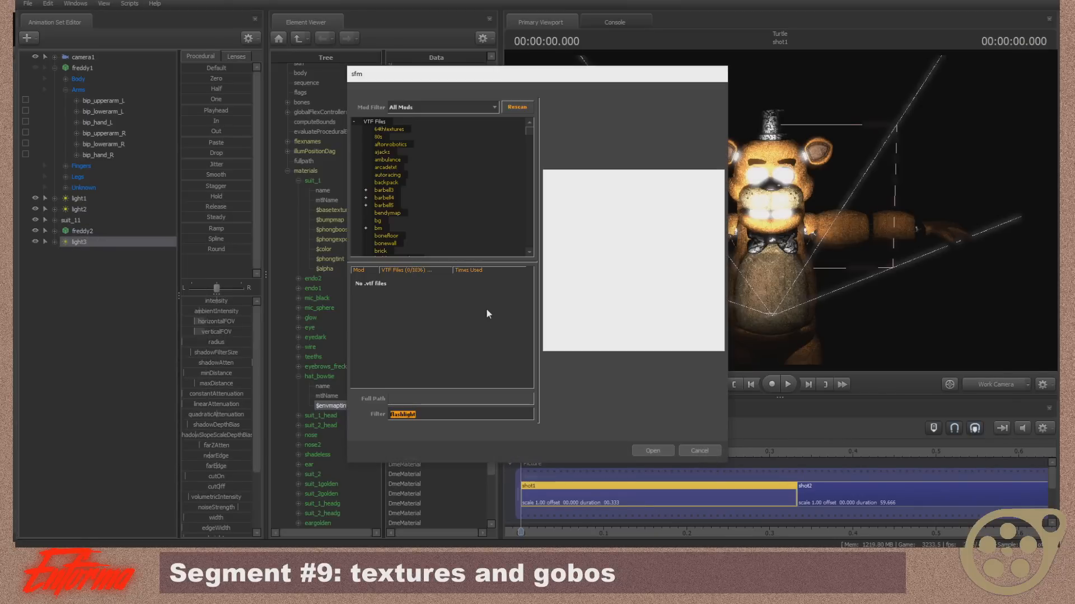
type("geebo")
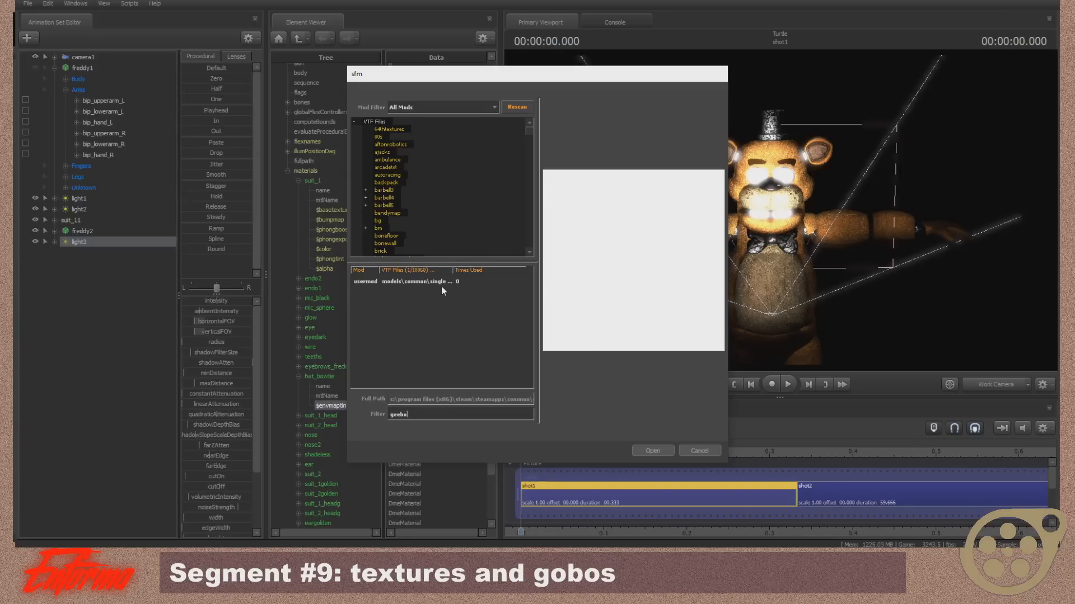
left_click(442, 283)
left_click(654, 451)
- Hide light1 and light2, and look through light3 in the viewport
left_click(34, 199)
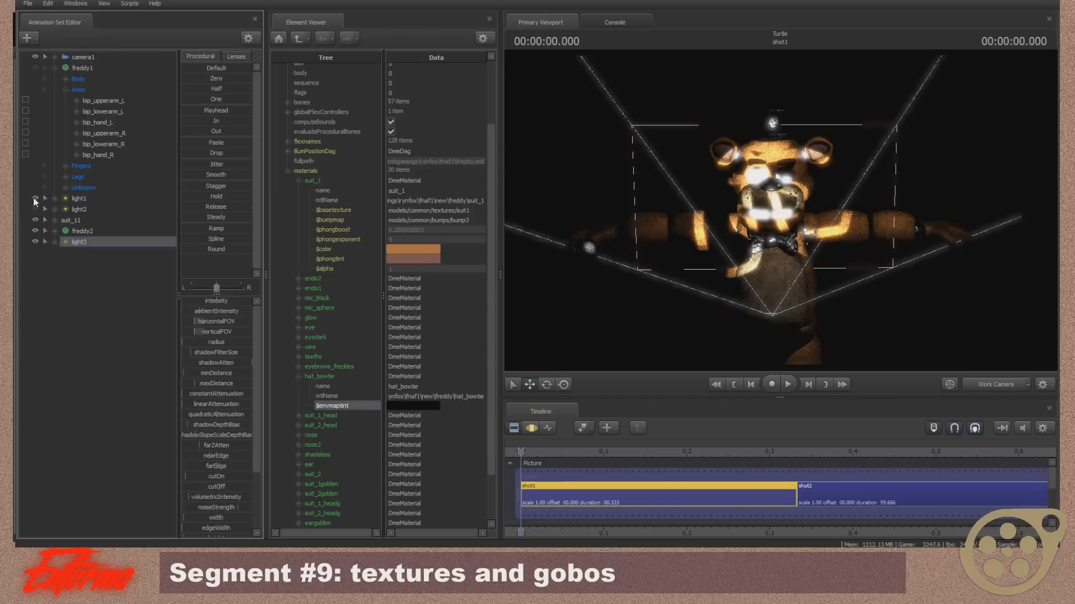
left_click(35, 209)
left_click(64, 248)
left_click_drag(76, 243, 593, 257)
- Reposition light3 in the Motion Editor so its gobo is projected onto a surface clear of Freddy
left_click(528, 430)
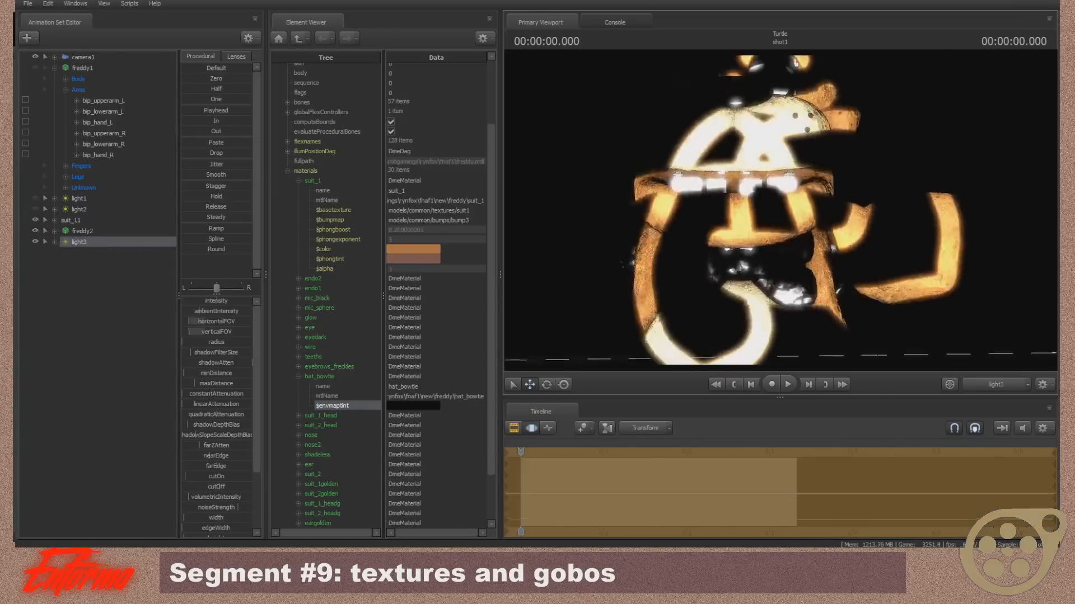
left_click(987, 392)
key("w")
mouse_move(784, 235)
left_mouse_down()
mouse_move(772, 263)
mouse_move(778, 226)
left_mouse_up()
key("s")
left_click_drag(780, 209, 781, 286)
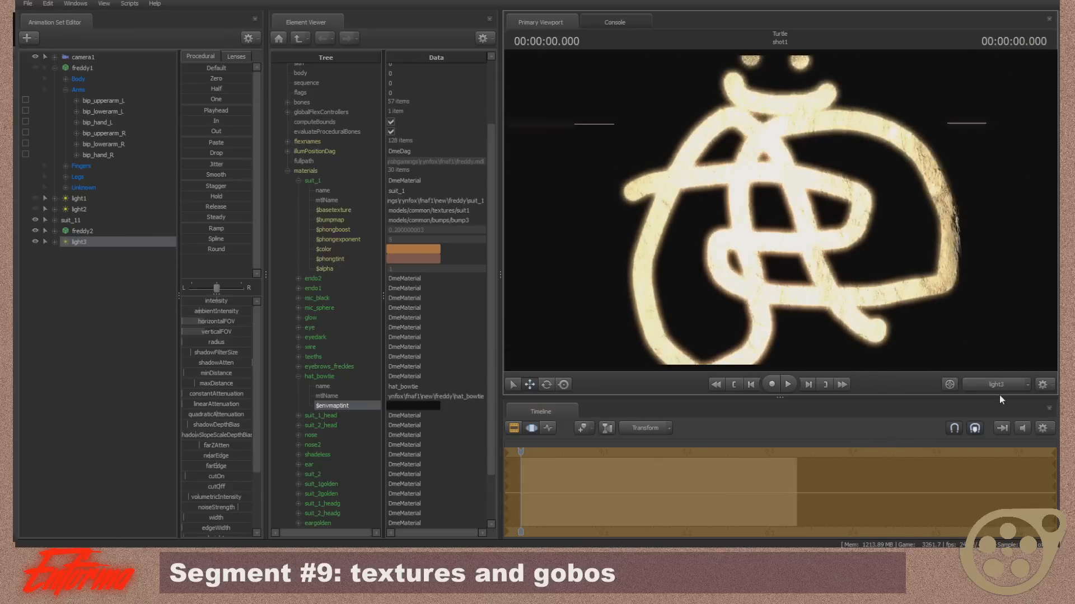
- Switch the viewport from light3 to the scene camera and return to the Clip Editor
left_click(999, 390)
left_click(949, 385)
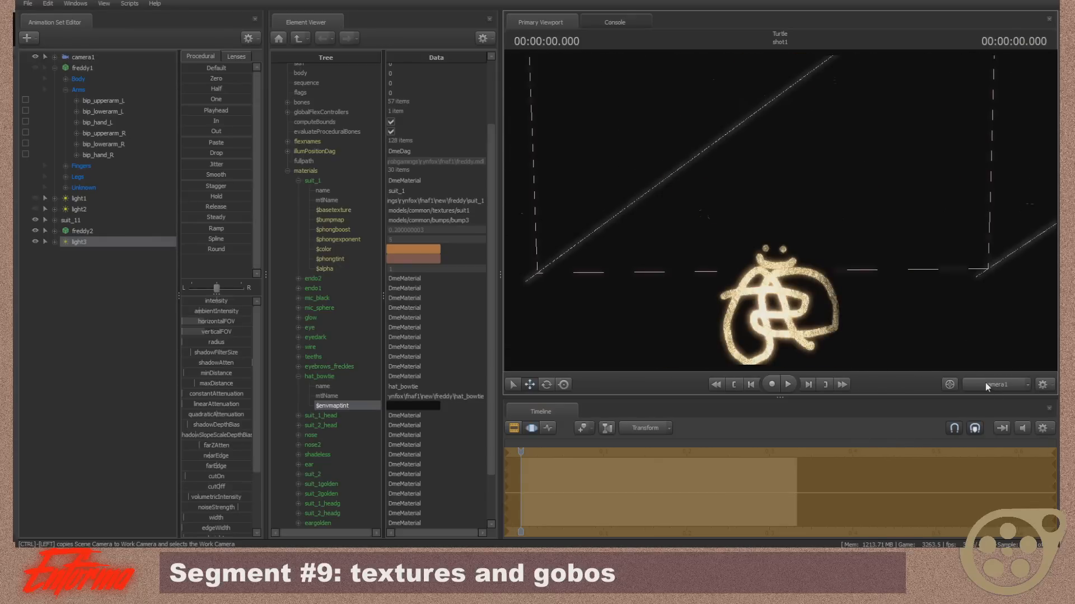
left_click(514, 428)
left_click(524, 427)
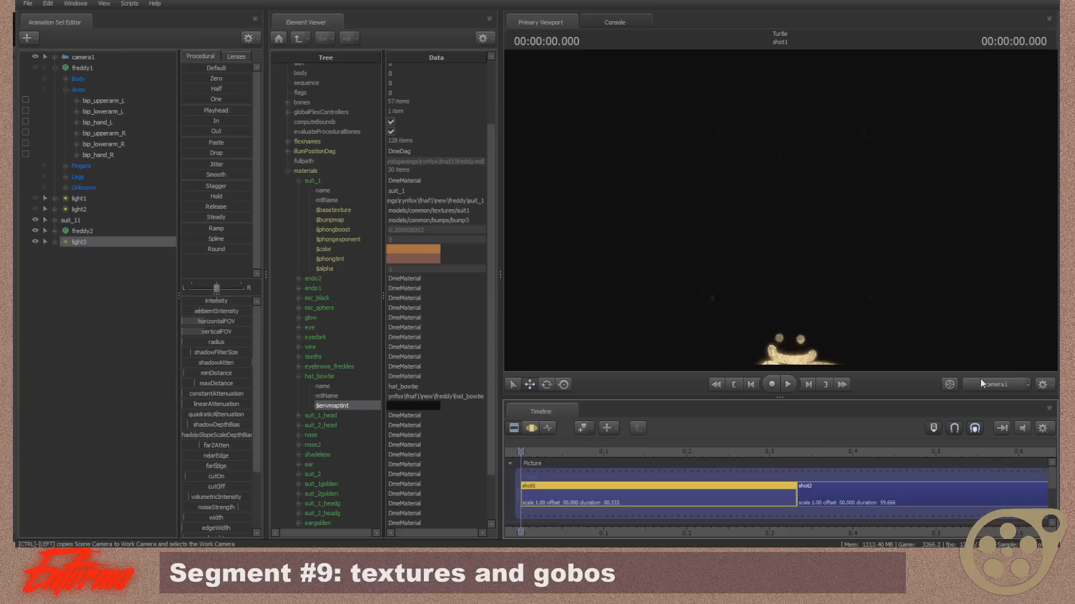
- In the Motion Editor, view light3's gobo through the work camera and tint it red by lowering the light's green and blue color levels
left_click(532, 429)
left_click_drag(262, 434, 261, 510)
mouse_move(715, 247)
left_mouse_down()
mouse_move(718, 261)
mouse_move(753, 259)
mouse_move(728, 277)
mouse_move(769, 219)
left_mouse_up()
key("w")
key("s")
mouse_move(211, 482)
left_mouse_down()
mouse_move(141, 482)
mouse_move(212, 482)
left_mouse_up()
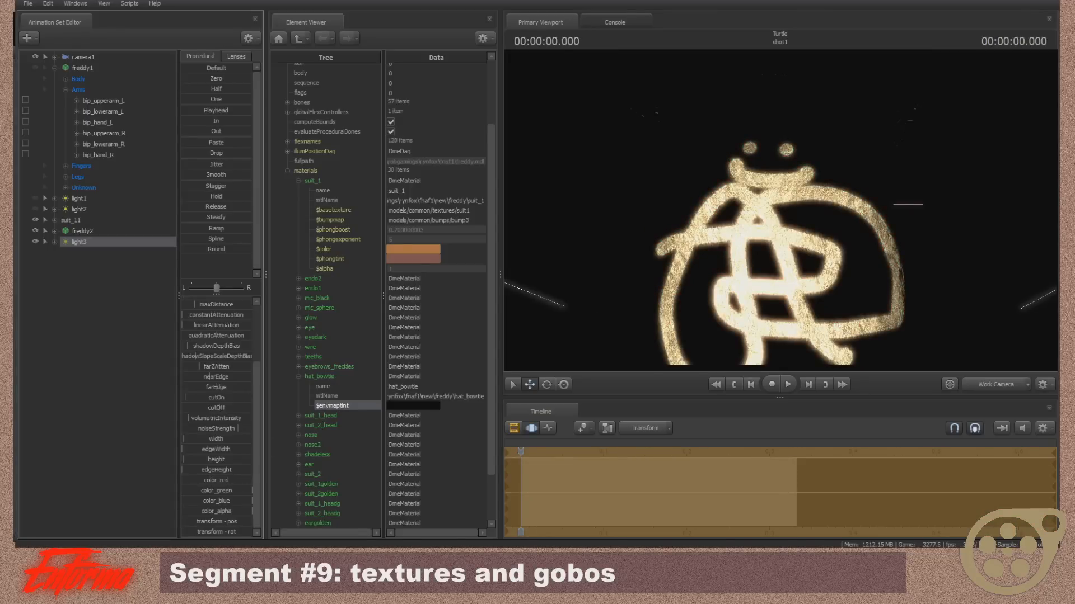
left_click_drag(236, 491, 182, 501)
left_click_drag(630, 315, 661, 316)
key("w")
key("s")
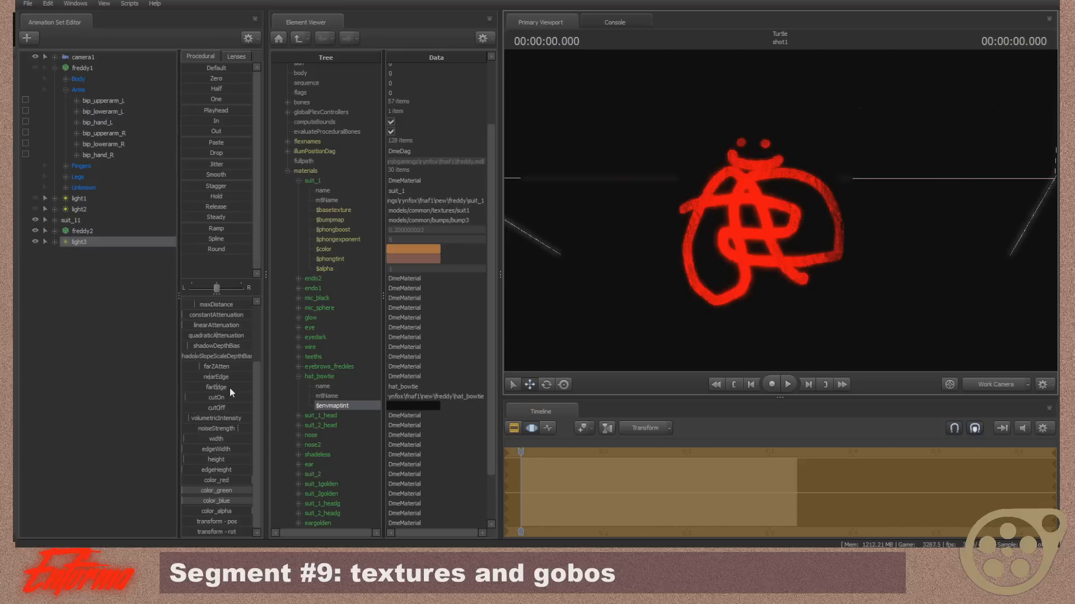
- Restore light3's green and blue color levels, and return to the camera1 view and the Clip Editor
left_click_drag(206, 492, 417, 500)
mouse_move(585, 289)
left_mouse_down()
mouse_move(672, 269)
mouse_move(593, 284)
left_mouse_up()
left_click_drag(255, 377, 626, 383)
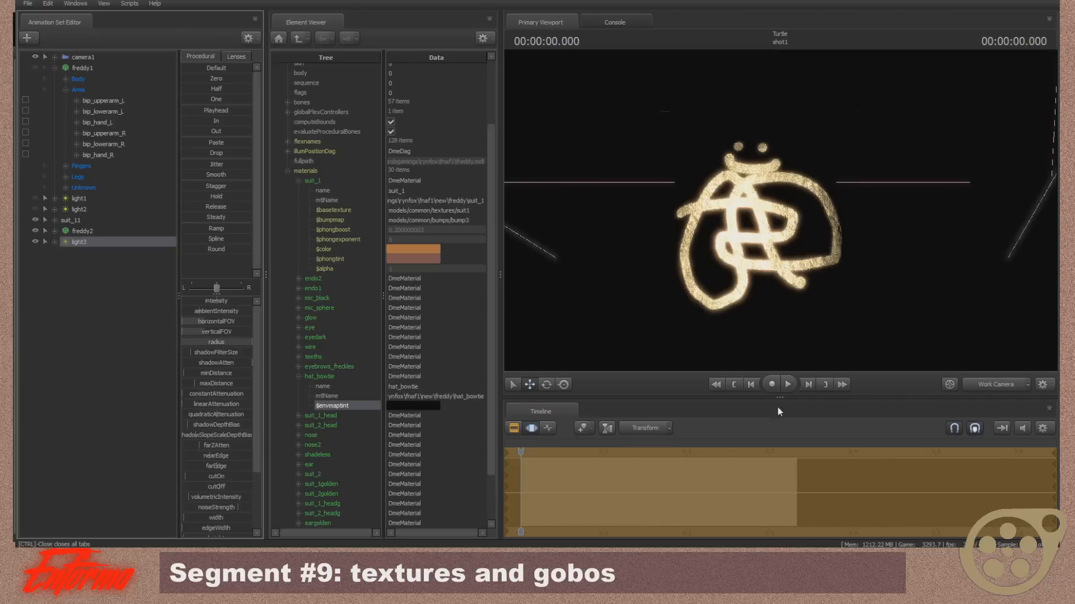
left_click(995, 385)
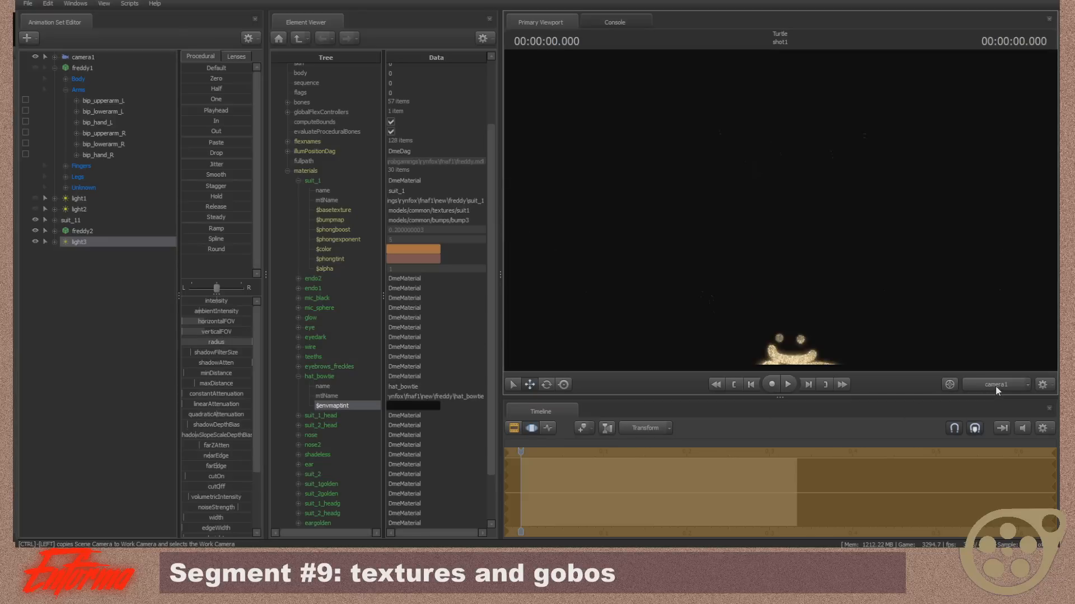
left_click(518, 428)
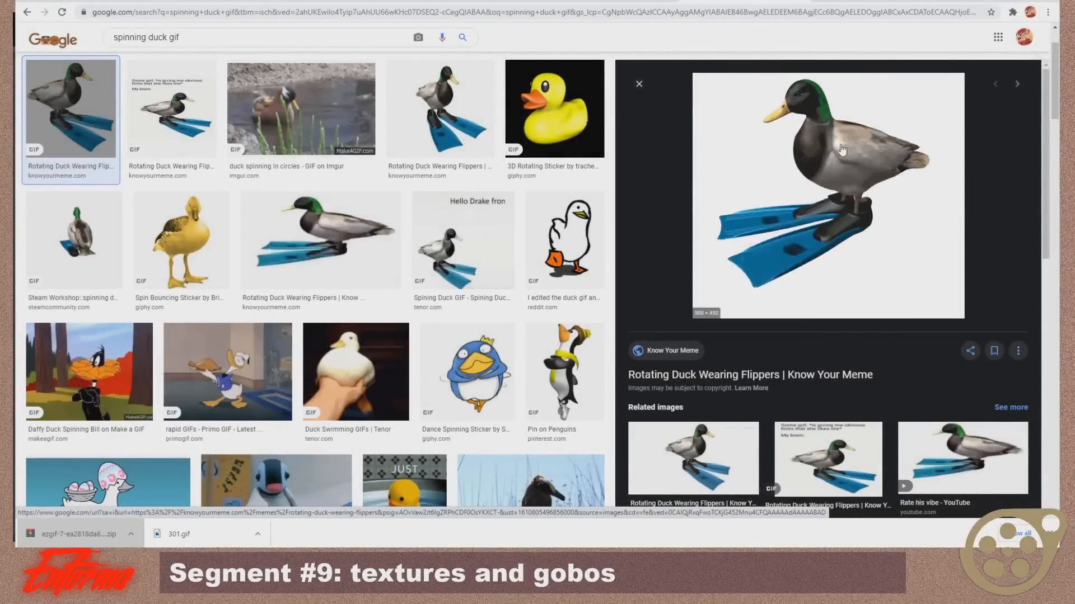
- In the browser, save the rotating duck GIF as 301.gif in the him folder under Videos
right_click(840, 191)
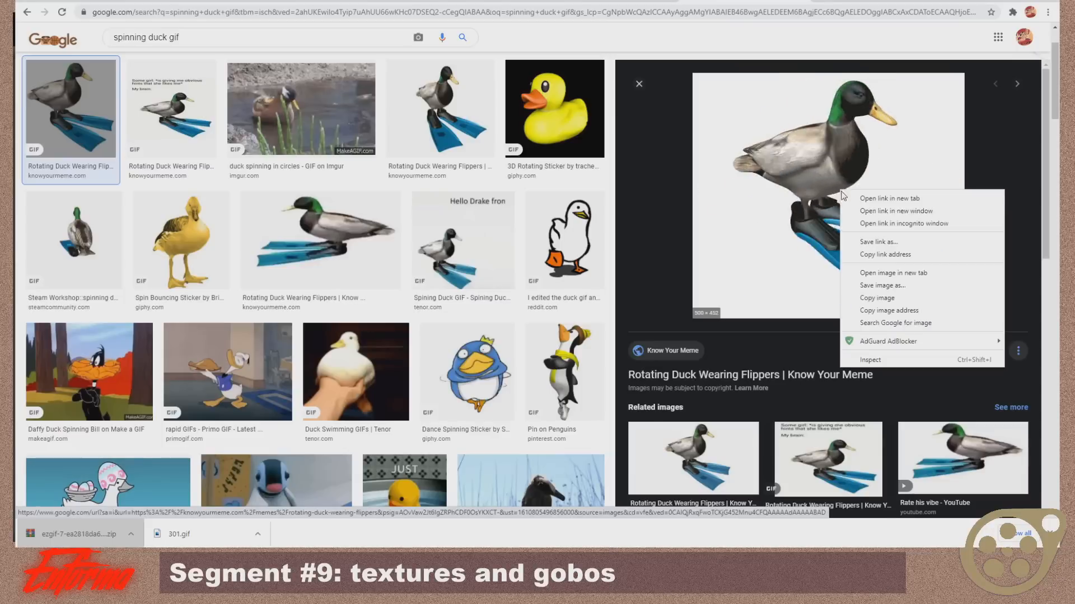
left_click(881, 285)
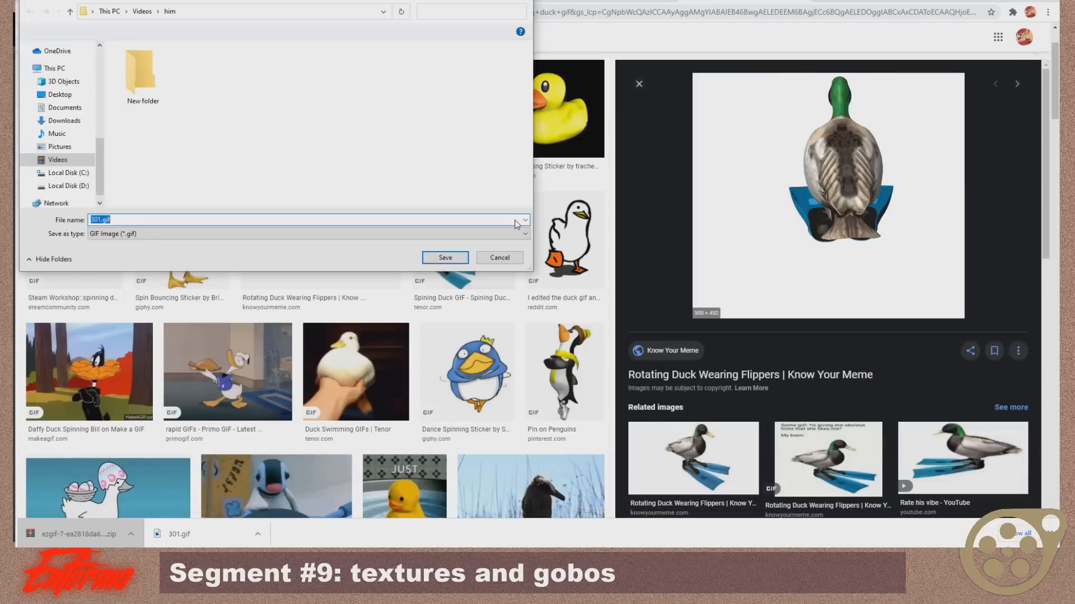
left_click(435, 259)
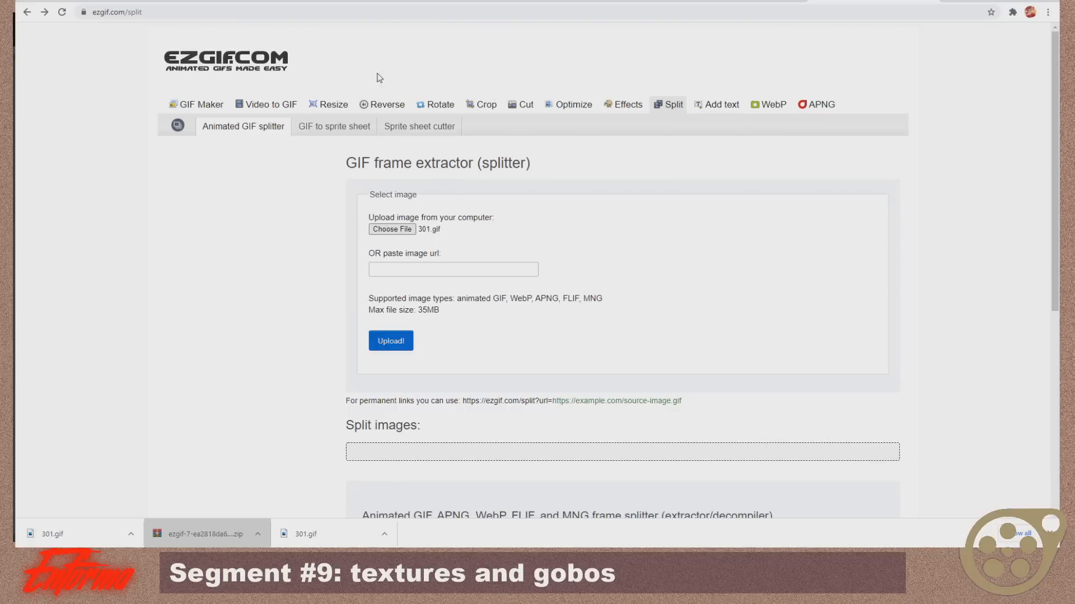
- Upload 301.gif from the him folder to the ezgif GIF frame splitter
left_click(389, 232)
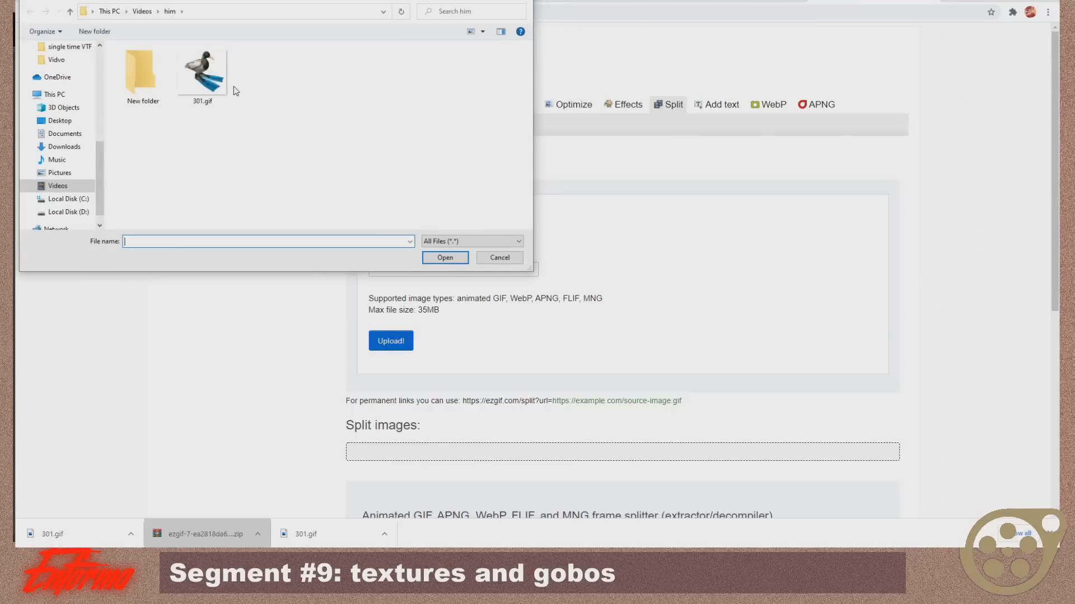
left_click(215, 83)
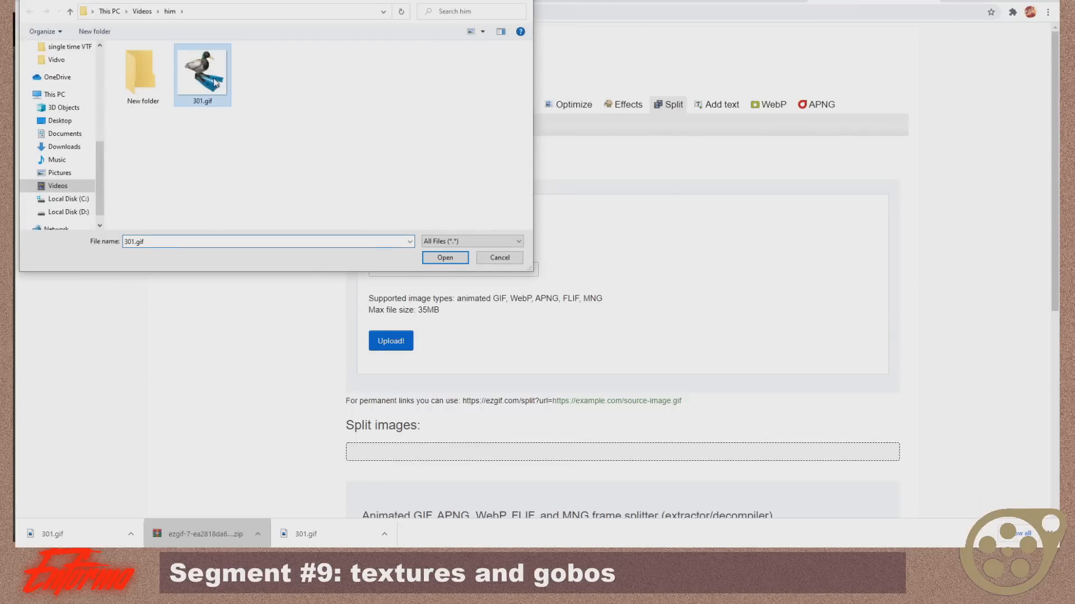
left_click(444, 258)
left_click(391, 342)
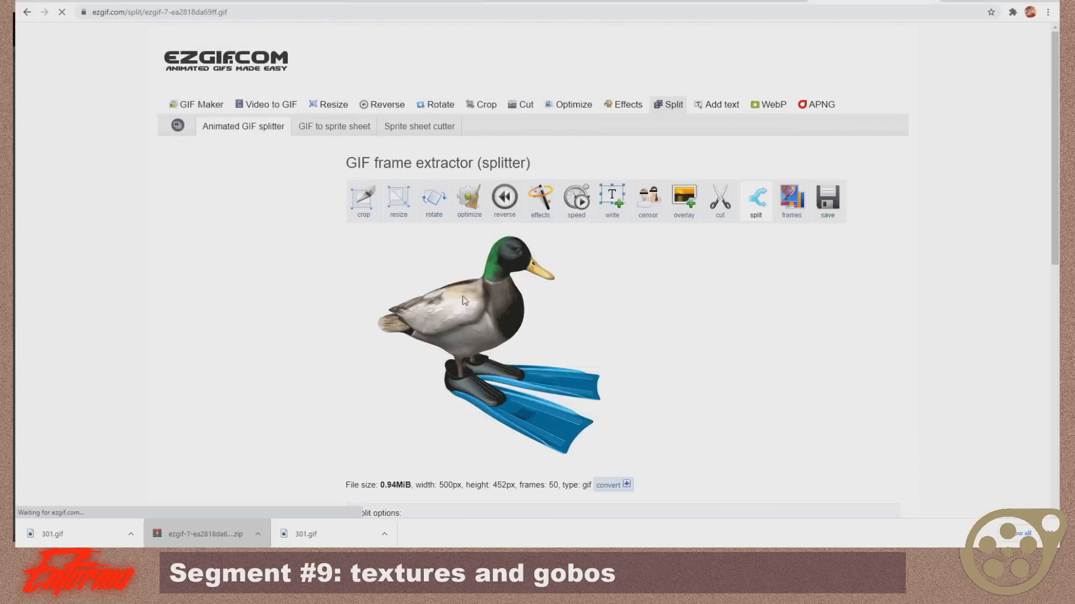
- Split the uploaded duck GIF into individual frames with output images in PNG format
scroll(526, 347, "down", 5)
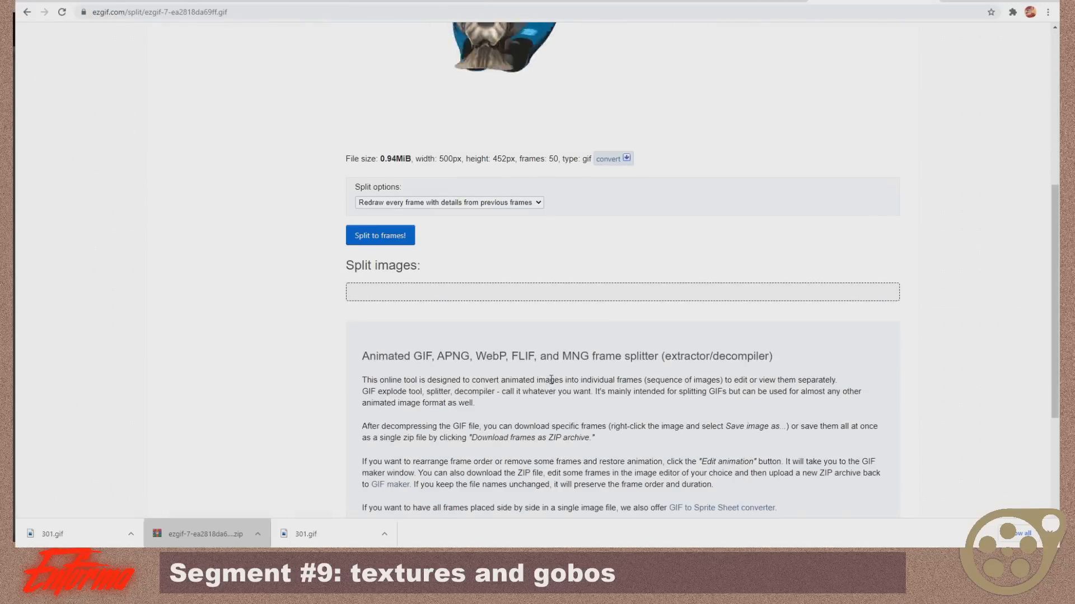
scroll(550, 376, "up", 5)
scroll(585, 386, "down", 4)
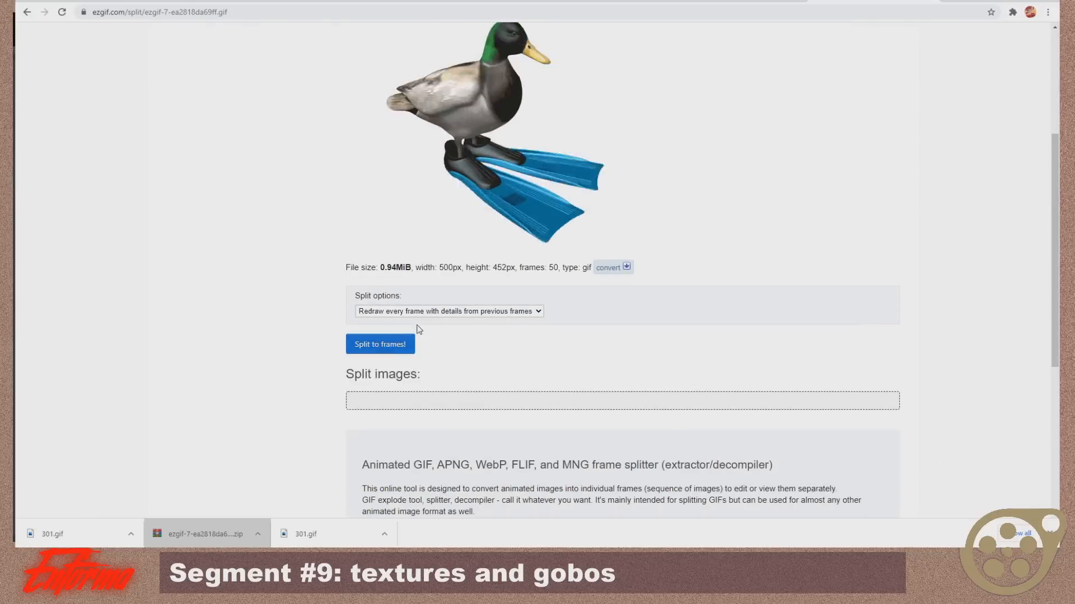
left_click(392, 312)
left_click(446, 341)
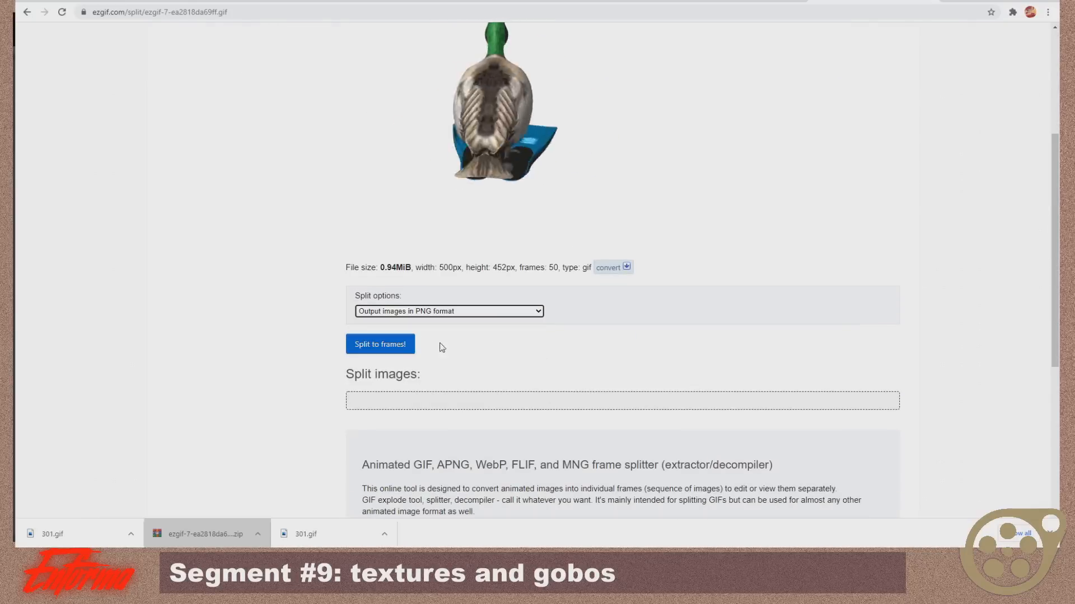
left_click(399, 344)
- Download the split duck frames as a ZIP archive into the him folder
scroll(454, 242, "down", 5)
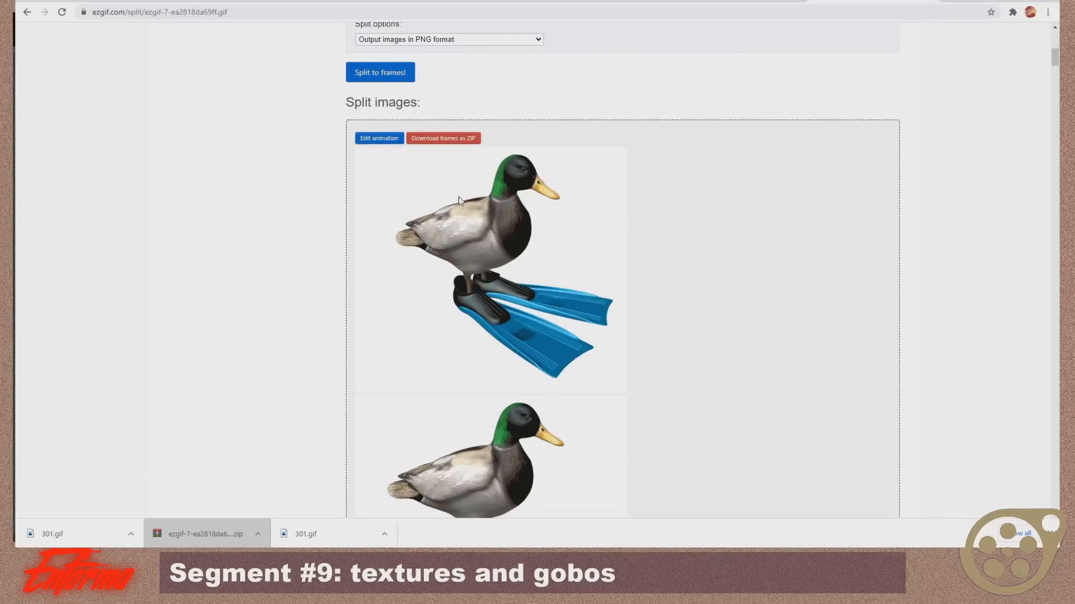
left_click(460, 141)
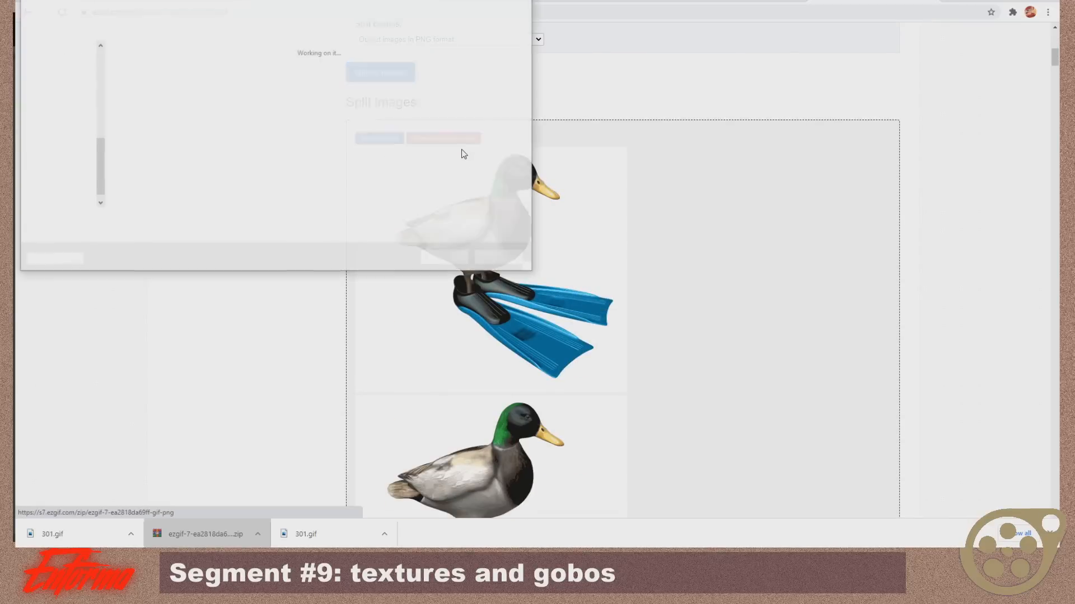
left_click(431, 258)
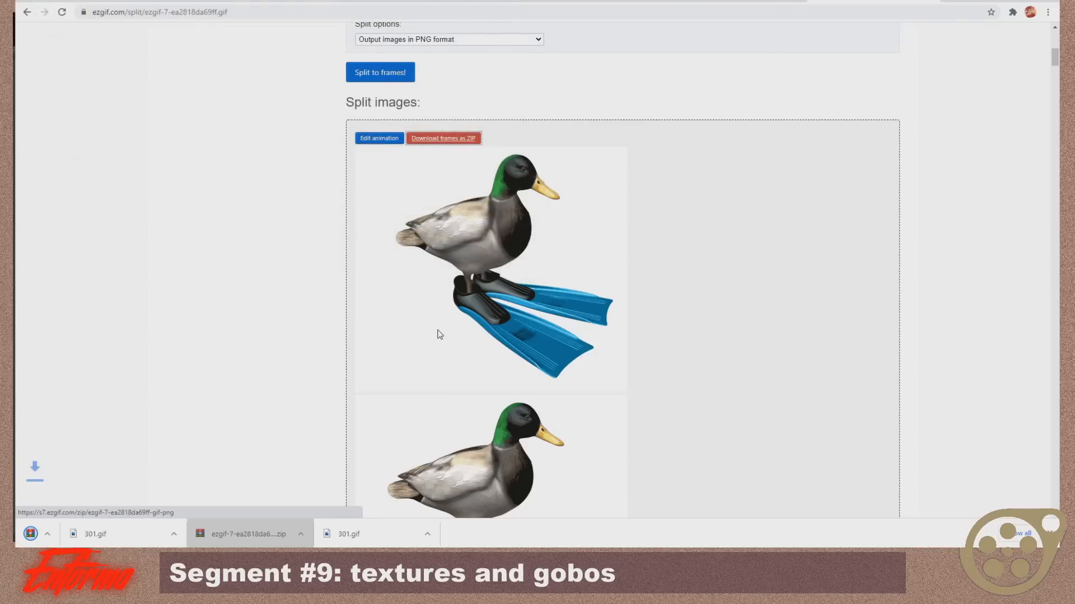
- Open the downloaded ZIP in WinRAR, extract all its frame PNGs into New folder inside him, and open that folder
left_click(85, 536)
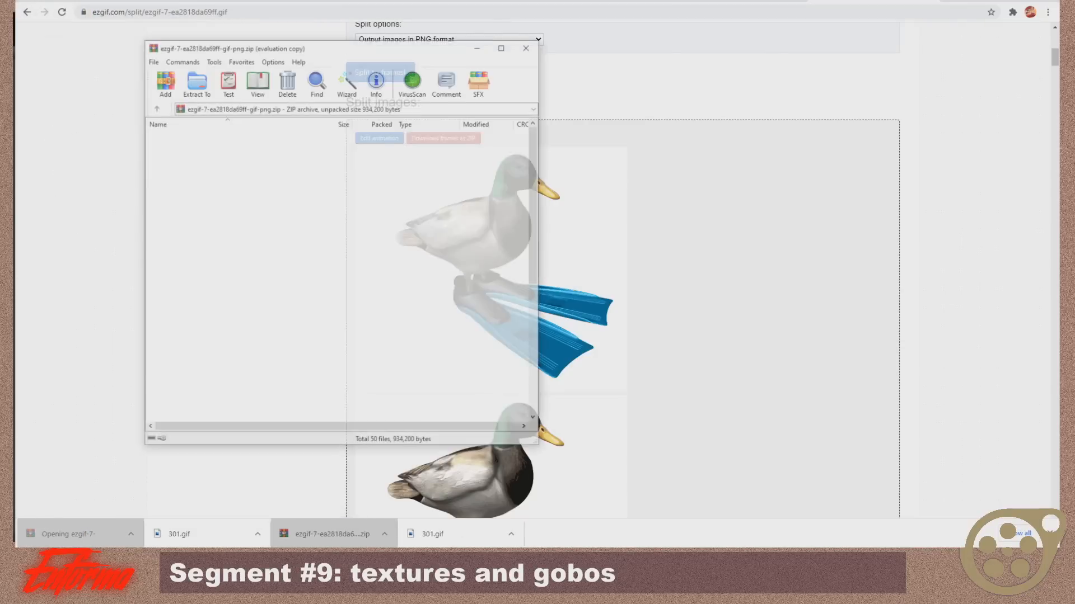
left_click(78, 532)
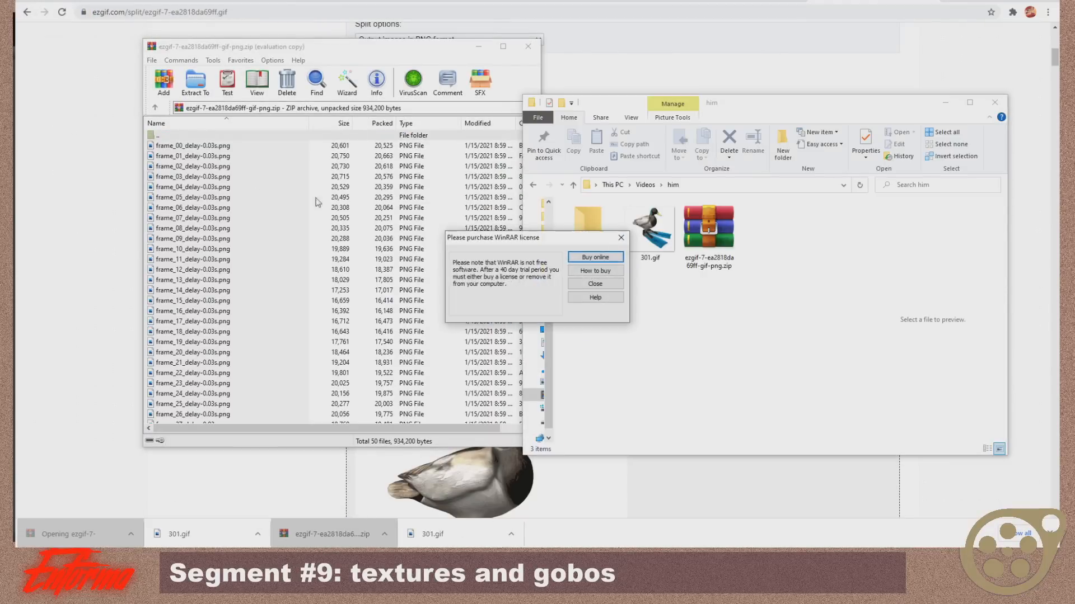
left_click(621, 238)
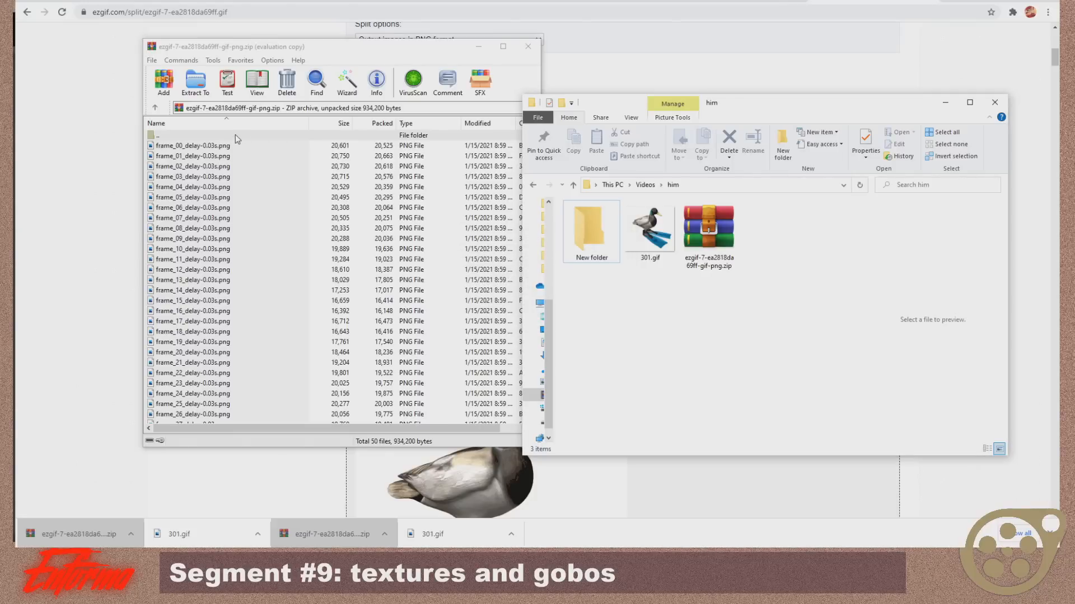
left_click(245, 147)
scroll(252, 336, "down", 8)
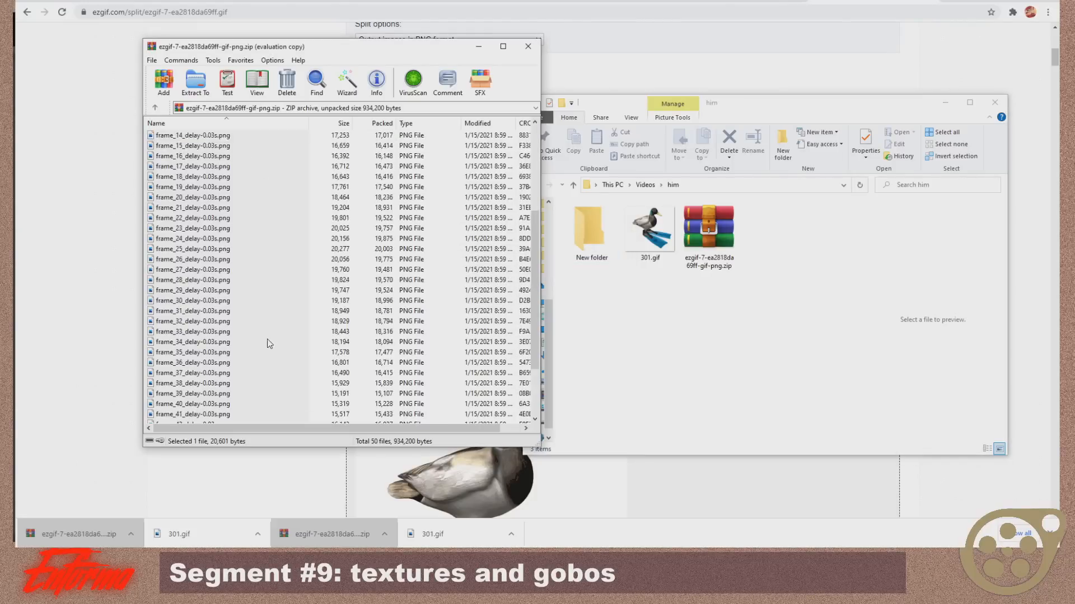
left_click(221, 414, "shift")
left_click_drag(283, 365, 600, 230)
double_click(600, 230)
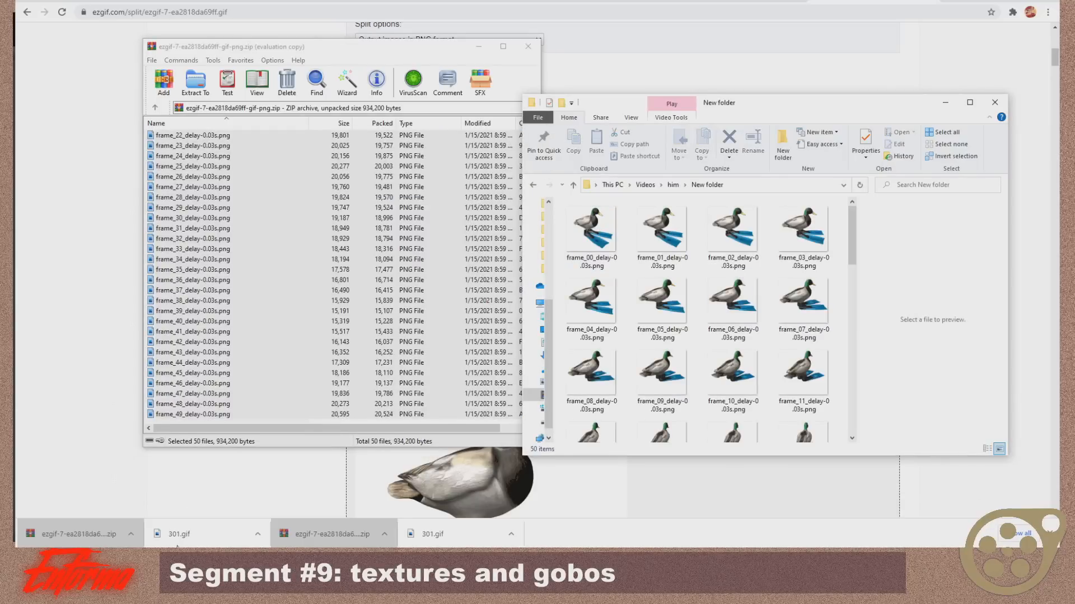
- Switch to VTFEdit and try to load all the duck frames by dropping them in from New folder
key("alt+Tab")
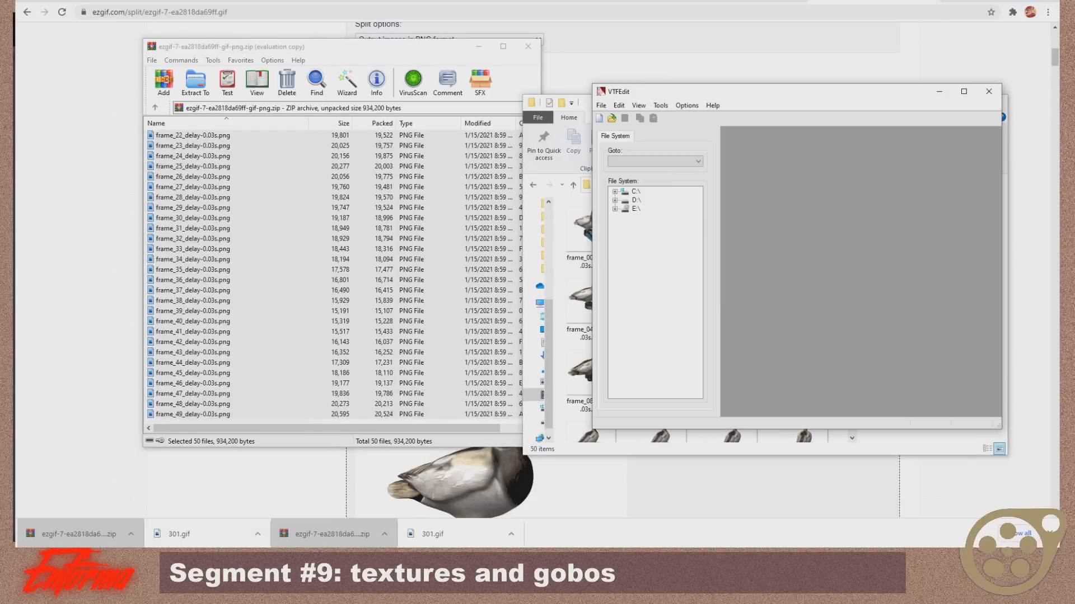
left_click_drag(714, 96, 161, 85)
left_click(590, 241)
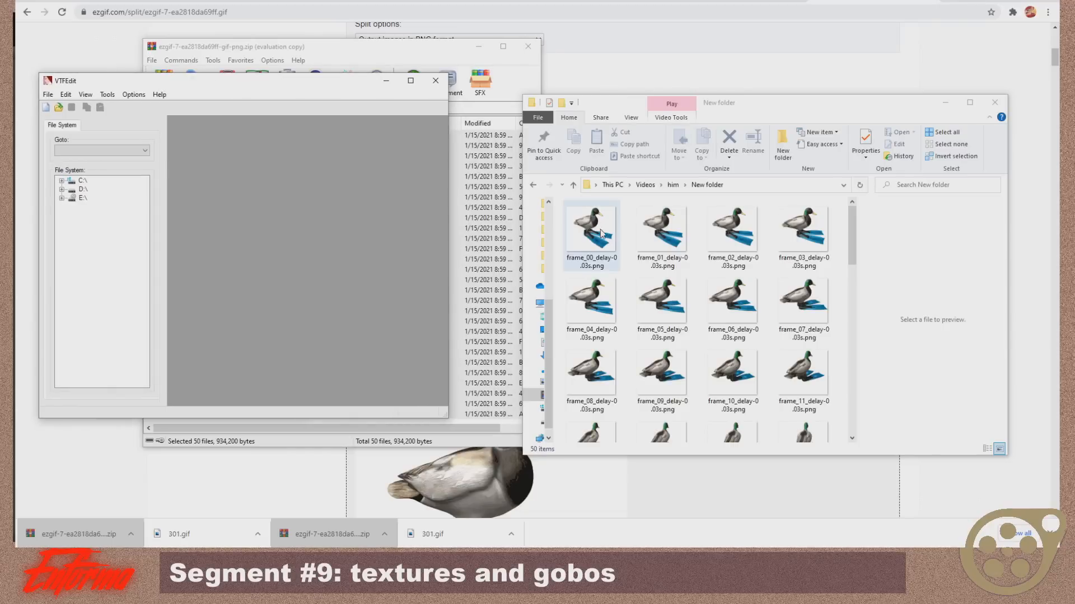
scroll(770, 408, "down", 10)
key("ctrl+a")
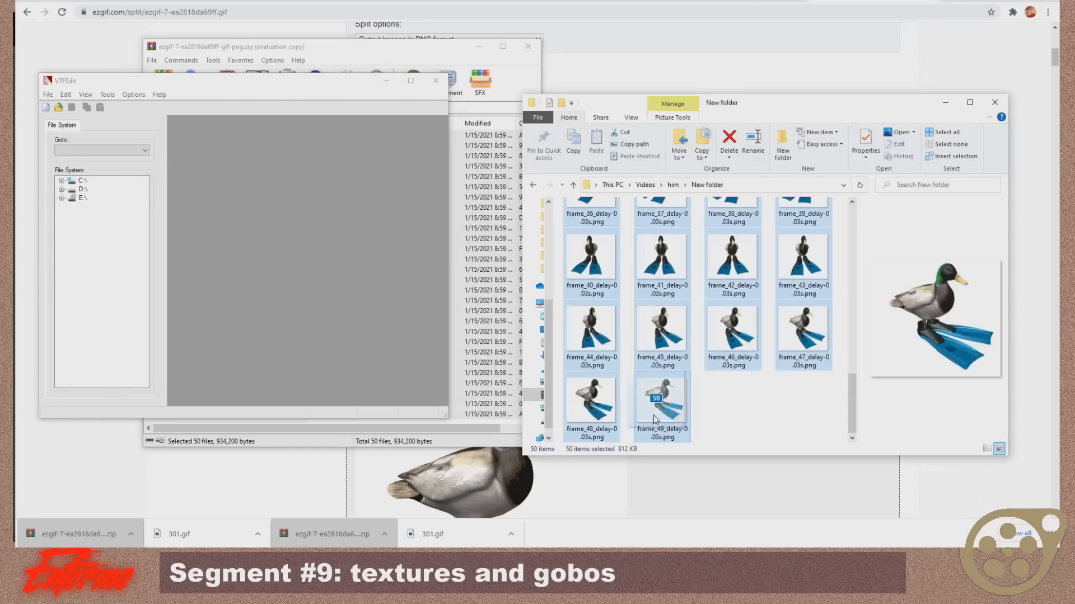
left_click_drag(663, 416, 281, 260)
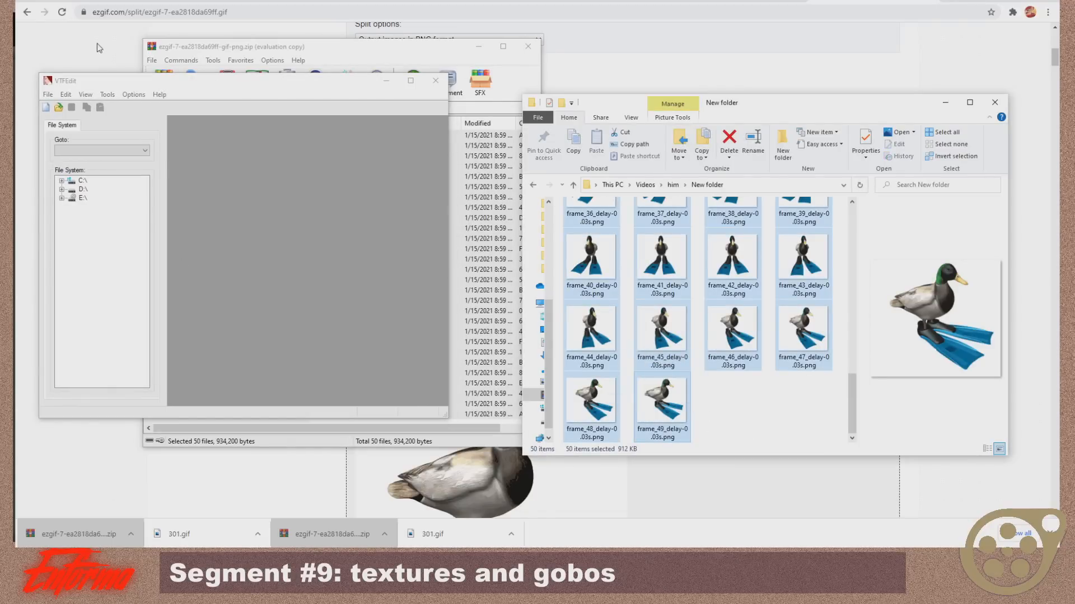
- Import all the duck frame PNGs from New folder inside Videos > him into VTFEdit
left_click(47, 94)
left_click(47, 94)
left_click(47, 95)
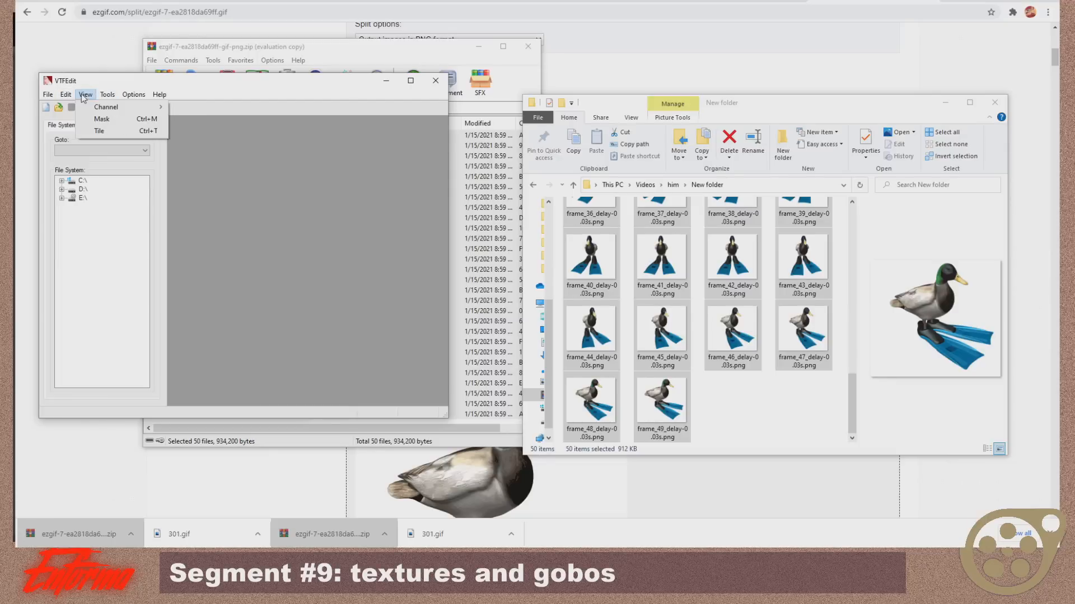
mouse_move(49, 95)
left_click(68, 162)
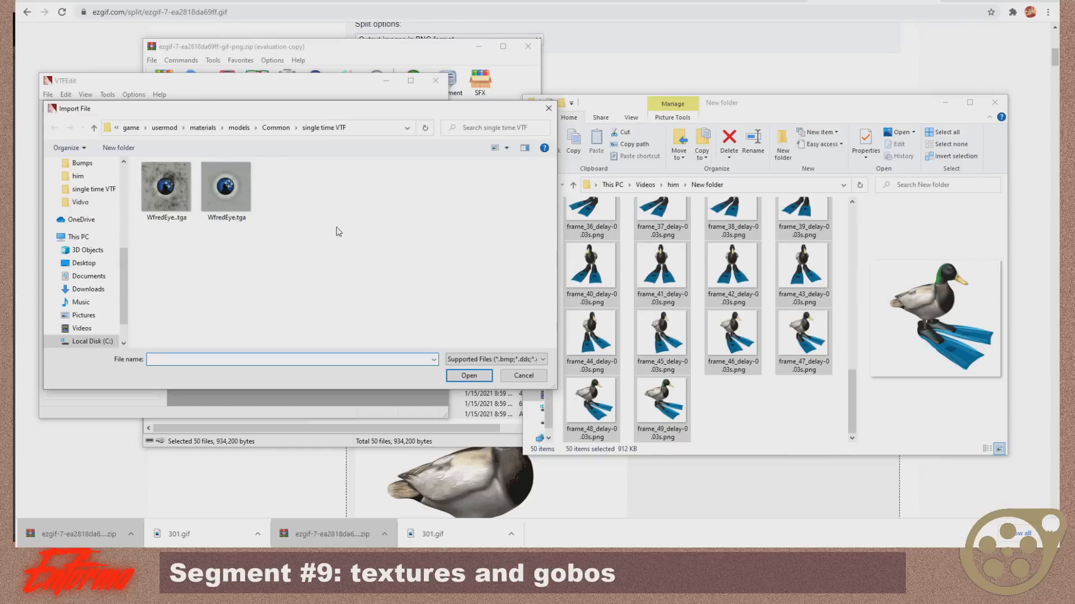
left_click(101, 201)
left_click(173, 128)
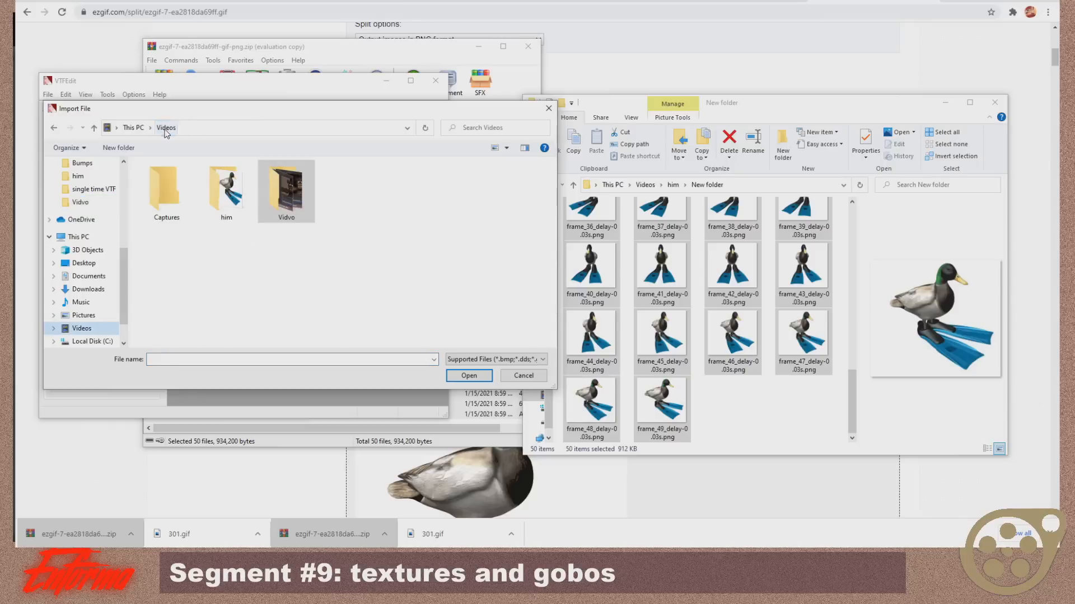
double_click(229, 190)
double_click(160, 200)
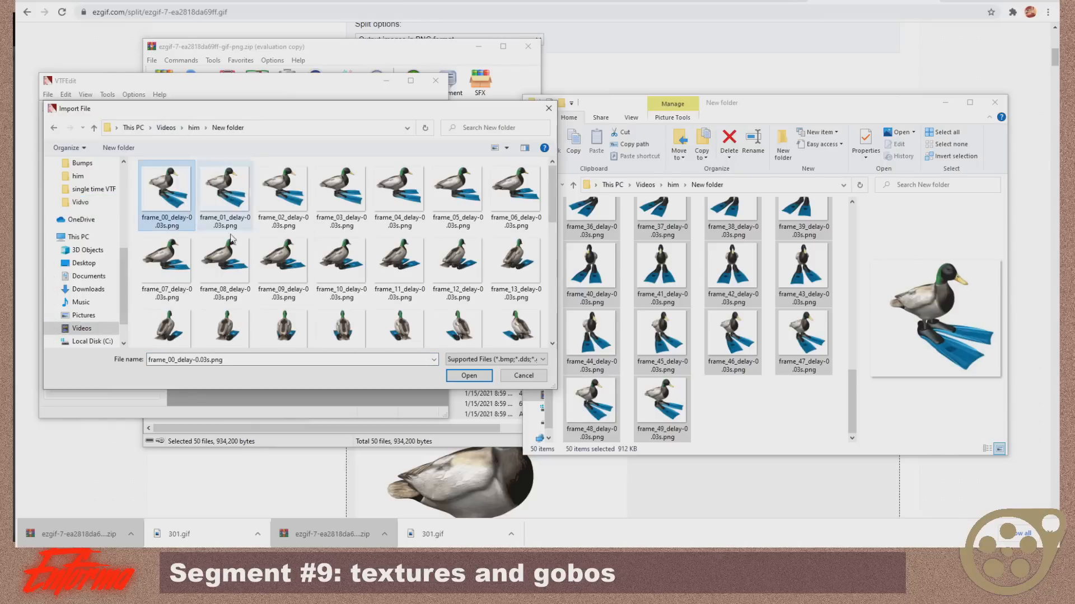
scroll(419, 301, "down", 8)
key("ctrl+a")
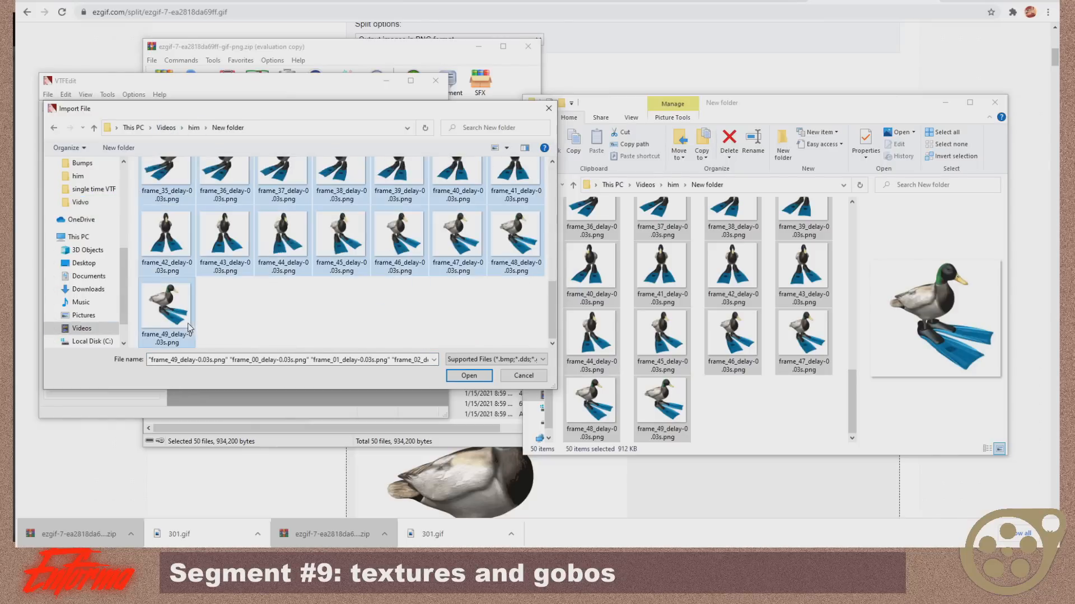
left_click(478, 379)
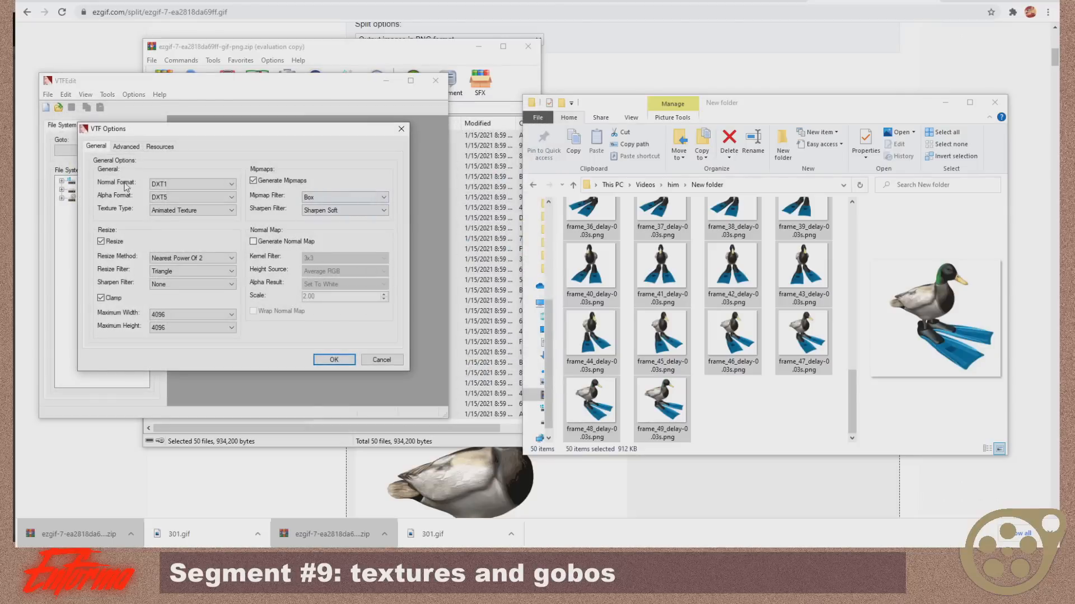
- Accept the VTF options with DXT1 normal format, Animated Texture type, Nearest Power Of 2 resizing and 4096 maximum size
left_click(162, 184)
left_click(163, 185)
left_click(180, 210)
left_click(180, 212)
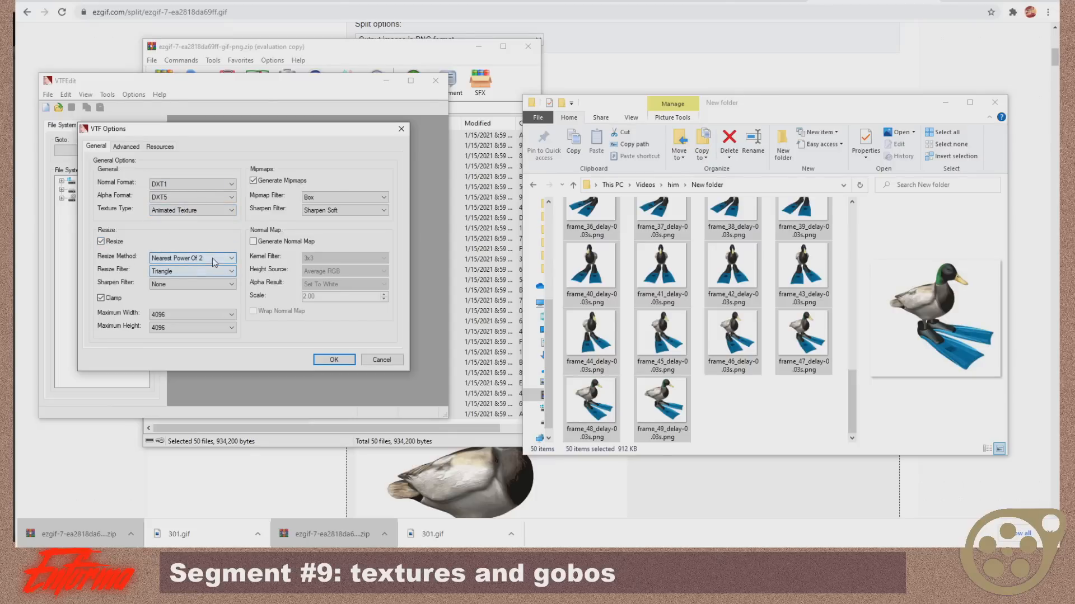
left_click(204, 314)
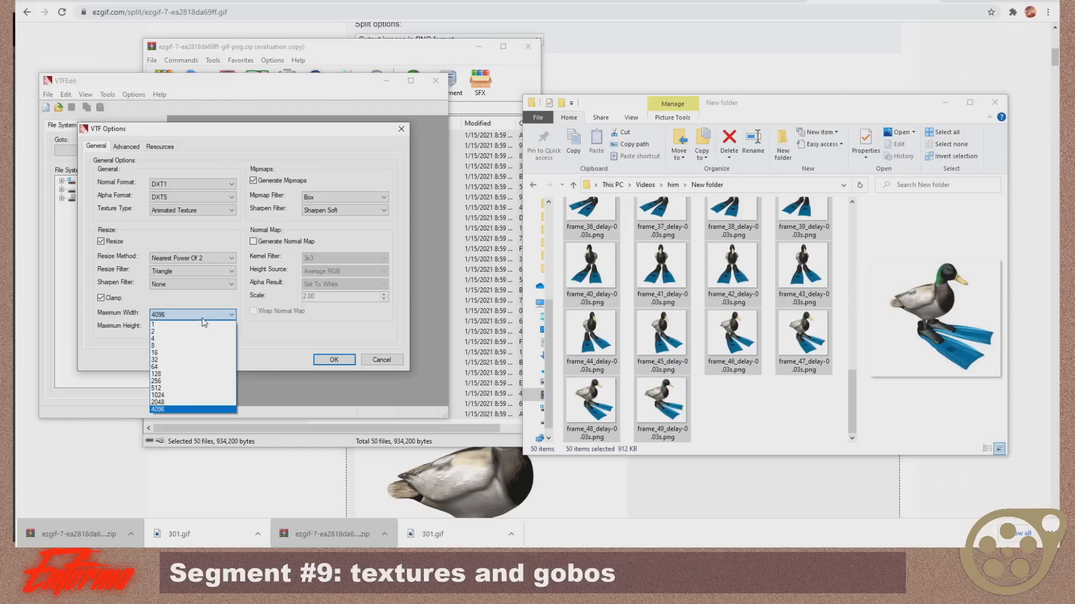
left_click(205, 317)
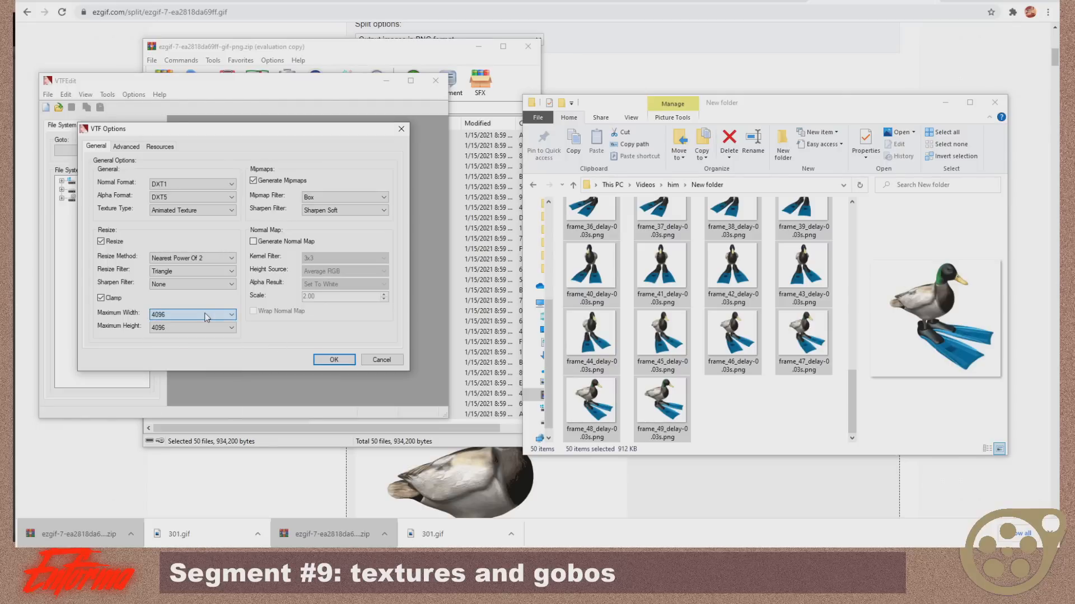
left_click(333, 360)
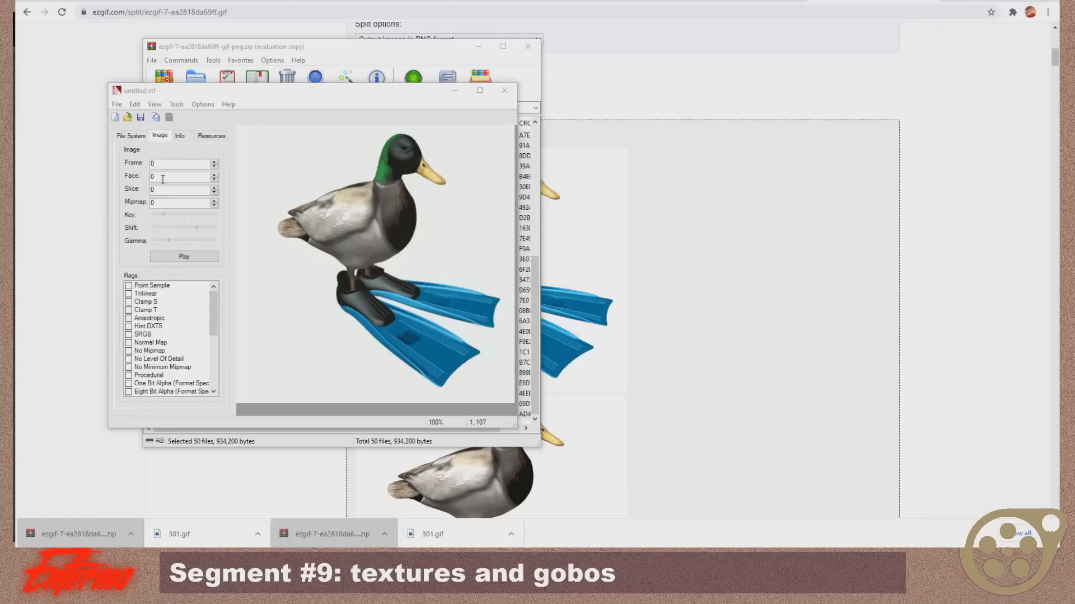
- Step forward and back through the imported duck frames and play the animation preview
left_click(214, 163)
left_click(214, 162)
left_click(214, 162)
left_click(214, 162)
left_click(214, 163)
left_click(214, 162)
left_click(214, 163)
left_click(214, 162)
left_click(214, 162)
left_click(214, 162)
left_click(214, 167)
left_click(214, 167)
left_click(214, 166)
left_click(213, 167)
left_click(213, 167)
left_click(213, 167)
left_click(214, 167)
left_click(214, 167)
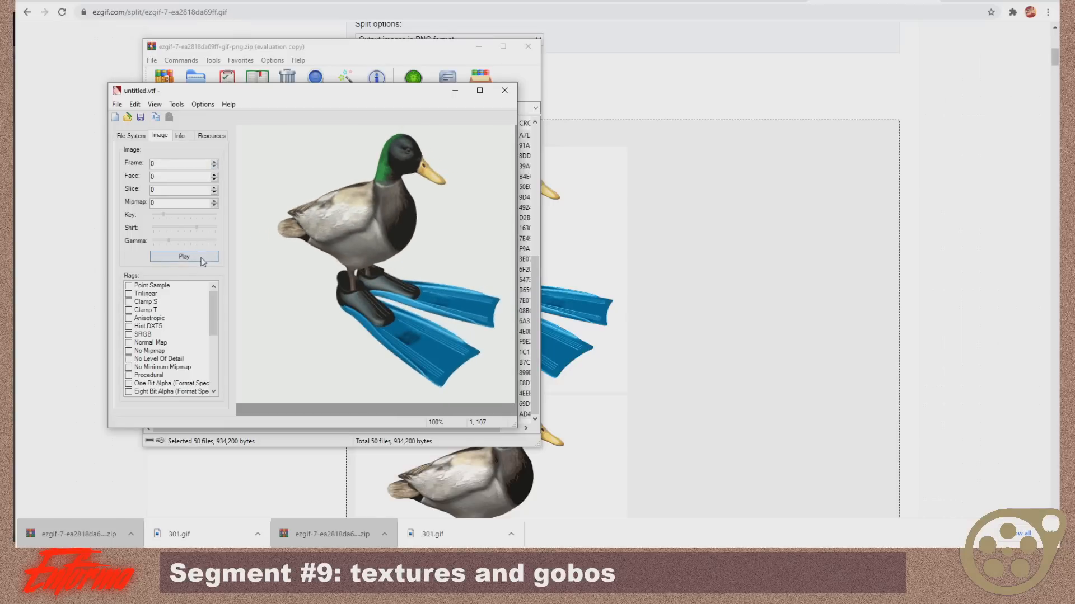
left_click(199, 259)
- Enable the Clamp All flag on the animated duck texture and check its file and image information
left_click(179, 137)
left_click(206, 136)
left_click(129, 137)
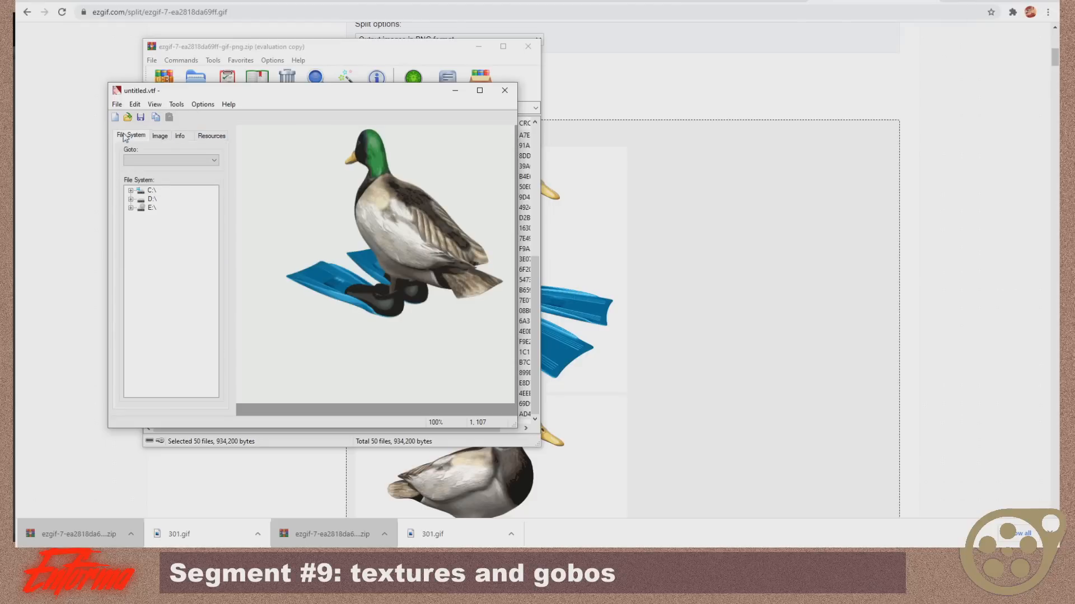
left_click(160, 137)
left_click(130, 303)
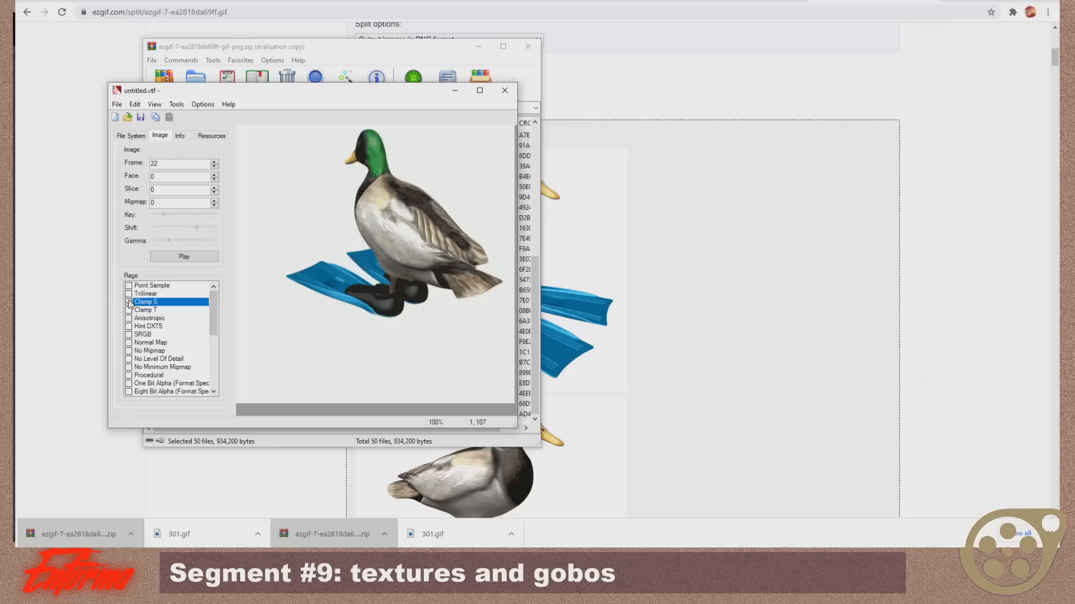
scroll(150, 382, "down", 5)
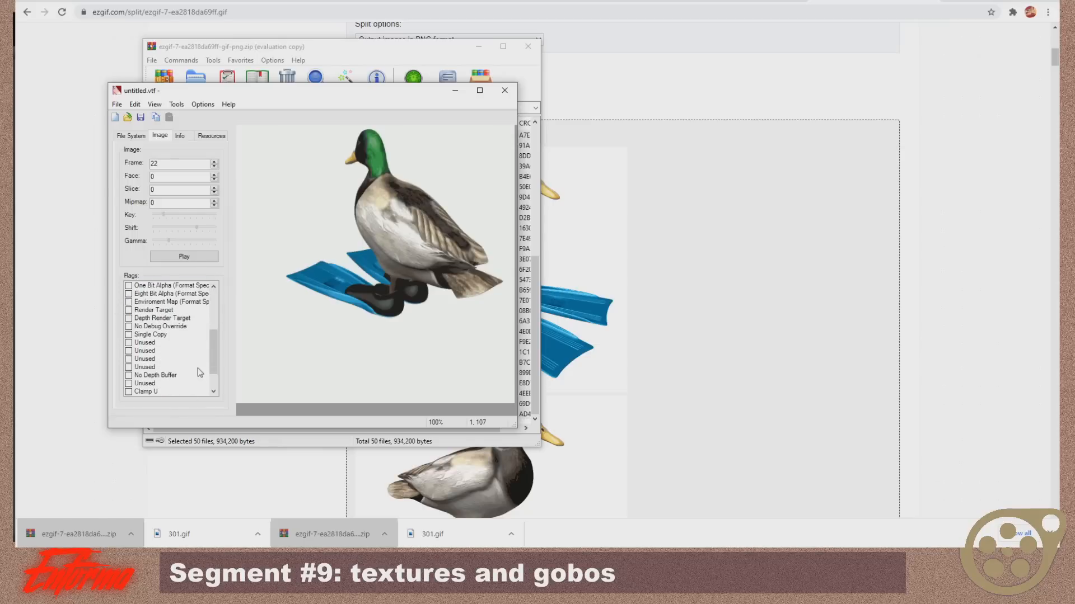
scroll(150, 382, "down", 1)
left_click(129, 392)
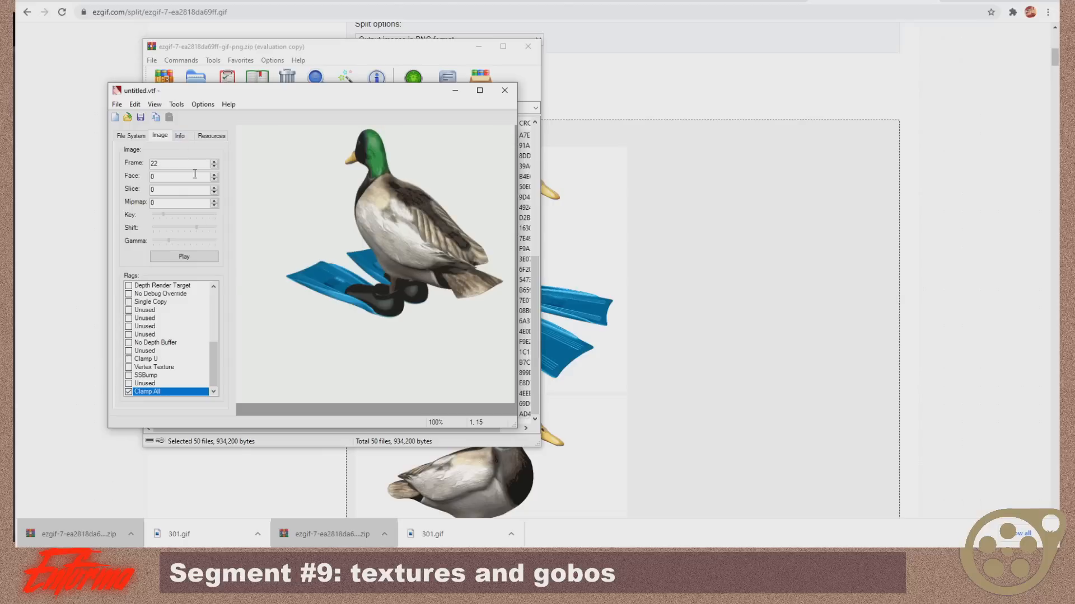
left_click(180, 136)
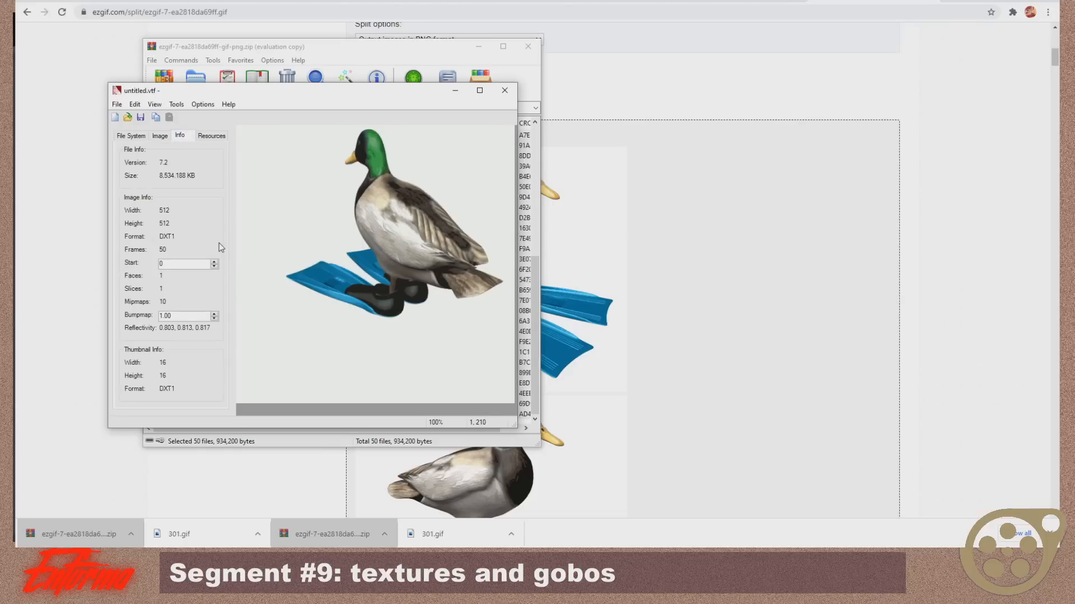
- Save the animated duck texture as a Funnyhaha VTF file in the single time VTF folder
key("alt+f")
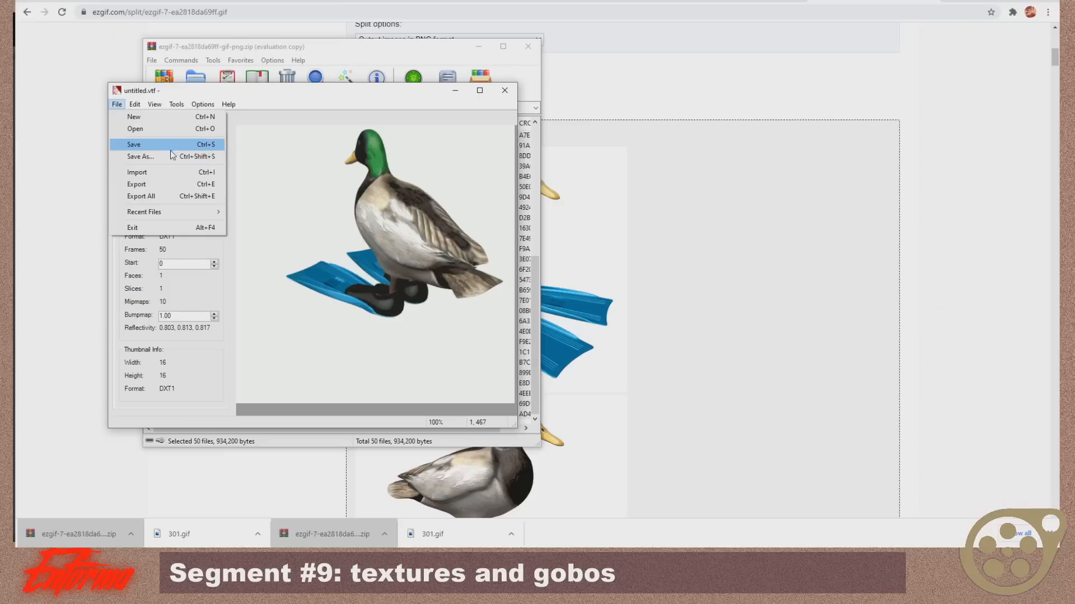
left_click(171, 157)
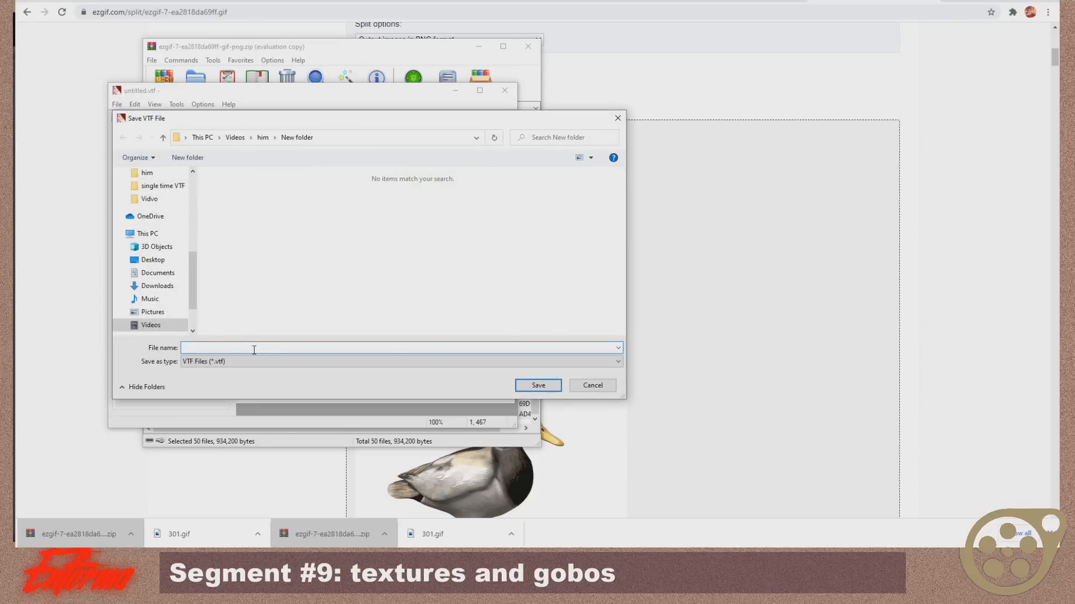
type("Funny")
left_click(163, 185)
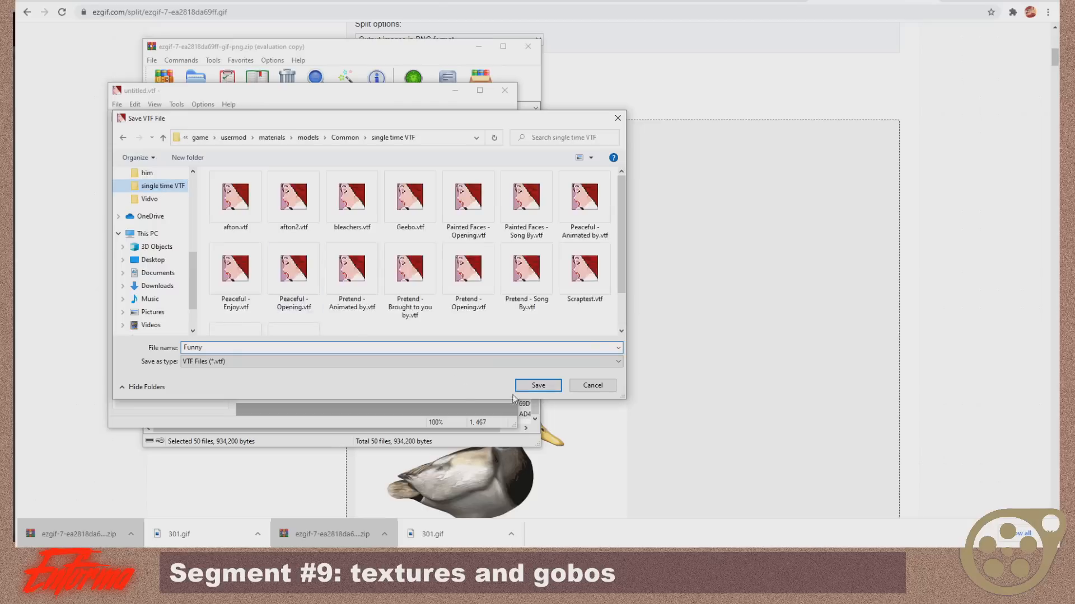
left_click(368, 349)
left_click(368, 351)
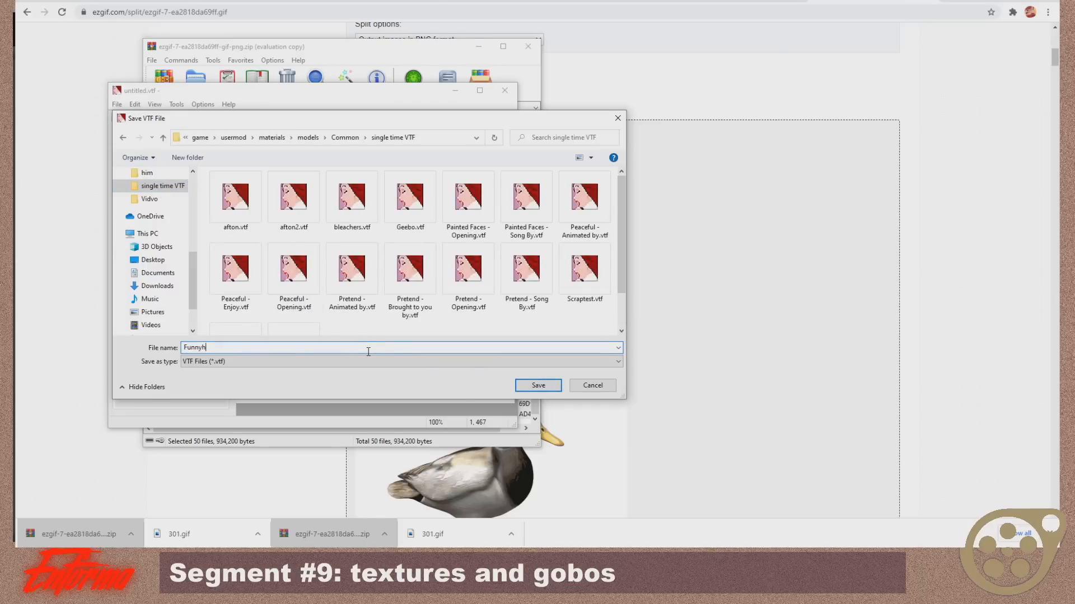
left_click(539, 386)
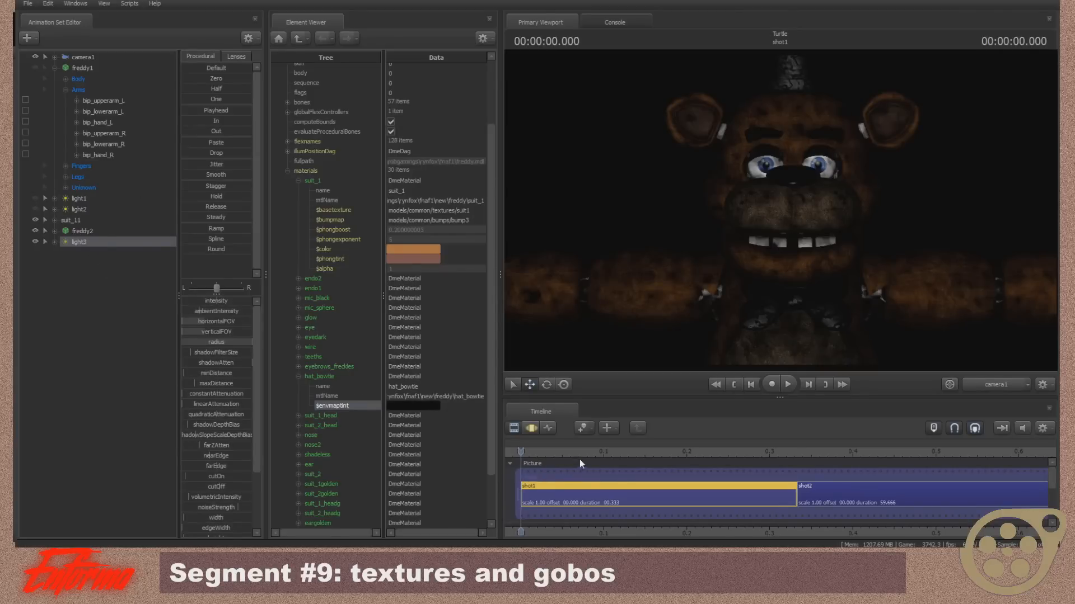
- Switch to Source Filmmaker and assign the duck VTF as light3's texture, filtering the textures by funnyhaha
left_click(531, 429)
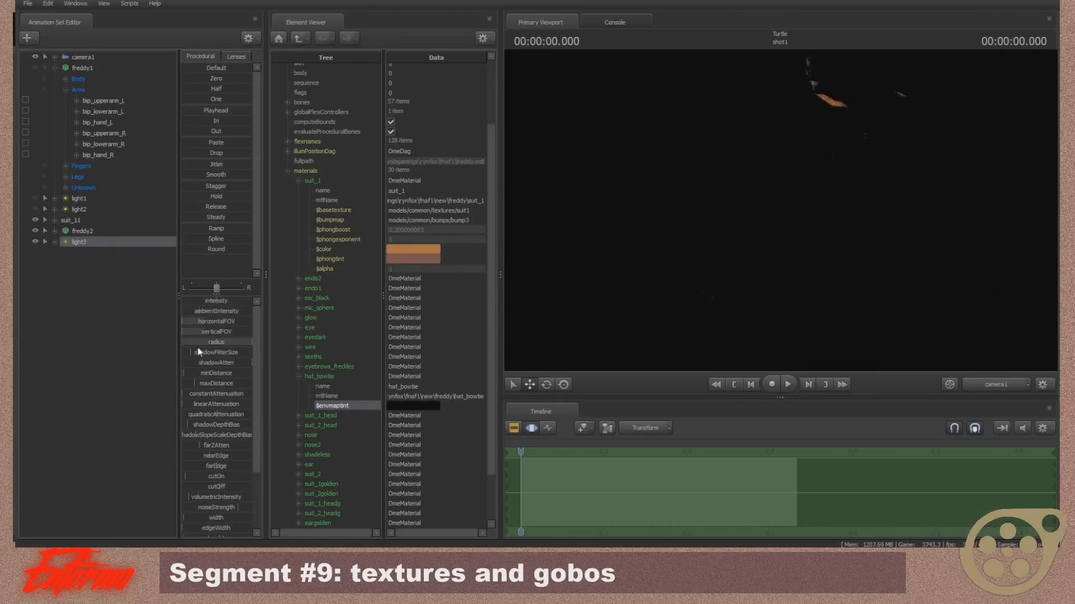
right_click(90, 239)
left_click(144, 356)
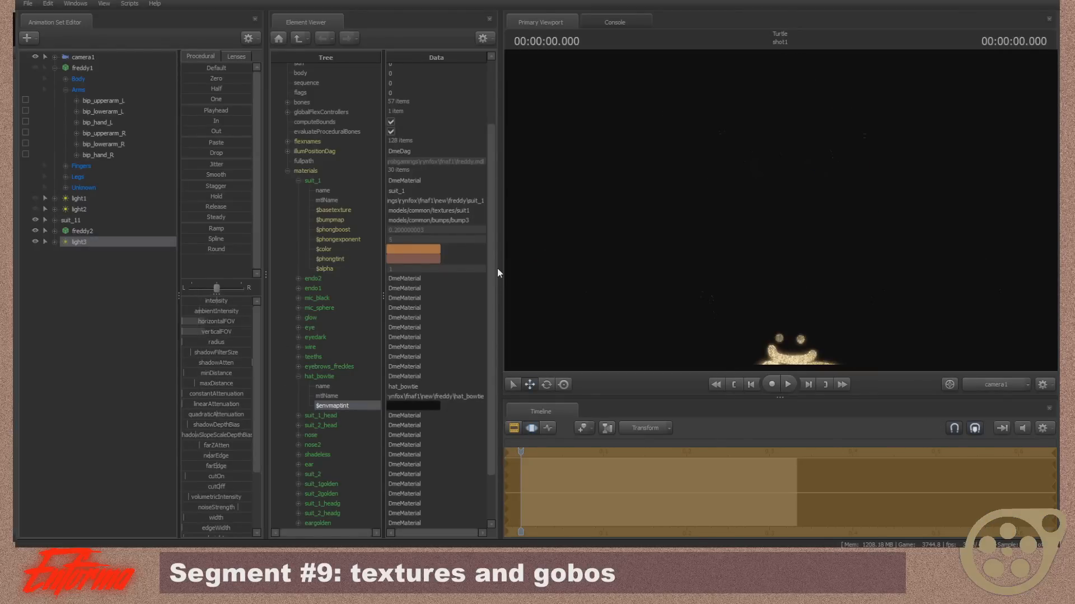
type("funnyhaha")
left_click(523, 112)
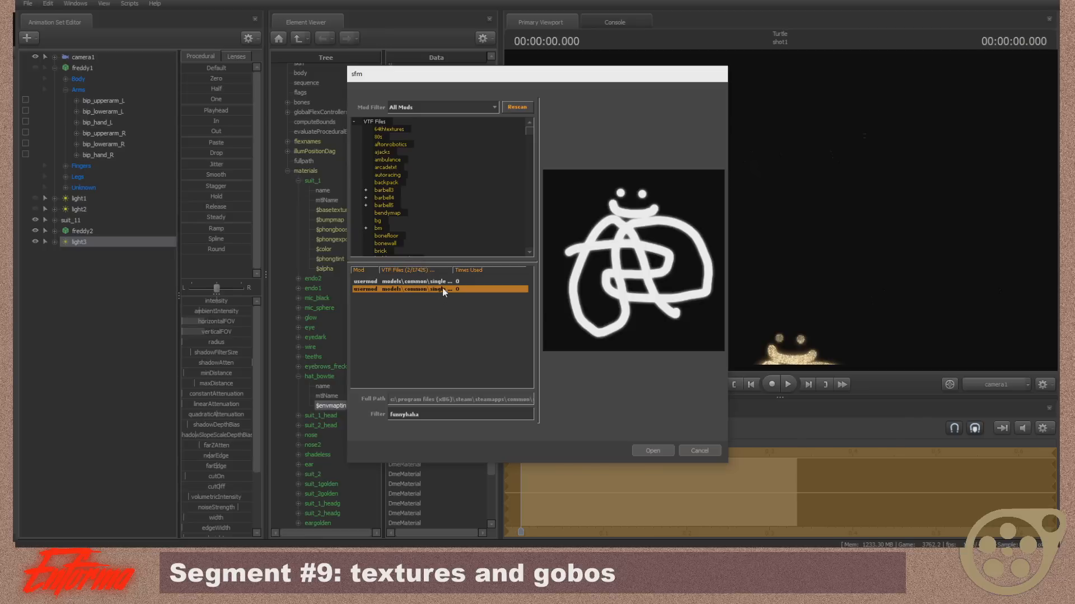
left_click(444, 285)
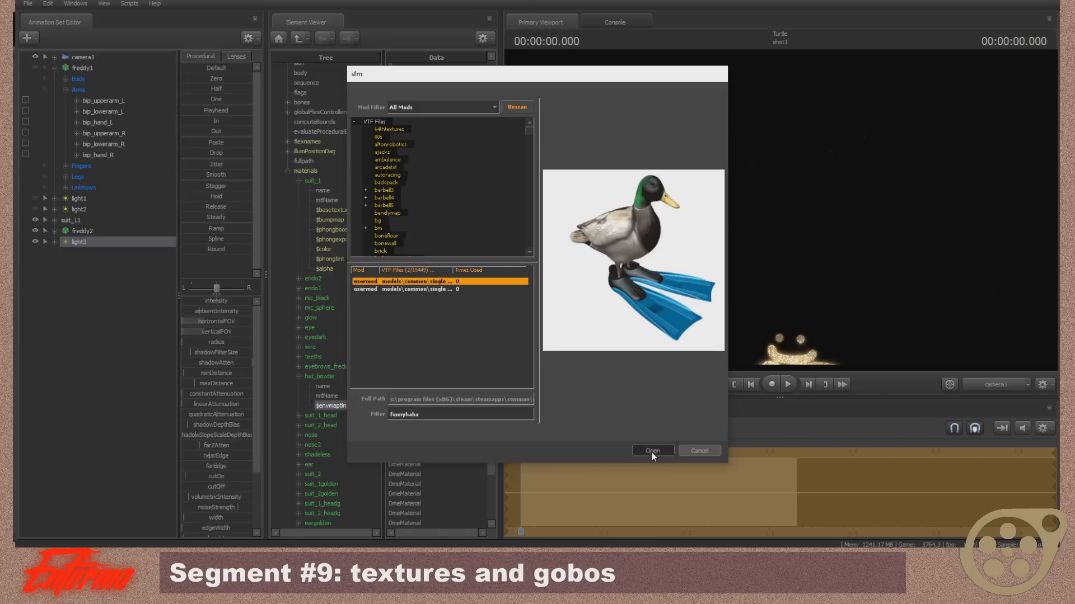
left_click(652, 451)
- Look through light3, back it away so the duck projects onto Freddy, and return to the Work Camera view
left_click_drag(109, 245, 753, 247)
key("s")
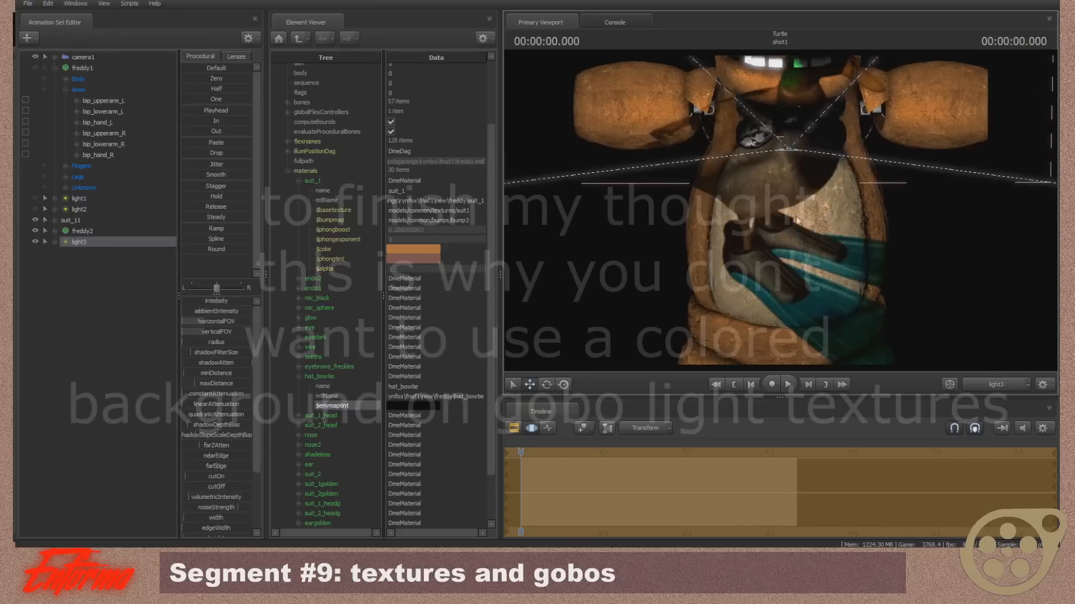
left_click(996, 384)
left_click_drag(828, 252, 829, 252)
left_click_drag(782, 211, 782, 212)
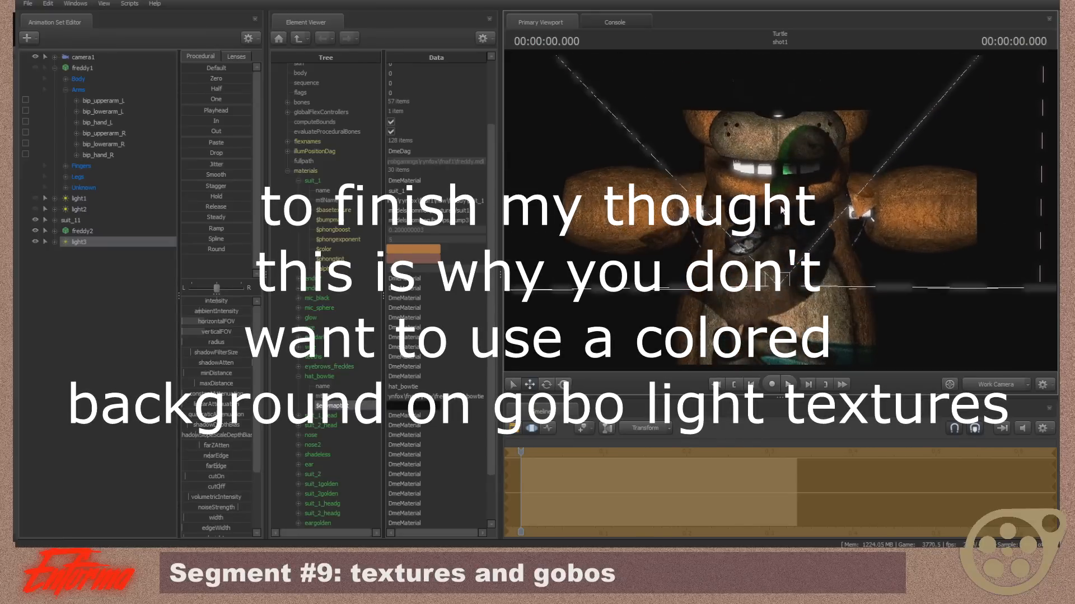
key("Down")
key("Up")
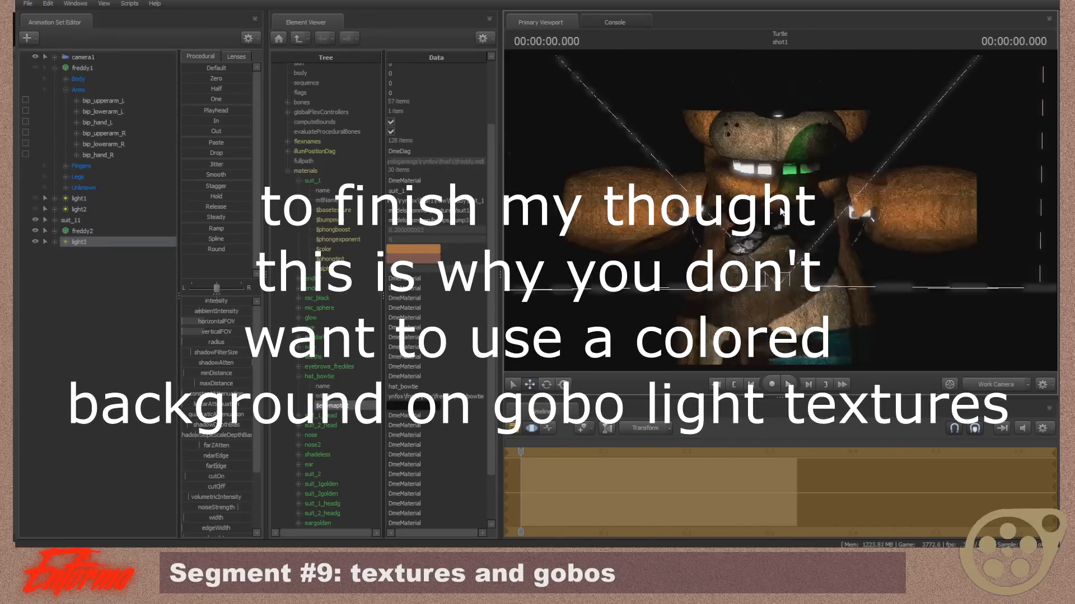
- Extend shot1 in the timeline to a duration of 02.333
left_click(514, 428)
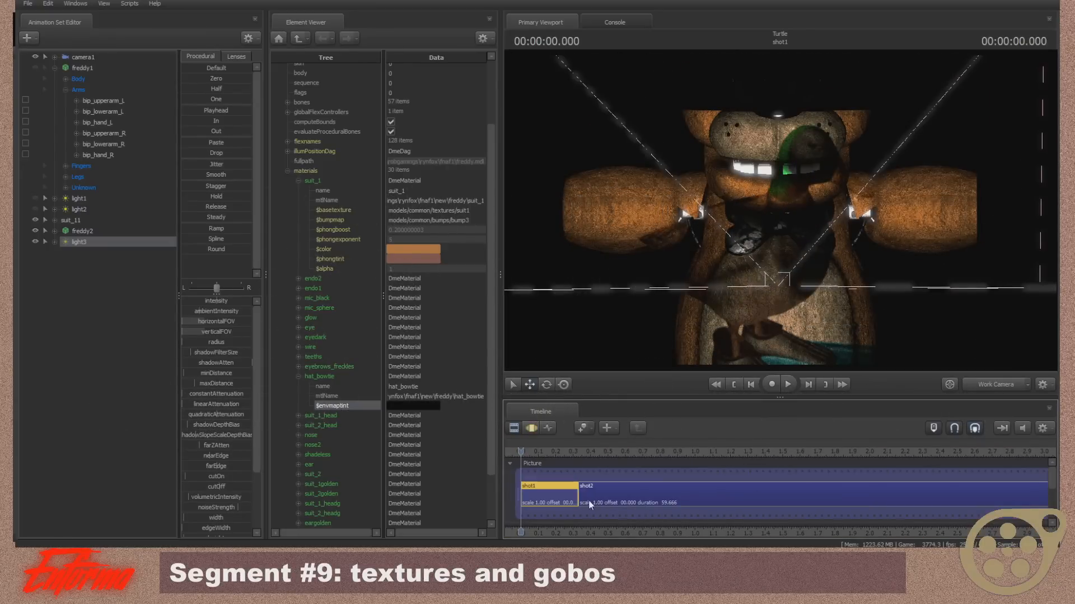
left_click_drag(579, 497, 928, 486)
scroll(881, 492, "down", 6)
- Play and pause shot1 to examine the spinning duck projected on Freddy
key("space")
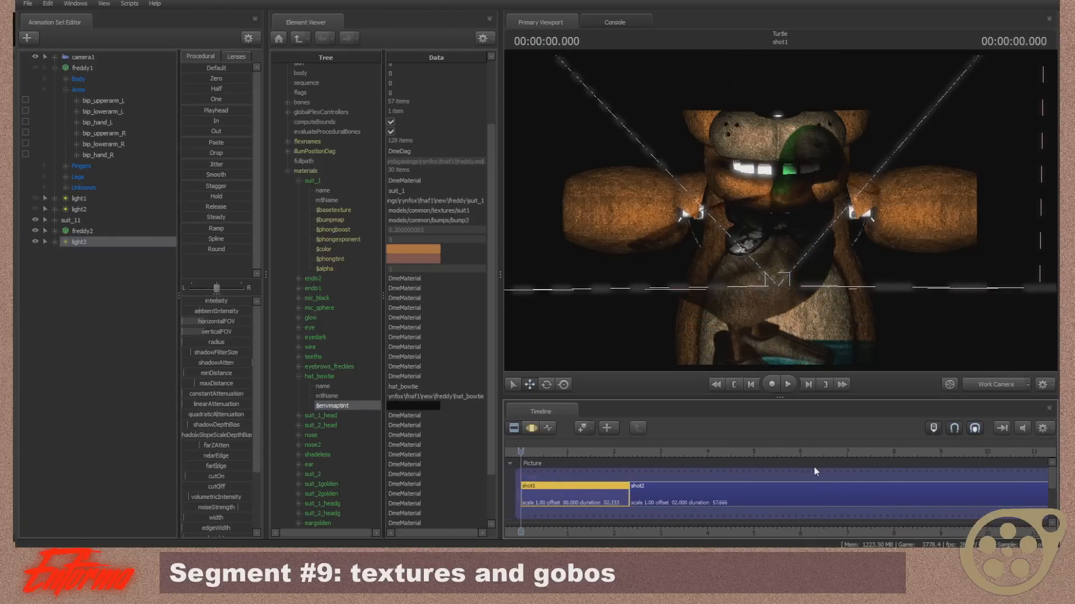
key("space")
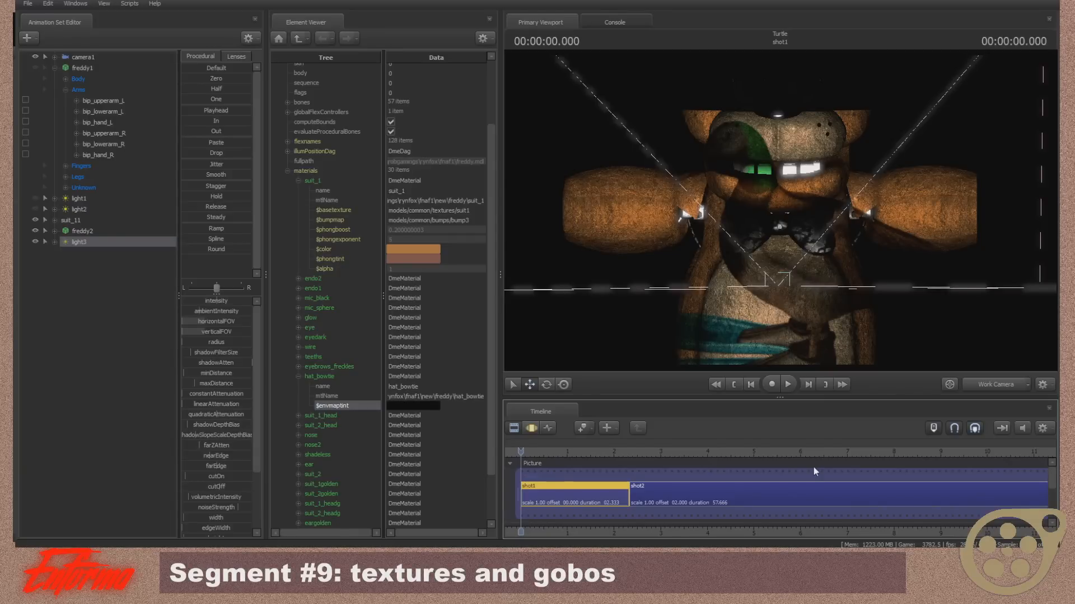
key("space")
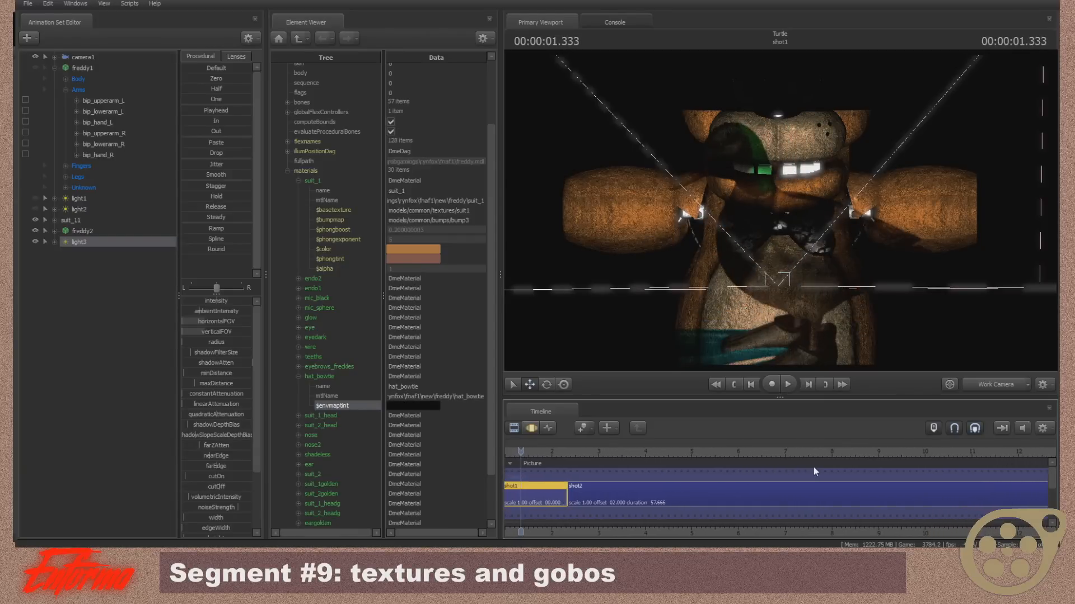
key("space")
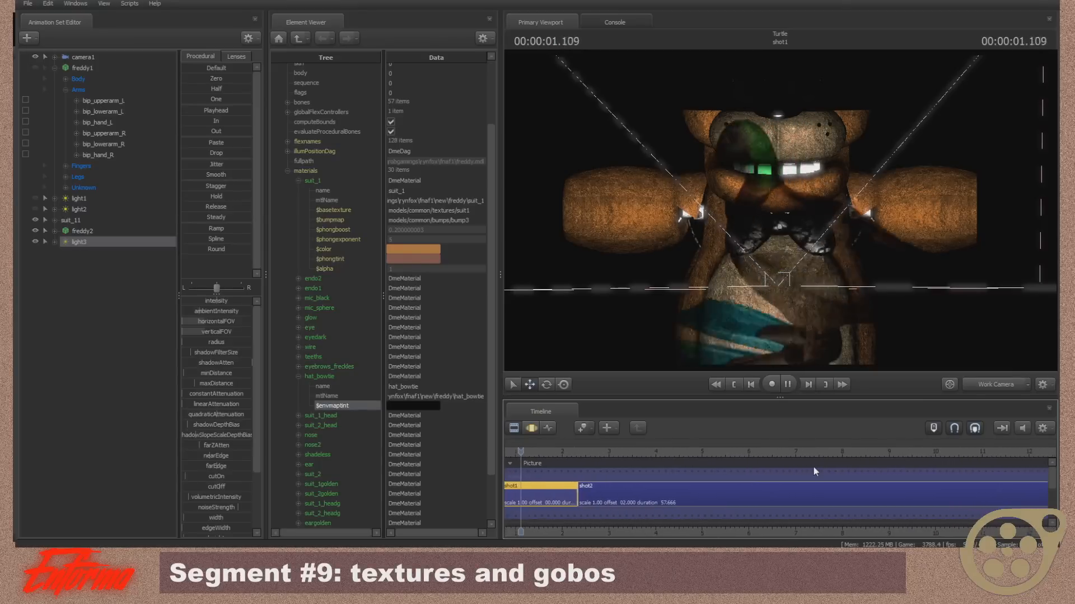
key("space")
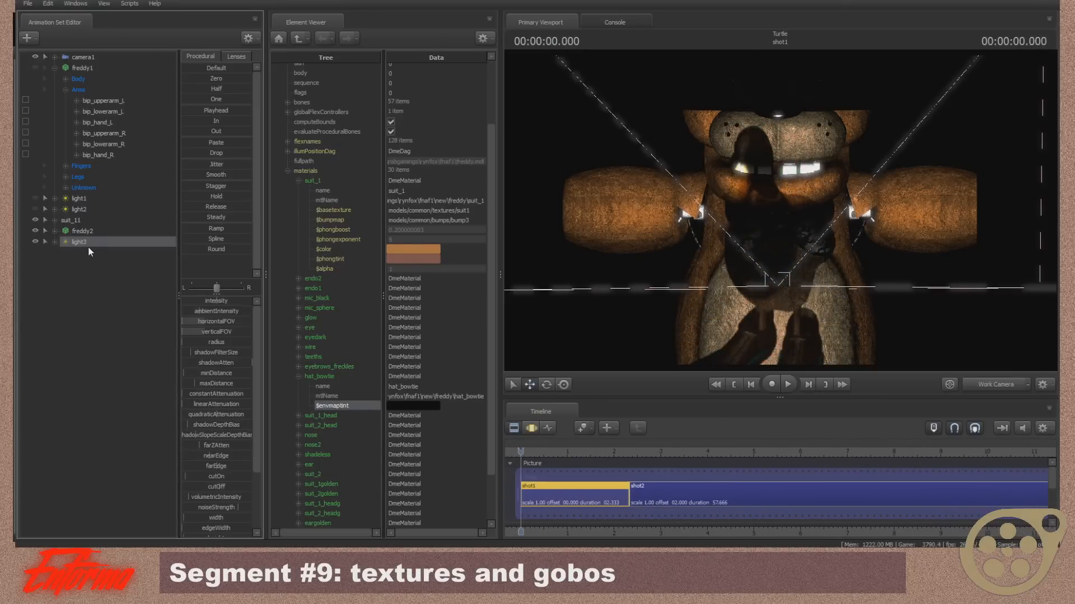
- Look through light3, move it up close to Freddy's body, and return to the Work Camera to view the projection
left_click_drag(88, 245, 554, 291)
left_click(532, 429)
left_click(675, 176)
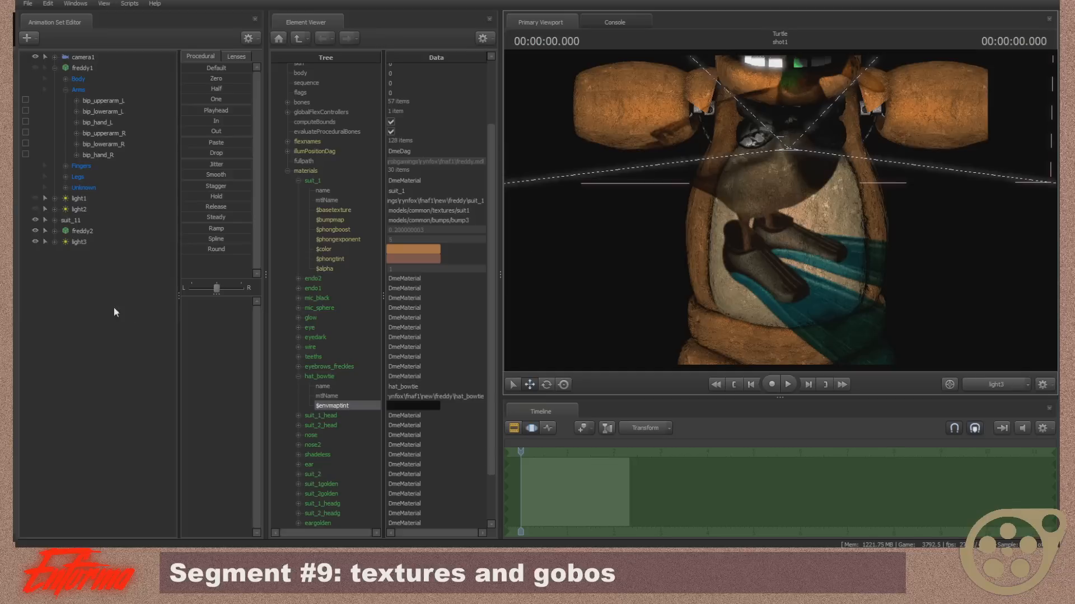
left_click(76, 242)
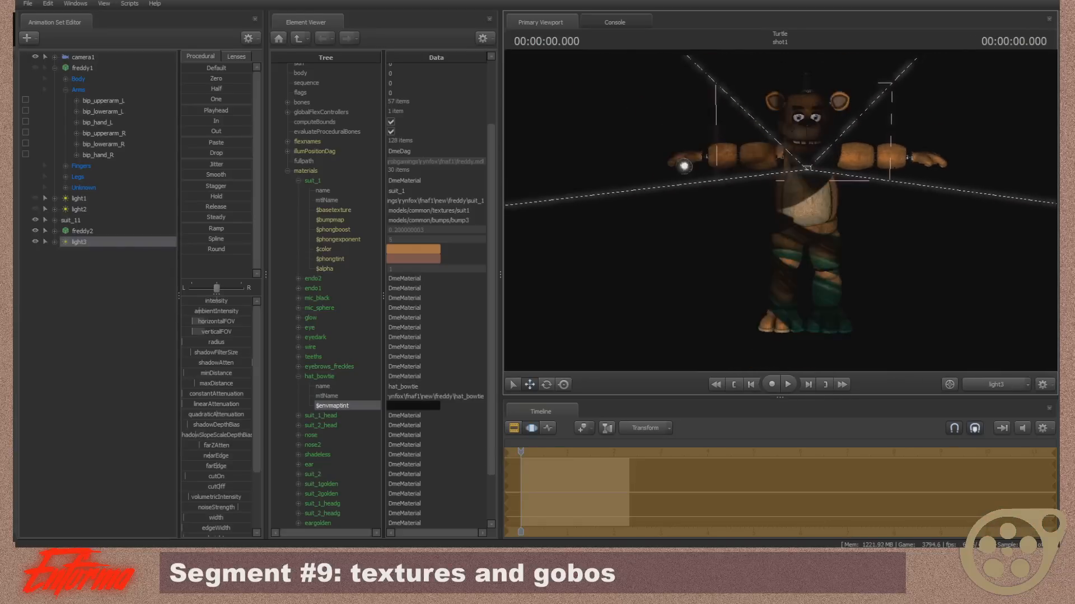
key("w")
scroll(781, 212, "up", 5)
left_click_drag(781, 211, 820, 209)
key("w")
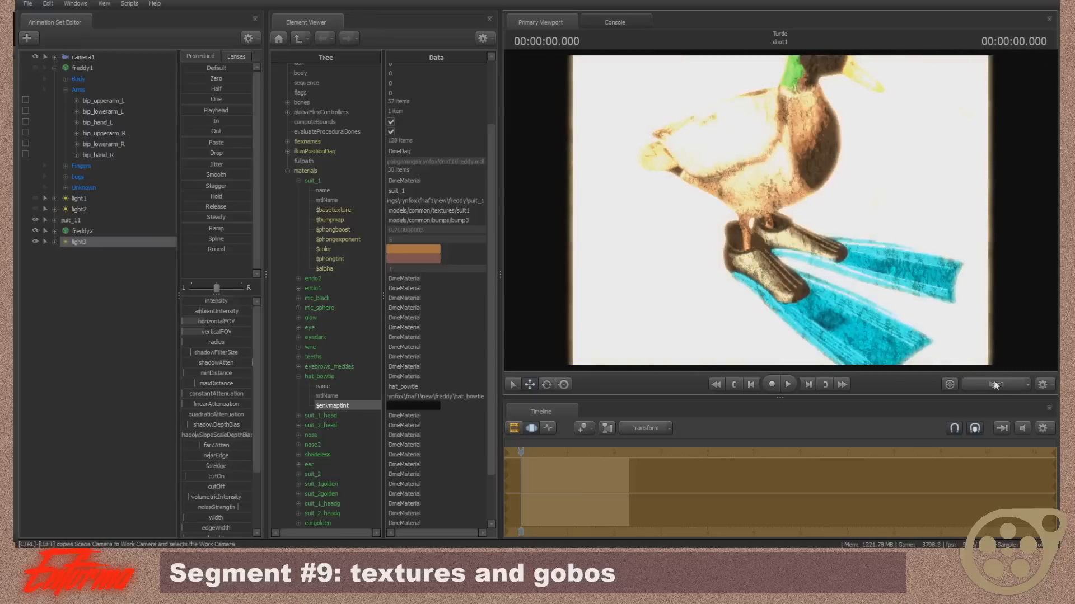
left_click(996, 387)
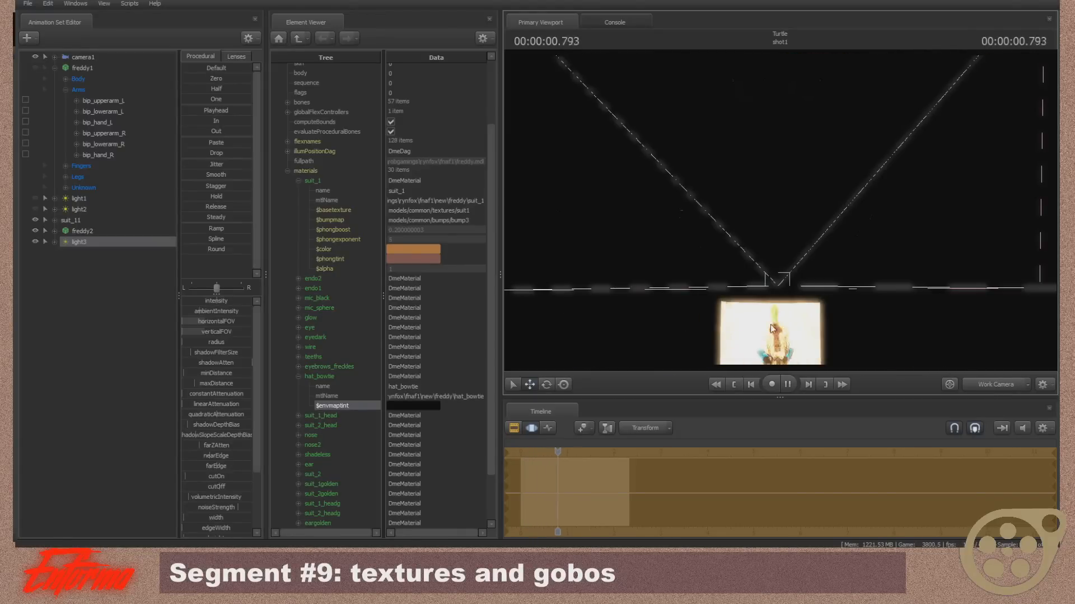